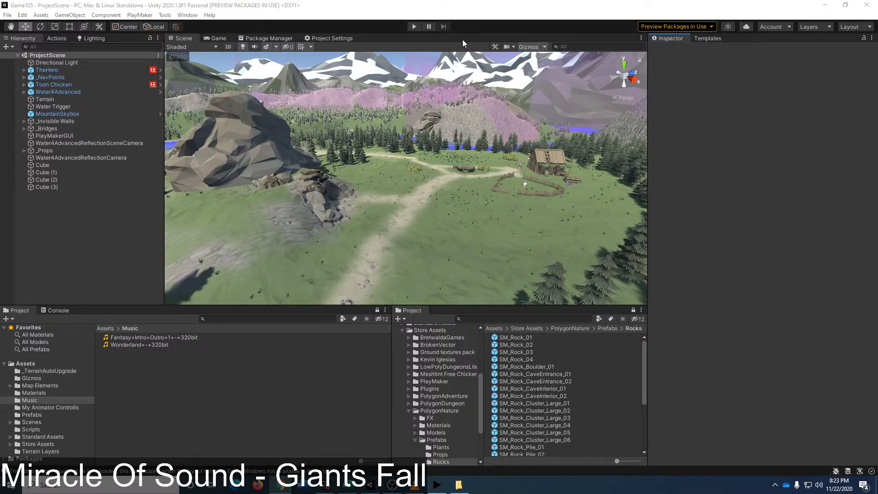
Step: Dock the PlayMaker editor beside Project Settings and the Animator window beside the Console, and return to the Scene view
right_click_drag(521, 209, 654, 218)
key("w")
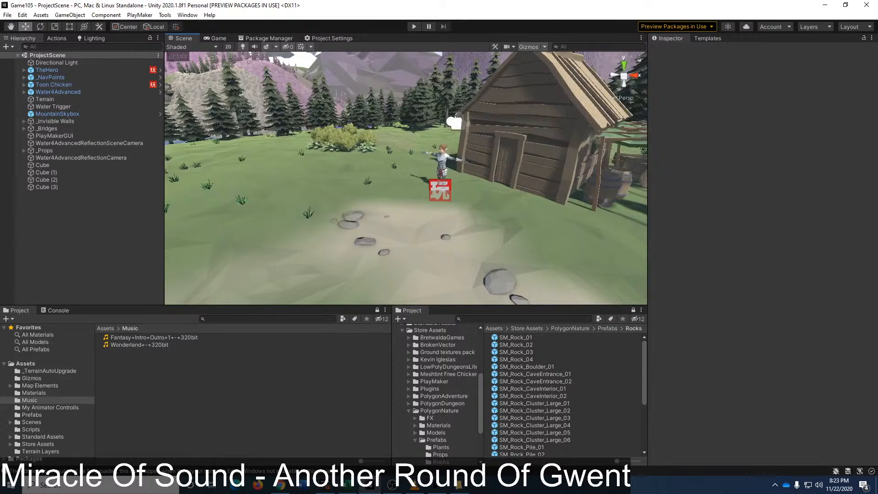
left_click_drag(877, 42, 421, 39)
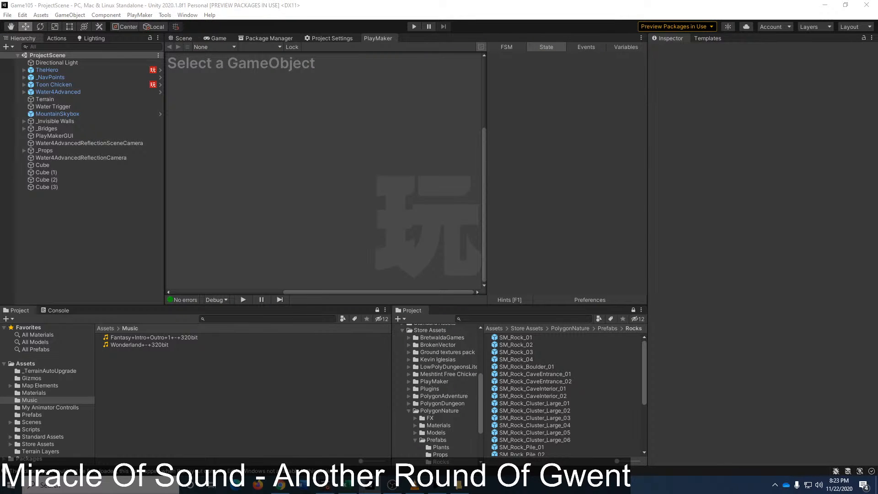
left_click_drag(877, 320, 150, 312)
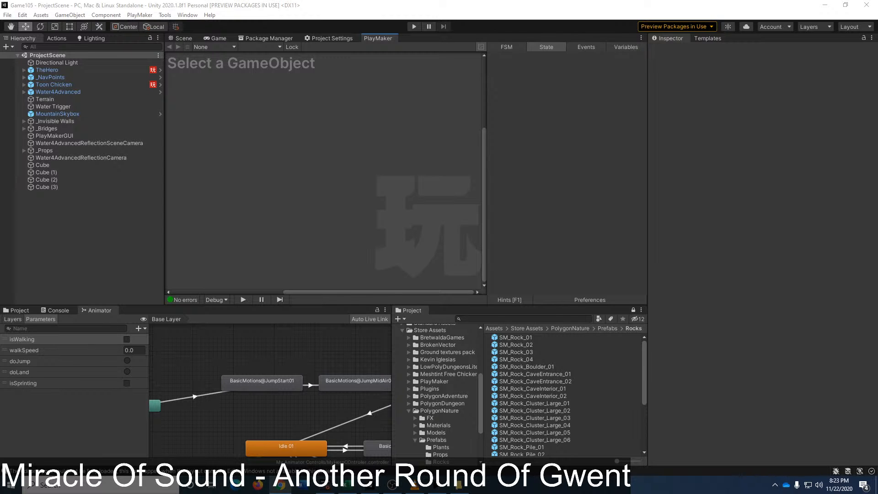
left_click(175, 39)
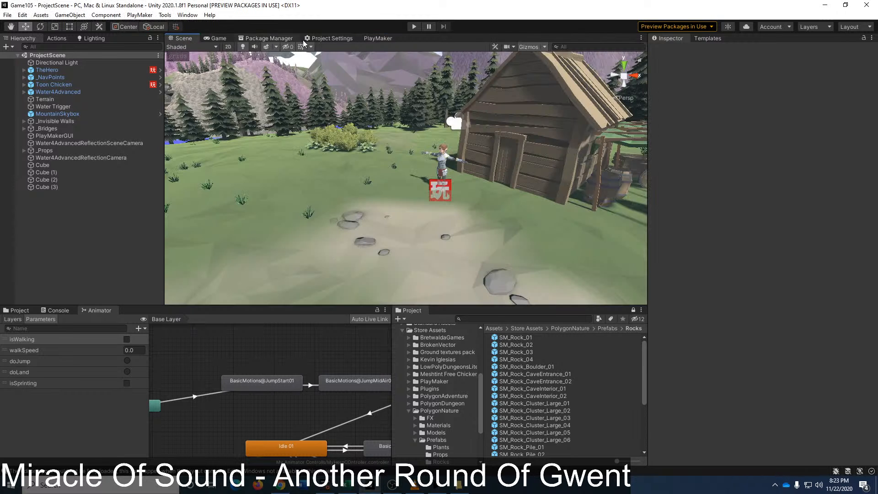
Step: Play-test the scene by walking the hero through the forest and around the chicken pen, and stop play mode
left_click(413, 27)
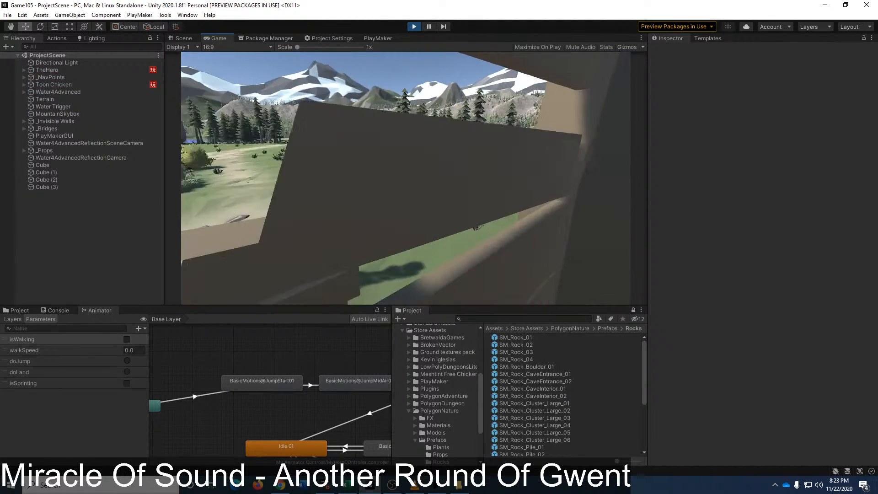
key("w")
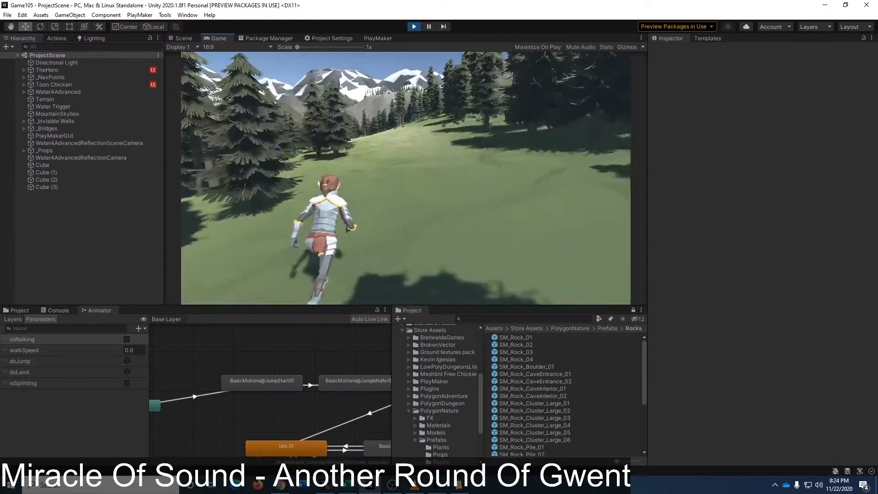
key("w")
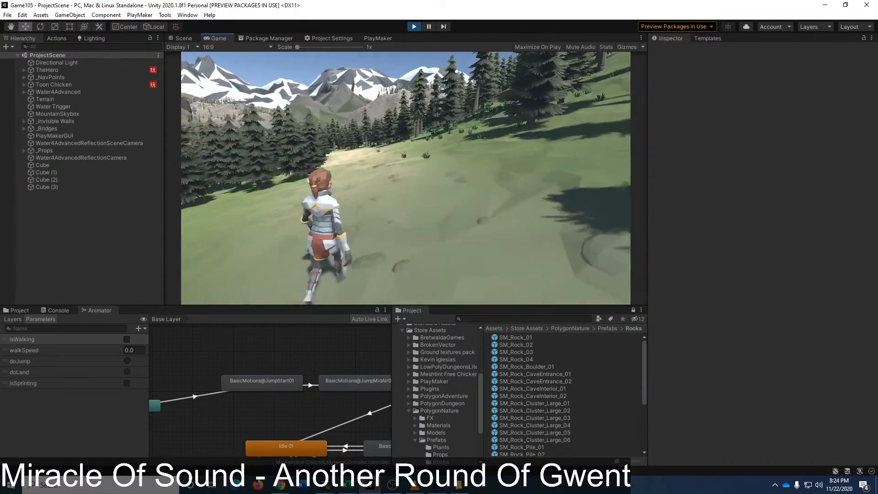
key("w")
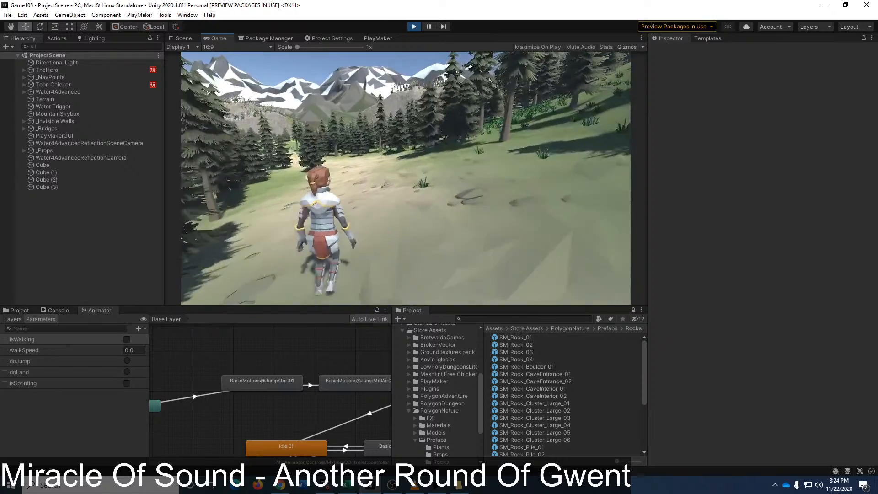
key("w")
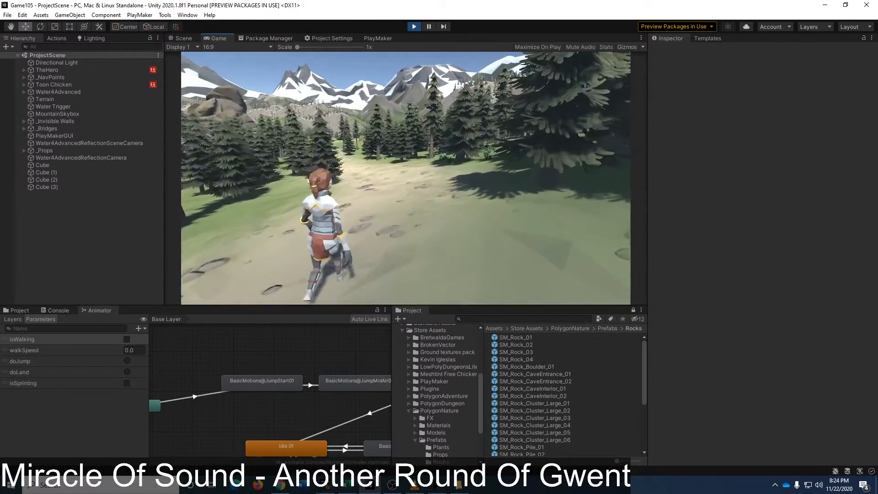
key("w")
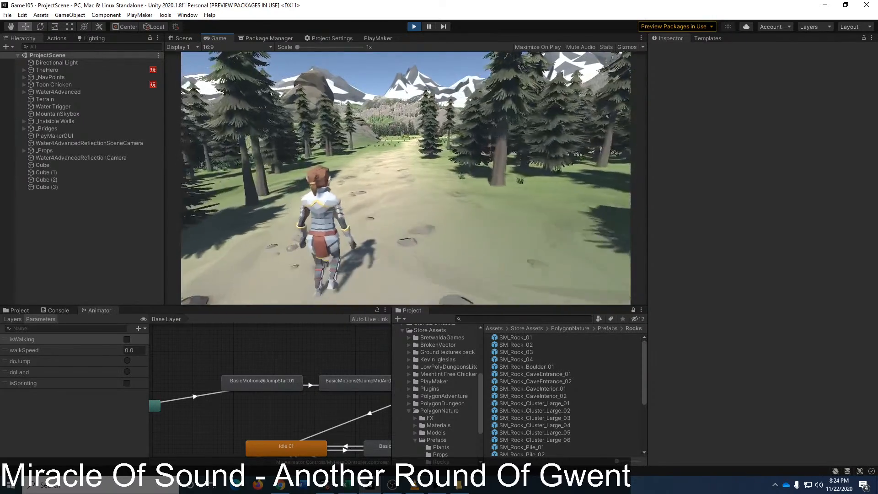
key("w")
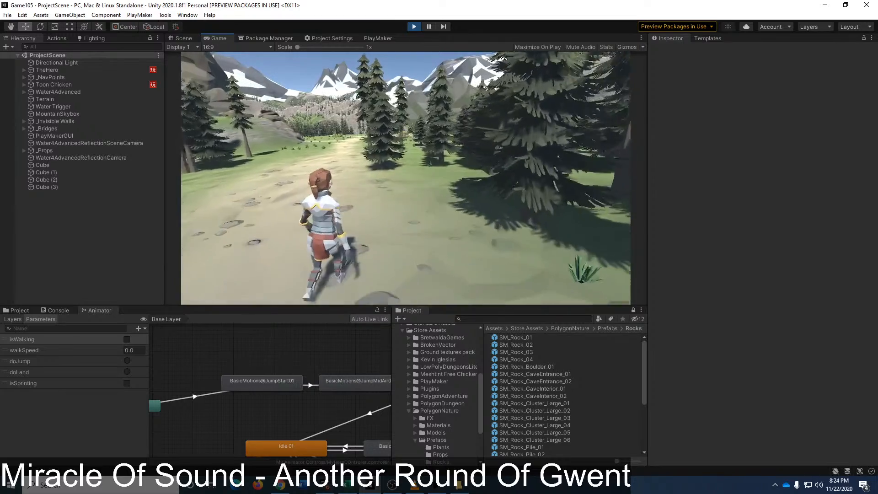
key("w")
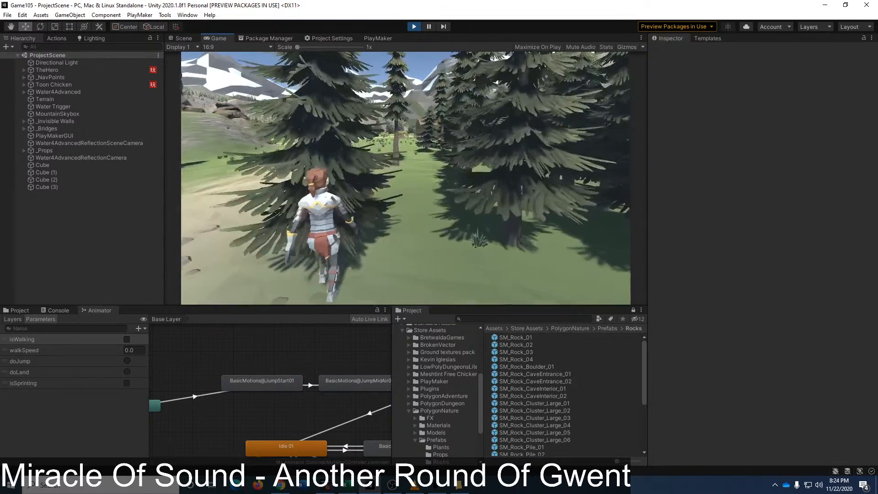
key("w")
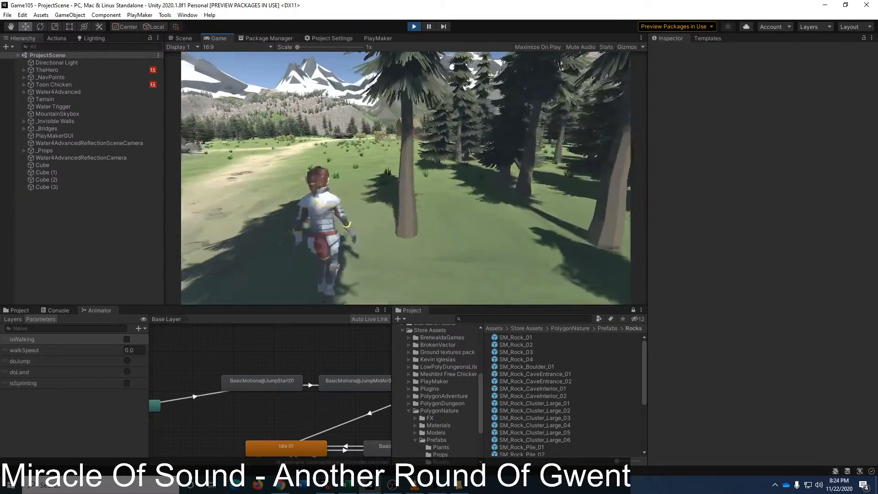
key("w")
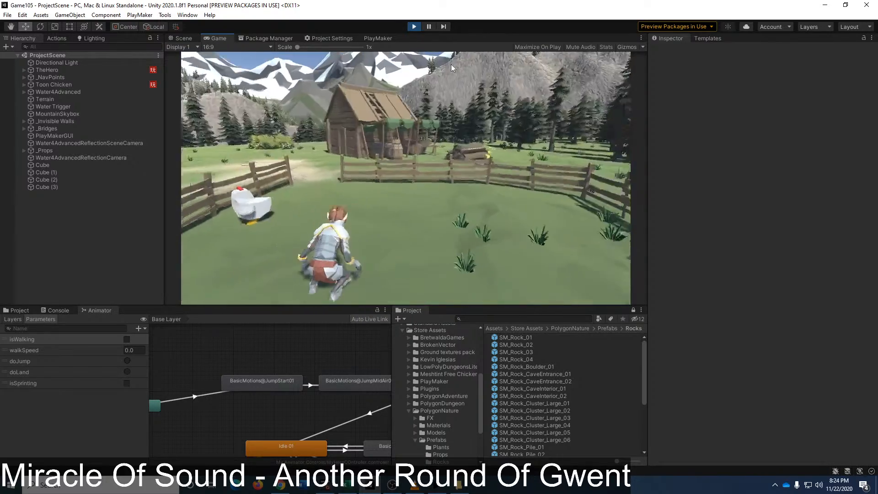
left_click(414, 26)
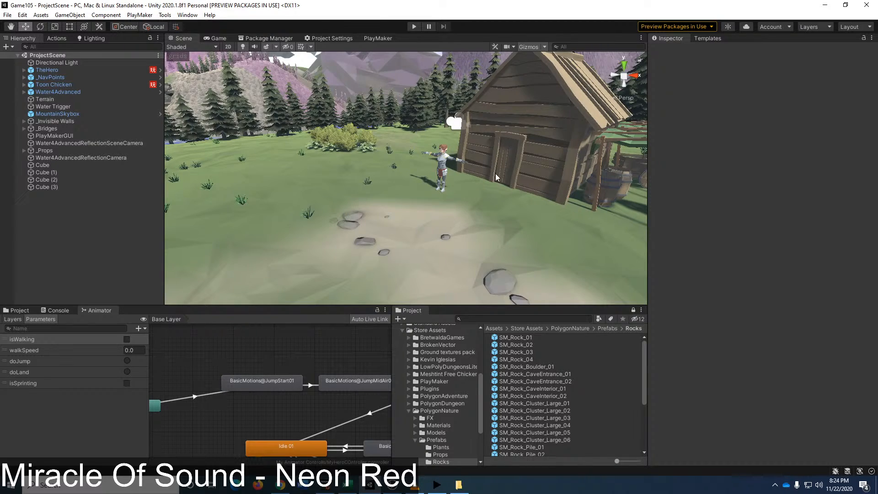
Step: Add a UI Image to the scene
right_click_drag(457, 168, 479, 255)
key("s")
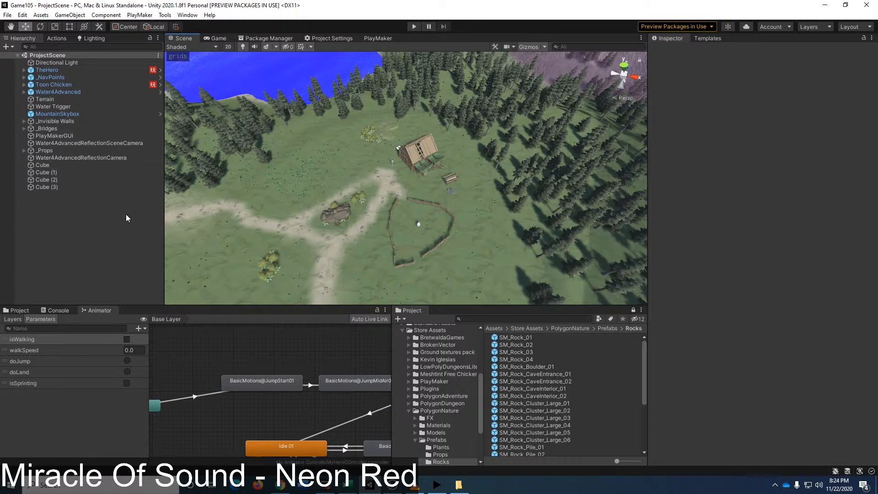
right_click(27, 271)
right_click(80, 213)
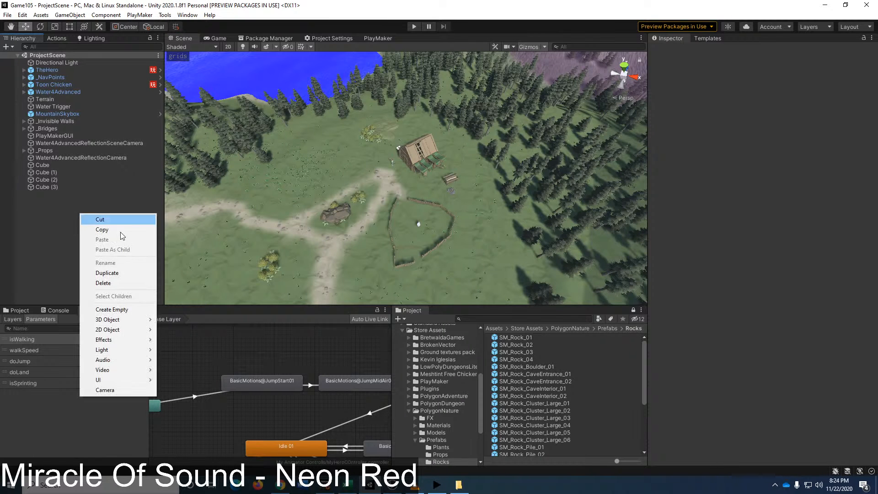
mouse_move(129, 319)
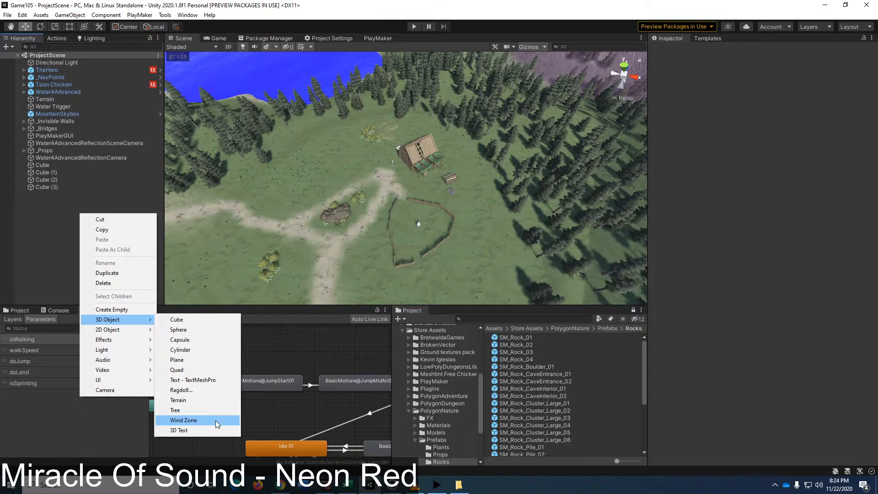
mouse_move(122, 380)
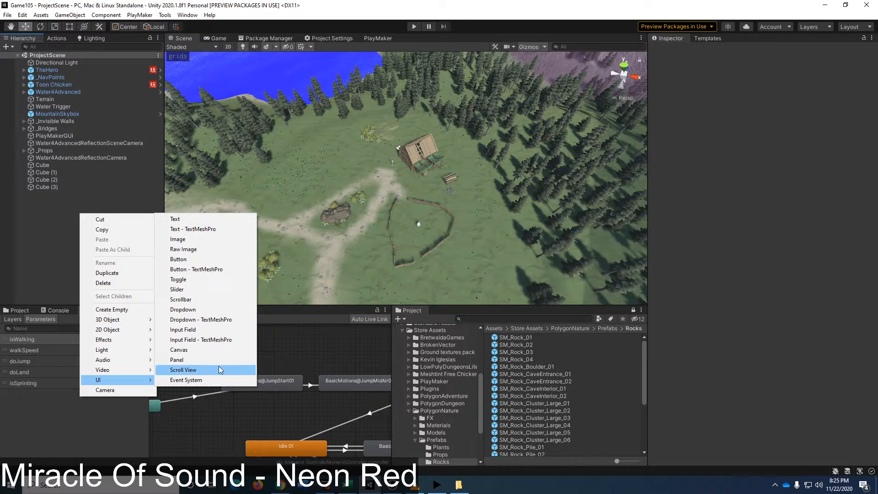
left_click(234, 241)
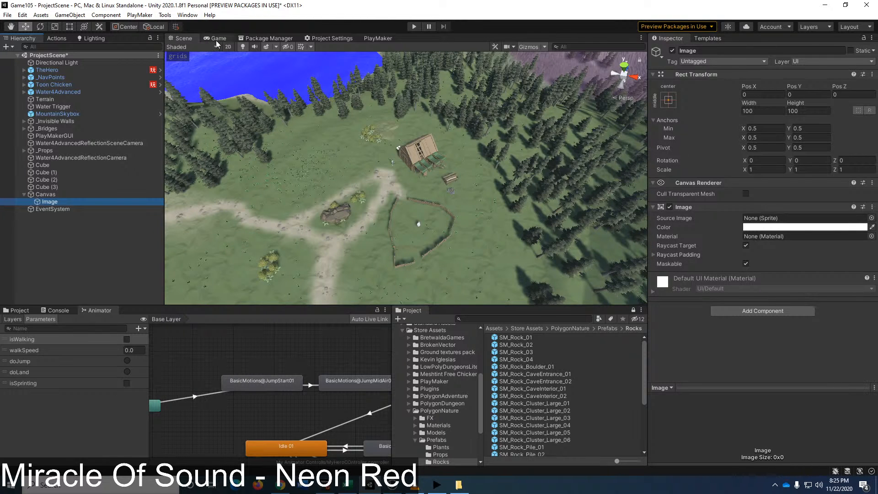
Step: Frame the Canvas in a 2D scene view and hide every scene object except the Canvas and its image
double_click(73, 197)
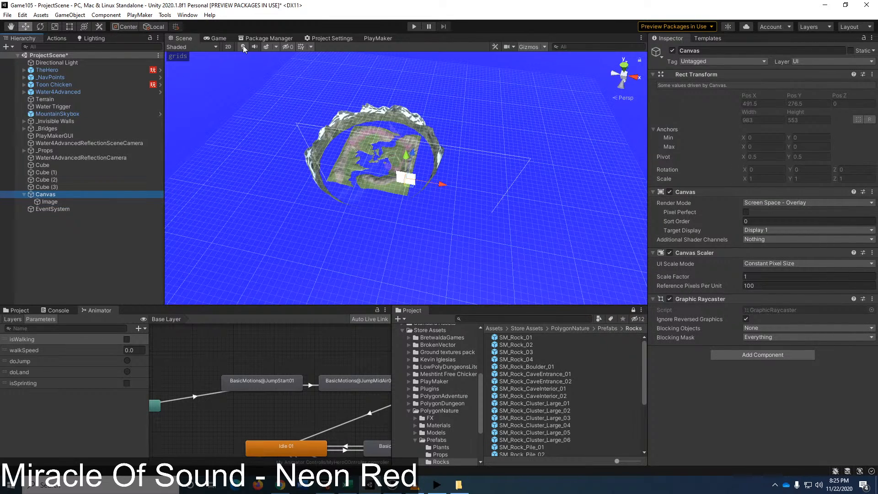
left_click(227, 49)
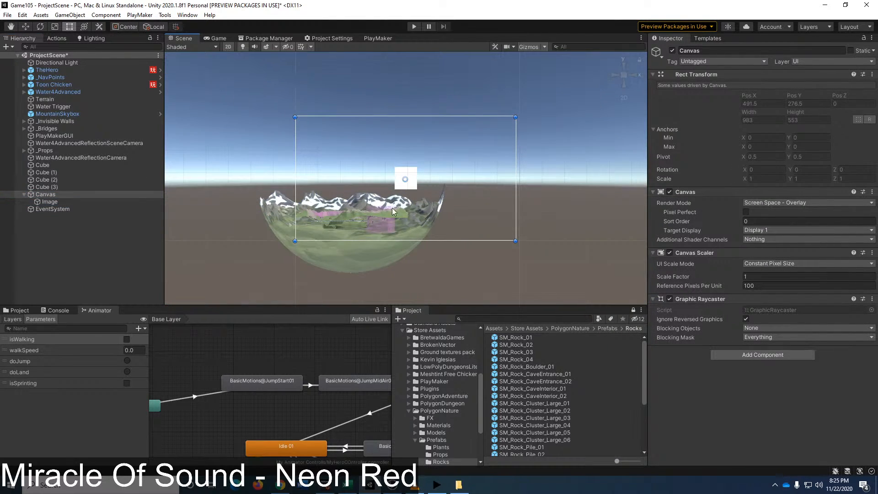
middle_click_drag(401, 205, 410, 204)
middle_click_drag(218, 208, 148, 220)
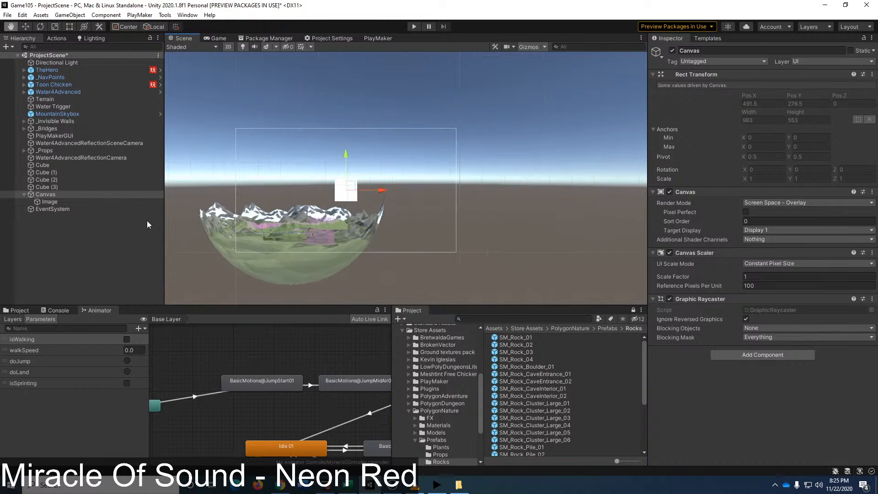
left_click(4, 55)
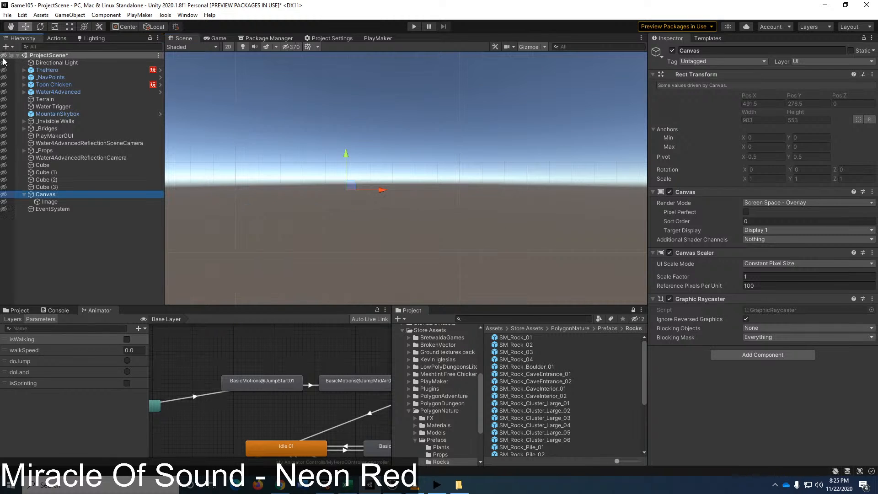
left_click(4, 195)
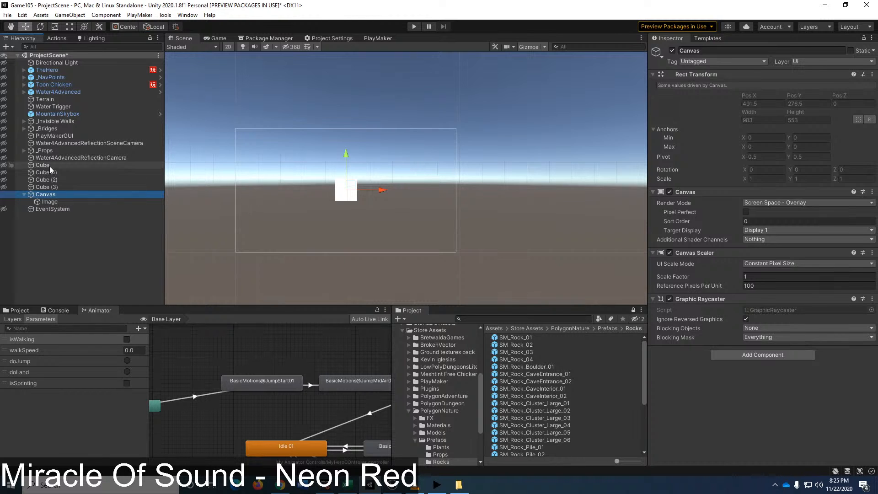
Step: Move the image to the canvas's upper-left area at about -375, 184 and set its source image to InputFieldBackground
left_click(60, 202)
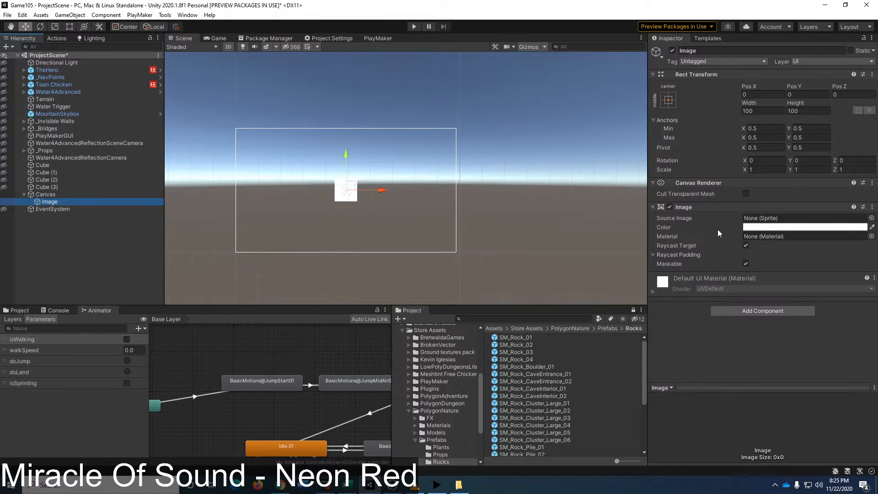
left_click_drag(354, 192, 270, 149)
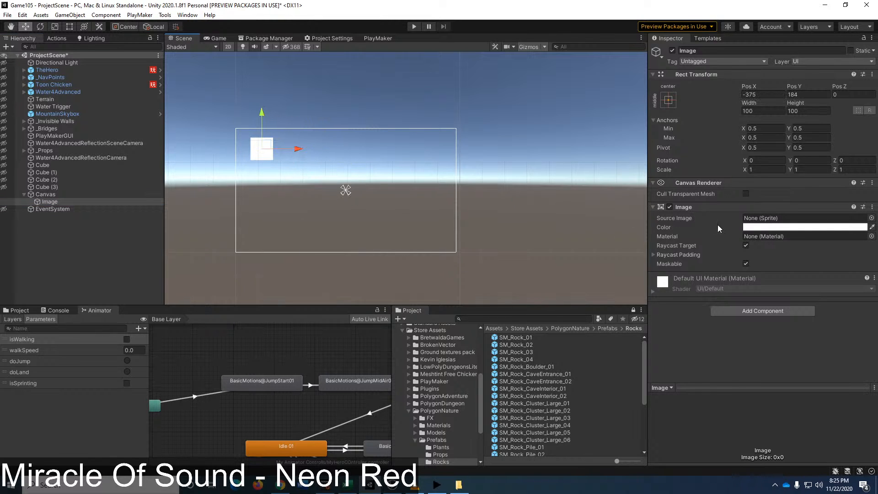
left_click(872, 218)
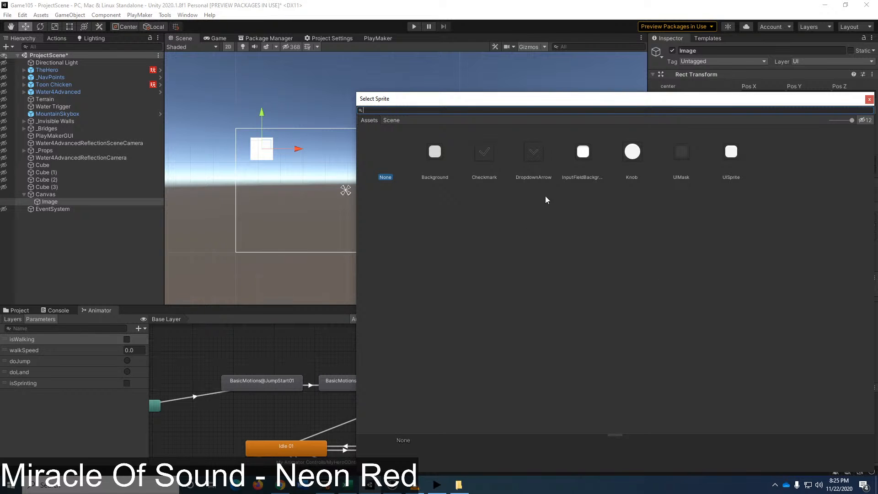
double_click(583, 151)
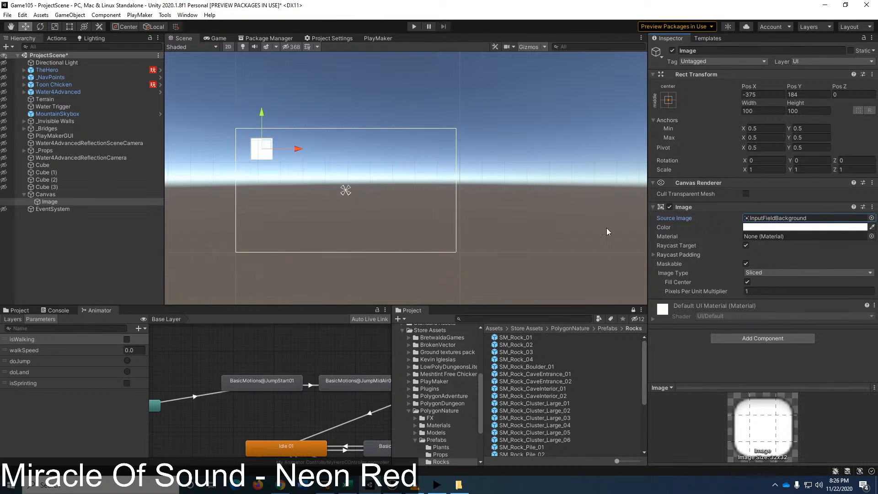
key("r")
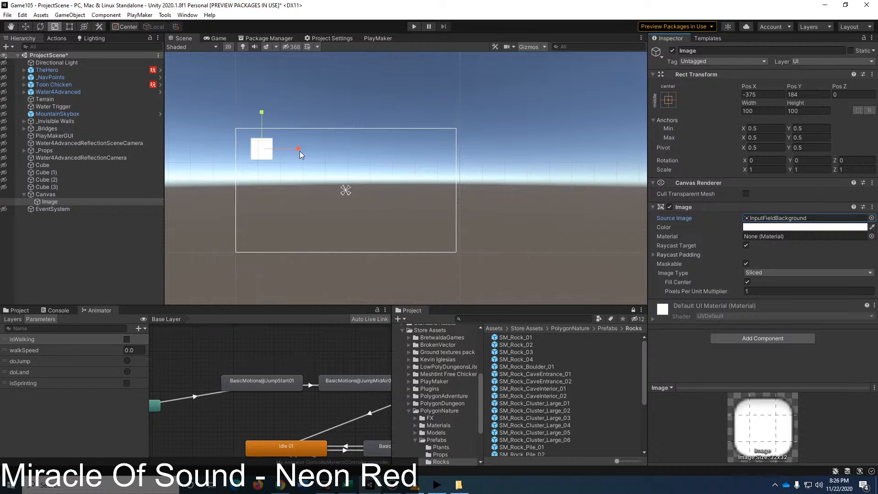
left_click_drag(299, 150, 348, 147)
key("ctrl+z")
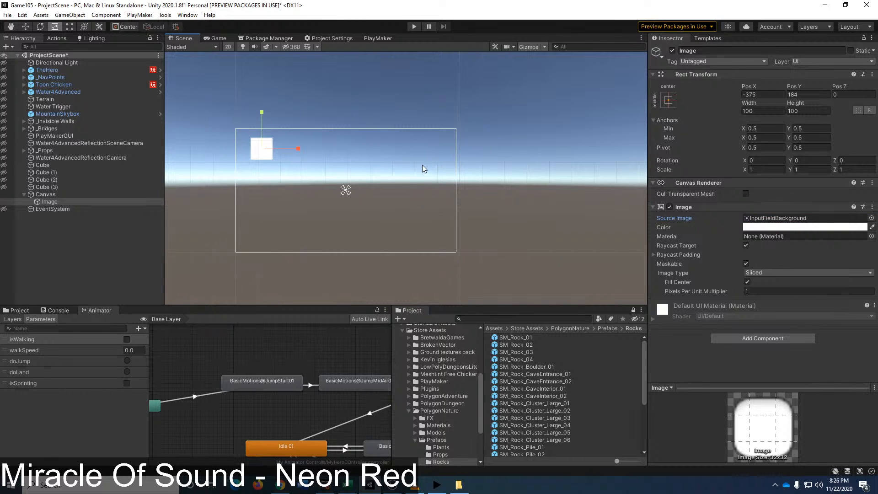
left_click(310, 159)
Step: Stretch the image rightwards with the Rect tool to a width of about 702 and set its image type to Filled
left_click(263, 147)
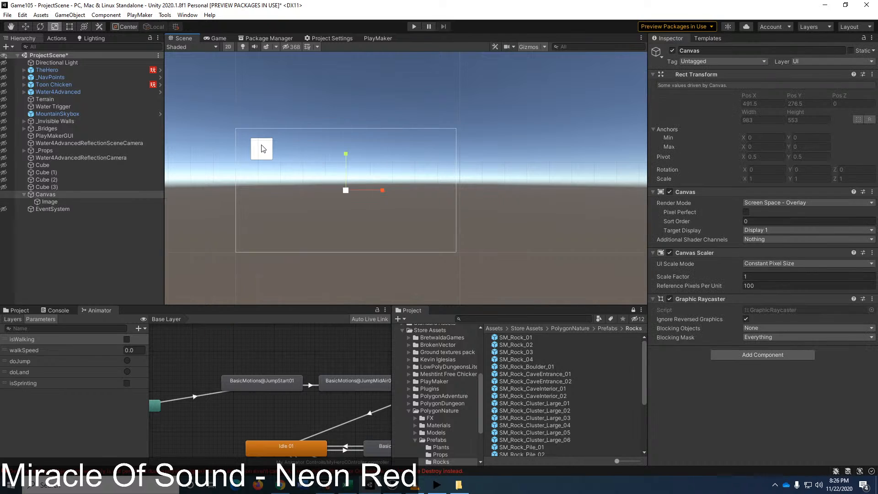
left_click(262, 147)
key("t")
left_click_drag(272, 150, 407, 154)
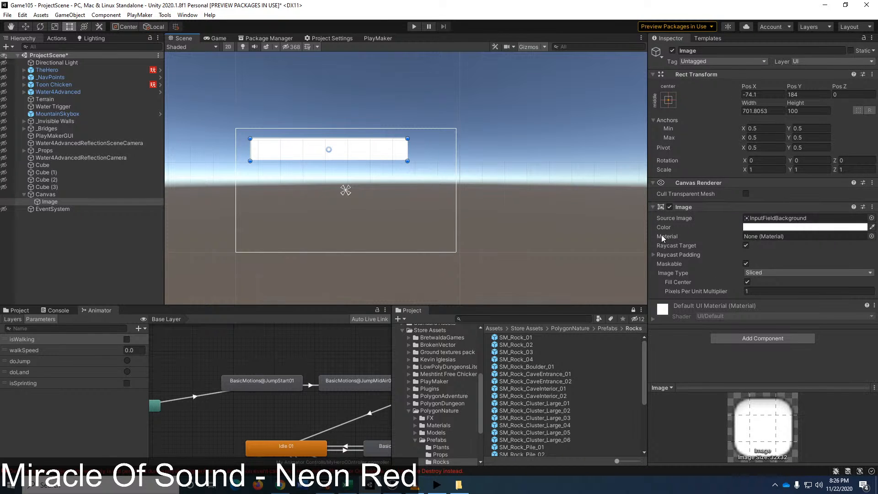
left_click(762, 272)
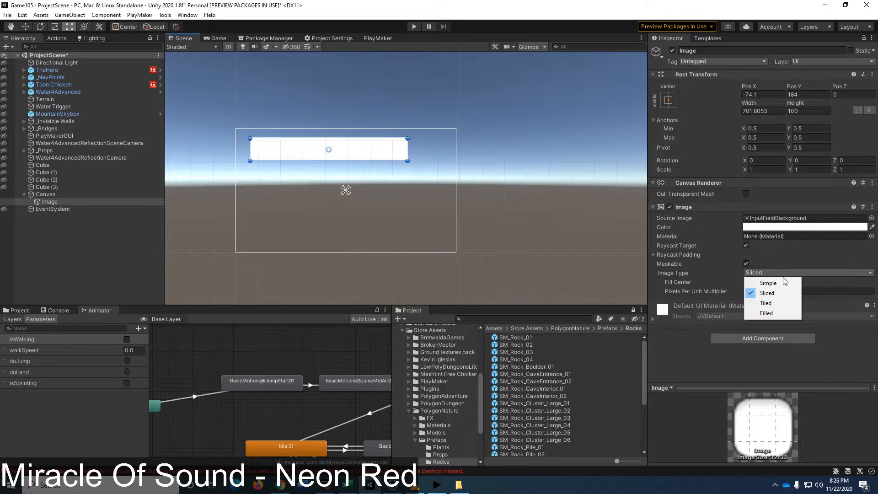
left_click(783, 314)
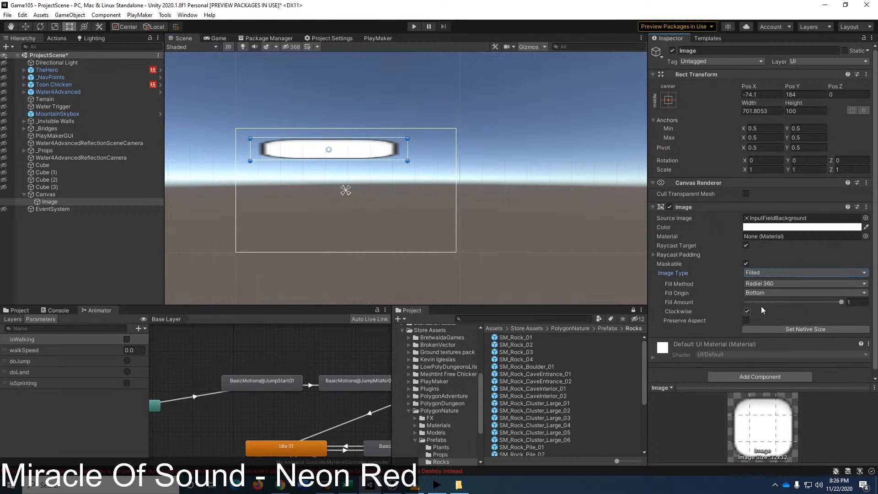
Step: Set the image's fill method to Horizontal and sweep its fill amount as a test, leaving it at 1
left_click(761, 282)
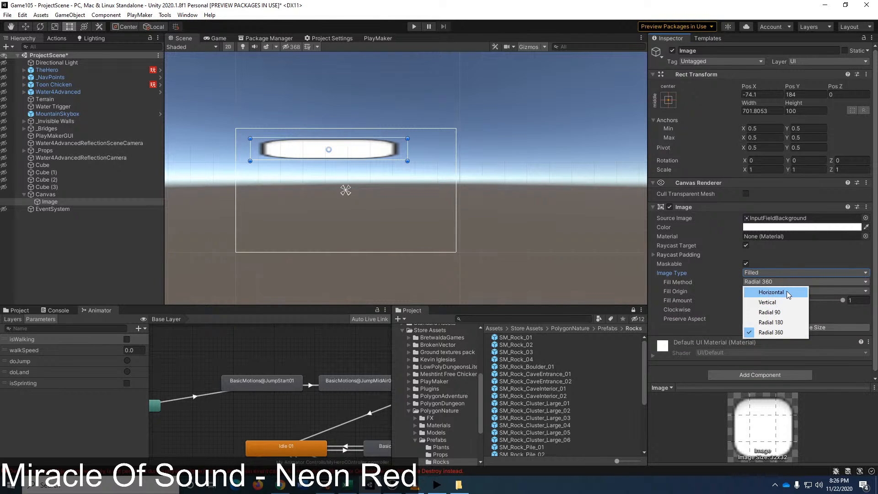
left_click(787, 291)
left_click_drag(847, 299, 815, 326)
left_click_drag(833, 326, 851, 325)
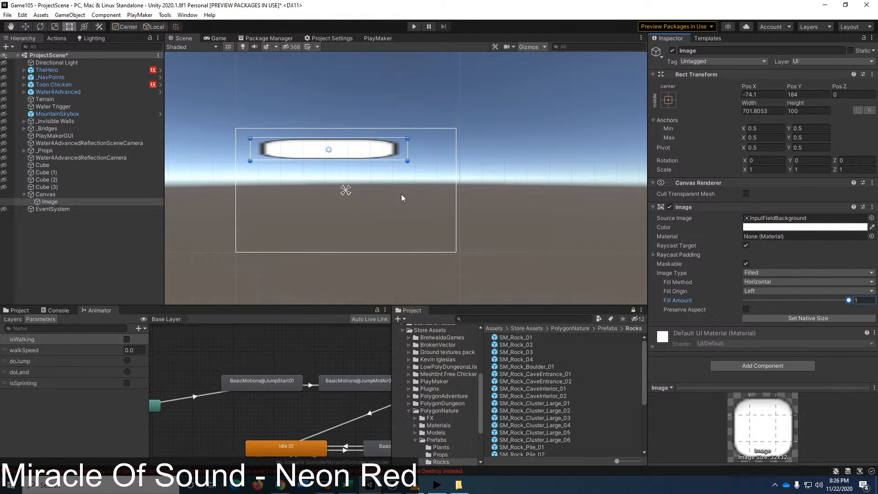
Step: Create a folder named Sprite in the project's Assets and open it
left_click(20, 311)
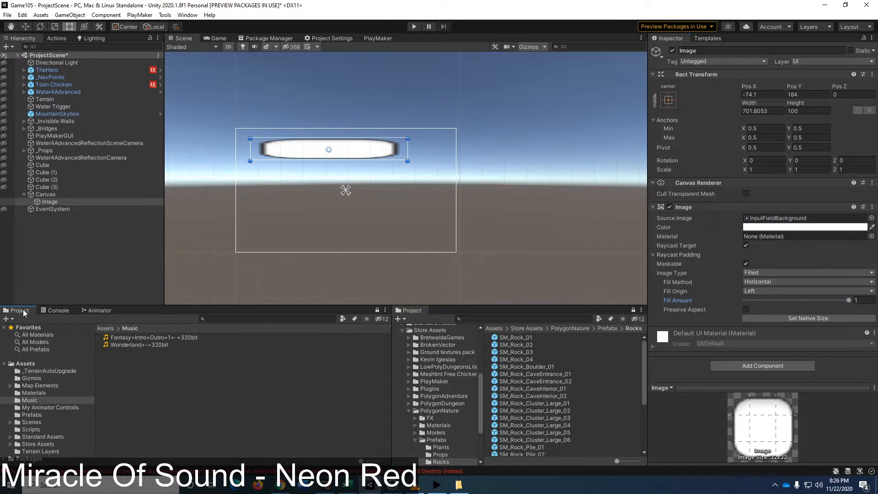
left_click(26, 363)
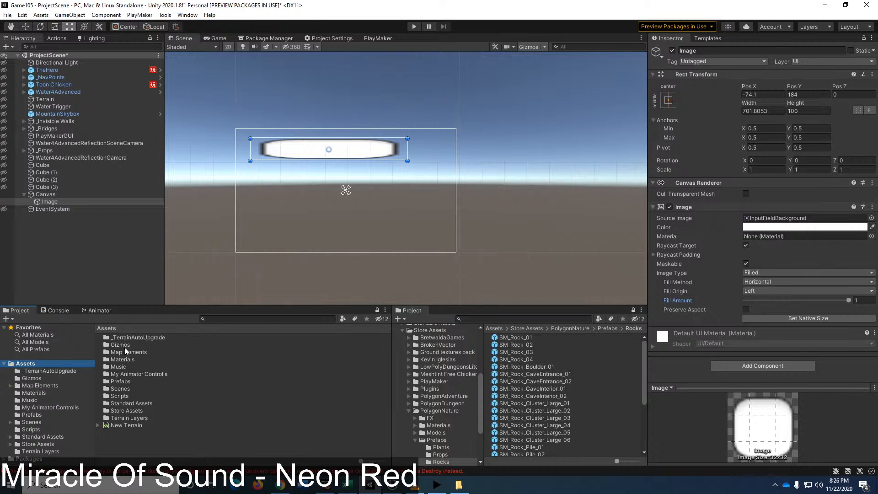
right_click(125, 446)
mouse_move(187, 206)
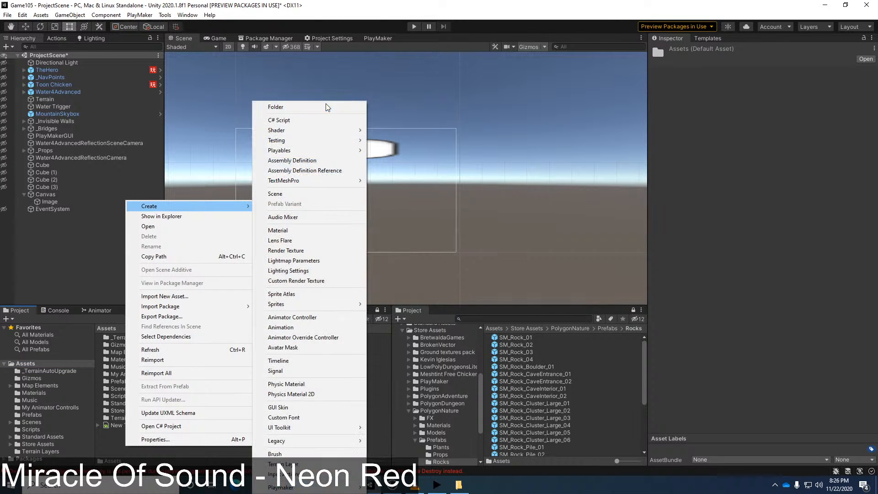
left_click(326, 107)
type("Sprite")
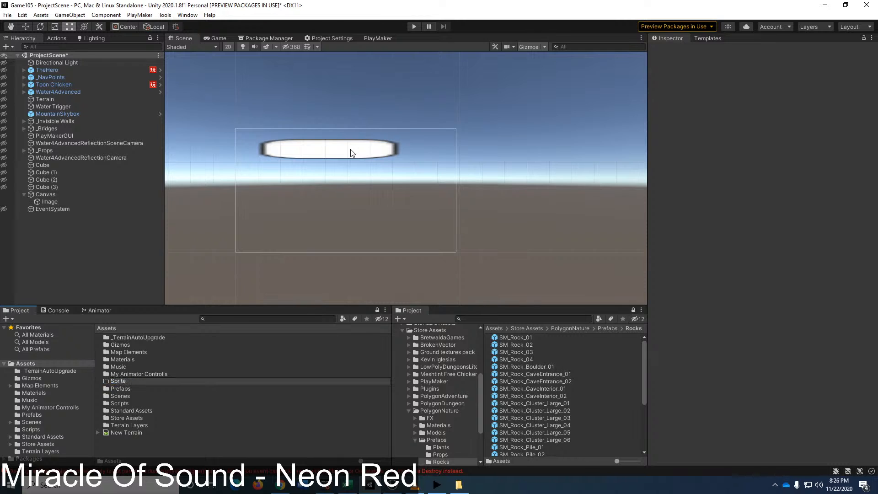
key("Return")
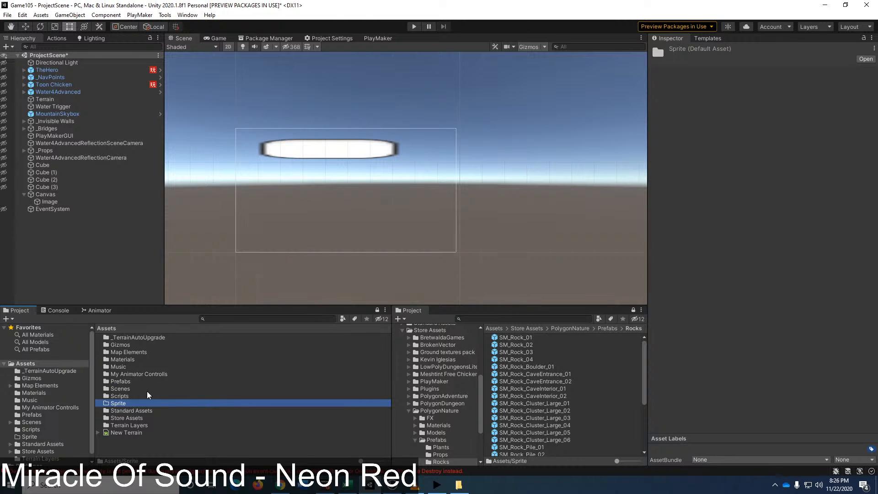
double_click(123, 402)
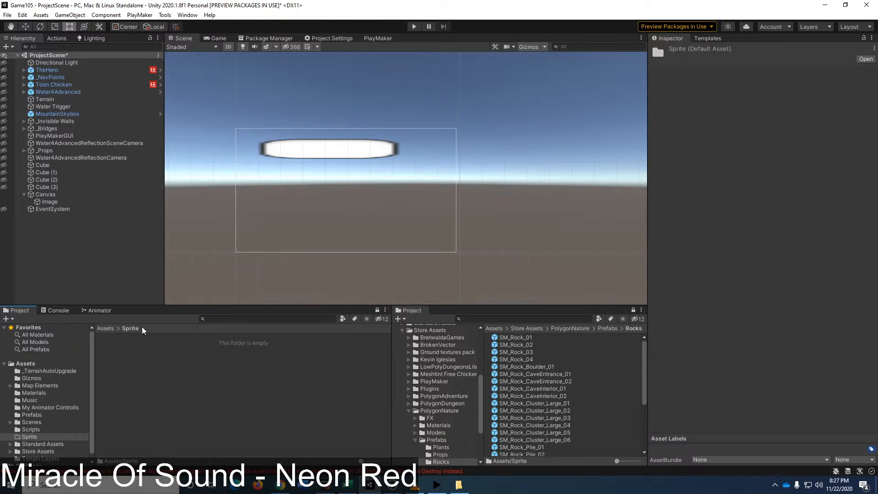
Step: Rename the new Sprite folder to Sprites
left_click(42, 437)
left_click(42, 437)
type("s")
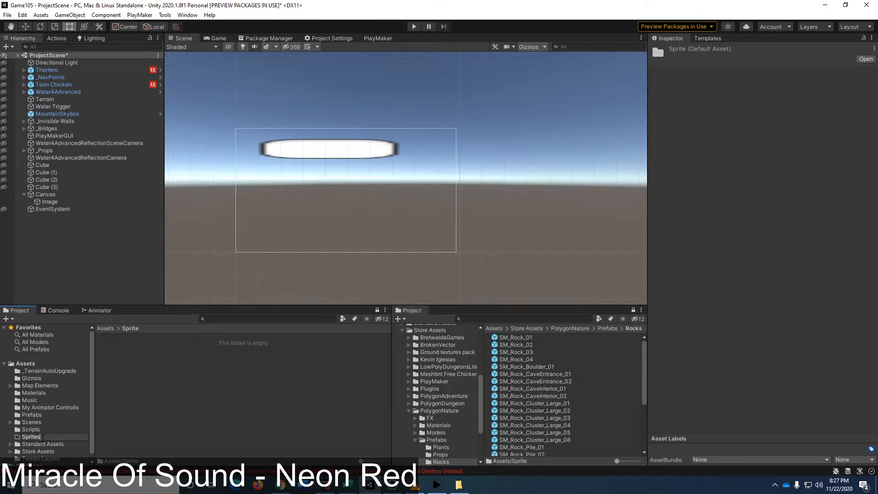
key("Return")
left_click(149, 385)
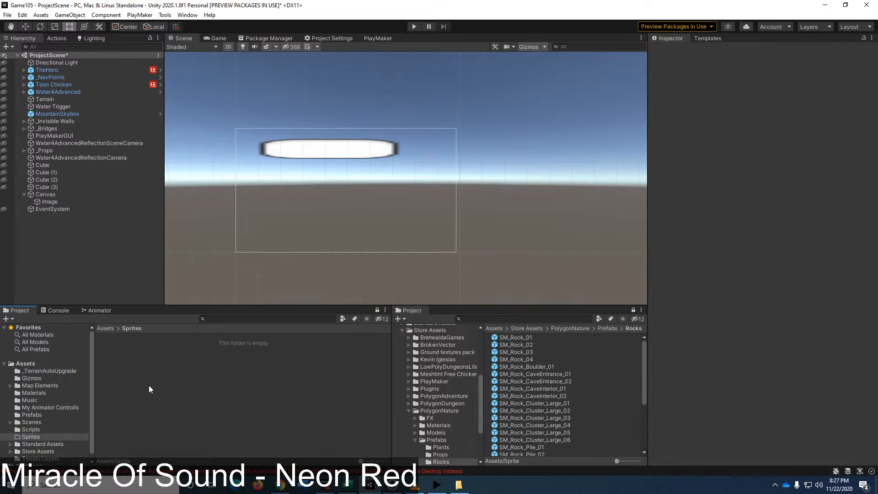
Step: Create a square sprite named WhiteSquare in the Sprites folder and assign it as the image's source image
right_click(149, 386)
mouse_move(223, 147)
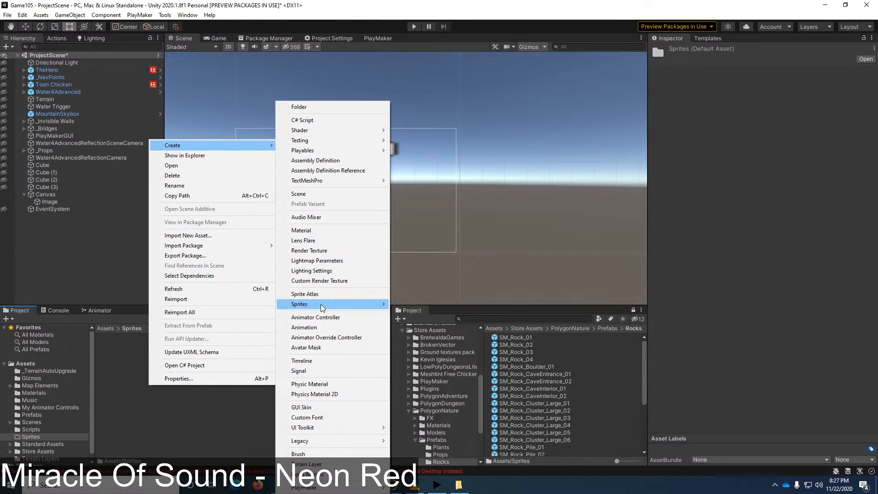
mouse_move(329, 303)
left_click(429, 304)
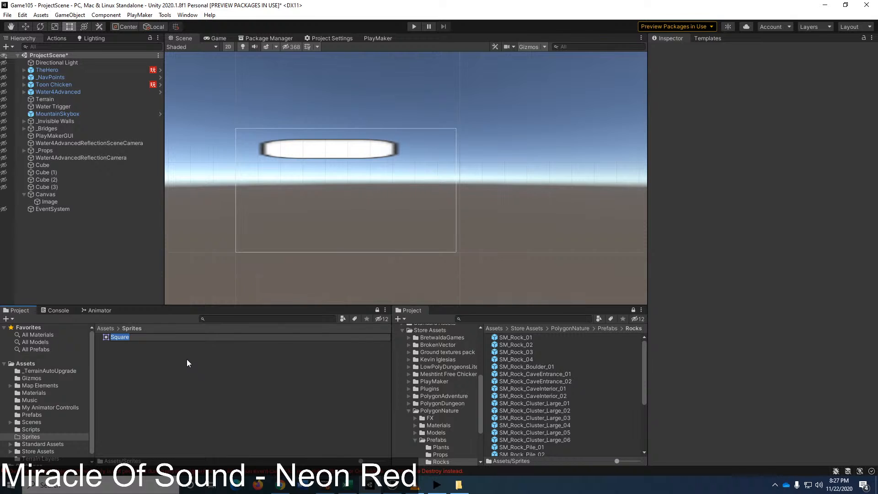
type("WhiteSquare")
key("Return")
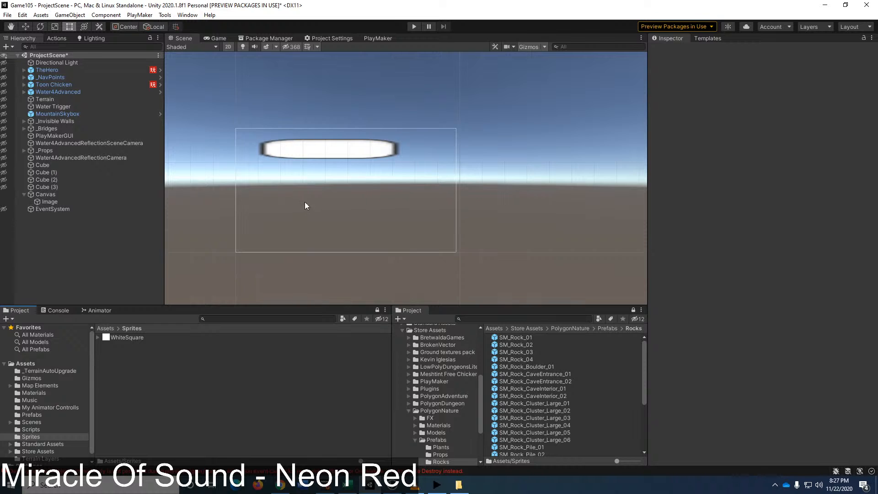
left_click(343, 158)
left_click_drag(141, 339, 781, 219)
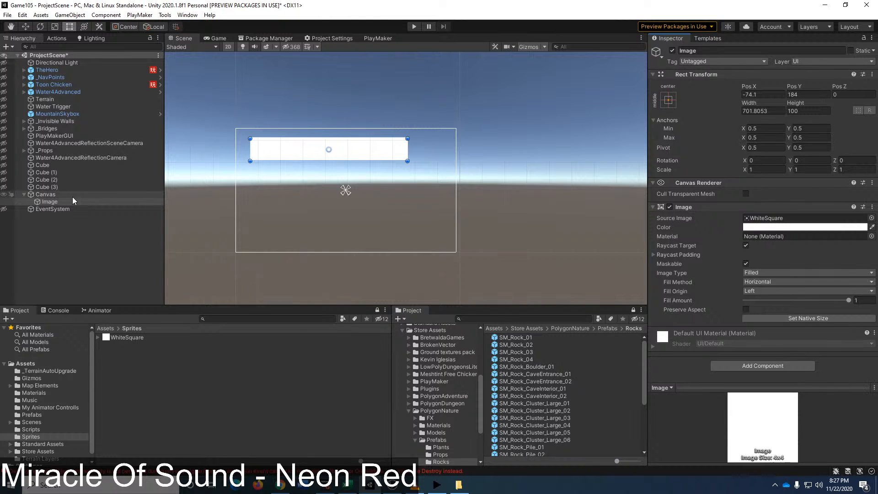
Step: Duplicate the canvas image and make the copy a child of the original image
left_click(54, 201)
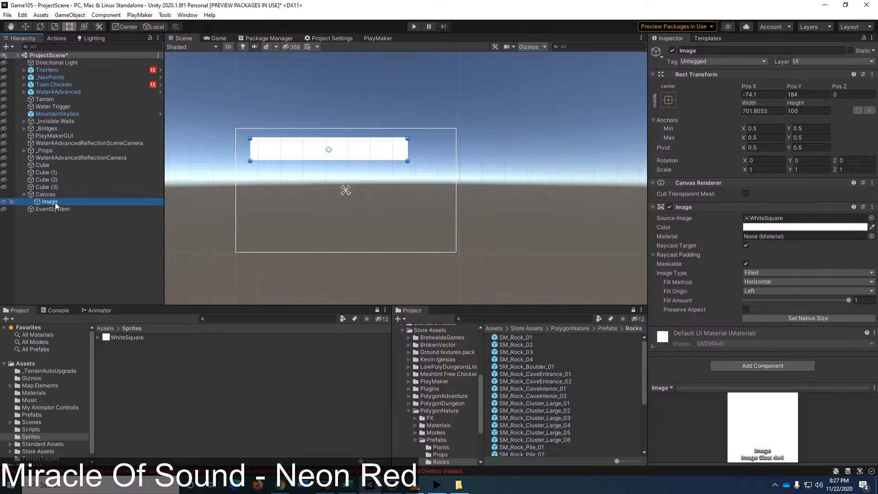
key("ctrl+d")
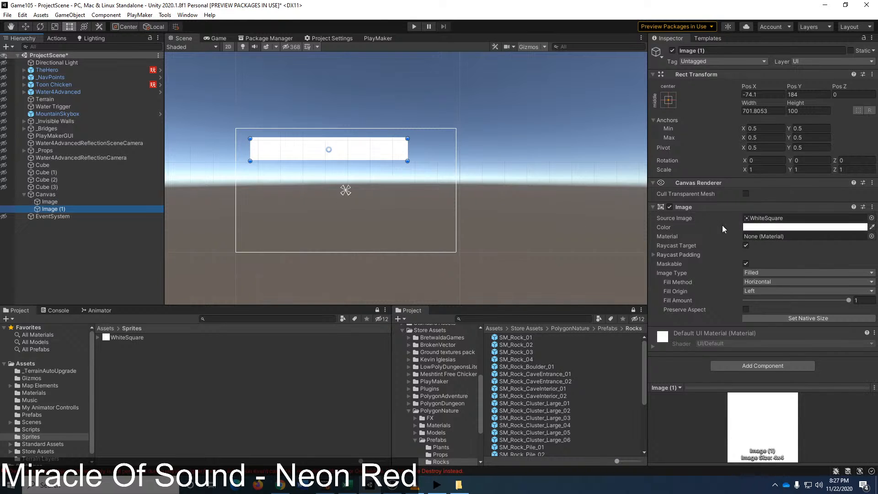
left_click_drag(53, 210, 55, 202)
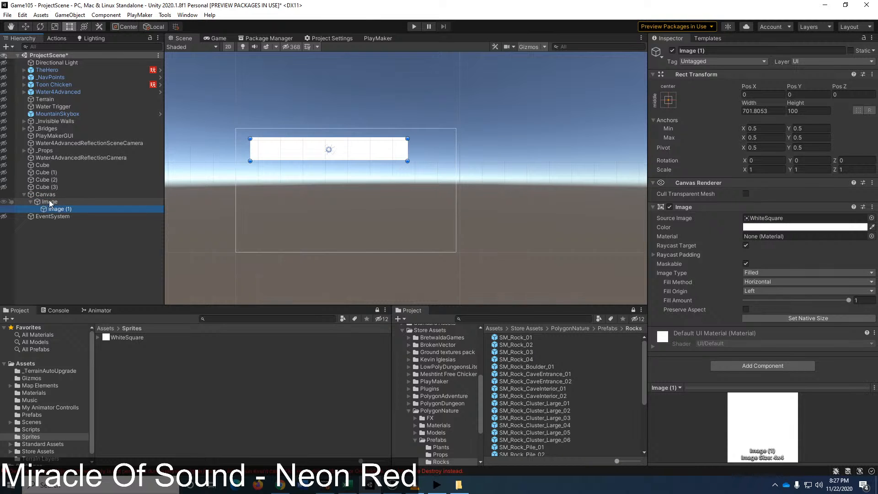
Step: Set the parent image's color to red
left_click(50, 203)
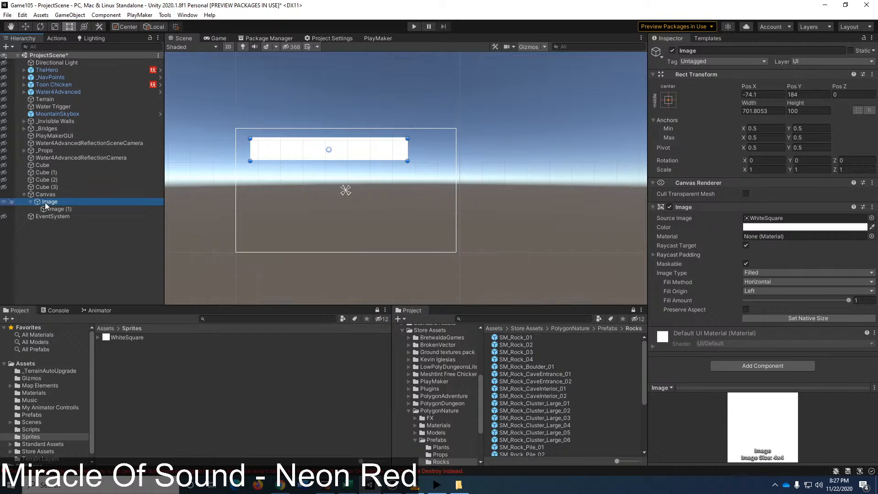
left_click(839, 226)
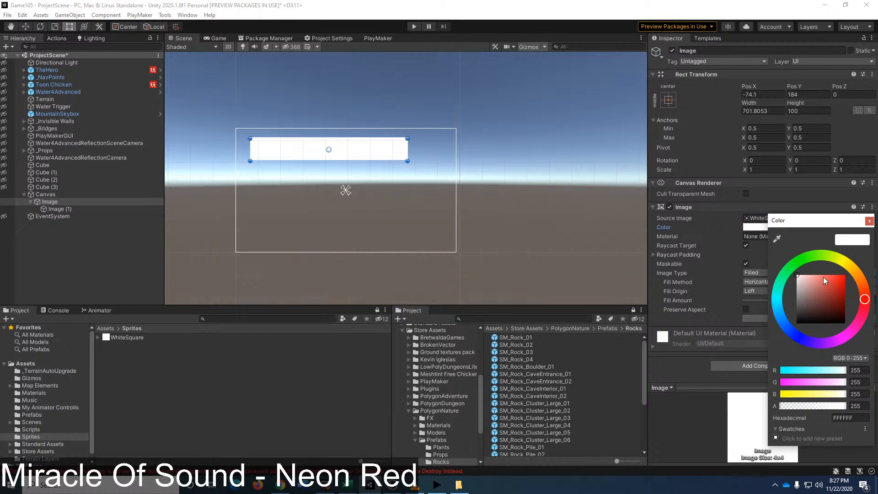
left_click_drag(825, 280, 847, 274)
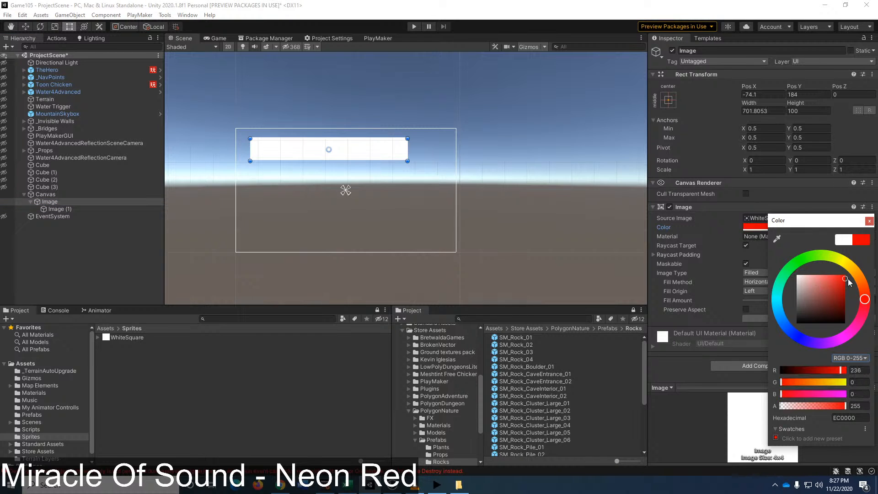
left_click(870, 221)
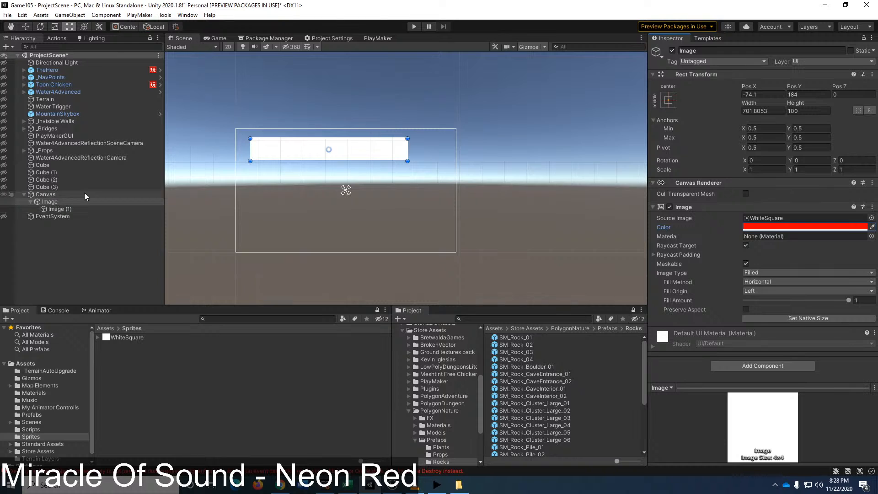
Step: Sweep the child image's fill amount to check how it reveals the parent image, and return it to 1
left_click(69, 209)
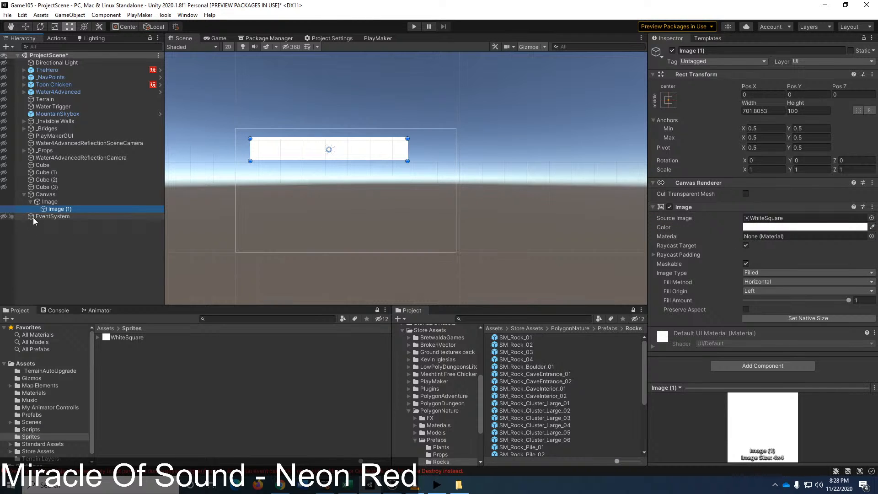
left_click_drag(849, 300, 868, 309)
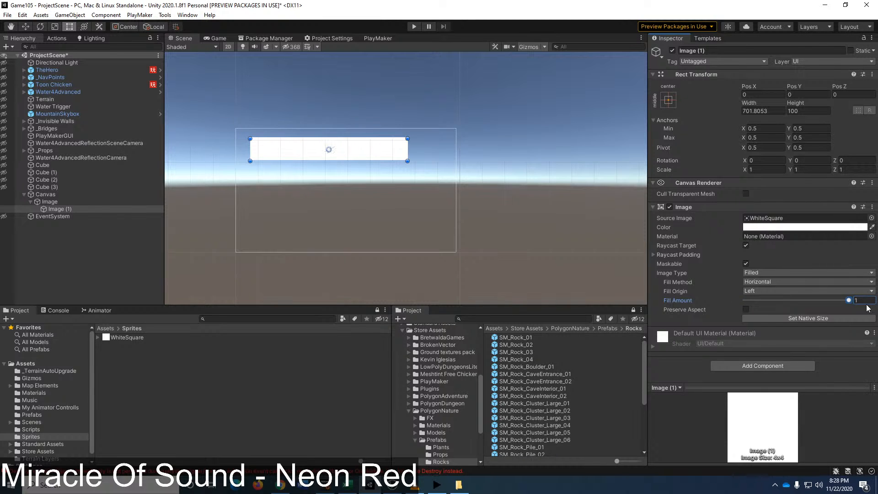
left_click(50, 203)
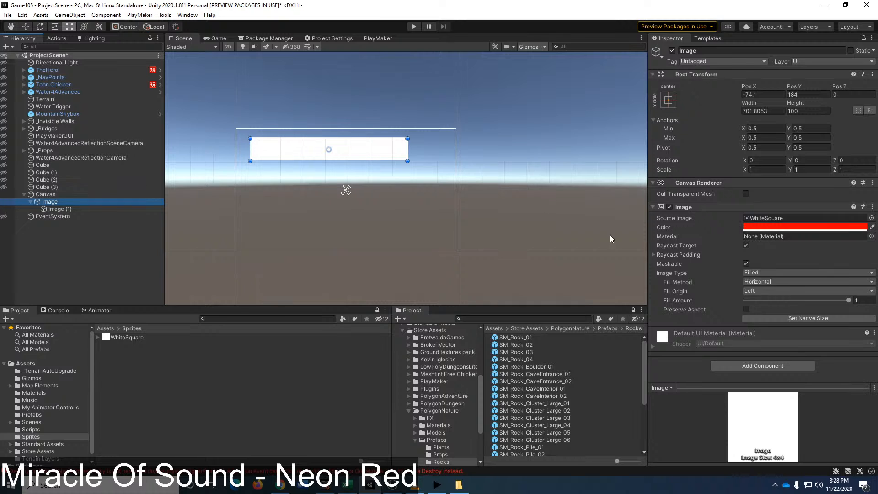
Step: Set the child image's color to dark green (0D9600)
left_click(56, 210)
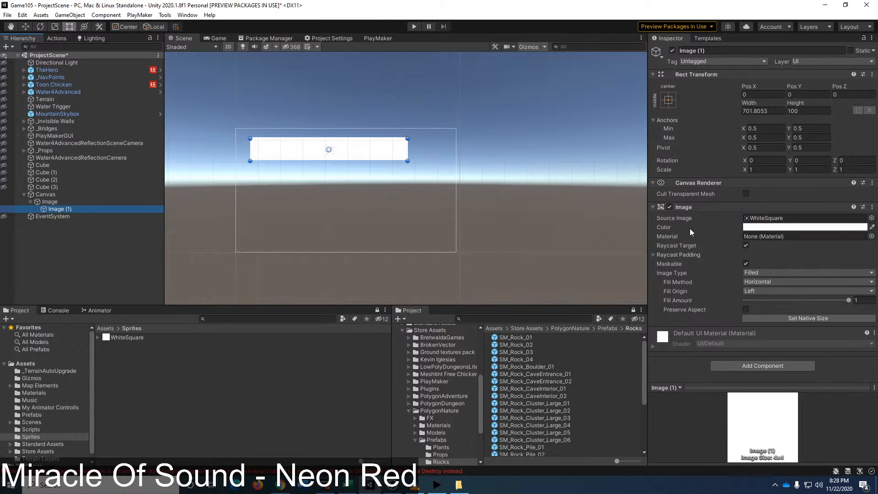
left_click(789, 227)
left_click(788, 264)
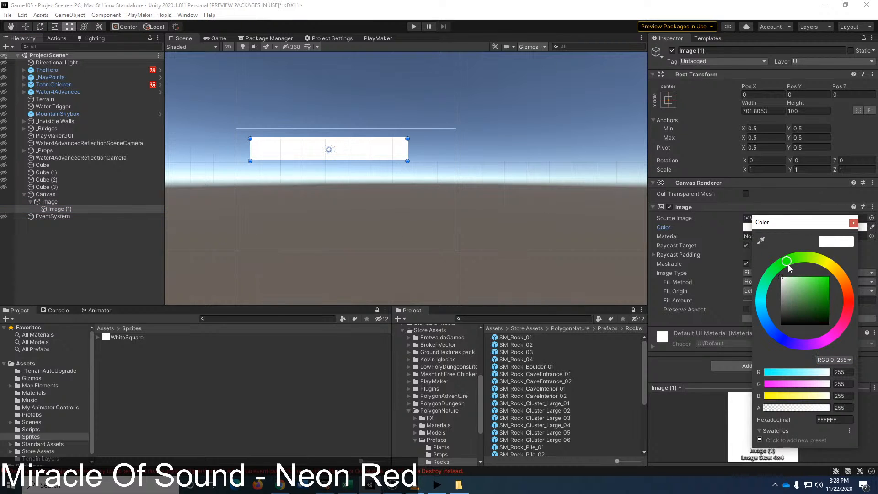
left_click(828, 290)
left_click_drag(828, 290, 831, 297)
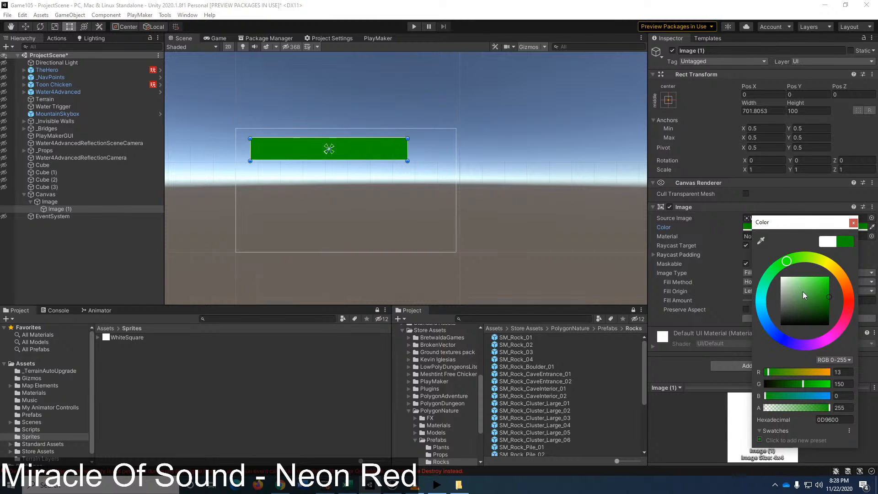
Step: Set the parent image's color to black (000000)
left_click(47, 203)
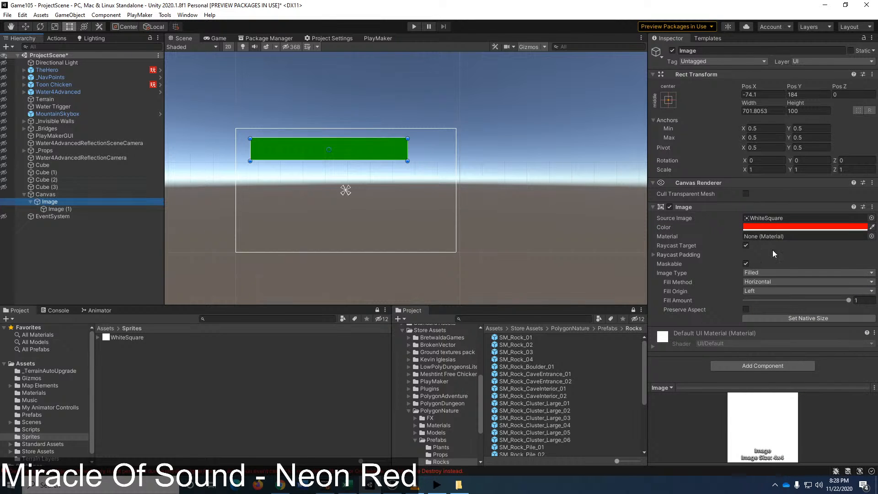
left_click(783, 228)
left_click_drag(806, 302, 801, 336)
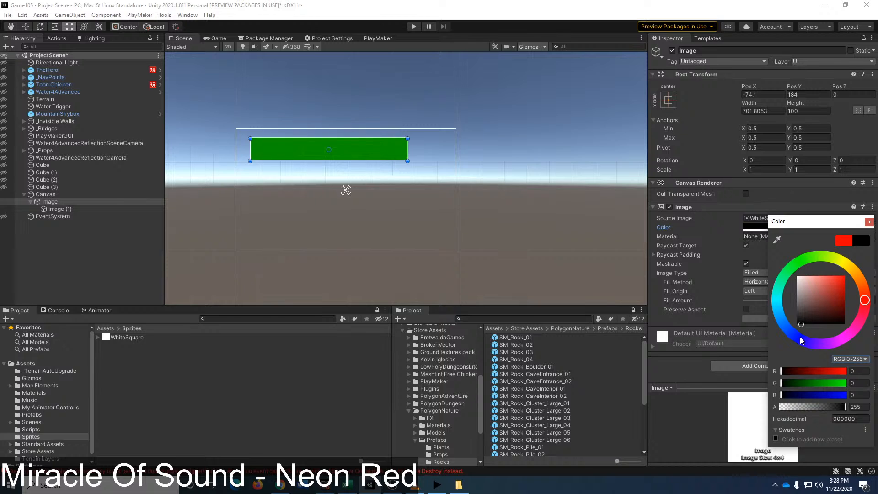
left_click(869, 222)
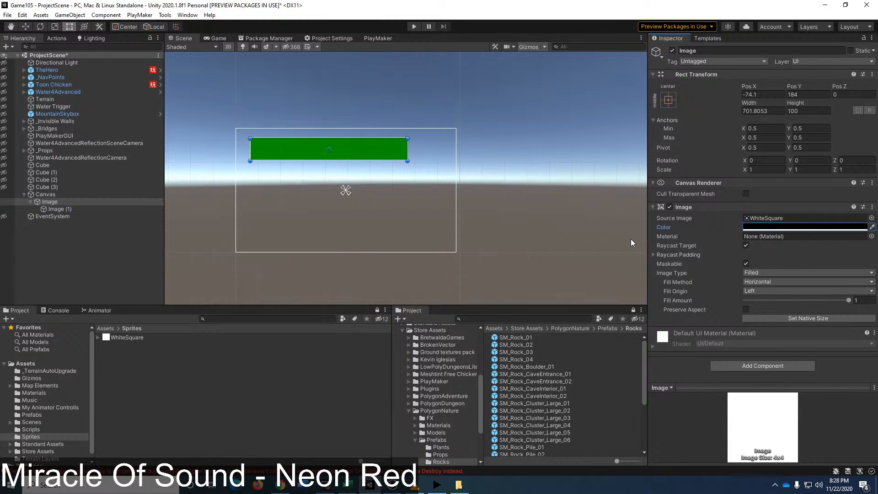
Step: Test the green child bar against the black parent by varying its fill amount, ending at full
left_click(54, 209)
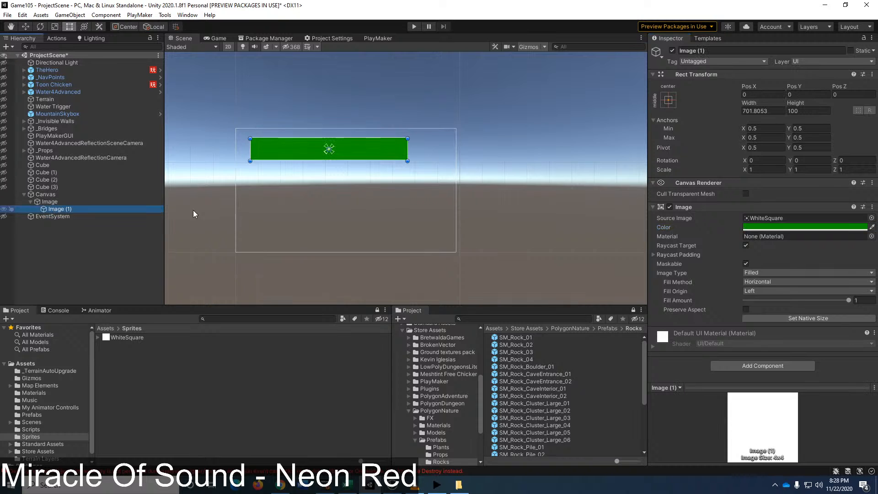
mouse_move(408, 155)
left_mouse_down()
mouse_move(364, 155)
mouse_move(407, 157)
left_mouse_up()
mouse_move(850, 300)
left_mouse_down()
mouse_move(766, 297)
mouse_move(856, 297)
left_mouse_up()
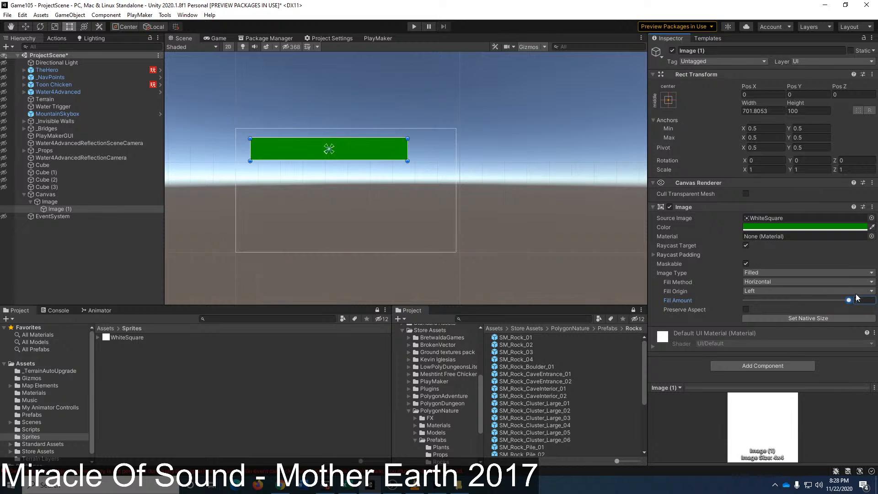
Step: Rename the black parent image to background
left_click(56, 203)
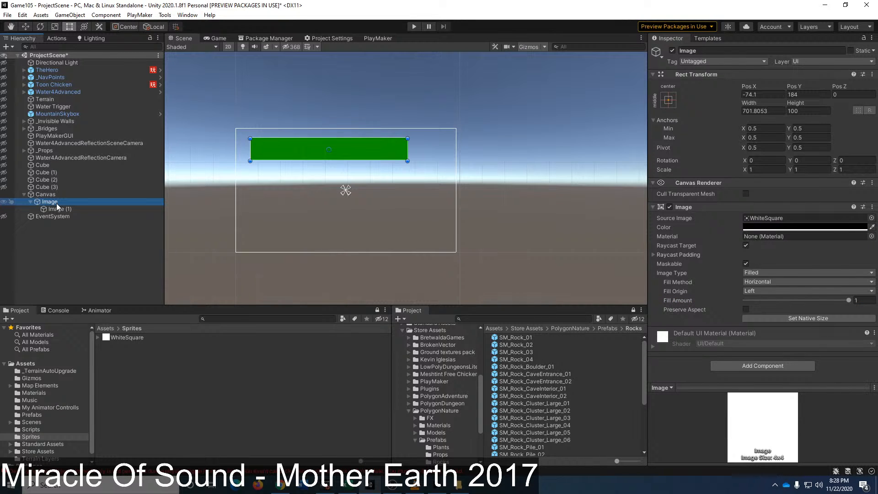
left_click(57, 203)
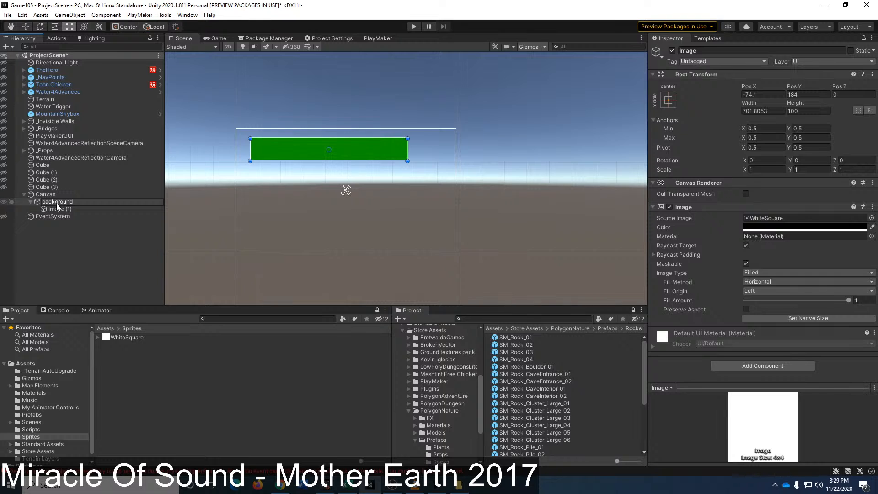
key("Return")
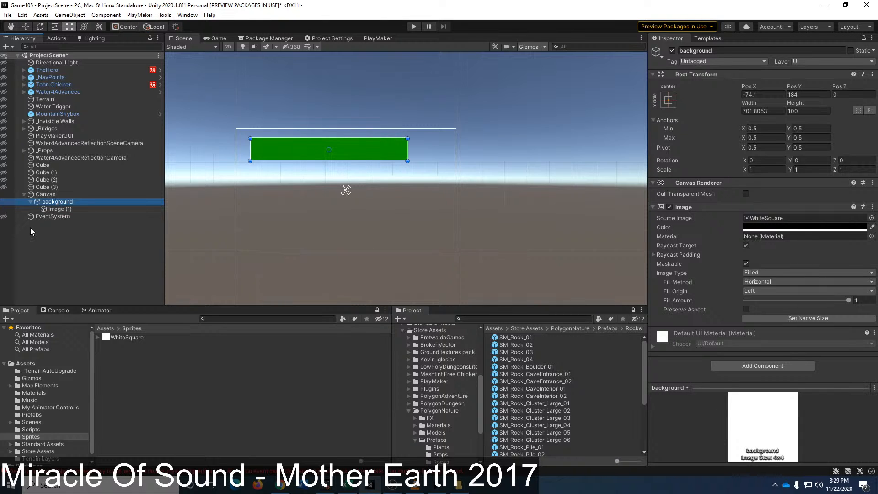
Step: Rename the black parent image to Stamina Bar Background and its green child image to Stamina Bar Fill
left_click(57, 202)
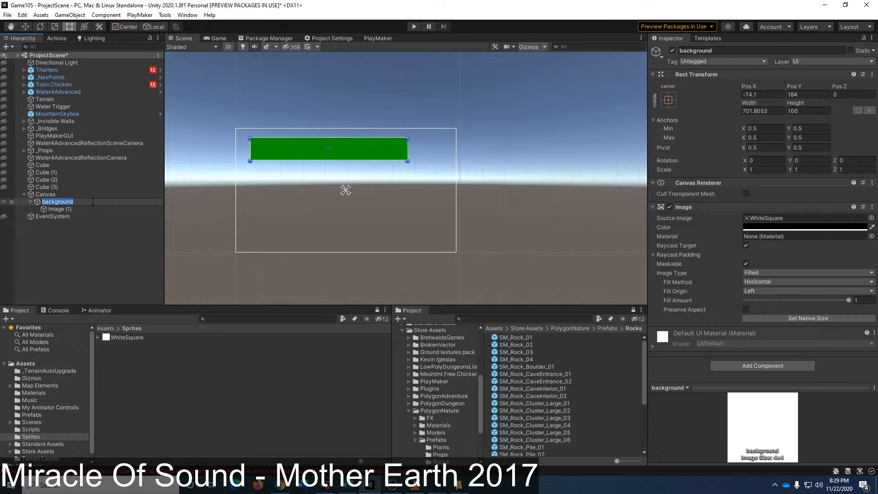
type("Stamina Bar Background")
key("Return")
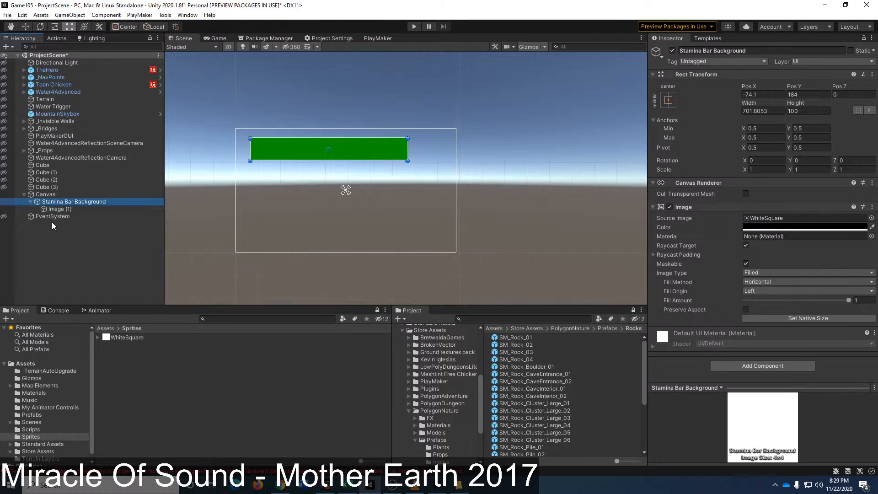
left_click(55, 209)
left_click(55, 210)
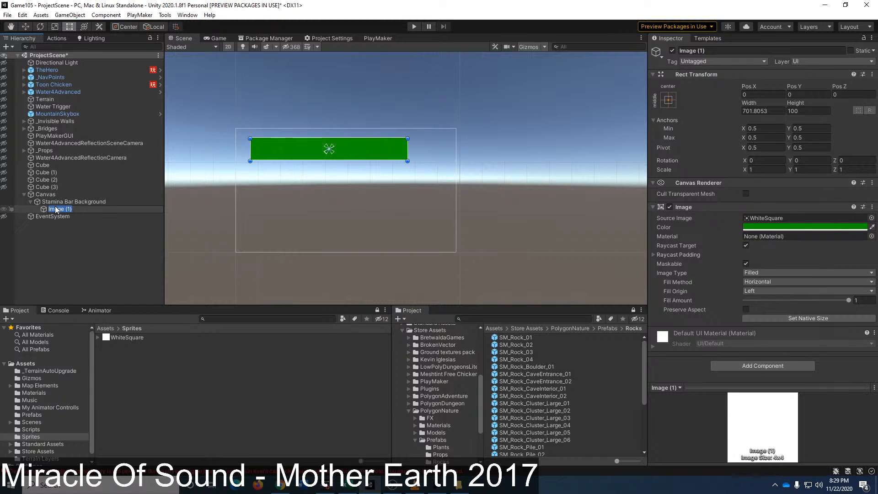
type("Stamina Bar Fill")
key("Return")
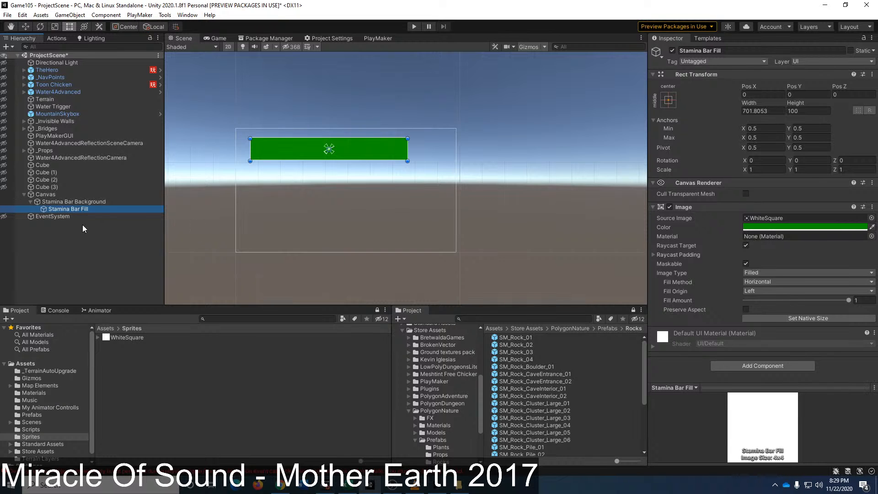
Step: Set Stamina Bar Fill's anchor preset to stretch in both directions so that it follows its parent's size
left_click(81, 203)
left_click(70, 208)
left_click(669, 100)
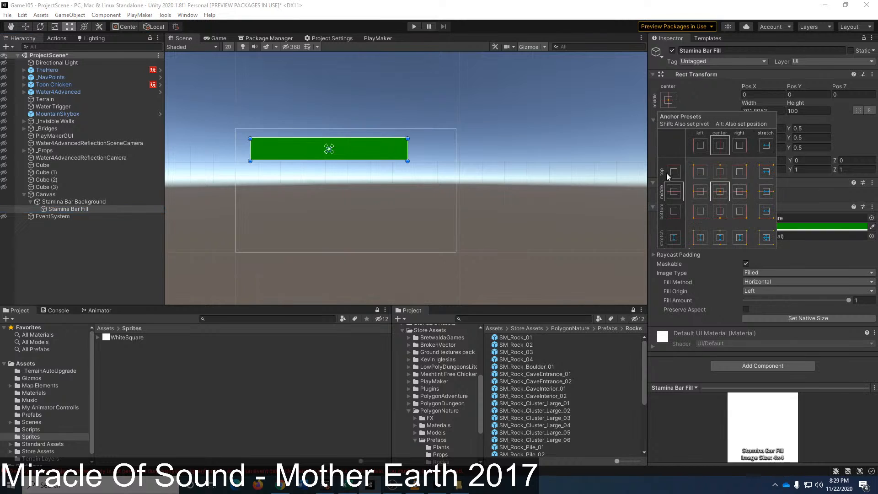
left_click(766, 238)
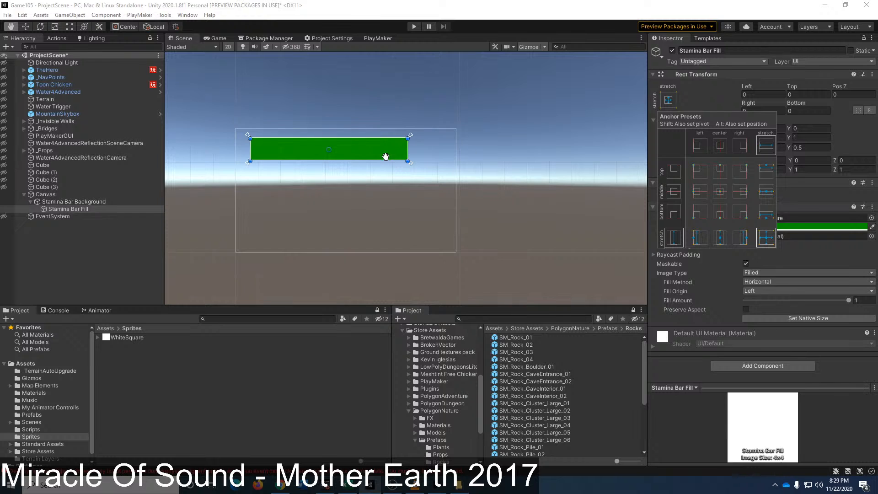
key("t")
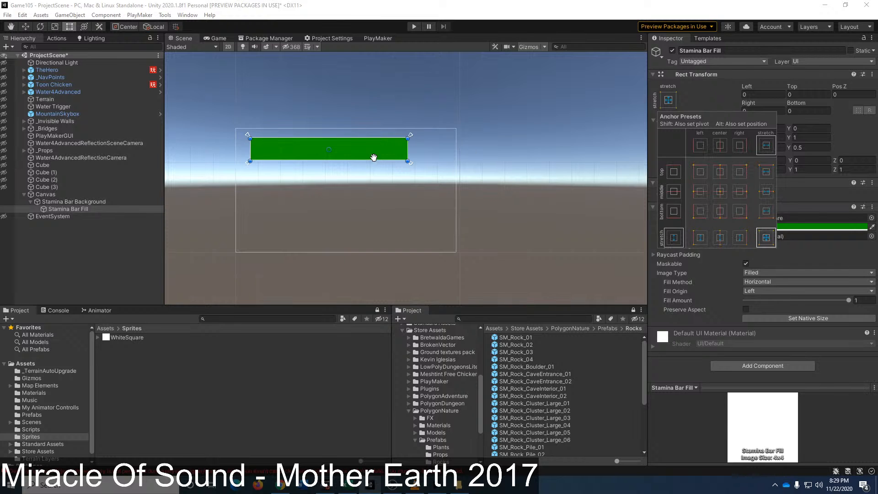
Step: Shrink Stamina Bar Background to about 425 by 24 near the canvas's top-left corner and anchor it along the top edge from X 0 to 0.5
left_click(97, 201)
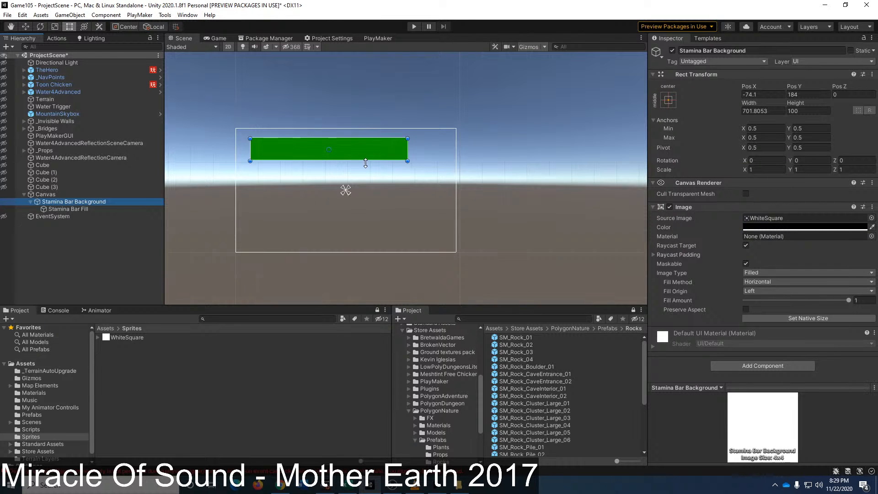
left_click_drag(405, 162, 314, 136)
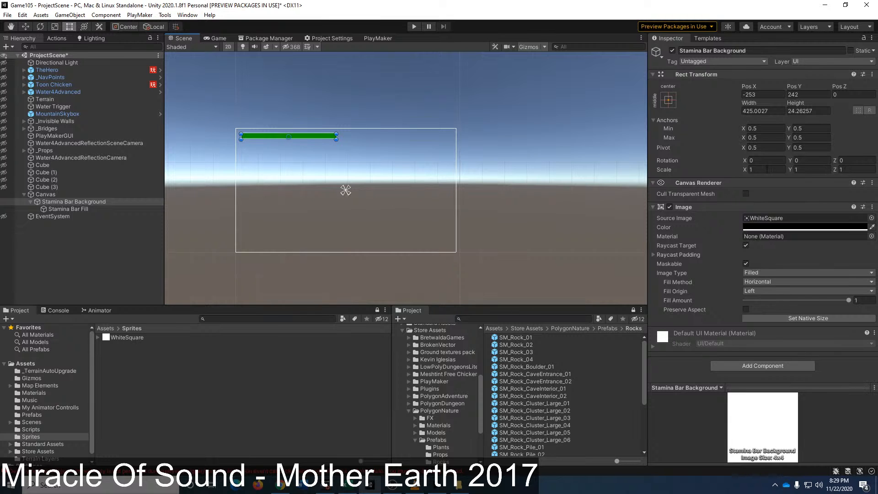
left_click(668, 100)
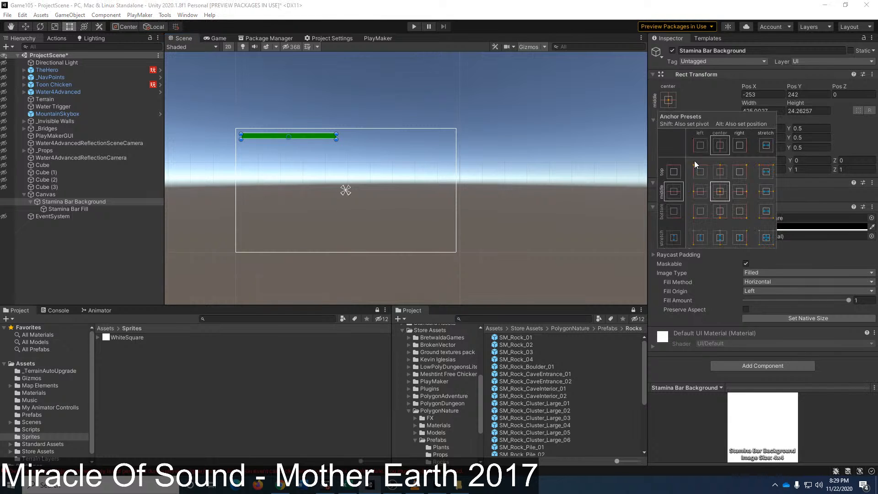
left_click(700, 172)
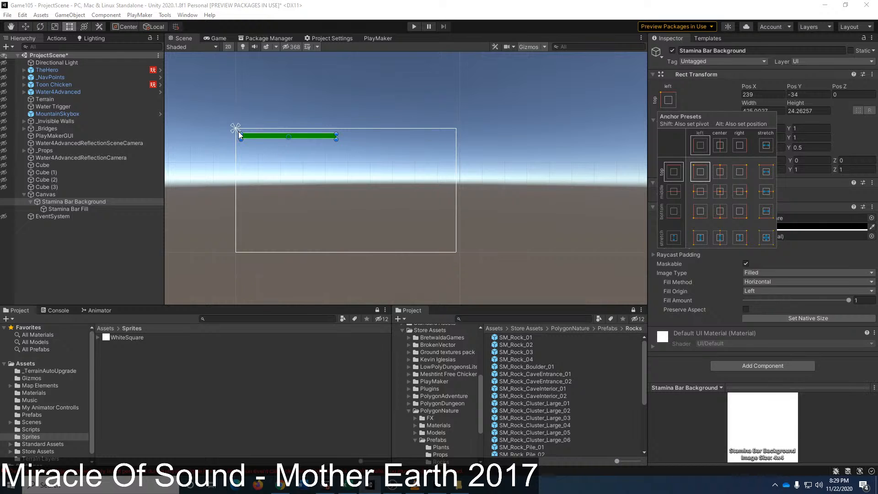
left_click(240, 131)
left_click_drag(239, 131, 351, 134)
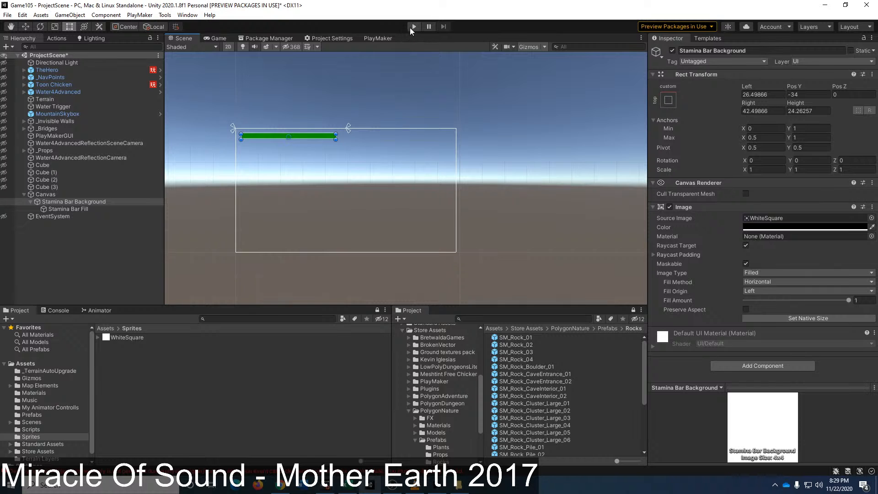
Step: Enable Maximize On Play and playtest the scene to check the stamina bar on screen, stopping the game at the end
left_click(217, 37)
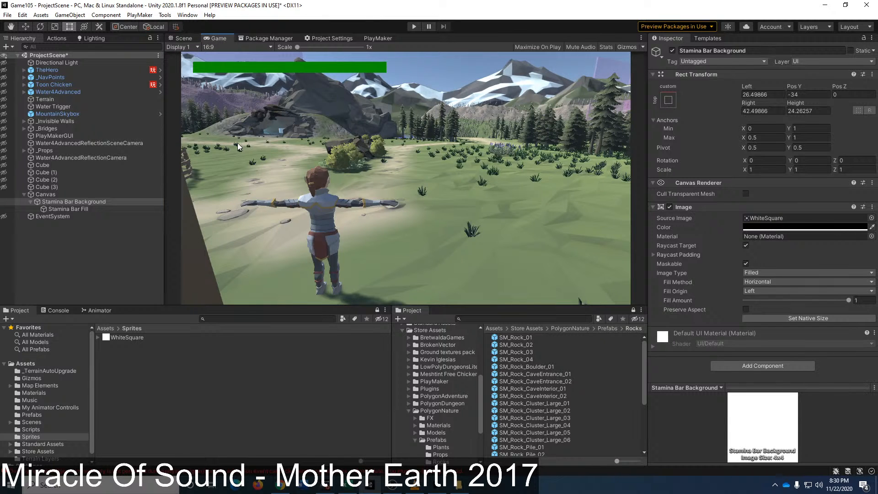
left_click(530, 47)
left_click(410, 28)
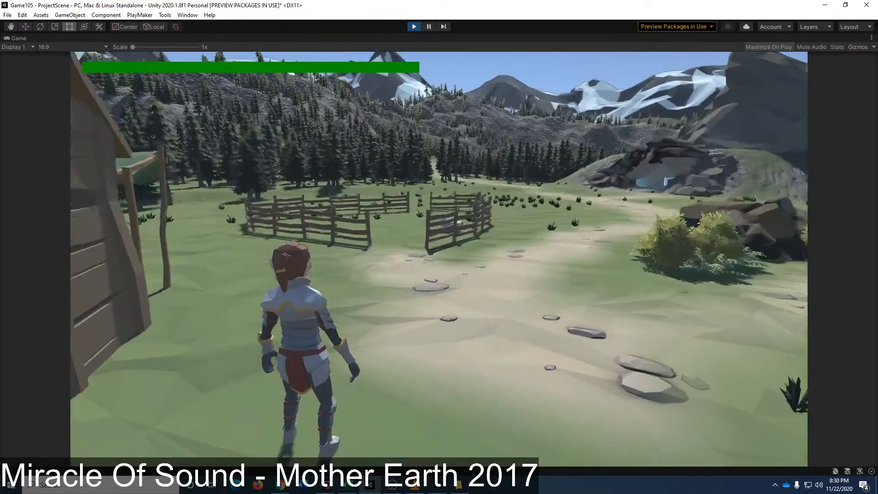
key("w")
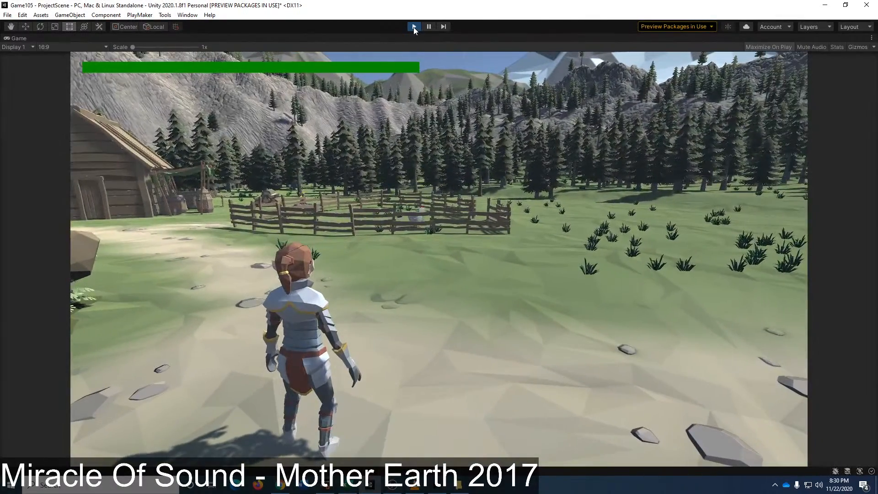
left_click(413, 27)
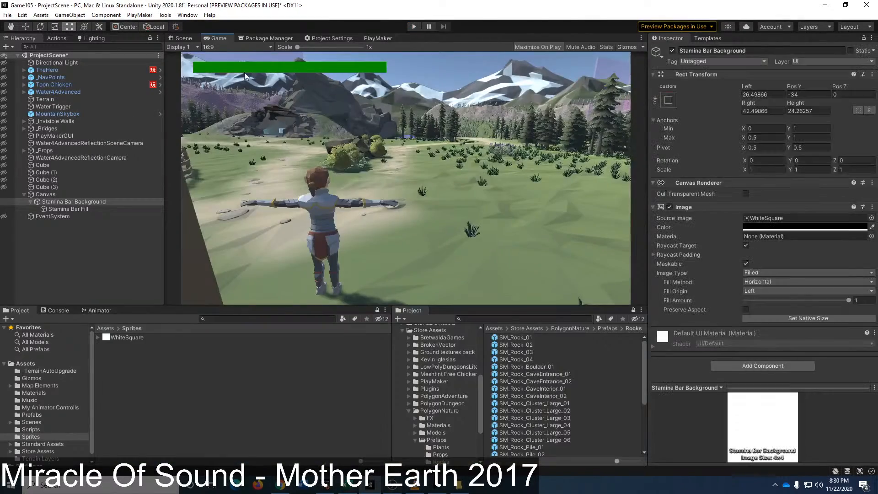
Step: Shorten Stamina Bar Background in the scene by pulling its right edge inward, to a Right offset of about 242
left_click(183, 37)
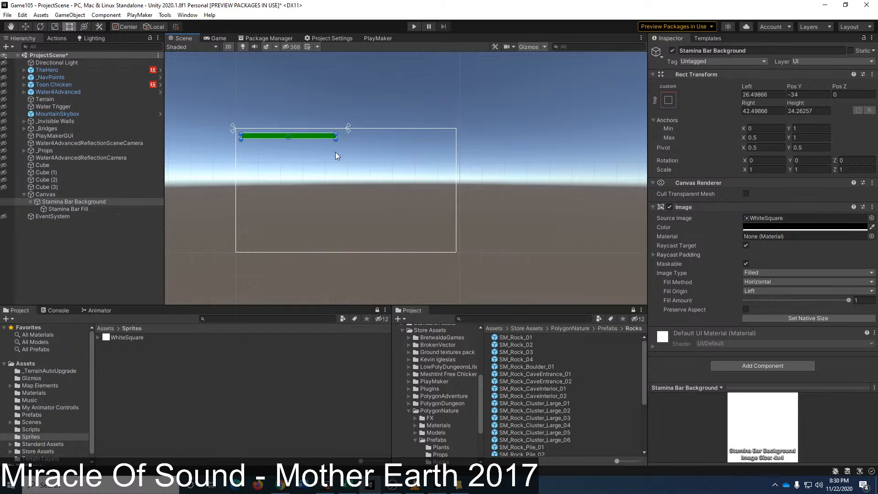
scroll(336, 152, "up", 12)
middle_click_drag(326, 160, 410, 215)
scroll(410, 215, "up", 2)
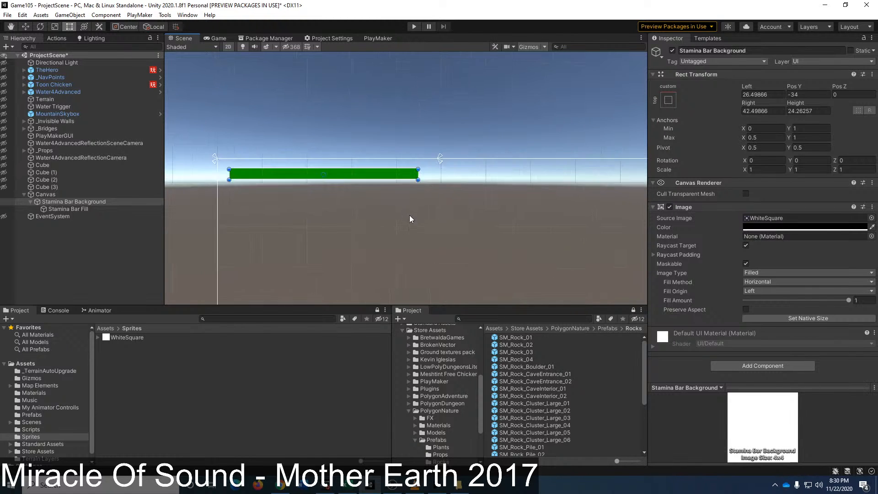
scroll(410, 215, "up", 2)
left_click_drag(420, 170, 322, 160)
Step: Playtest the shortened stamina bar while moving the hero around, and stop the game
left_click(413, 27)
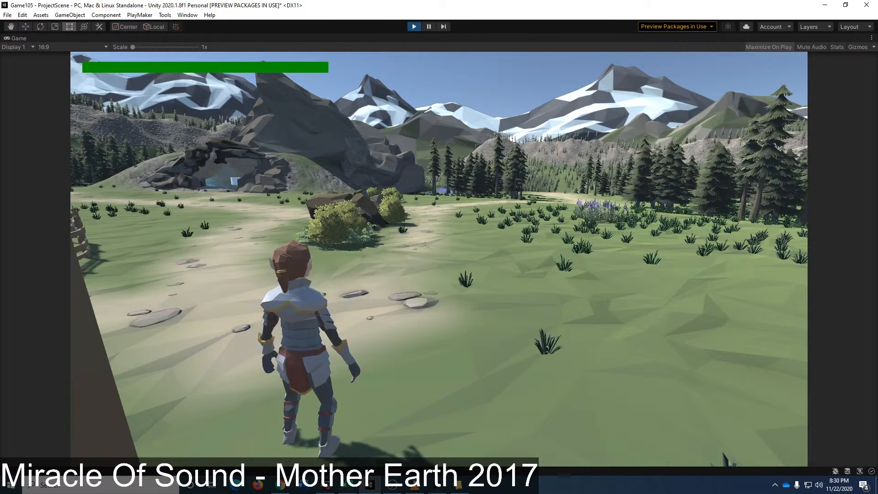
key("w")
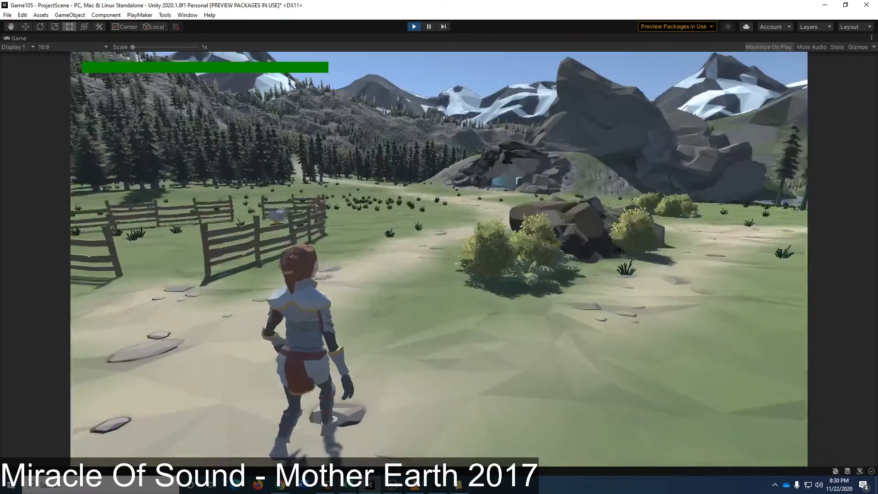
key("w")
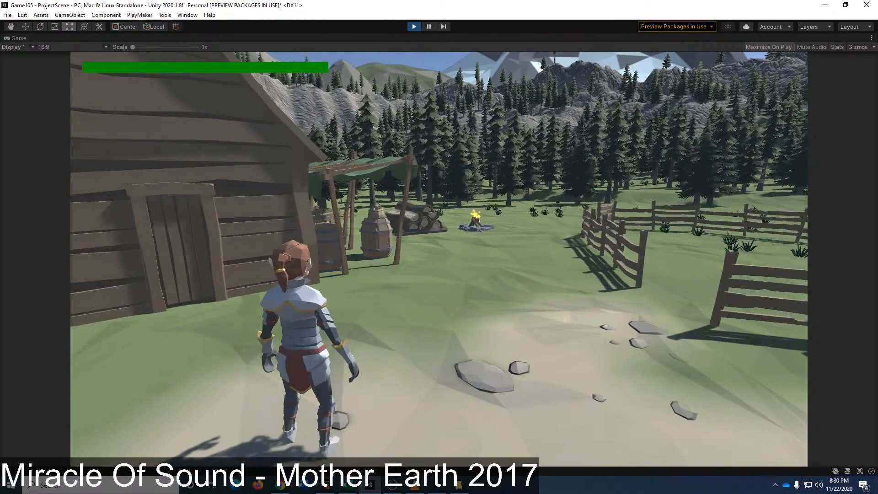
key("Escape")
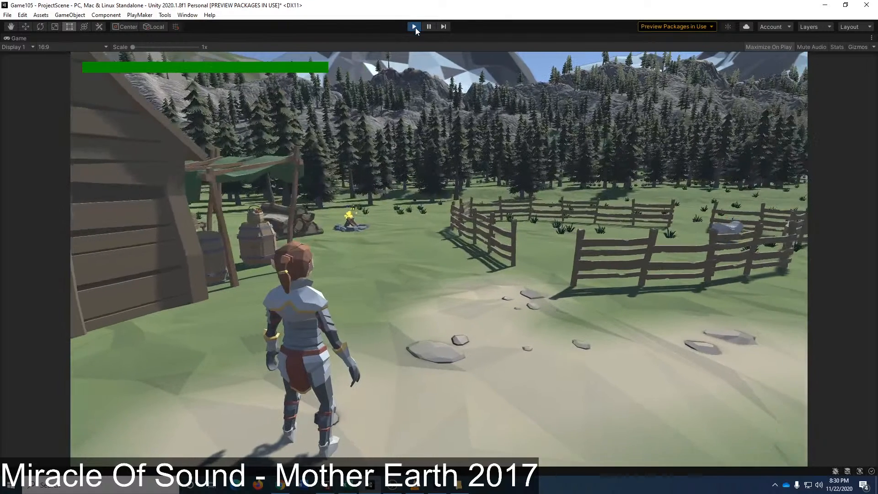
left_click(414, 27)
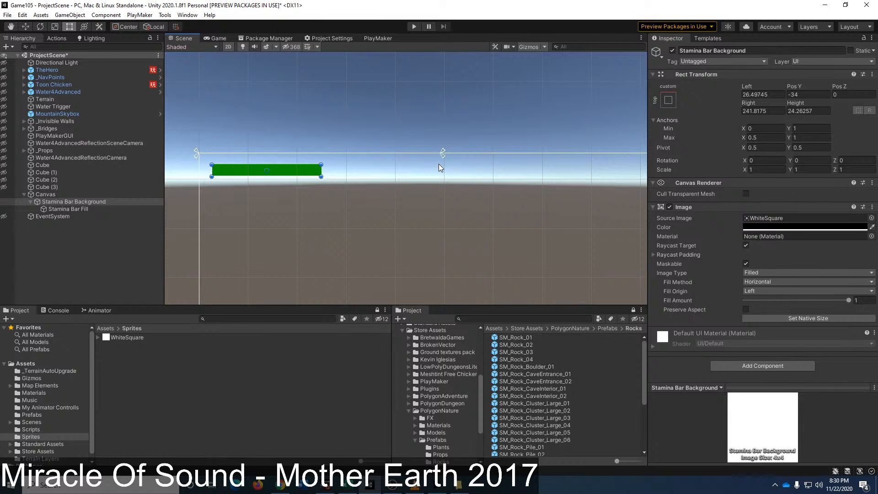
Step: Examine TheHero's PlayMaker FSM components, including the Sprint FSM, and the Stamina Bar Background's components
left_click(72, 72)
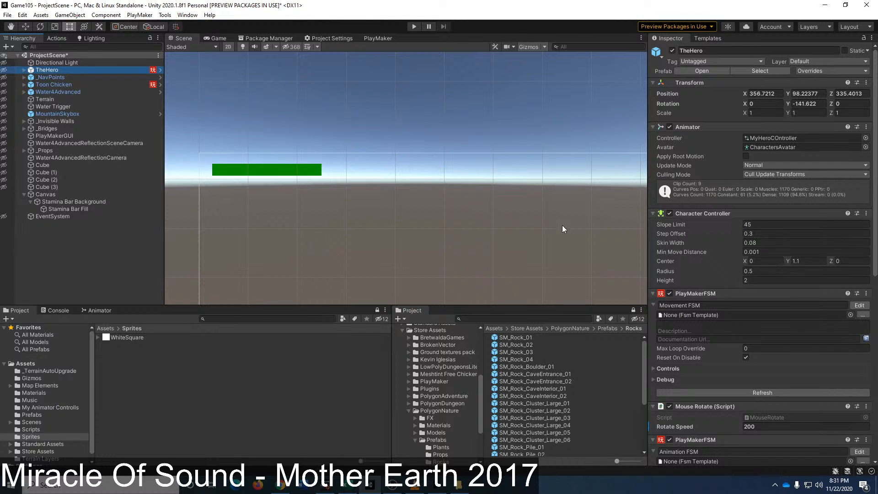
scroll(734, 361, "down", 6)
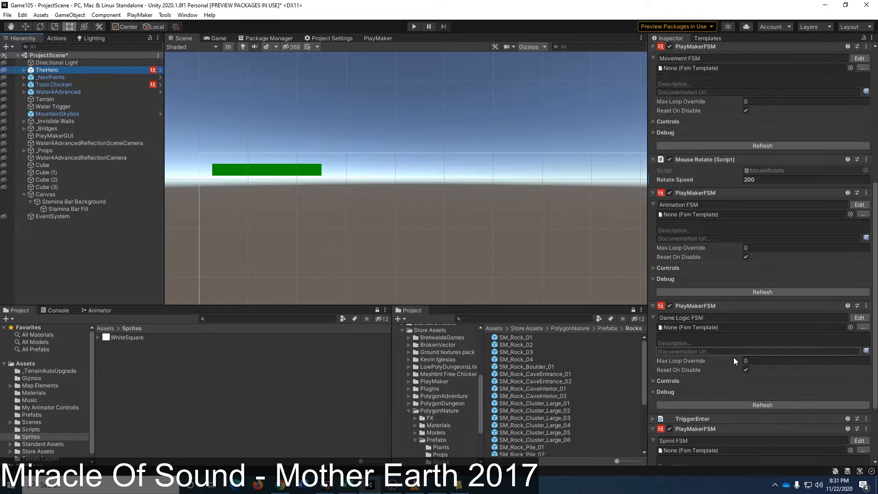
scroll(734, 357, "down", 2)
scroll(728, 393, "up", 8)
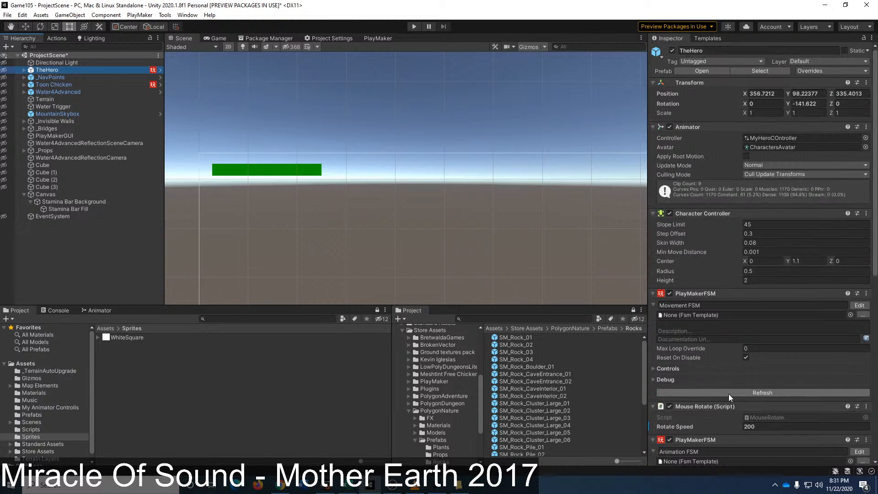
scroll(705, 288, "down", 2)
scroll(704, 288, "down", 6)
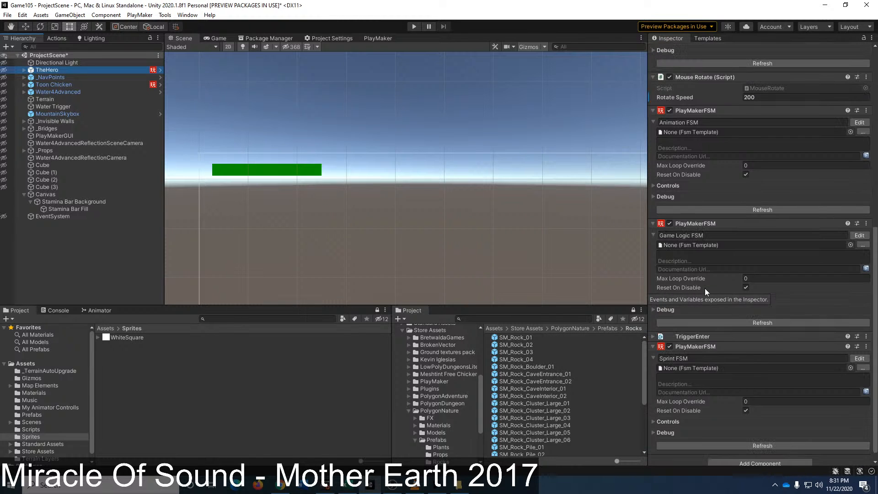
scroll(705, 295, "down", 1)
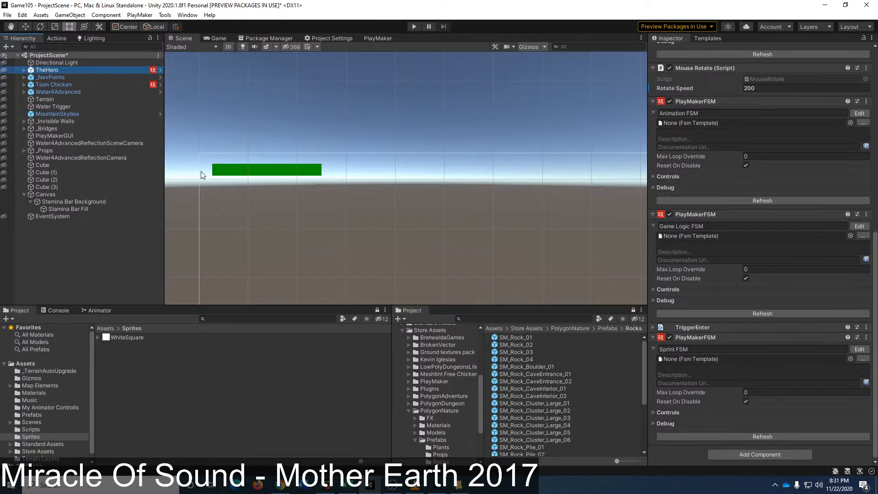
left_click(73, 201)
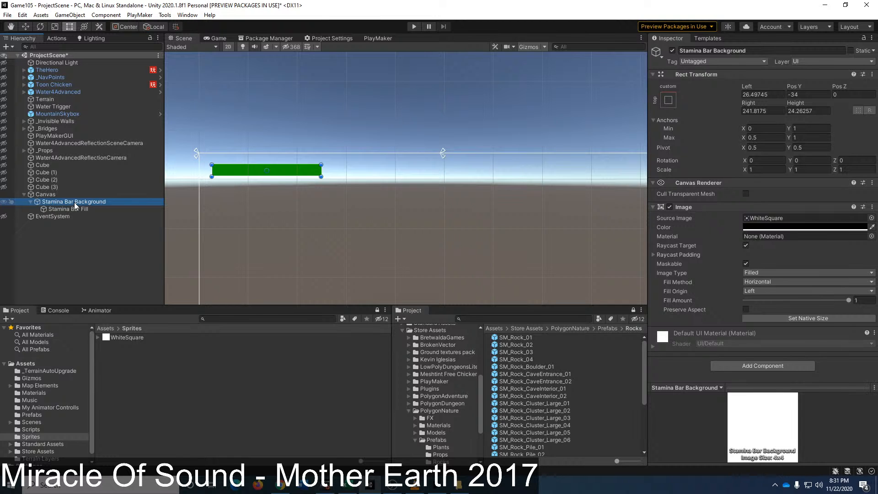
left_click(81, 71)
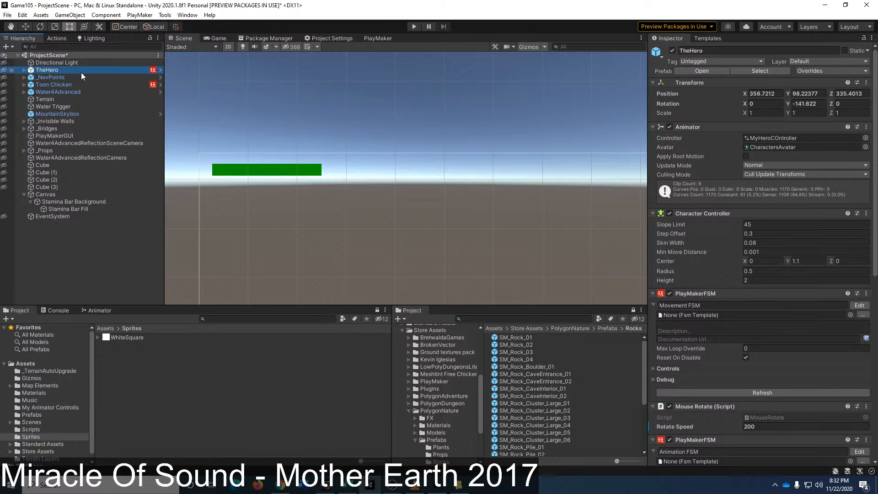
scroll(708, 265, "down", 10)
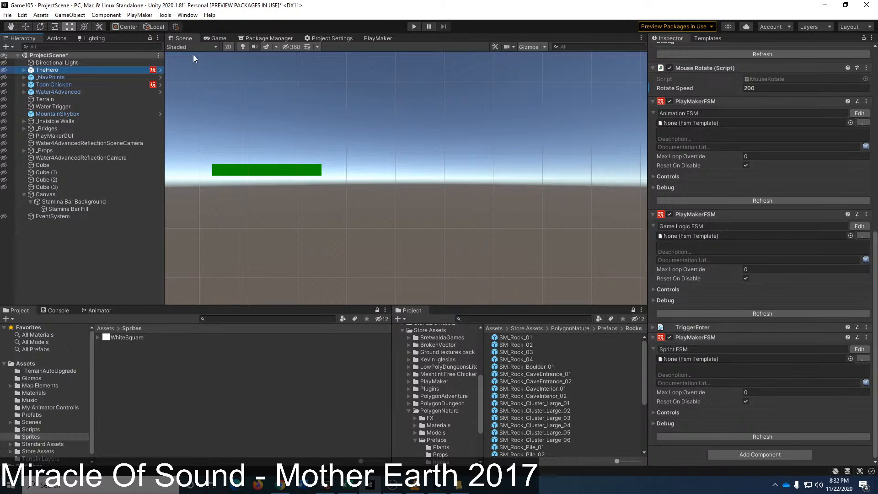
Step: Bring up the PlayMaker editor and open the TheHero prefab from the Prefabs folder for editing
left_click(379, 38)
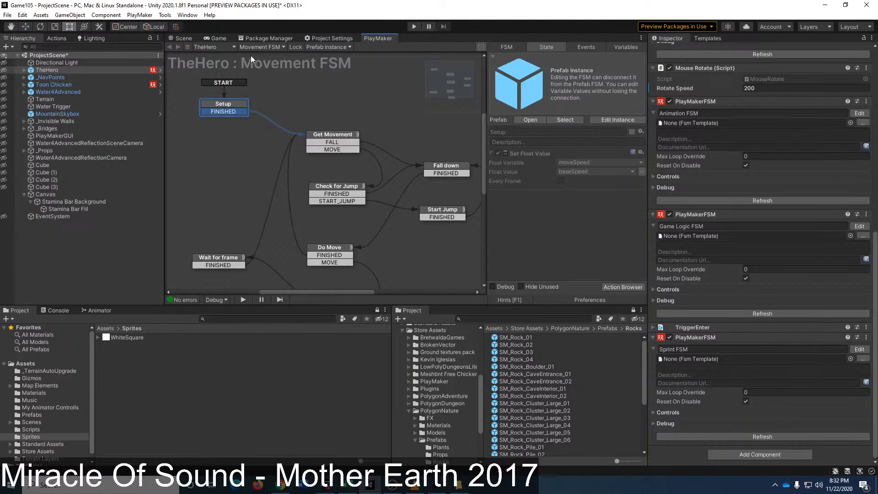
left_click(107, 327)
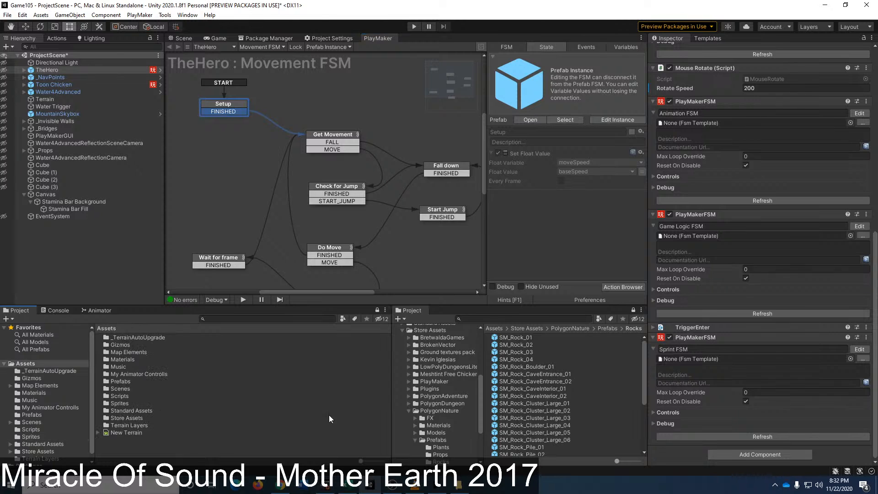
double_click(121, 381)
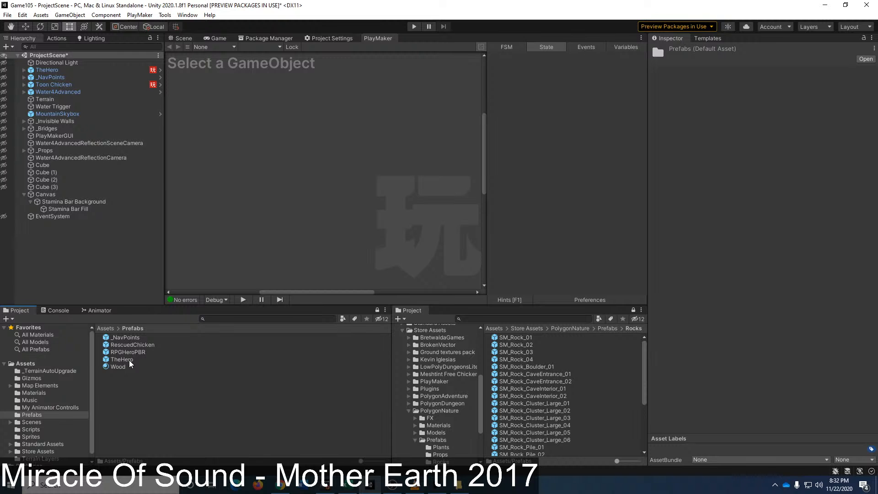
double_click(128, 359)
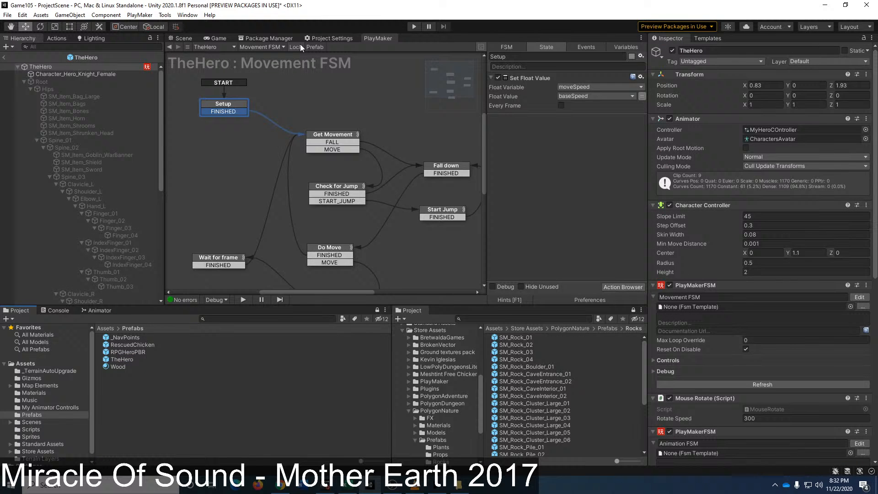
Step: Add a new FSM to TheHero and name it UI Control
left_click(269, 46)
left_click(326, 95)
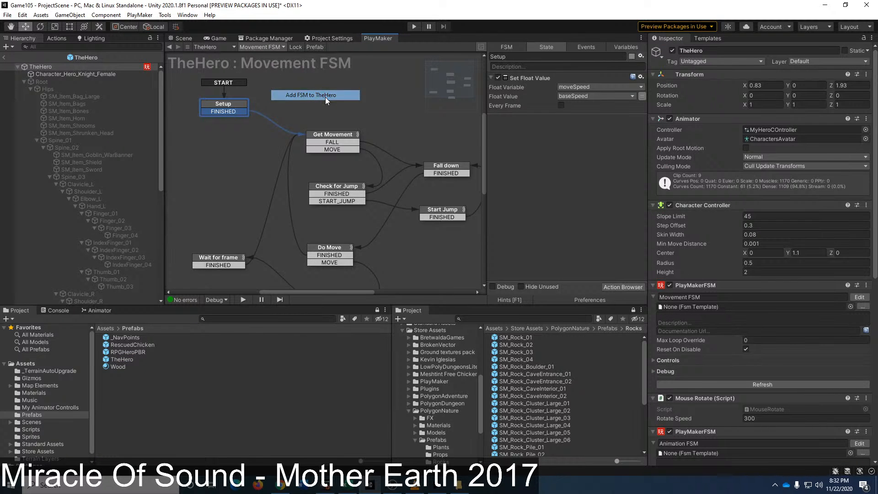
left_click(506, 46)
left_click(515, 57)
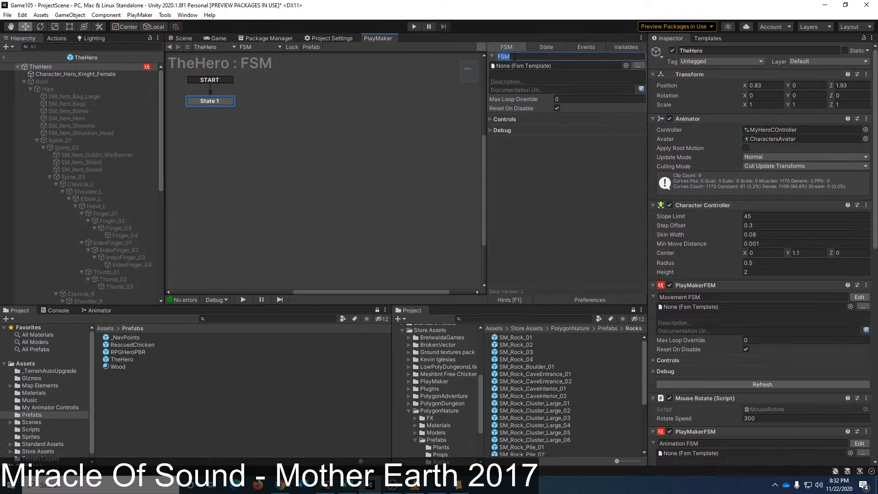
type("UI Control")
Step: Give State 1 a FINISHED transition that leads to a new second state
left_click(548, 48)
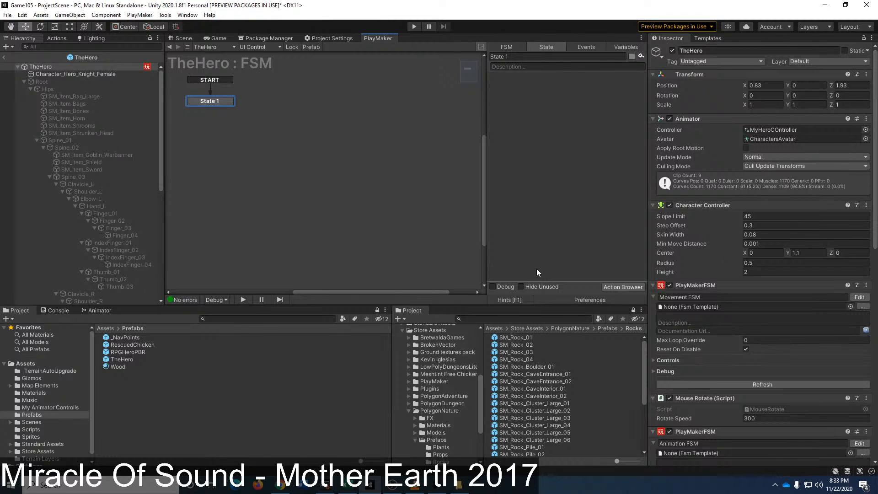
right_click(225, 102)
mouse_move(243, 109)
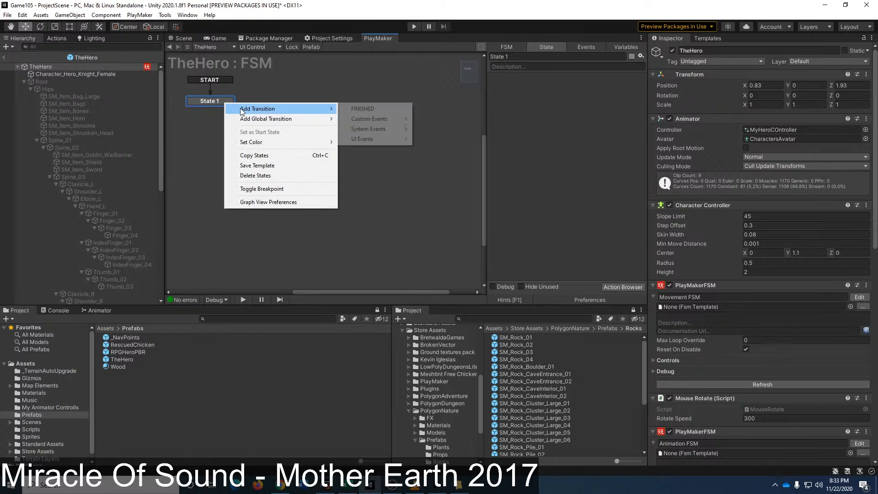
left_click(382, 109)
left_click_drag(222, 110, 321, 118)
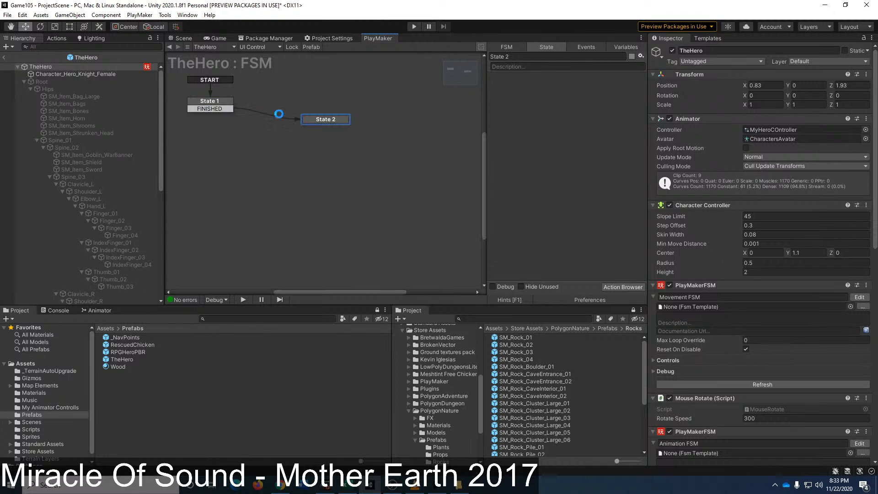
Step: Rename the first state Setup and the second Update Stamina, and move Update Stamina slightly closer to Setup
left_click(525, 57)
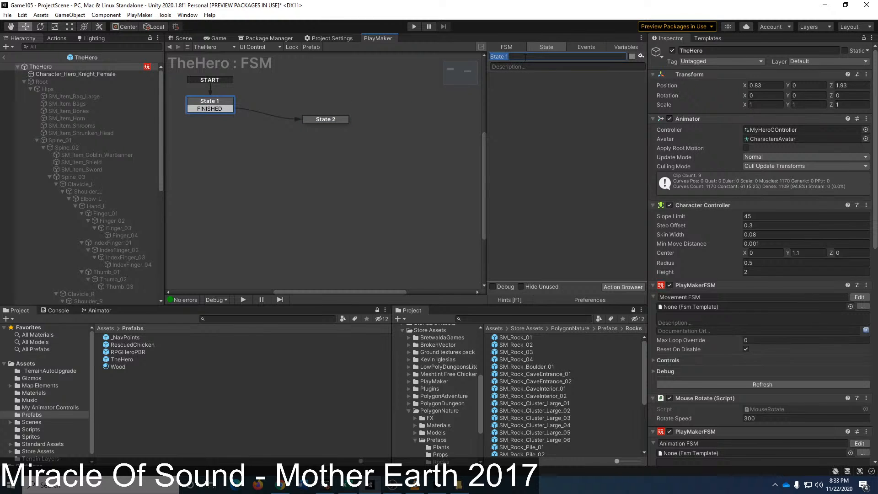
type("Setup")
left_click(329, 115)
left_click(331, 121)
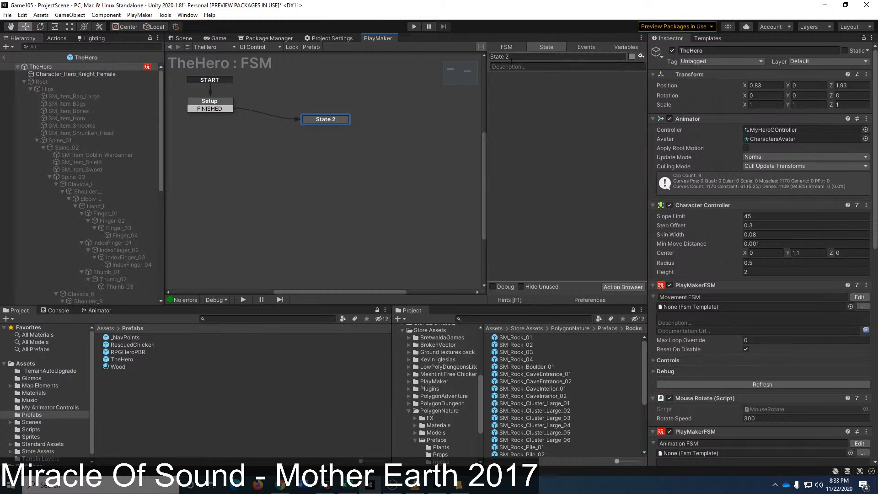
left_click(529, 56)
type("Update Stamina")
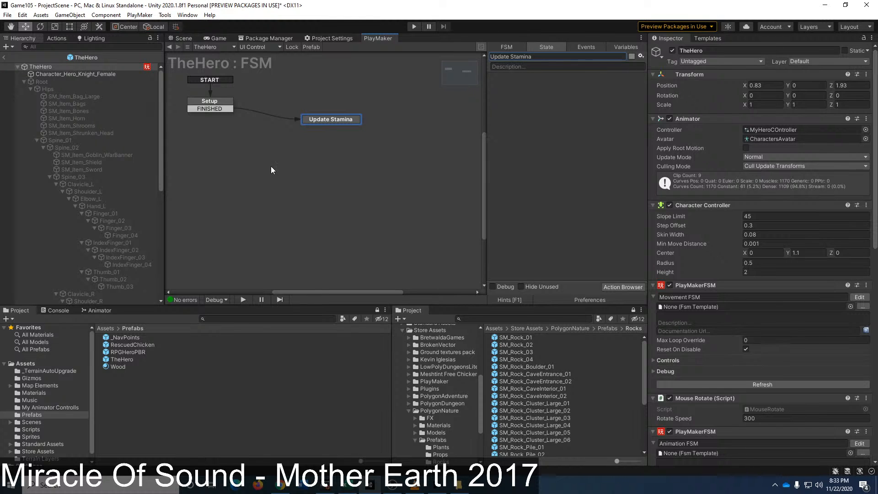
left_click_drag(333, 121, 316, 122)
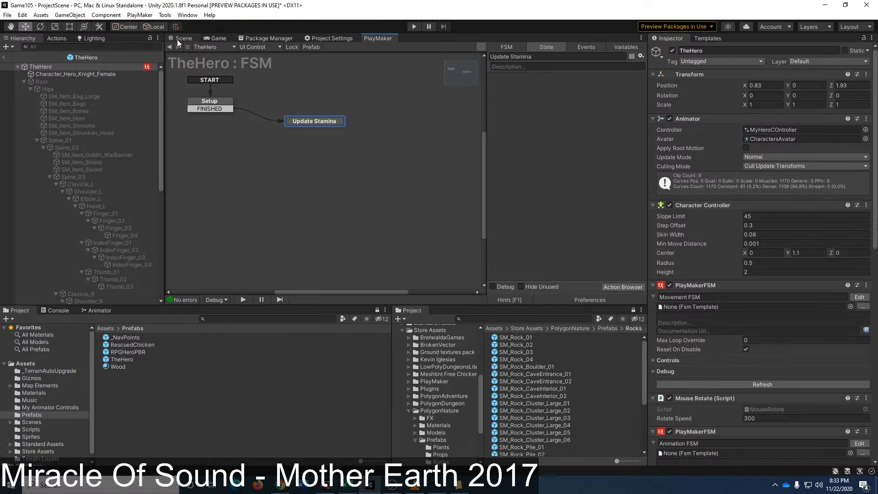
Step: Return to the scene and try Stamina Bar Fill's Fill Amount by lowering it to about 0.04 and restoring it to full
left_click(3, 57)
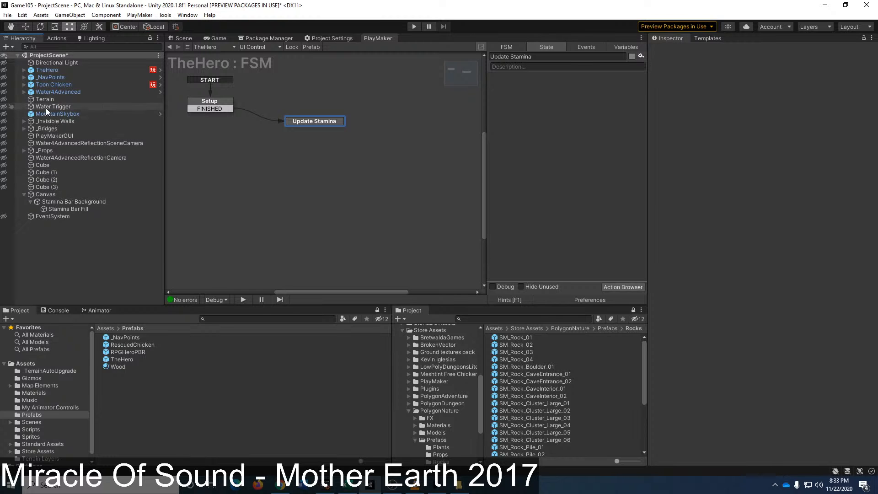
left_click(60, 209)
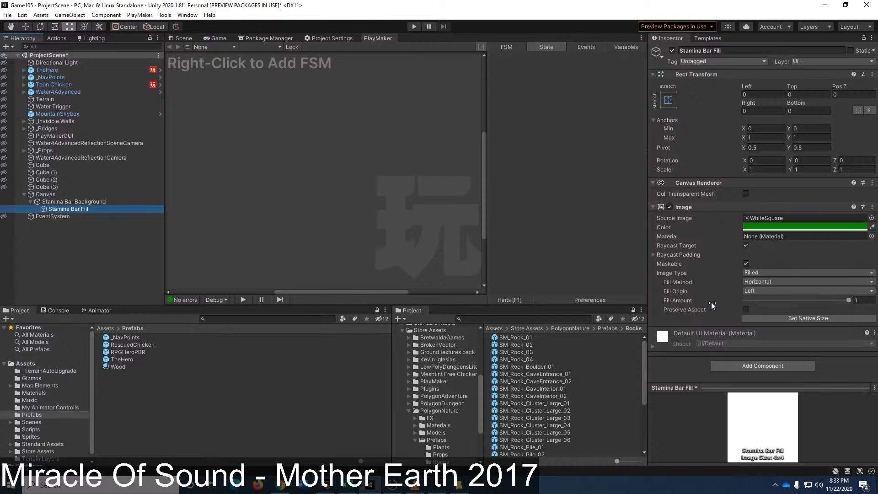
left_click_drag(847, 298, 747, 303)
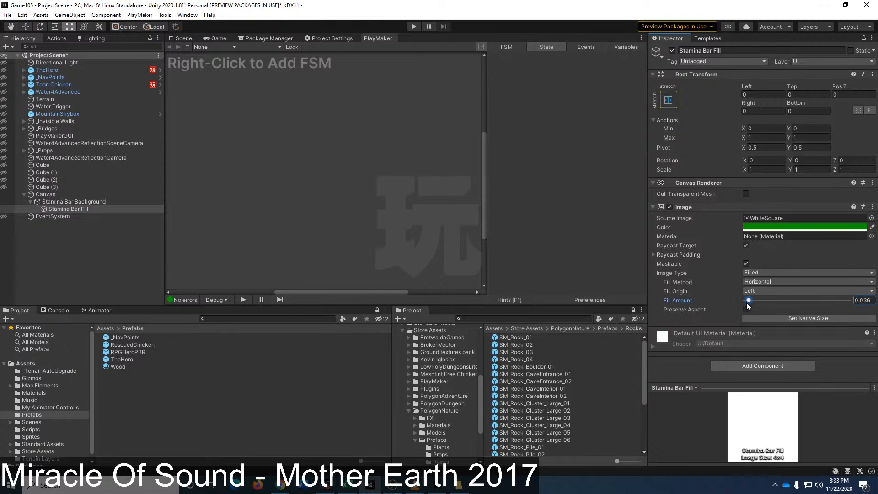
left_click_drag(806, 303, 851, 305)
Step: Reopen the TheHero prefab and select the Update Stamina state in its UI Control FSM
double_click(124, 361)
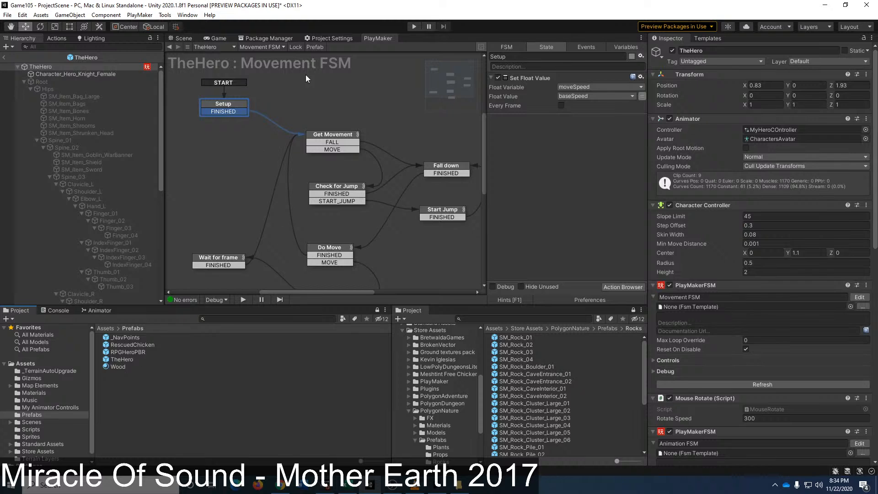
left_click(261, 46)
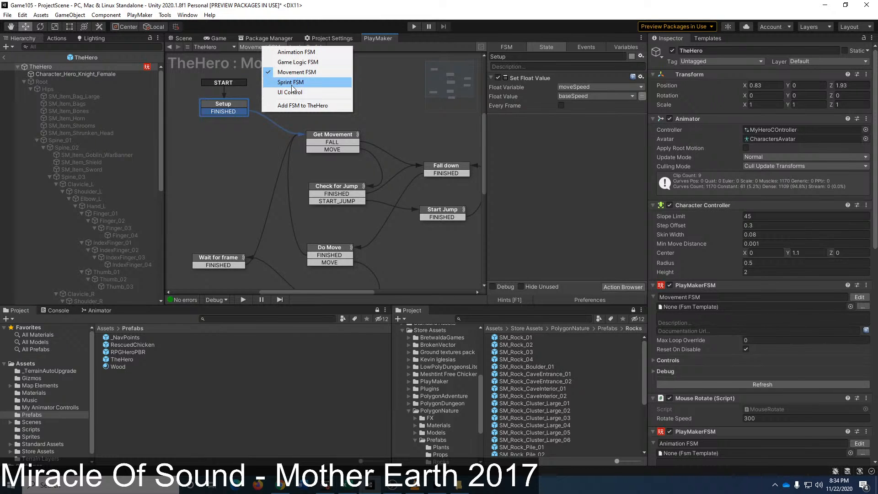
left_click(293, 93)
left_click(309, 120)
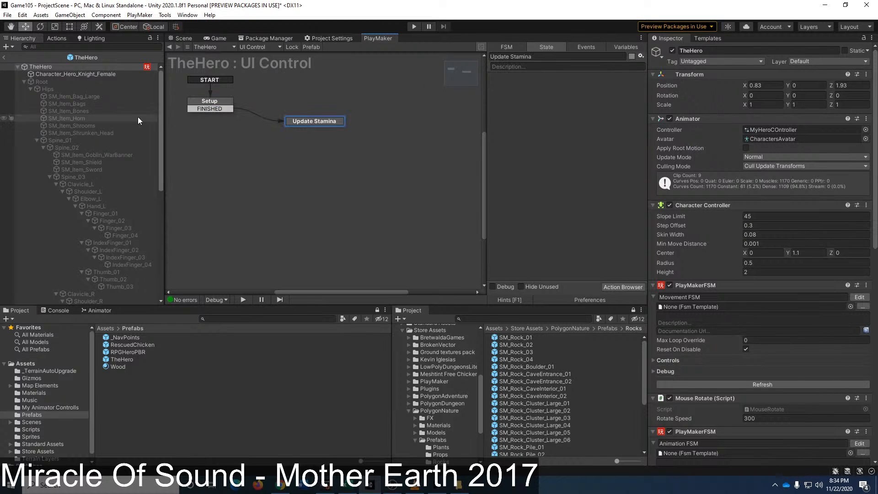
Step: Add a Get Fsm Float action to Update Stamina that reads maxStamina from the Sprint FSM
left_click(63, 40)
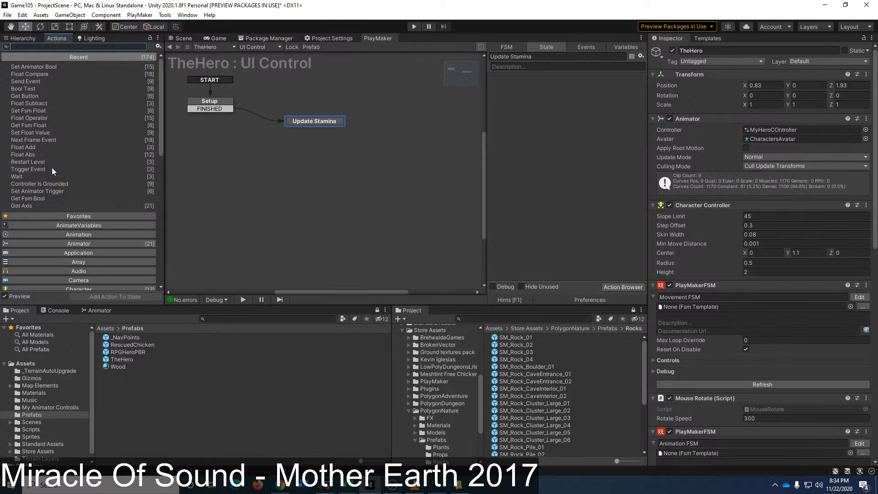
left_click_drag(35, 124, 509, 107)
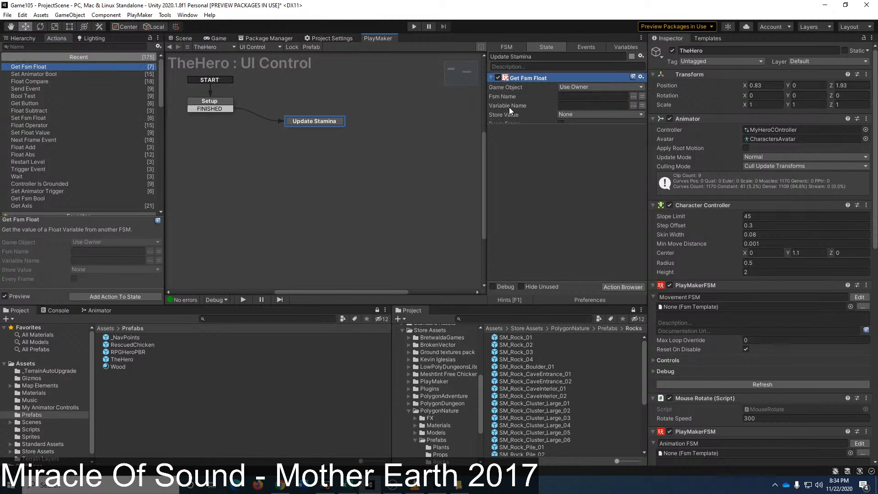
left_click(634, 97)
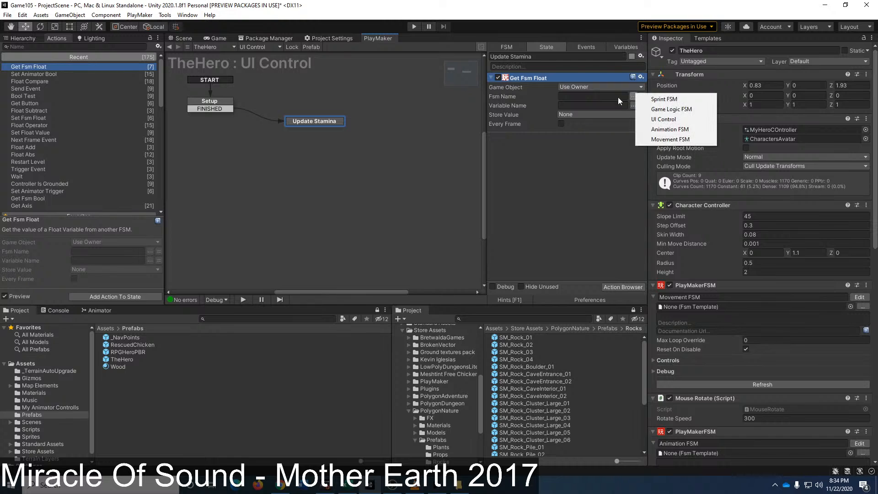
left_click(677, 100)
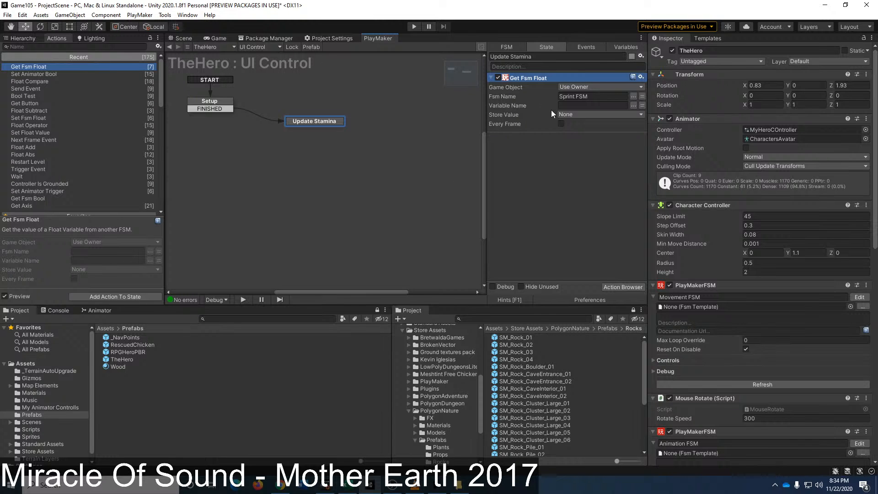
left_click(634, 106)
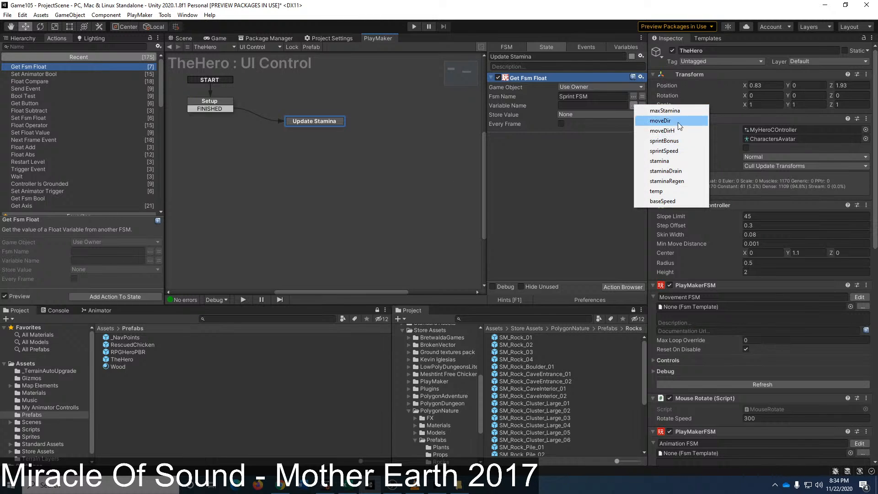
left_click(677, 111)
Step: Store the Get Fsm Float result in a new variable named maxStamina
left_click(583, 114)
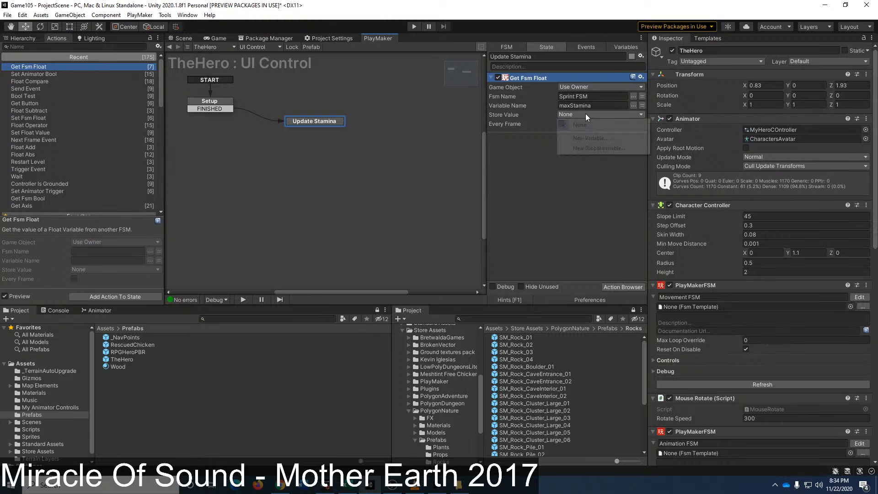
left_click(602, 149)
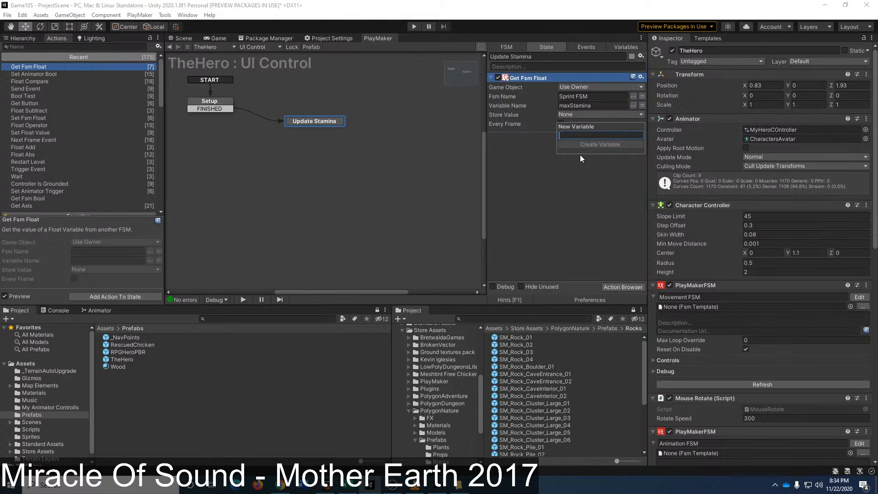
type("max")
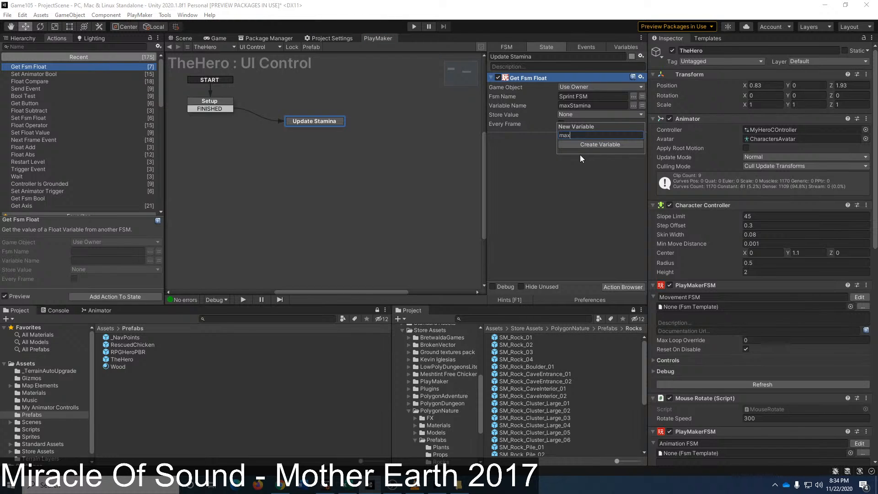
type("Staminba")
key("BackSpace")
key("BackSpace")
type("a")
key("Return")
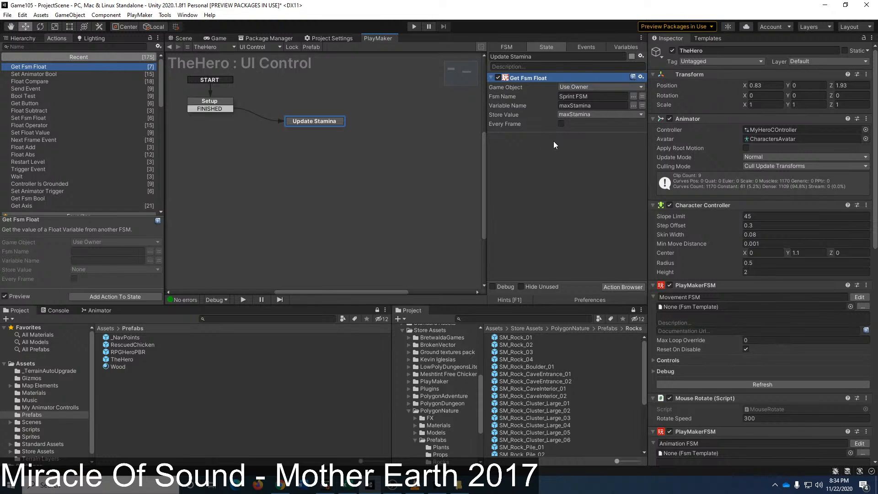
Step: Duplicate the Get Fsm Float action, have the copy read stamina, and store it in a new variable named stamina
key("ctrl+v")
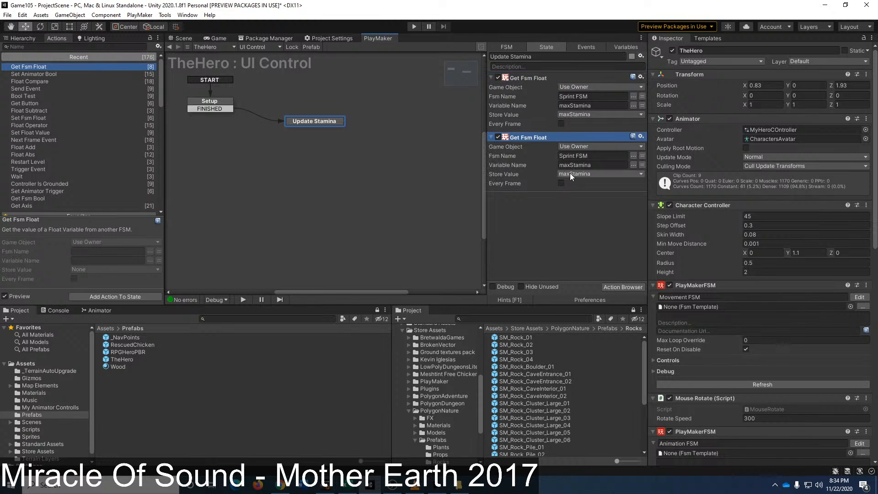
left_click(633, 166)
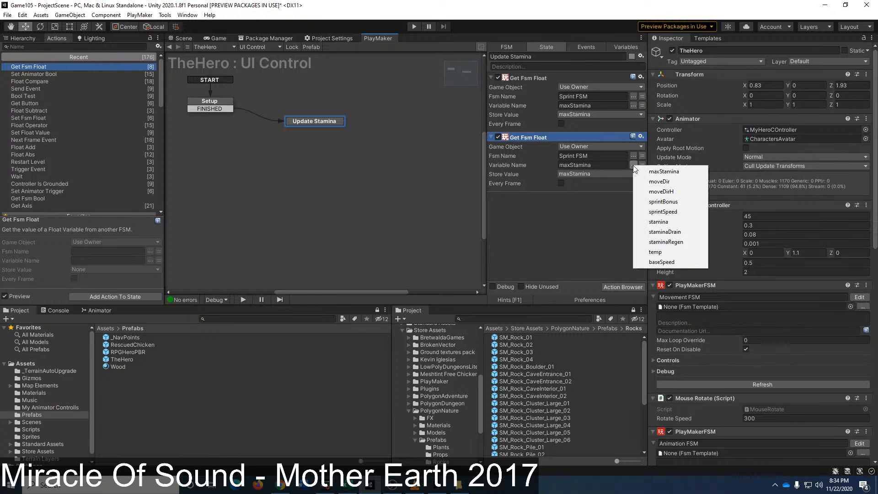
left_click(689, 221)
left_click(592, 174)
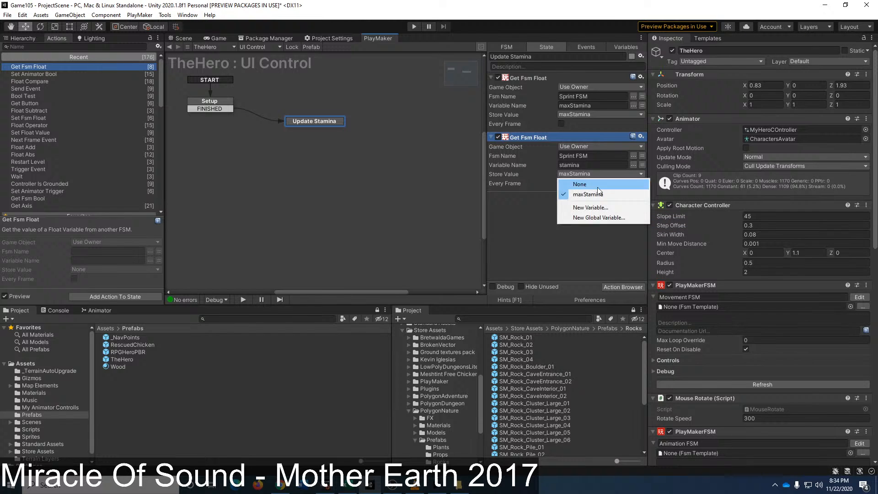
left_click(607, 217)
type("sta")
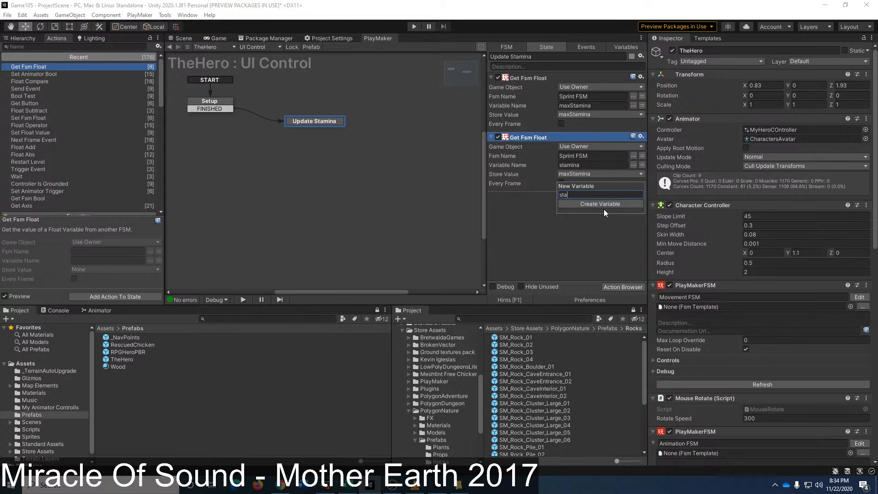
type("mina")
key("Return")
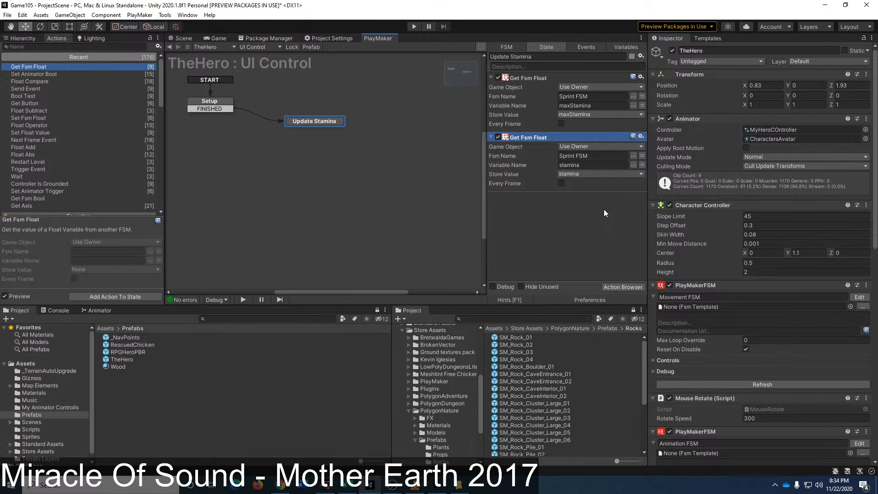
Step: Add a Float Operator action below the two Get Fsm Float actions that divides stamina by maxStamina
left_click(597, 222)
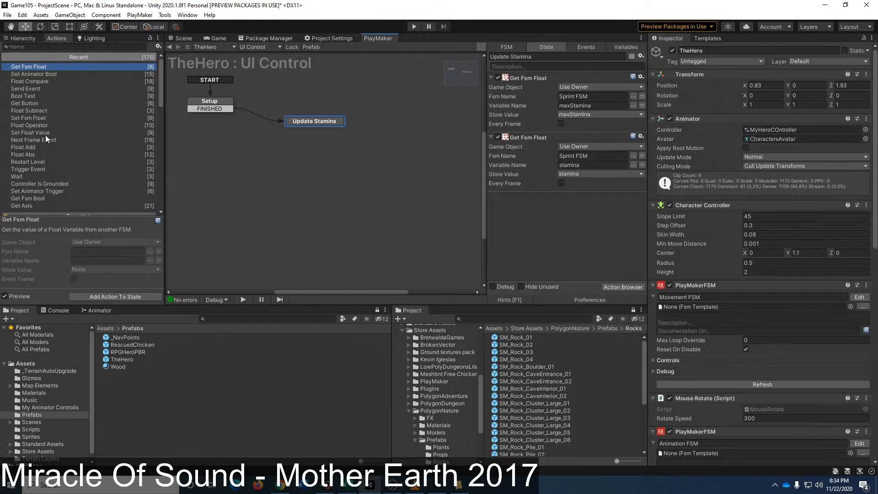
left_click_drag(43, 126, 600, 227)
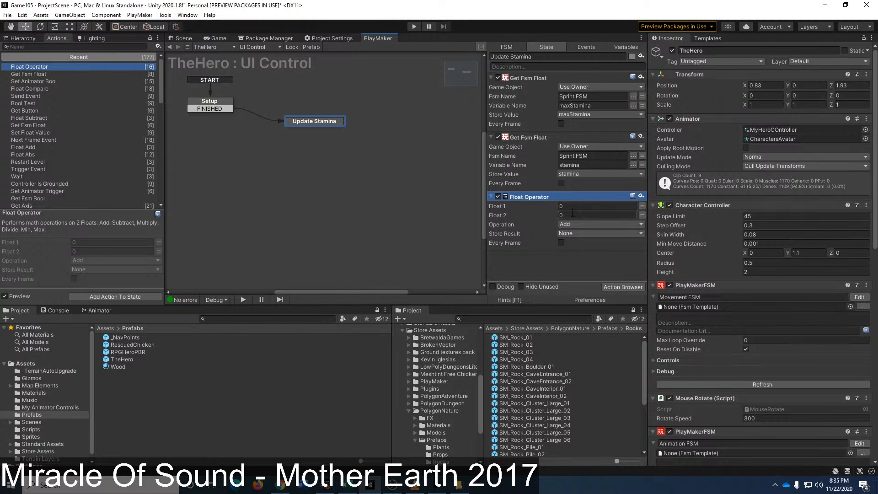
left_click(642, 206)
left_click(642, 215)
left_click(610, 206)
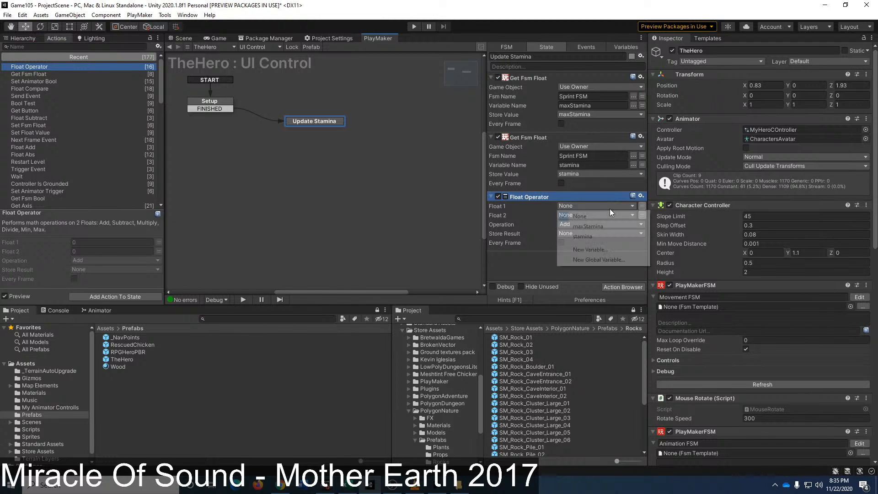
left_click(606, 211)
left_click(606, 208)
left_click(590, 235)
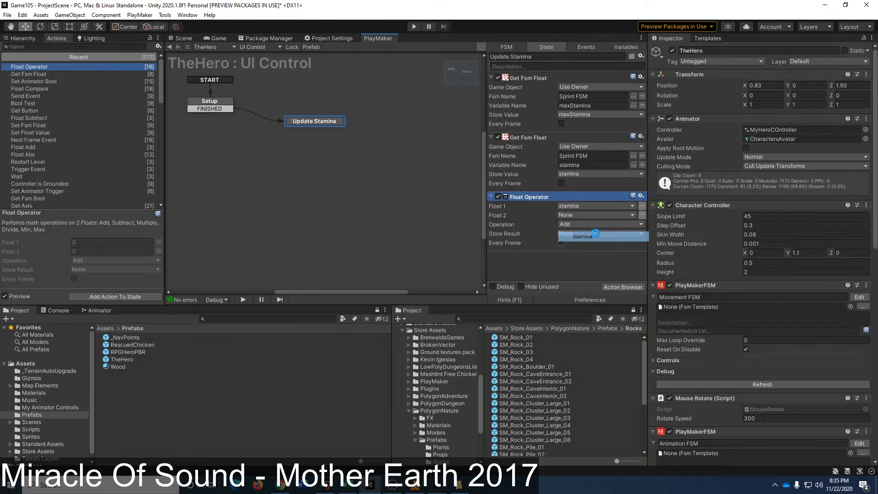
left_click(599, 215)
left_click(583, 235)
left_click(580, 225)
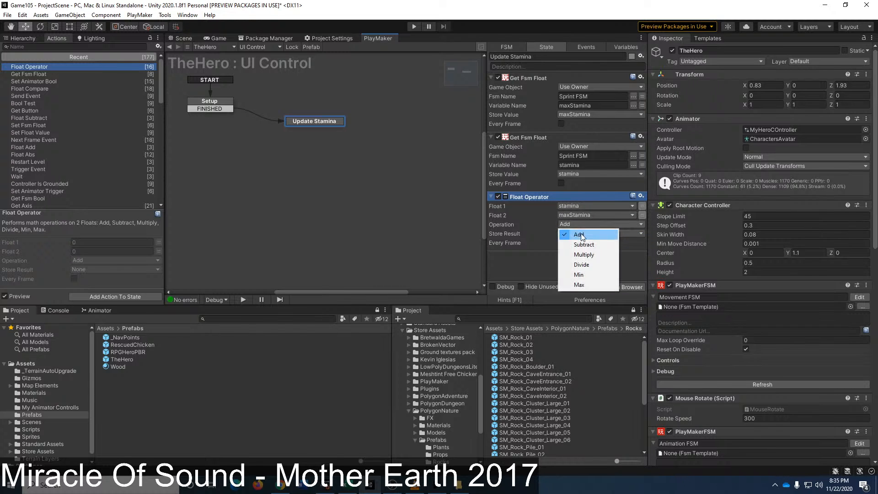
left_click(582, 264)
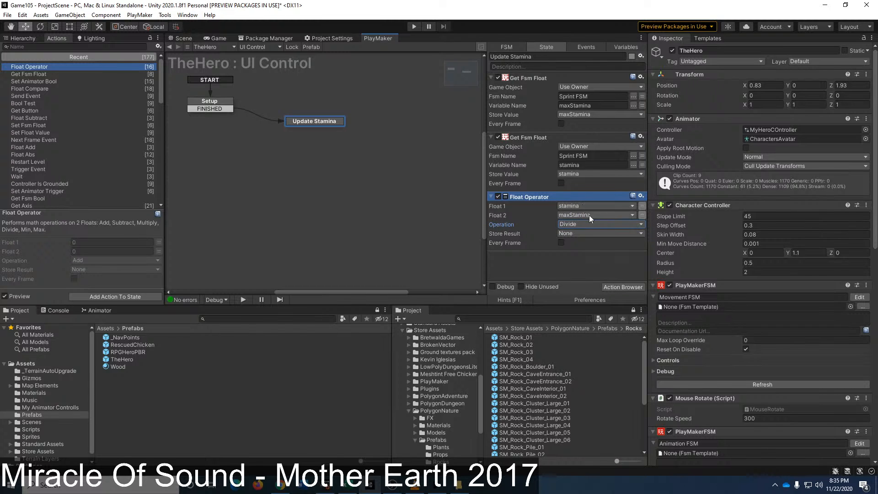
Step: Store the Float Operator result in a new variable named fillAmount
left_click(574, 234)
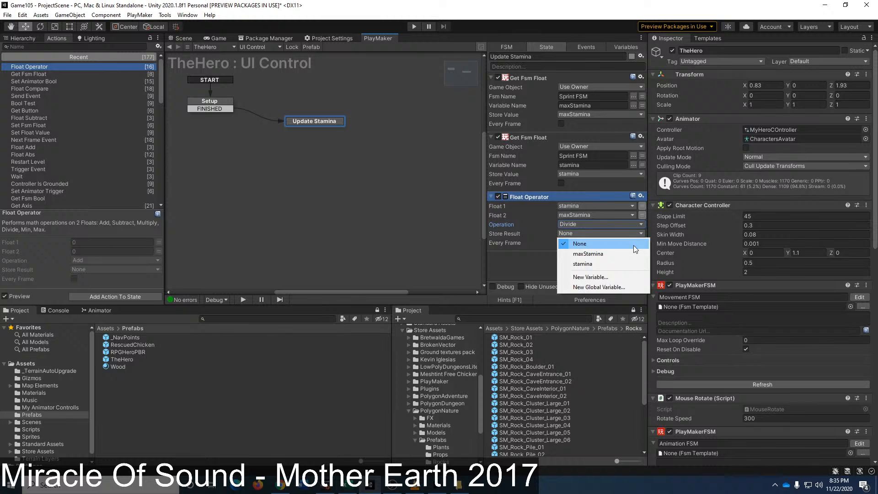
left_click(602, 277)
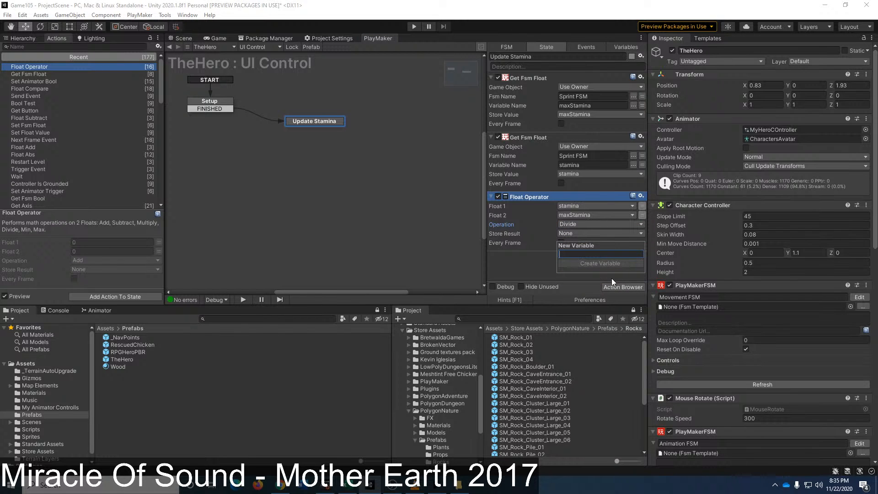
type("fillAmount")
key("Return")
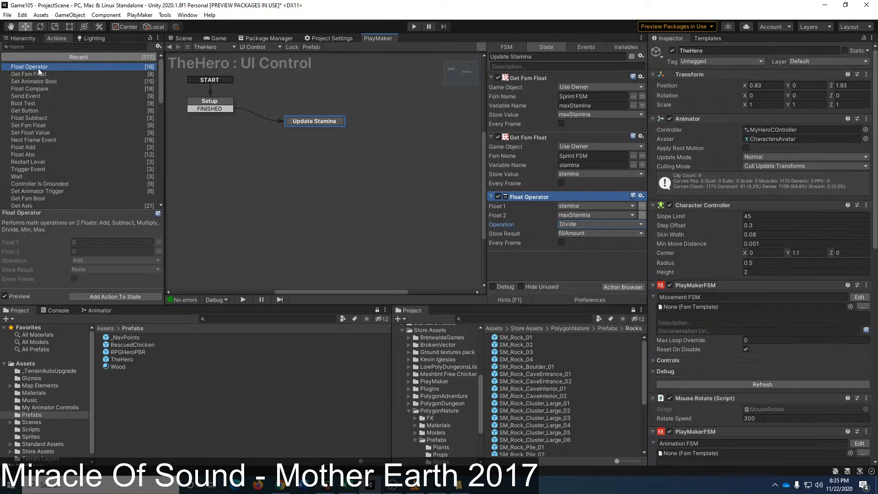
Step: Find the UI Image Set Fill Amount action and add it below the Float Operator in Update Stamina
left_click(43, 47)
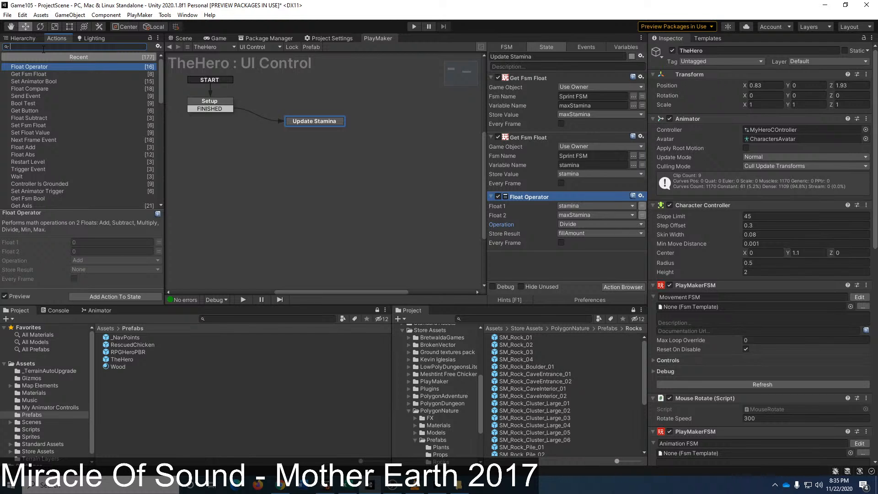
type("fill")
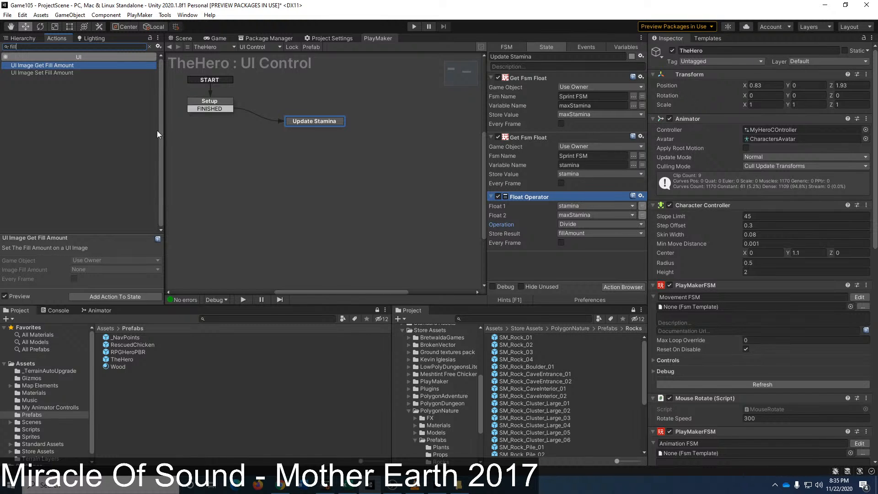
left_click(59, 74)
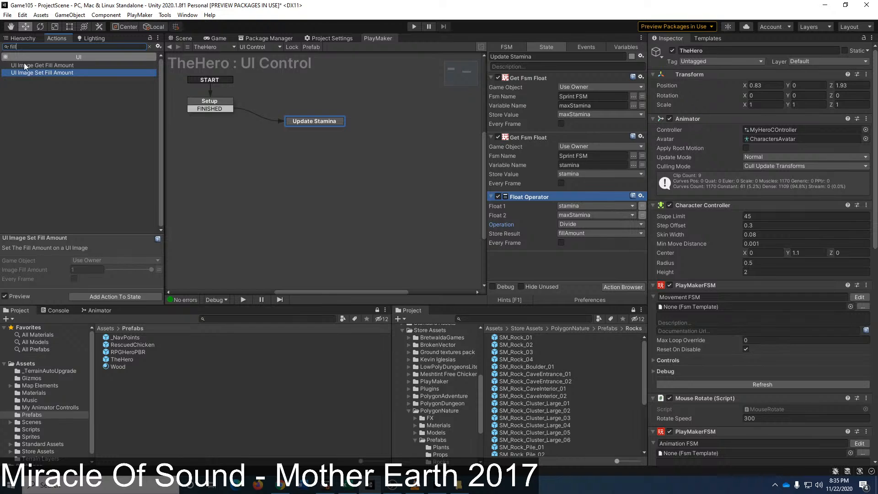
left_click_drag(15, 71, 545, 254)
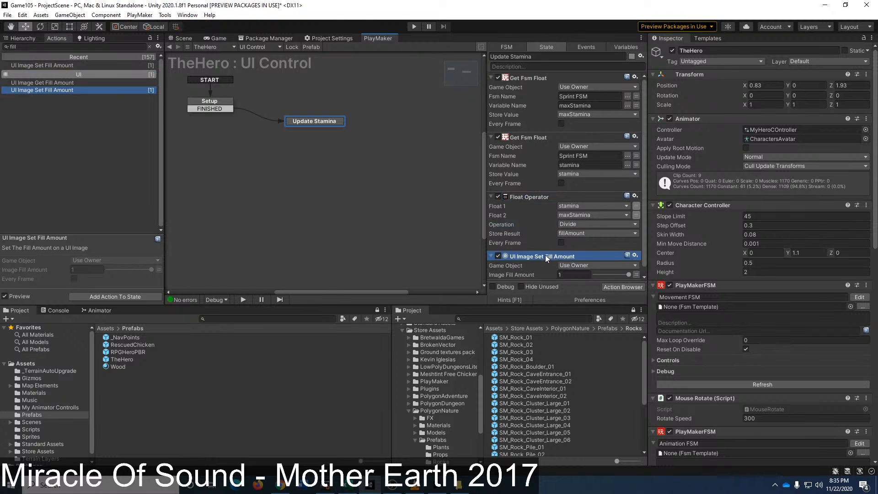
scroll(583, 182, "down", 1)
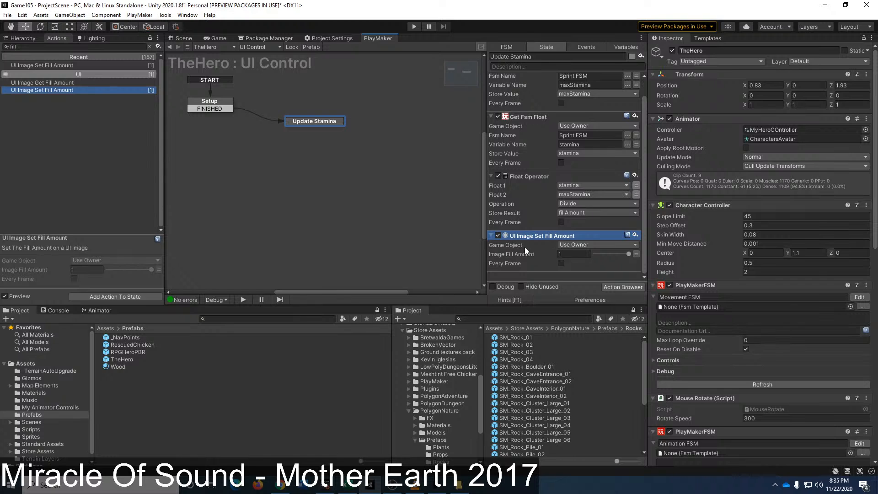
Step: Target the UI Image Set Fill Amount action at a specified game object held in a new variable named staminaFill
left_click(595, 245)
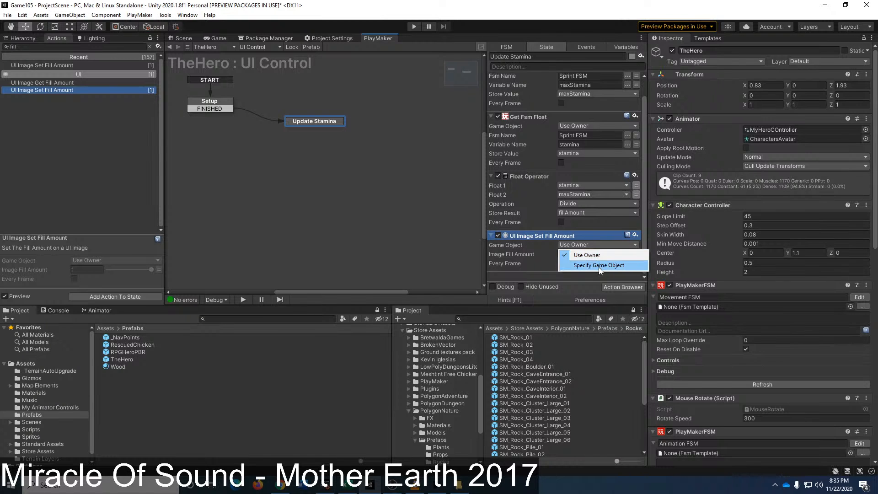
left_click(599, 266)
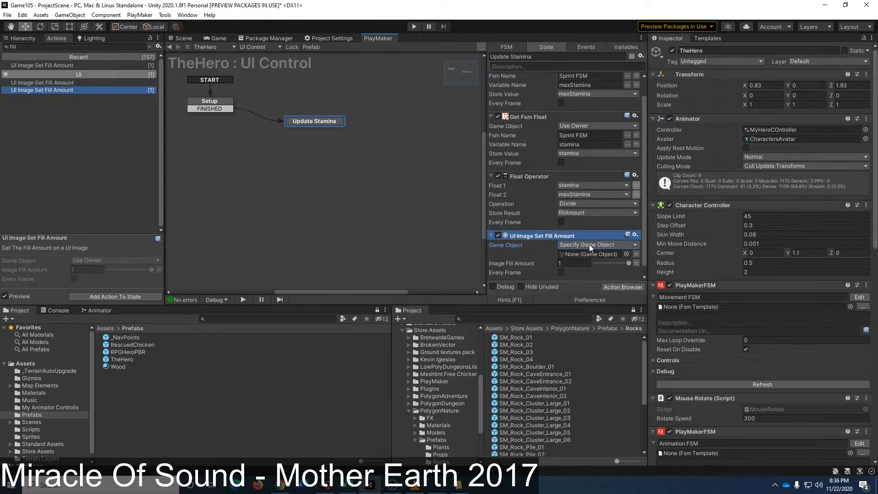
left_click(637, 254)
left_click(613, 253)
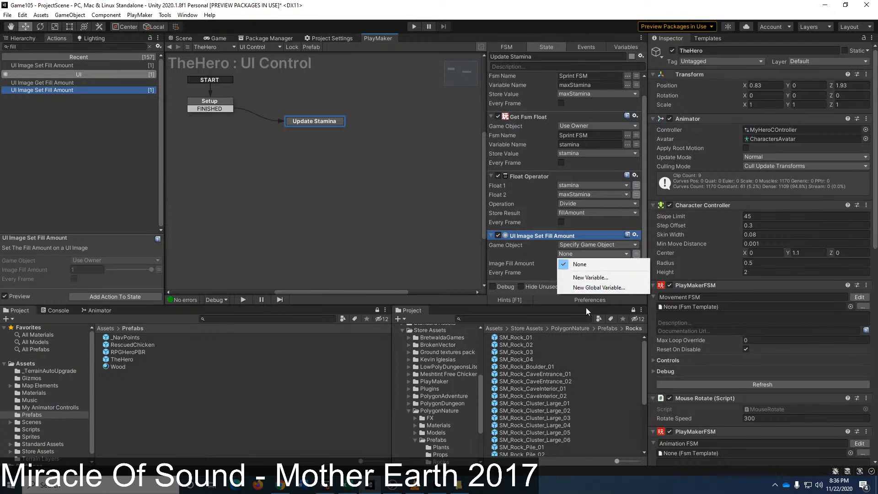
left_click(593, 276)
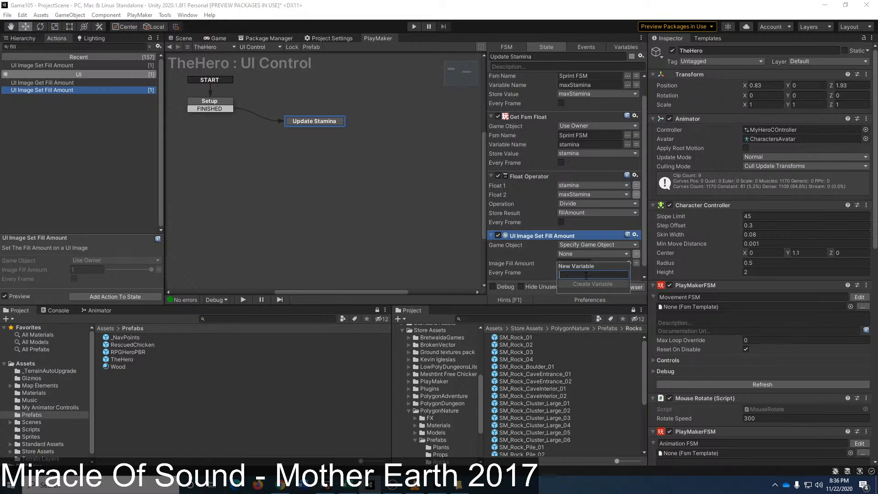
type("target")
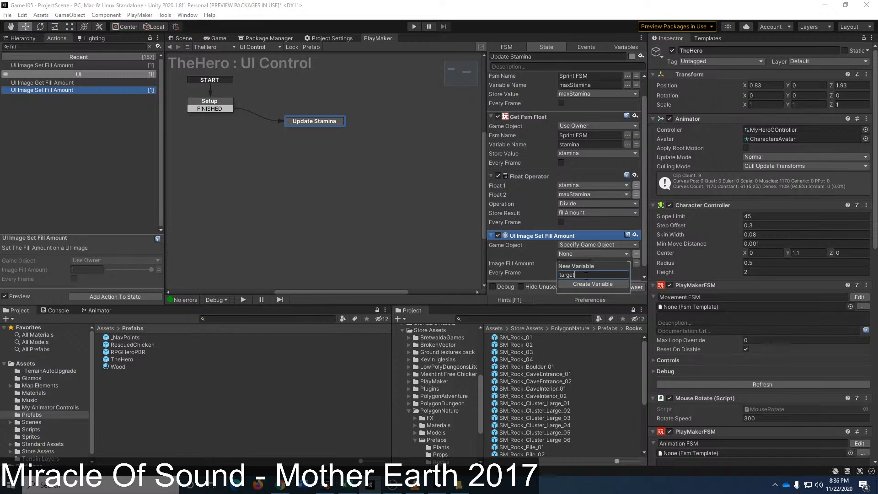
key("BackSpace")
key("BackSpace")
key("BackSpace")
key("BackSpace")
key("BackSpace")
key("BackSpace")
type("staminaFill")
key("Return")
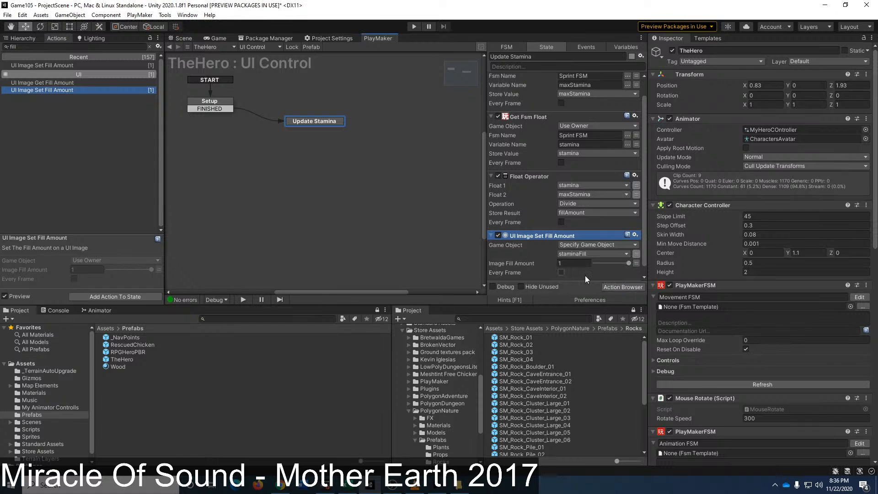
Step: Drive the action's Image Fill Amount with the fillAmount variable
left_click(636, 263)
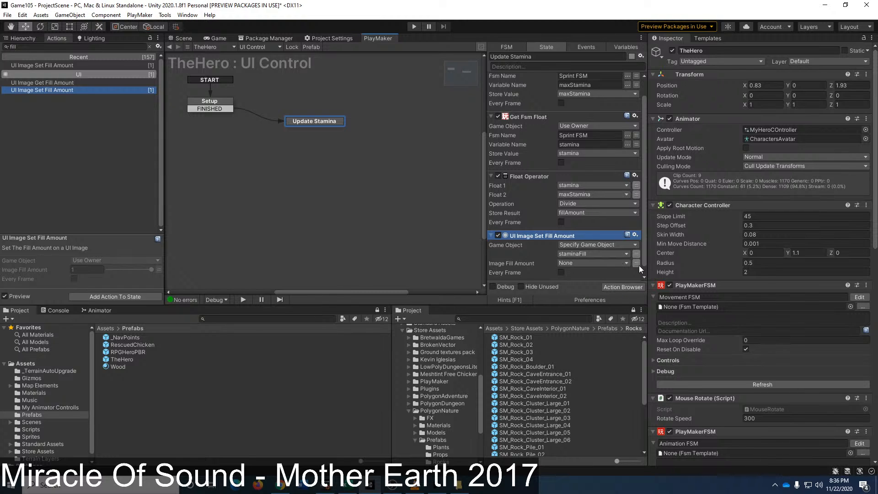
left_click(594, 264)
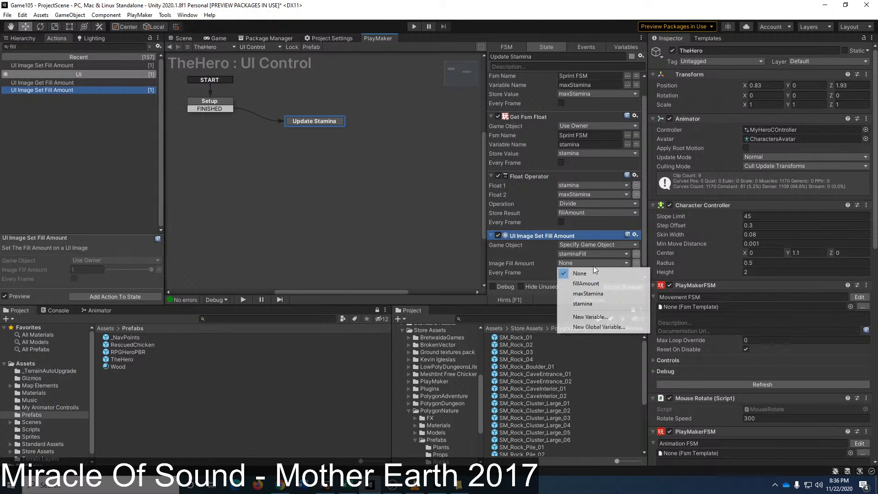
left_click(610, 284)
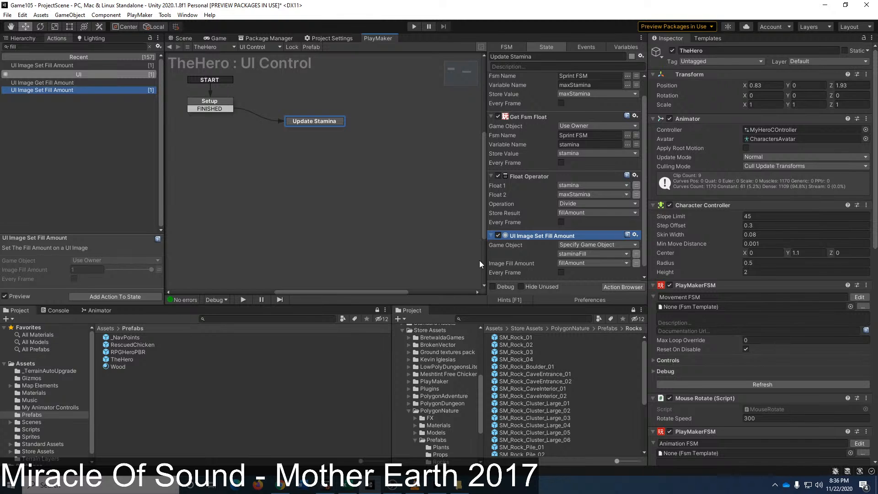
Step: Review the Update Stamina actions, from the two Get Fsm Float reads to the UI Image Set Fill Amount settings
scroll(554, 179, "down", 1)
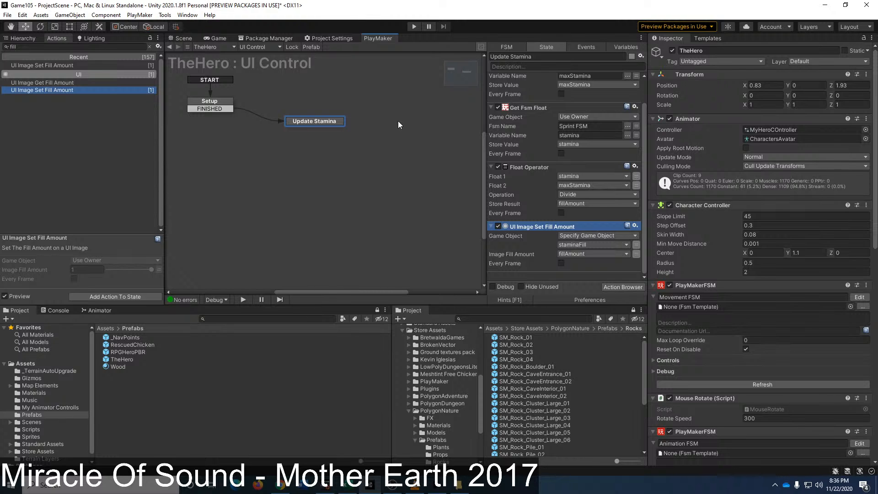
scroll(578, 185, "up", 2)
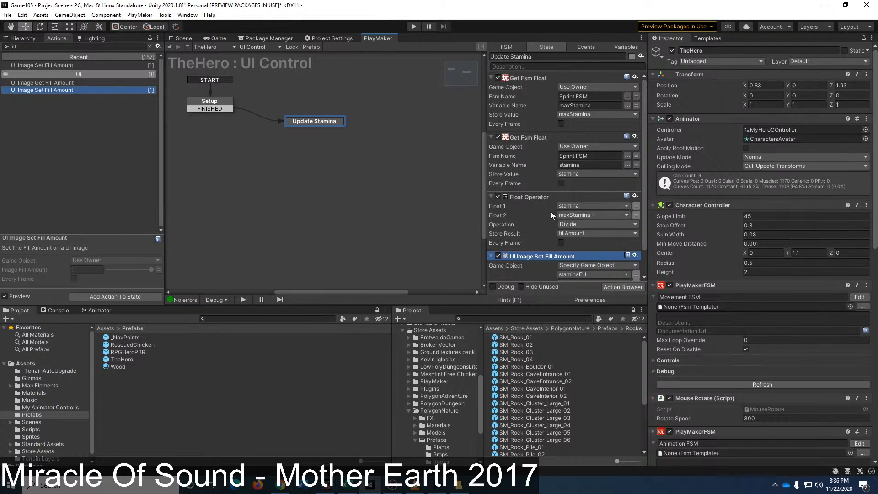
scroll(539, 213, "down", 2)
scroll(521, 218, "up", 2)
scroll(531, 229, "down", 2)
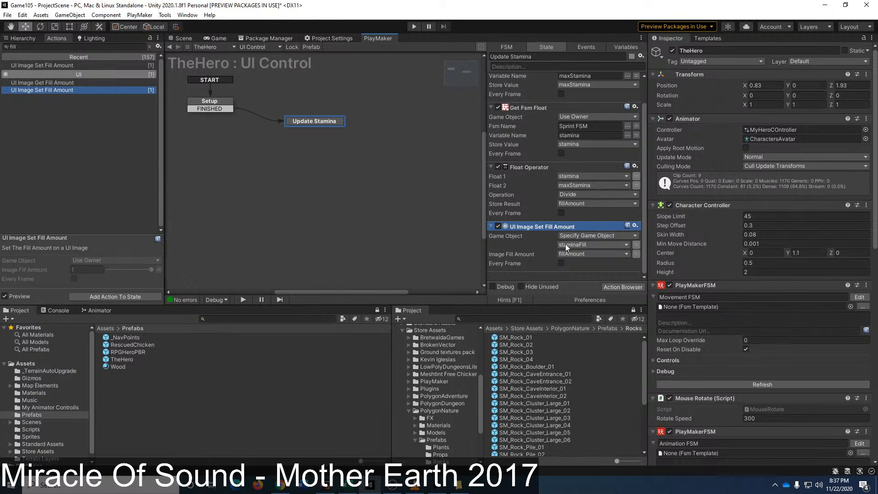
scroll(527, 144, "up", 2)
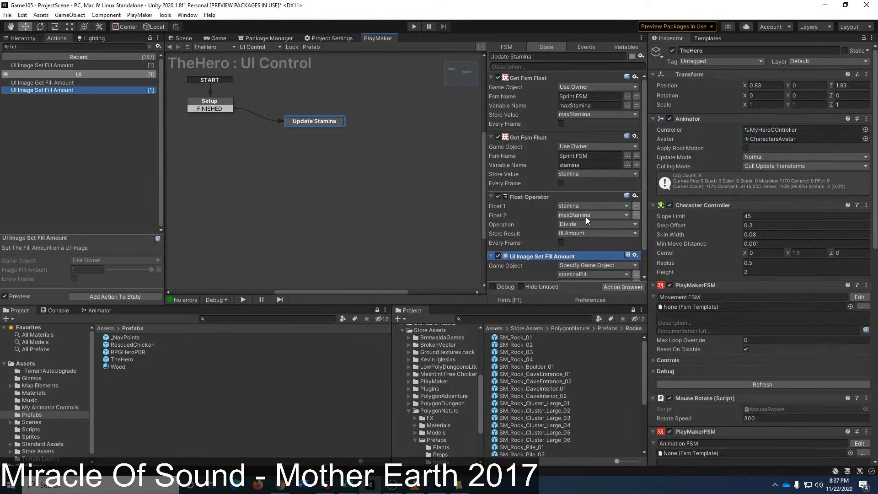
scroll(584, 232, "down", 2)
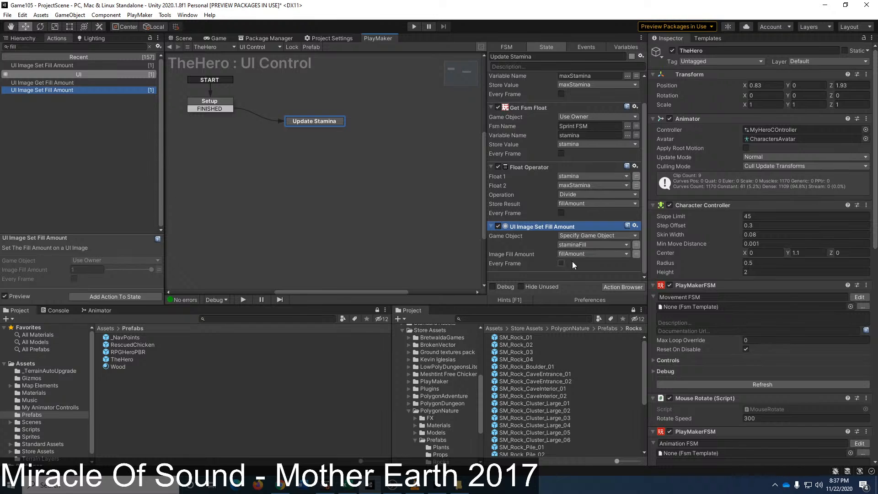
Step: Add a FINISHED transition to Update Stamina and link it to a new state below it
right_click(331, 128)
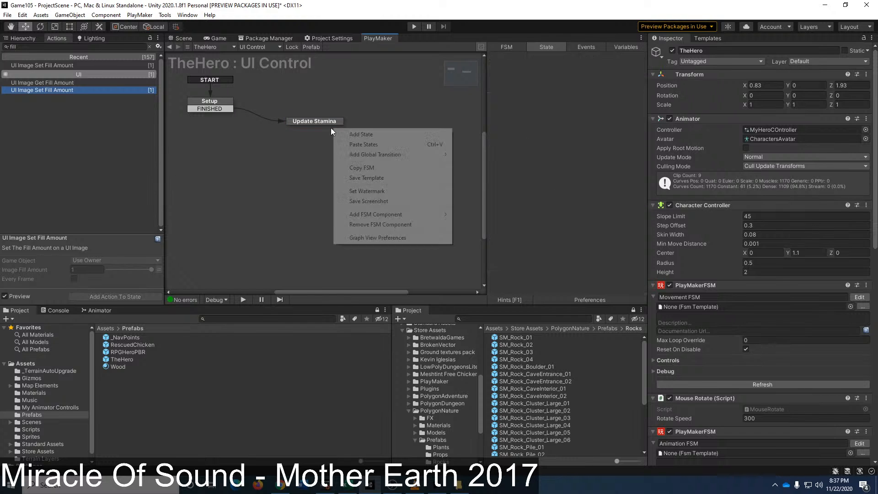
left_click(320, 124)
right_click(319, 123)
mouse_move(351, 129)
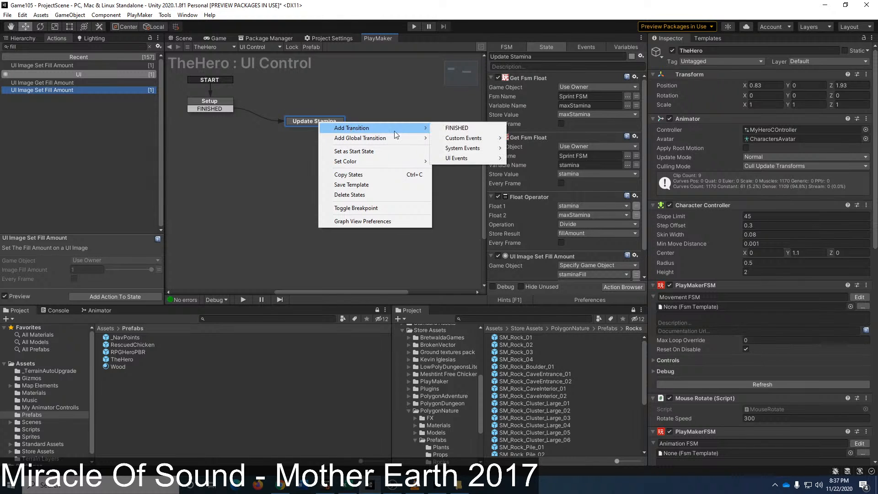
left_click(451, 128)
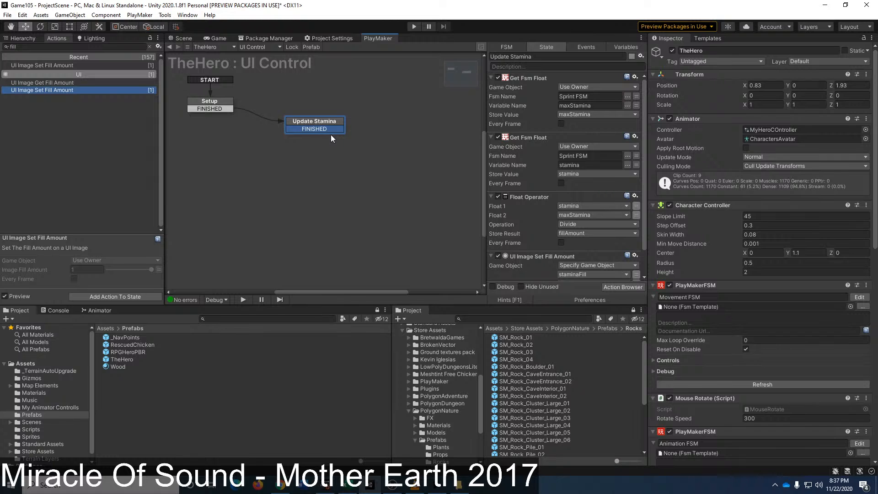
left_click_drag(332, 131, 353, 174)
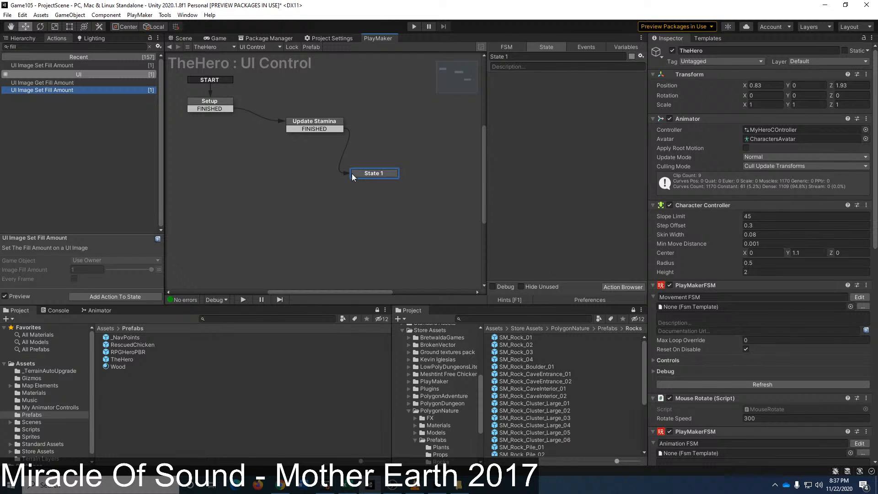
Step: Rename the new state Wait For Frame
left_click(516, 56)
key("ctrl+a")
type("Wait For Frame")
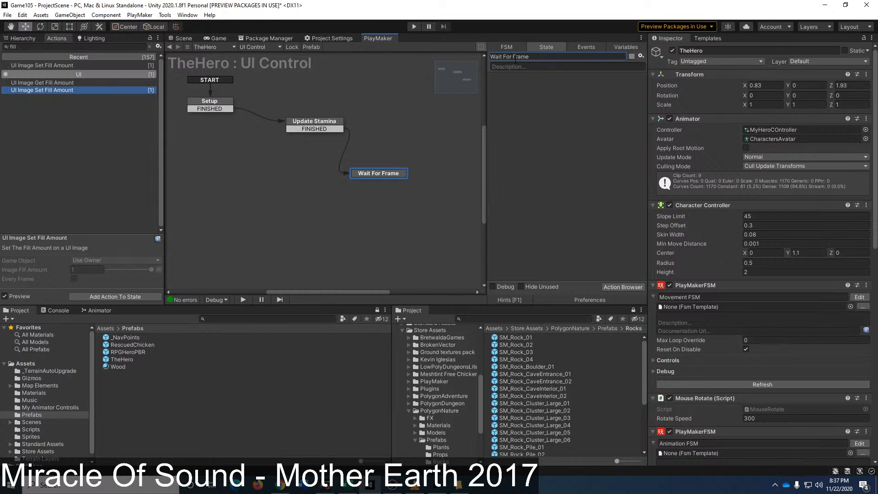
Step: Add a Next Frame Event action to the Wait For Frame state and have it send FINISHED
left_click(149, 46)
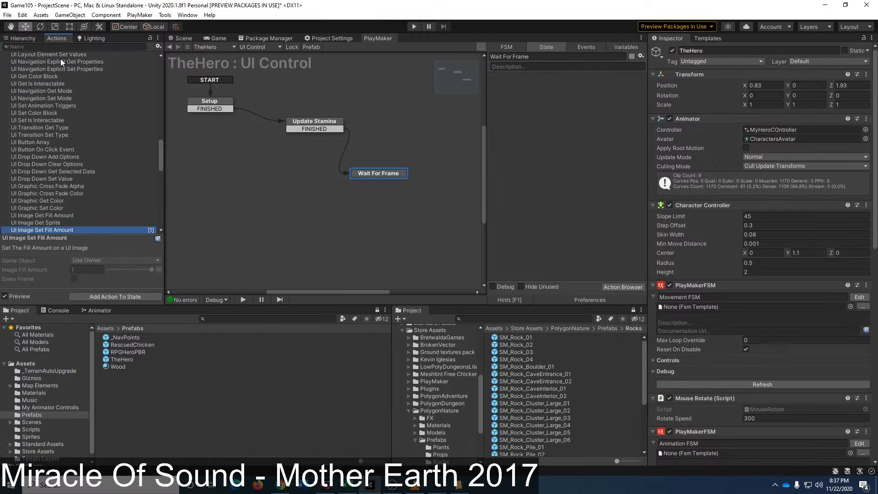
scroll(97, 89, "up", 20)
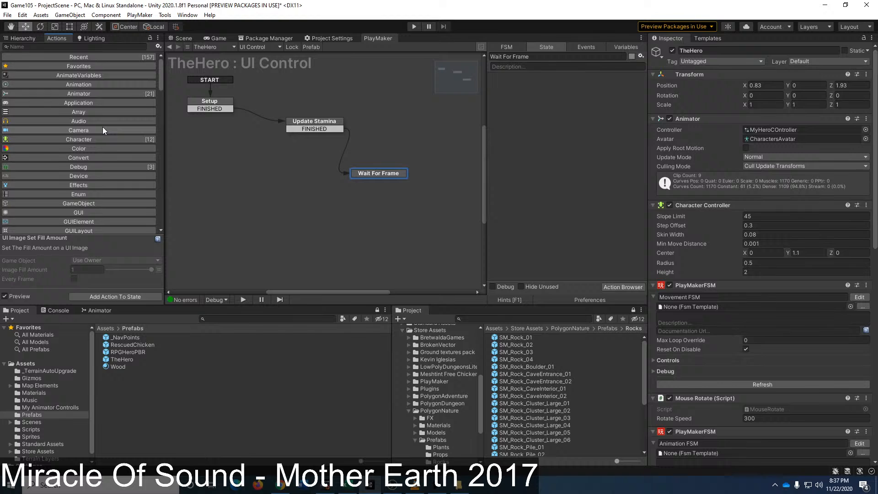
left_click(74, 57)
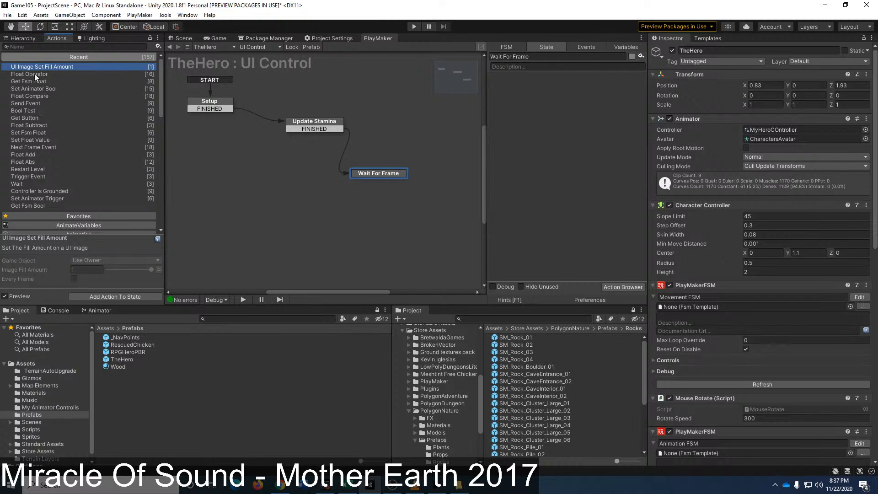
left_click(37, 46)
type("nex")
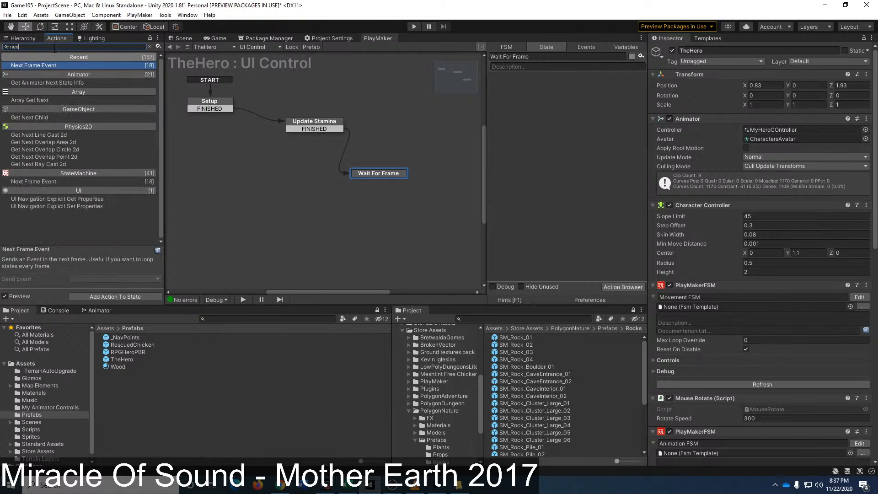
left_click_drag(25, 67, 542, 144)
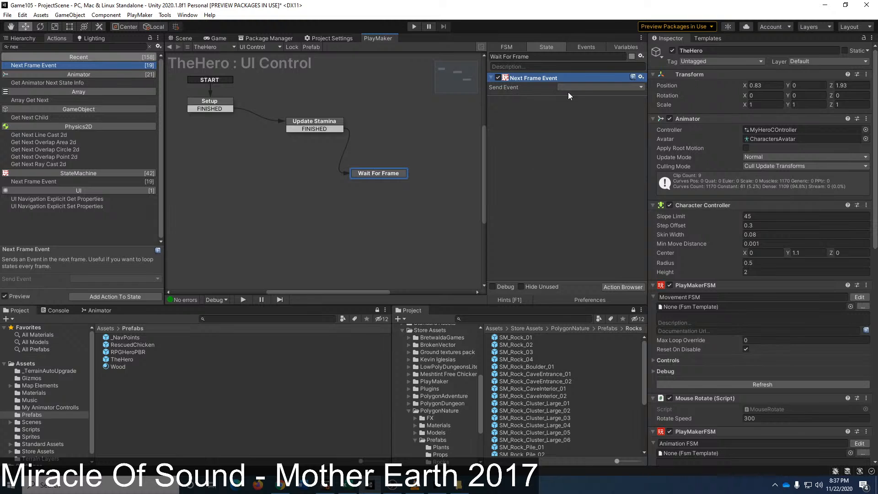
left_click(586, 88)
left_click(598, 103)
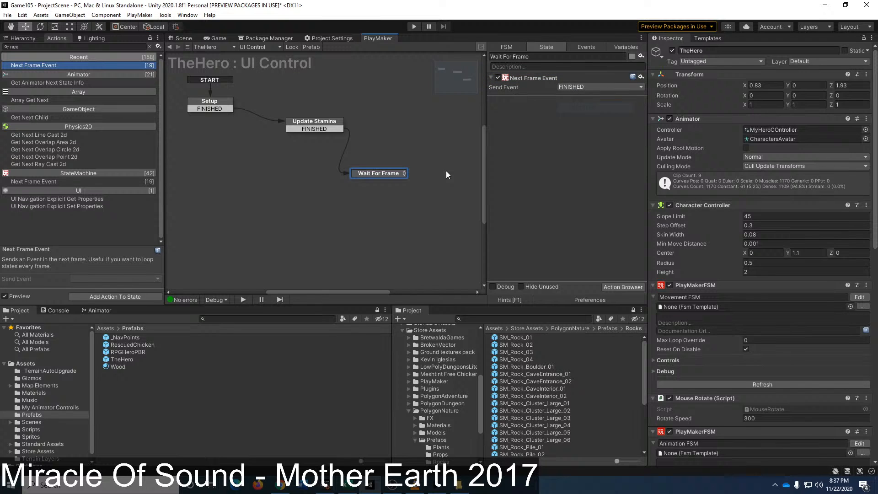
Step: Add a FINISHED transition to Wait For Frame and link it back to Update Stamina
right_click(380, 173)
mouse_move(412, 175)
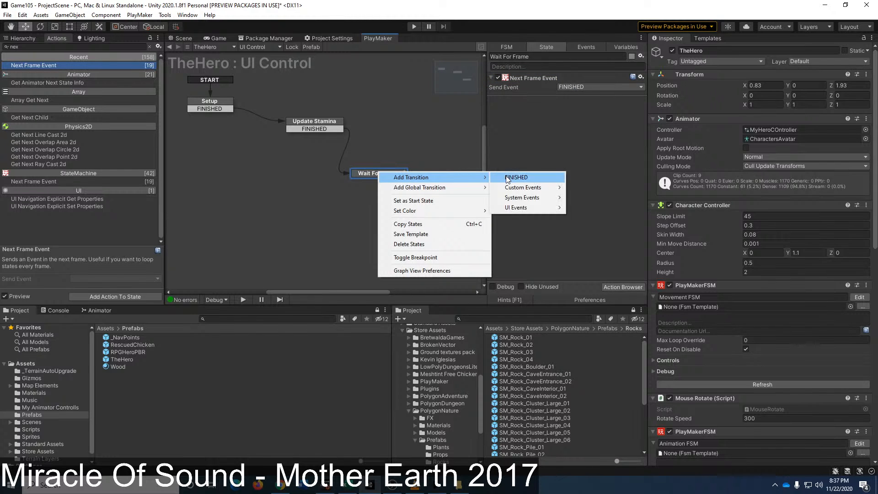
left_click(521, 175)
left_click_drag(377, 182, 292, 133)
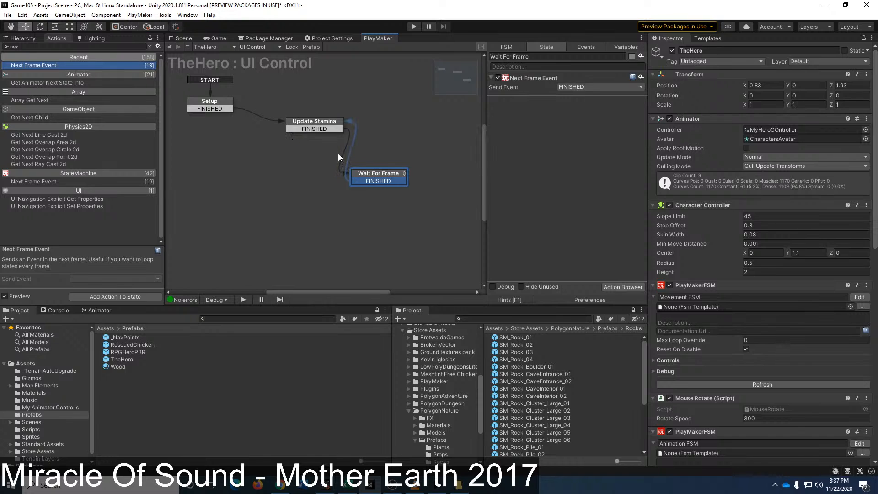
Step: Arrange the Update Stamina and Wait For Frame states side by side to the right of the Setup state
left_click_drag(377, 175, 422, 128)
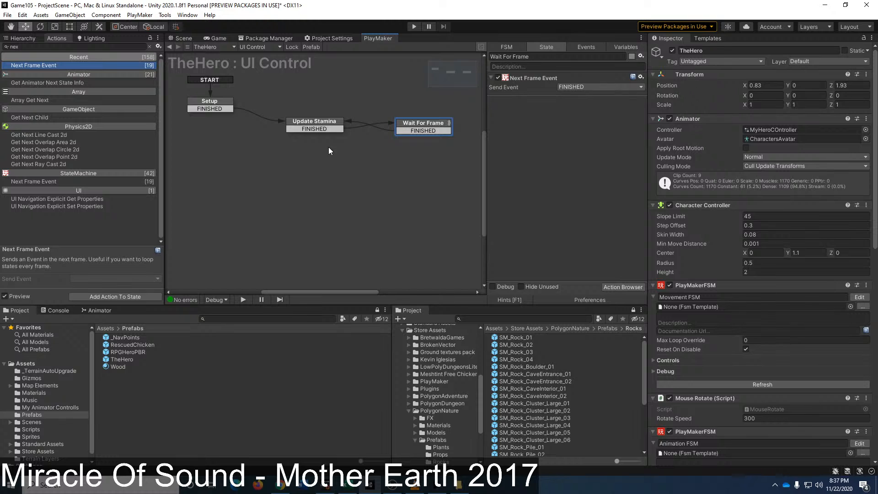
left_click(322, 123)
scroll(554, 130, "down", 2)
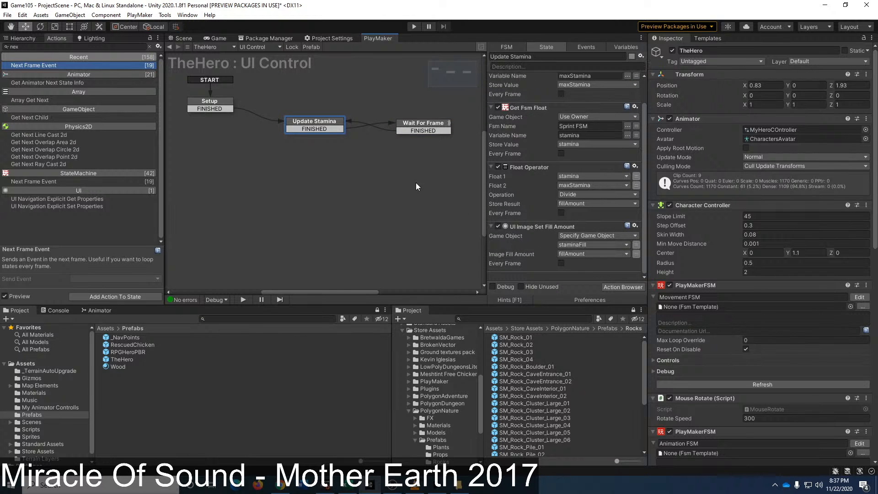
scroll(586, 147, "up", 2)
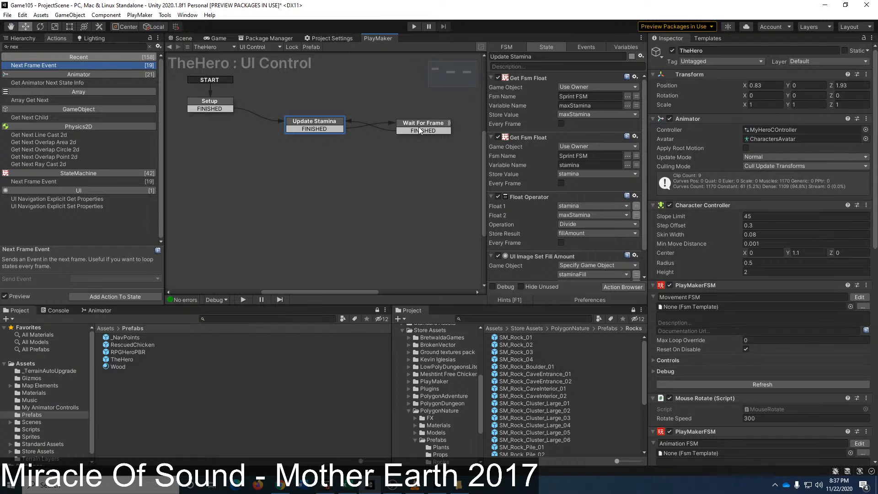
mouse_move(418, 127)
left_mouse_down()
mouse_move(397, 153)
mouse_move(411, 123)
mouse_move(430, 125)
left_mouse_up()
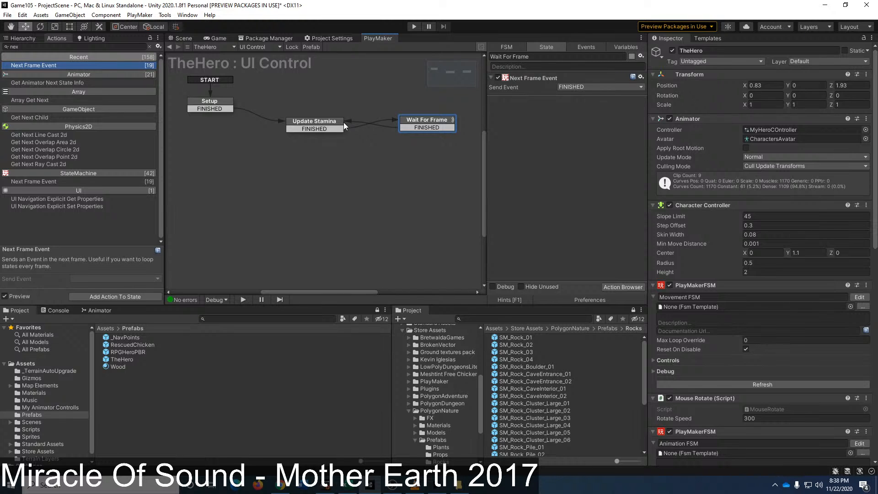
left_click_drag(339, 123, 329, 121)
left_click_drag(413, 122, 392, 125)
Step: Select the UI Control FSM's staminaFill variable and expose it in the Inspector
left_click(306, 120)
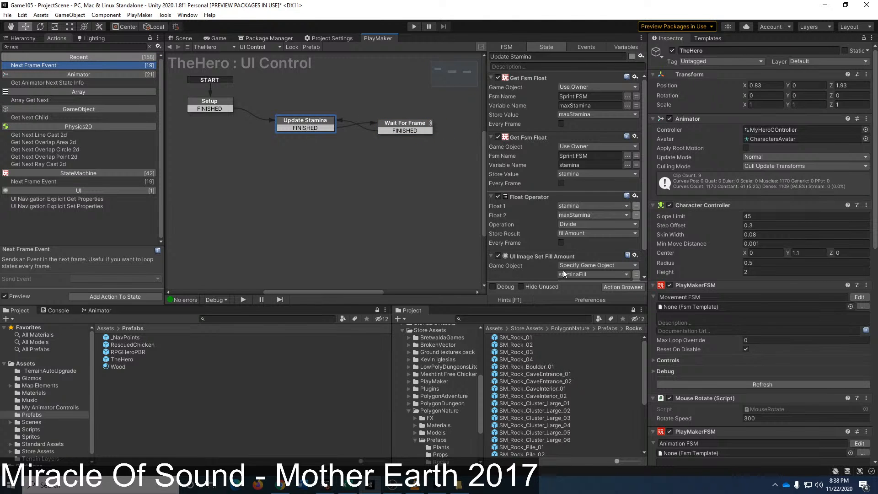
scroll(564, 270, "down", 3)
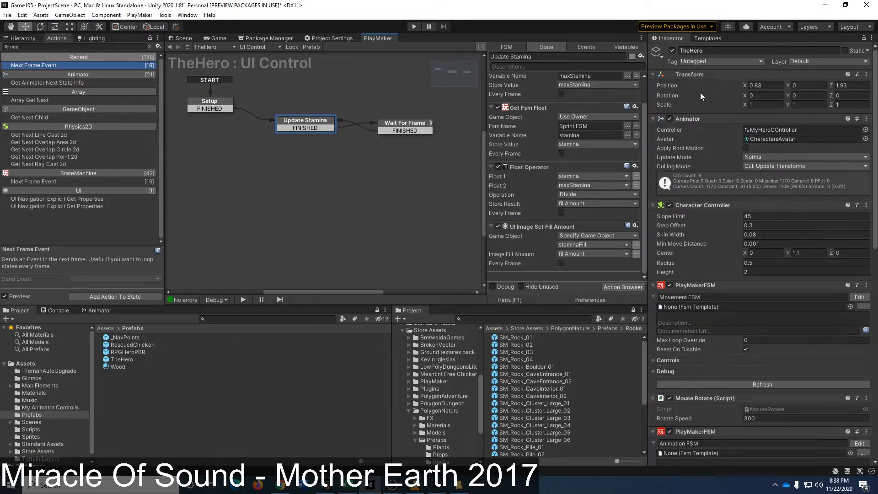
left_click(626, 47)
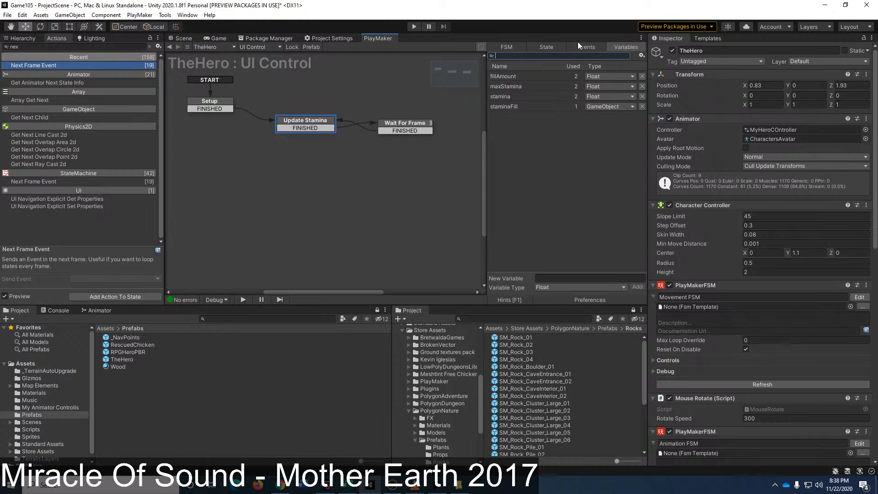
left_click(506, 107)
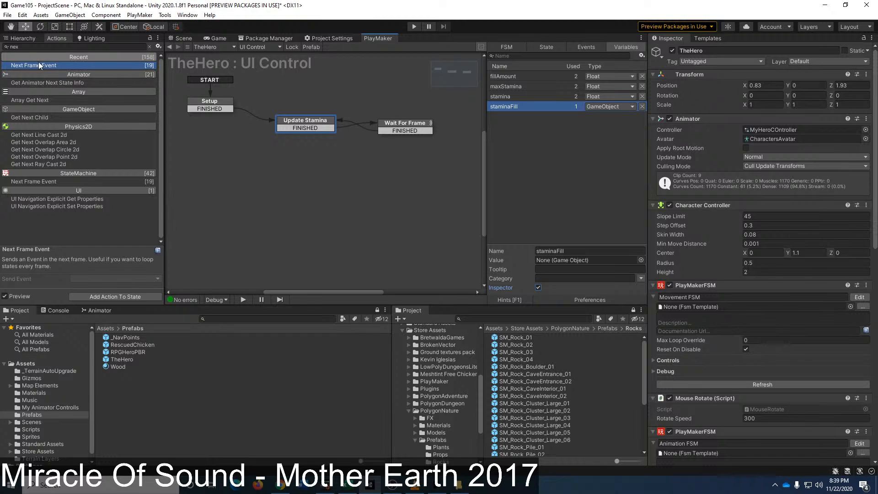
Step: Assign the Stamina Bar Fill object to the staminaFill variable of the UI Control FSM on the scene's TheHero object
left_click(22, 40)
left_click(6, 57)
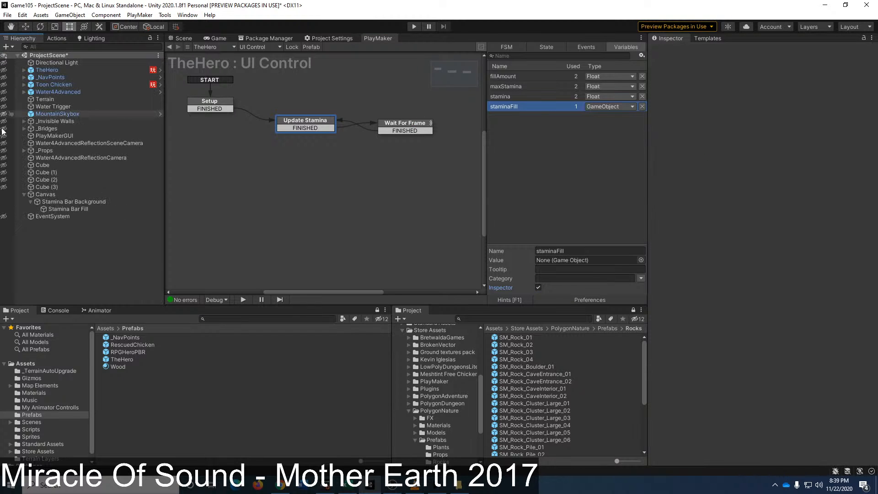
left_click(55, 70)
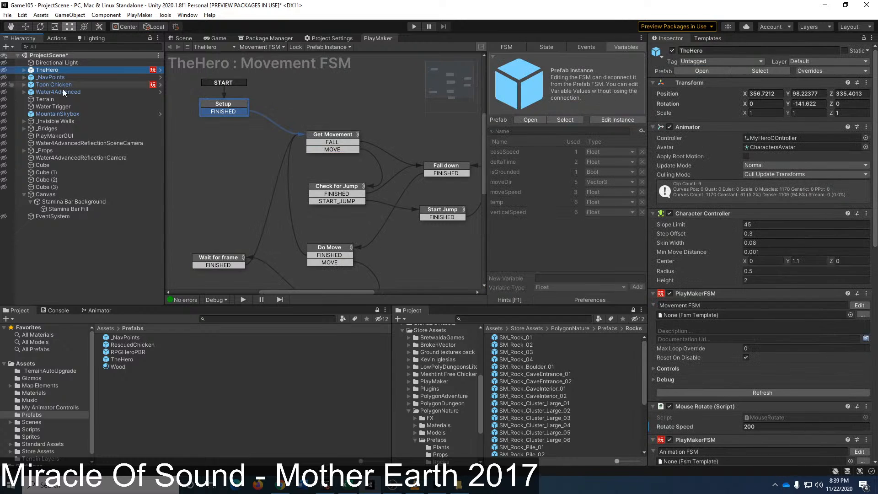
scroll(720, 268, "down", 3)
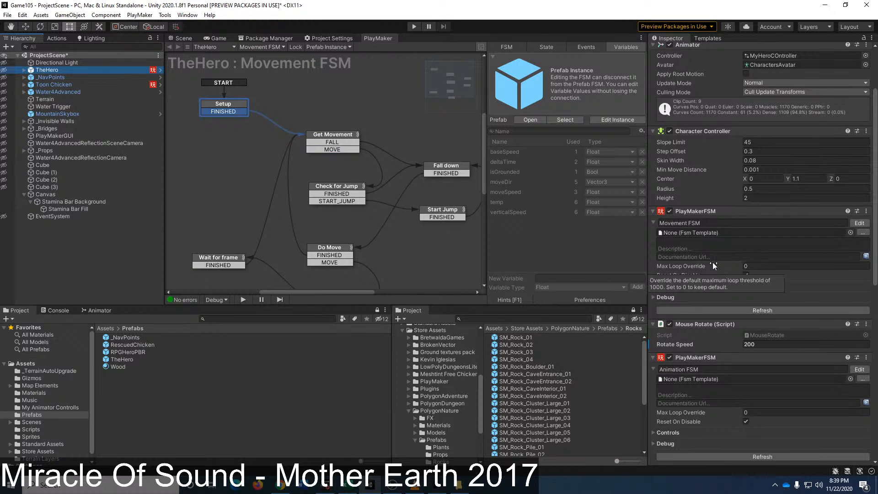
scroll(714, 272, "down", 10)
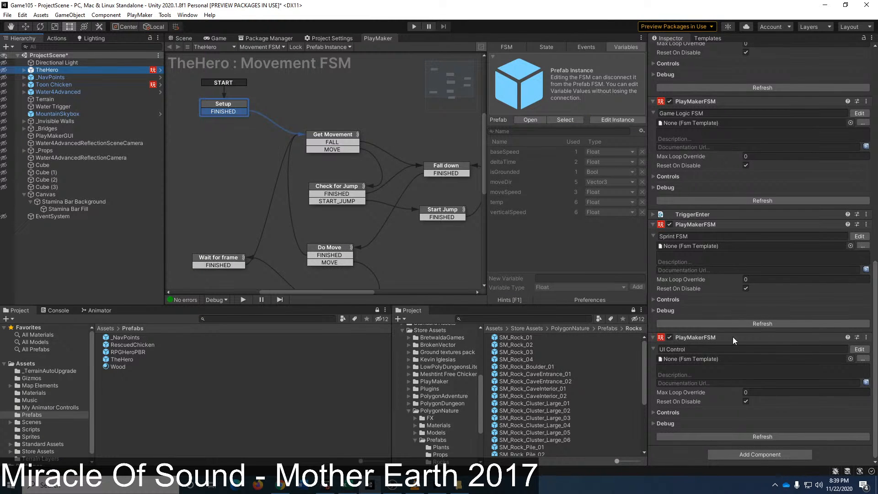
left_click(665, 413)
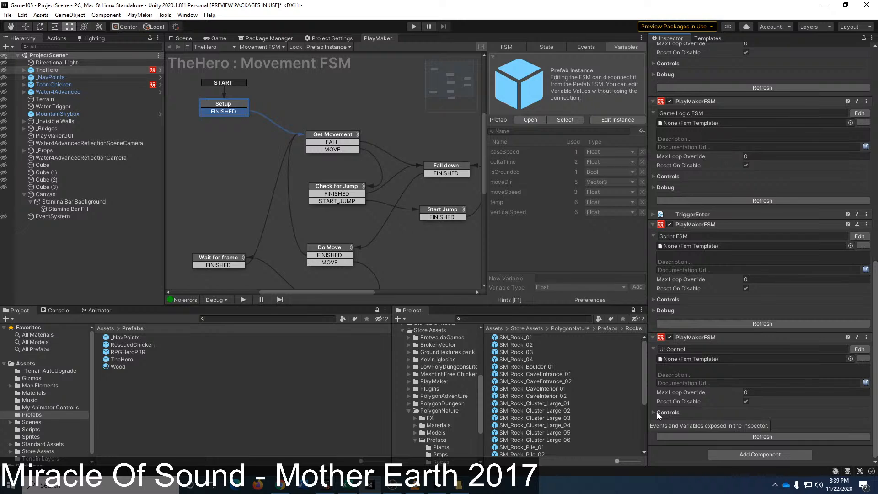
left_click(657, 412)
scroll(686, 412, "down", 1)
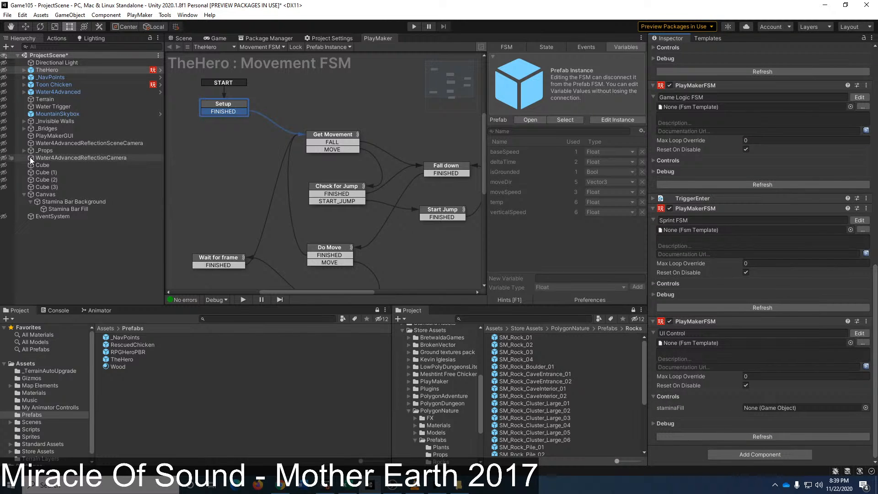
left_click_drag(69, 209, 790, 410)
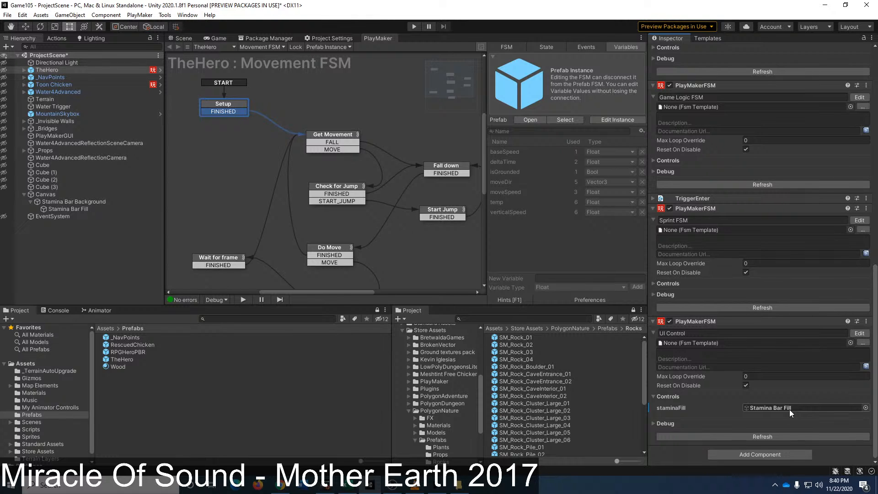
Step: Play-test the scene by walking, sprinting and jumping with the hero to check the stamina bar's response, and stop play mode
left_click(414, 27)
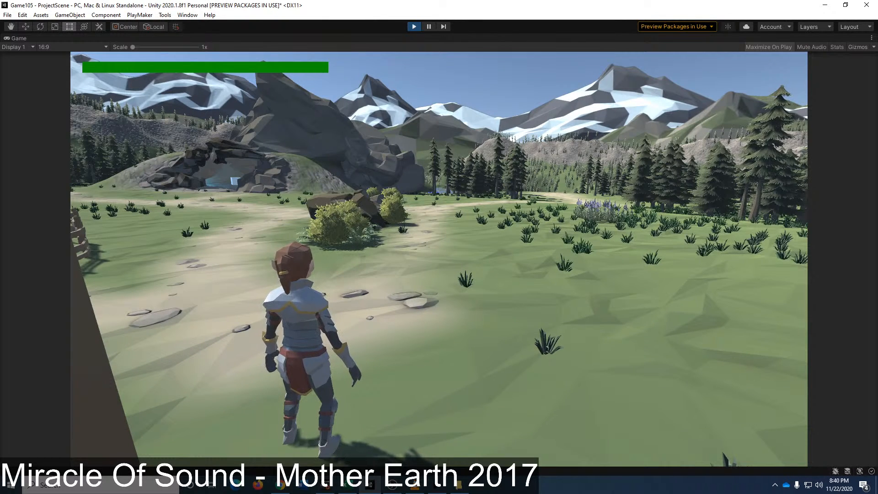
key("w")
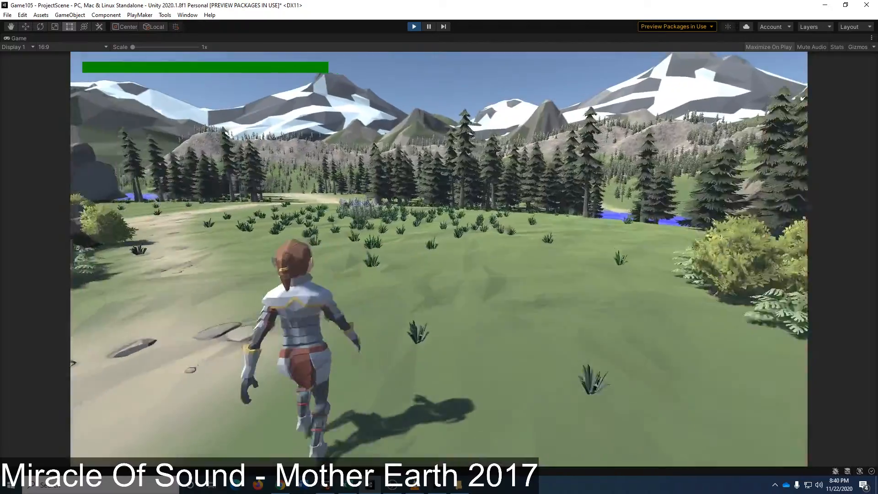
key("shift")
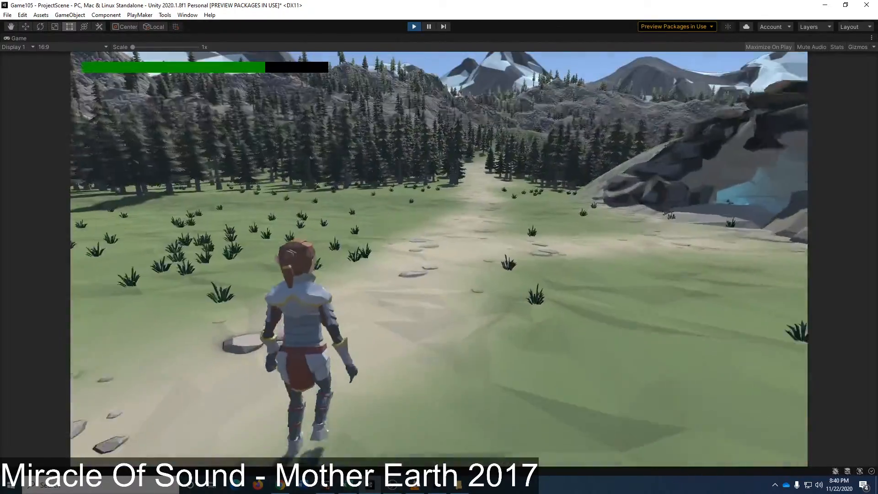
key("shift")
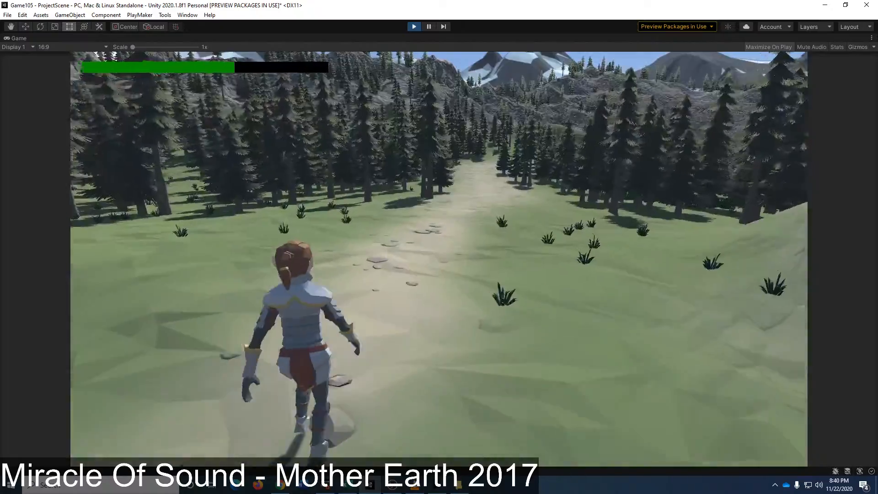
key("shift")
key("shift")
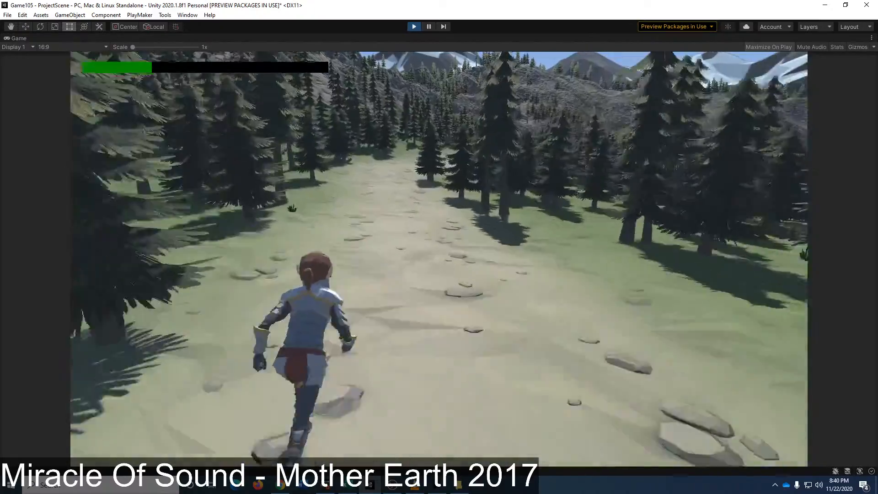
key("w")
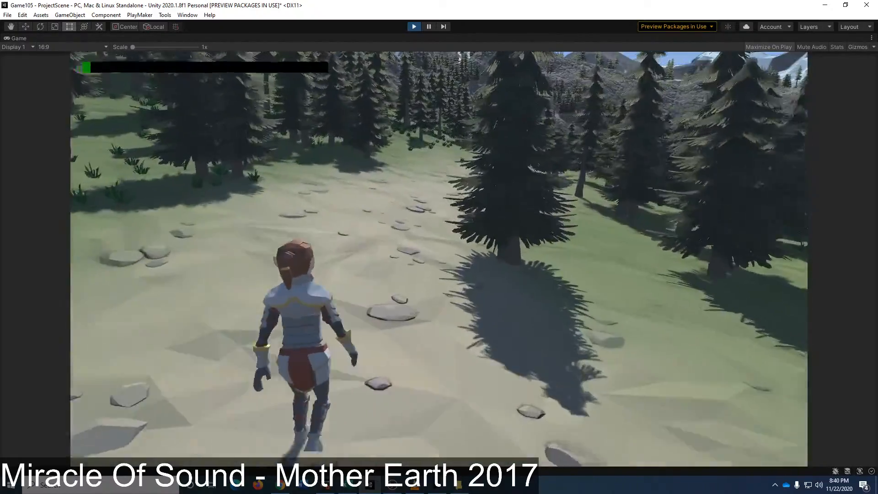
key("w")
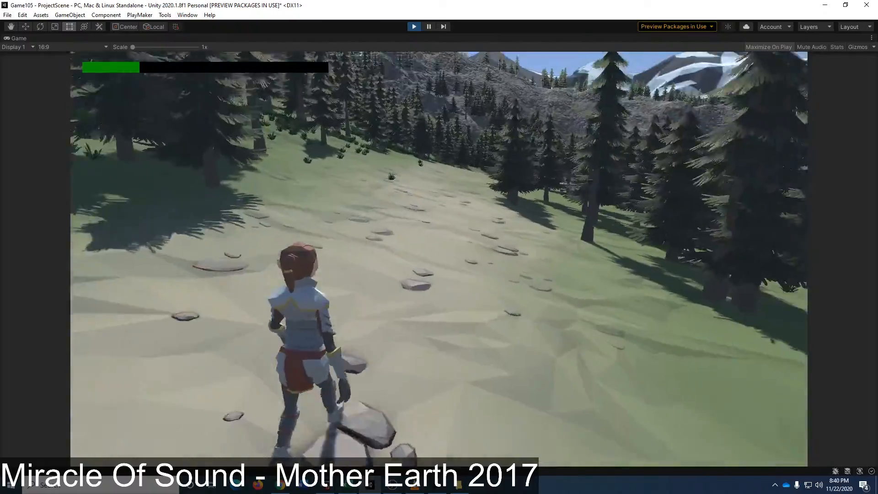
key("w")
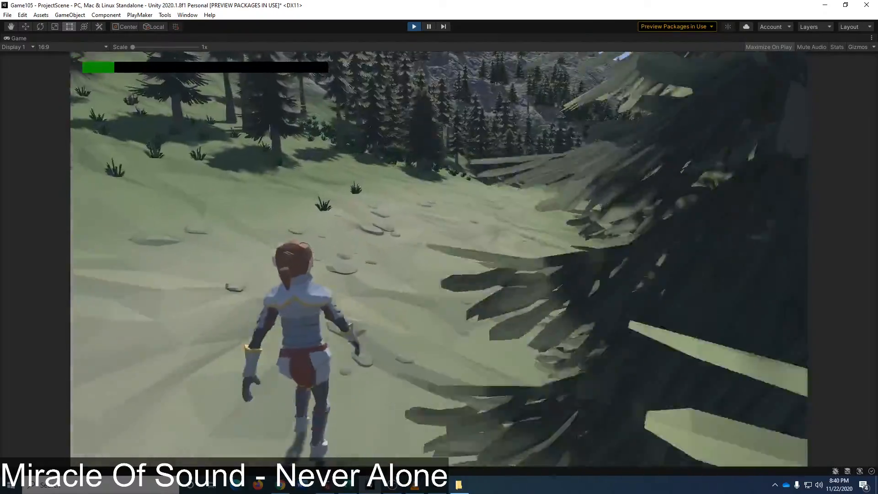
key("w")
key("space")
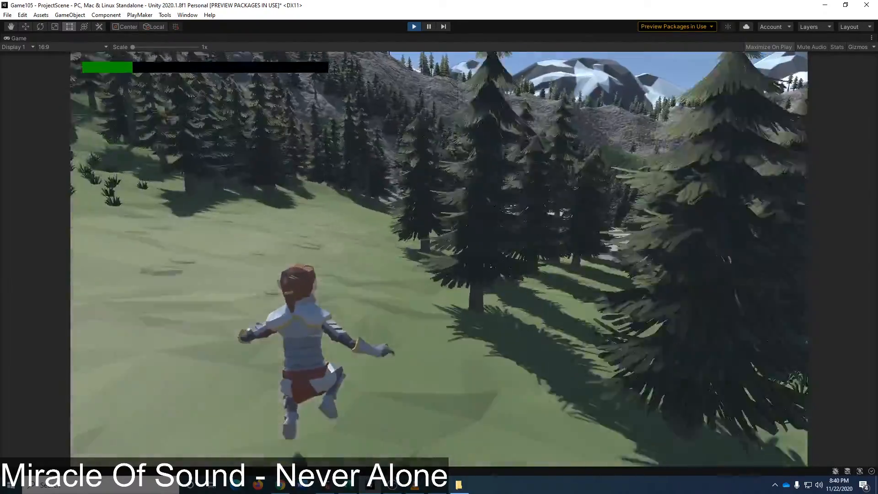
key("w")
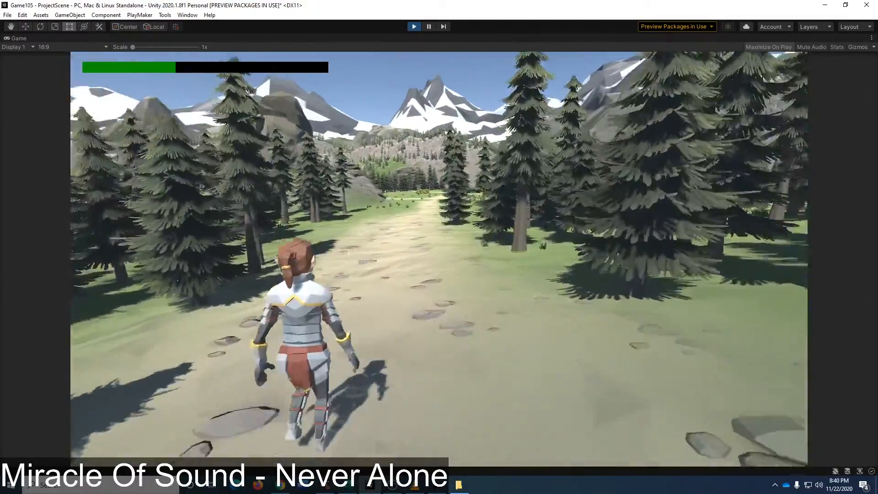
key("w")
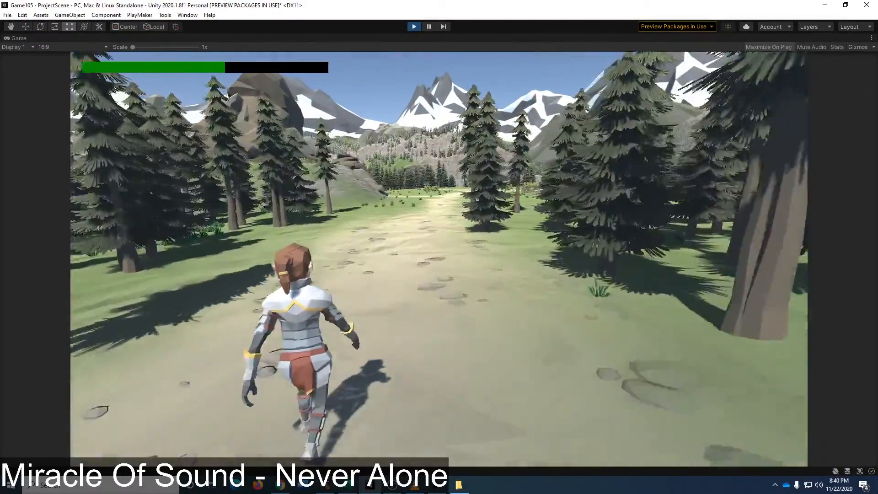
key("w")
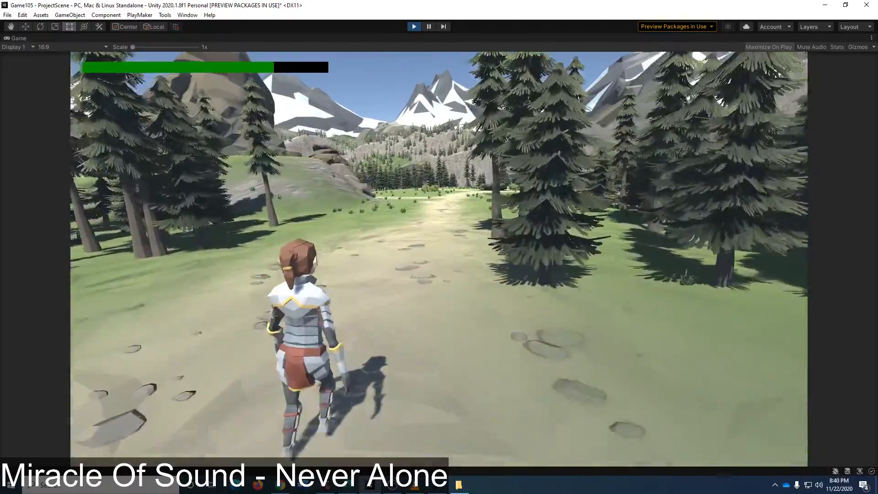
key("shift+w")
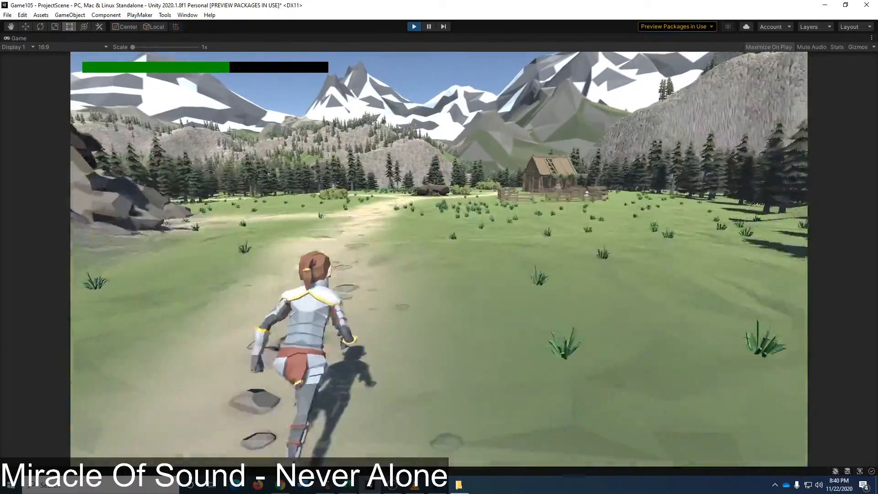
key("shift+w")
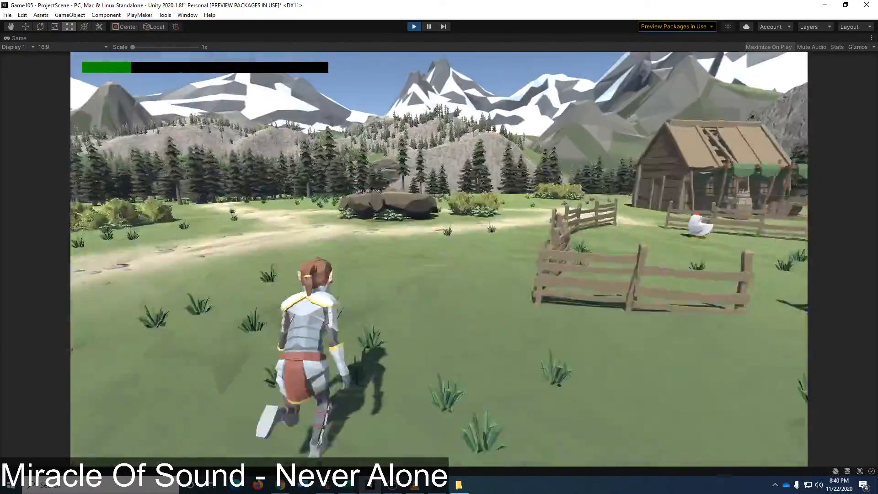
key("w")
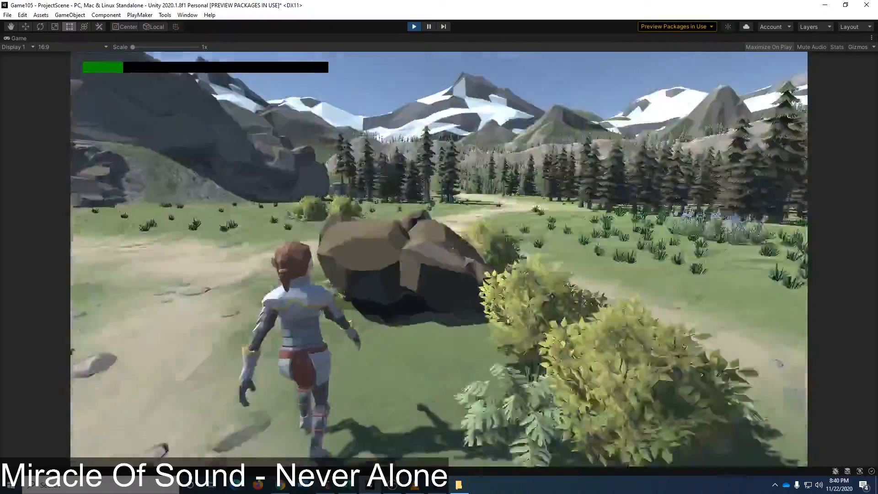
key("w")
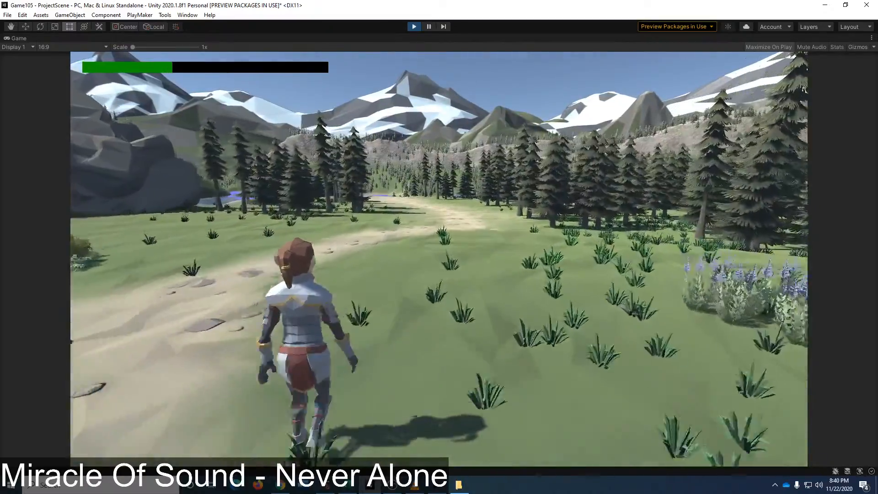
key("w")
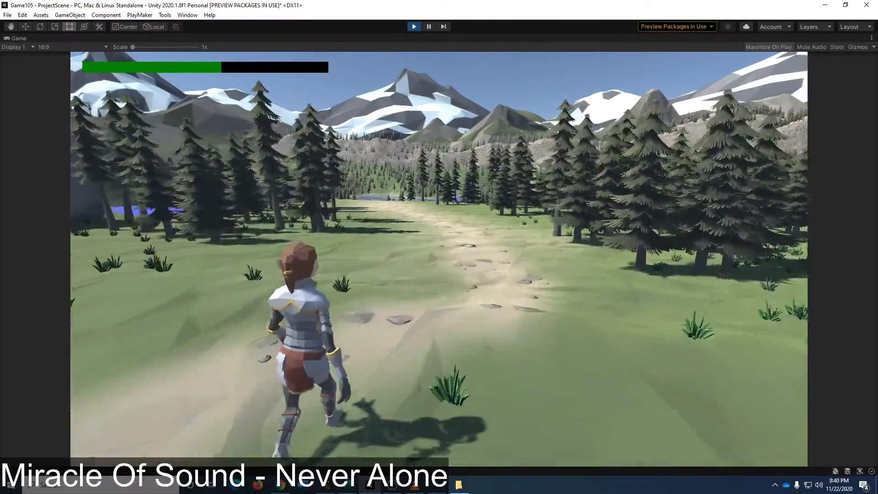
key("w")
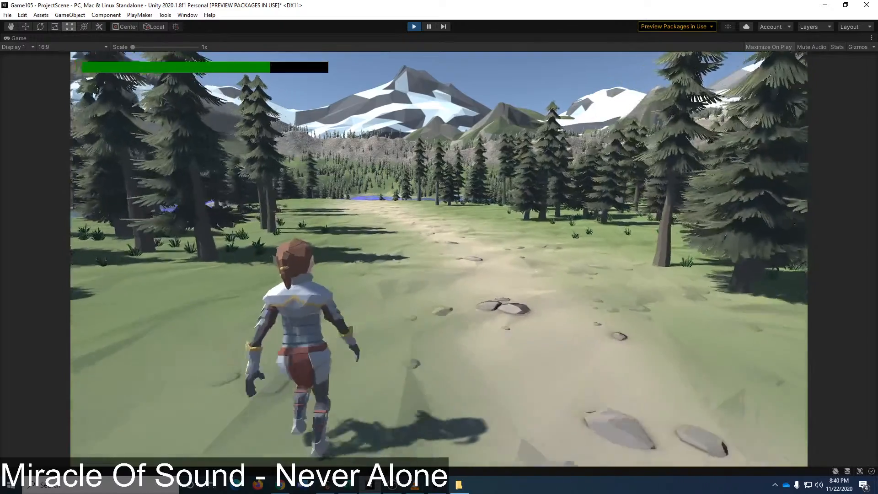
key("Escape")
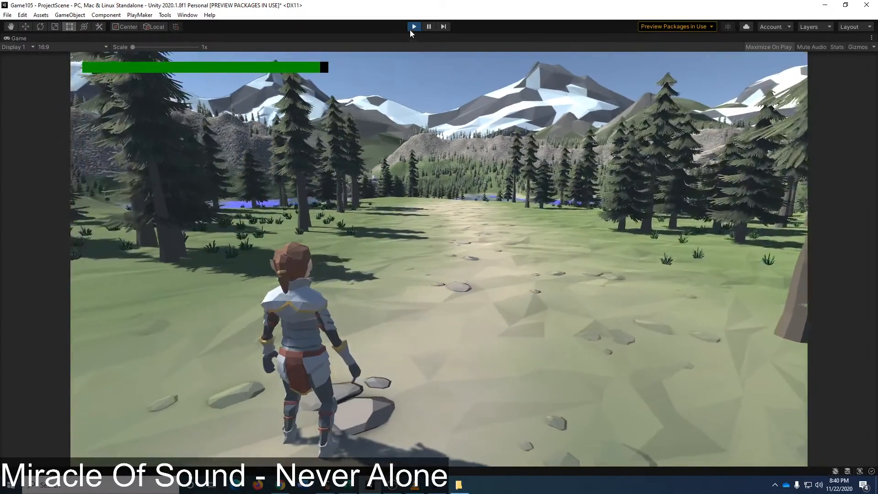
left_click(413, 27)
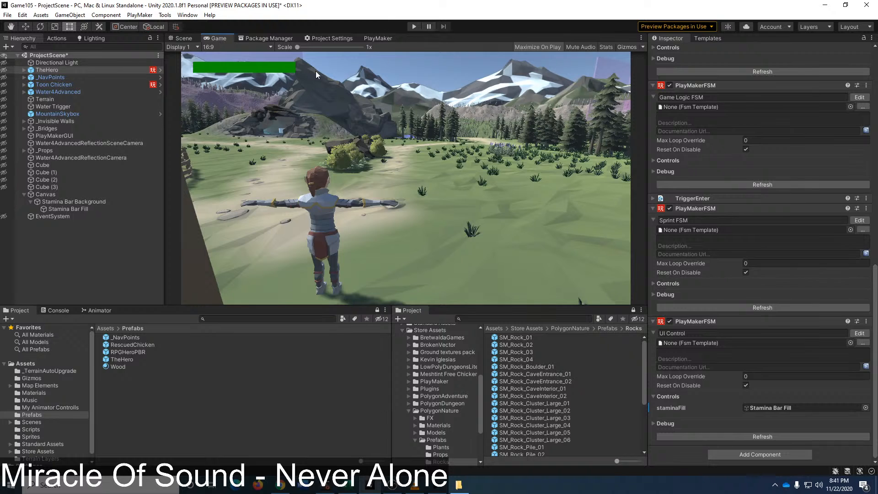
Step: Return to the Scene view, unhide all scene objects, turn off 2D mode, and frame TheHero
left_click(183, 38)
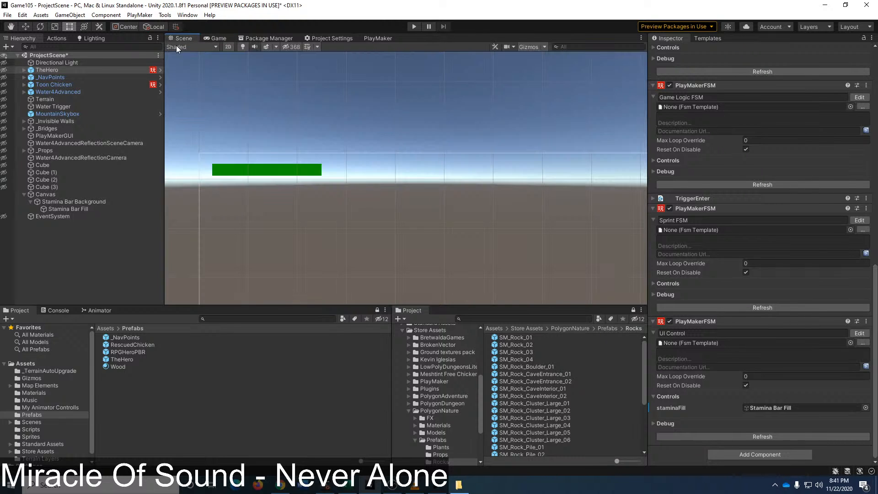
left_click(4, 55)
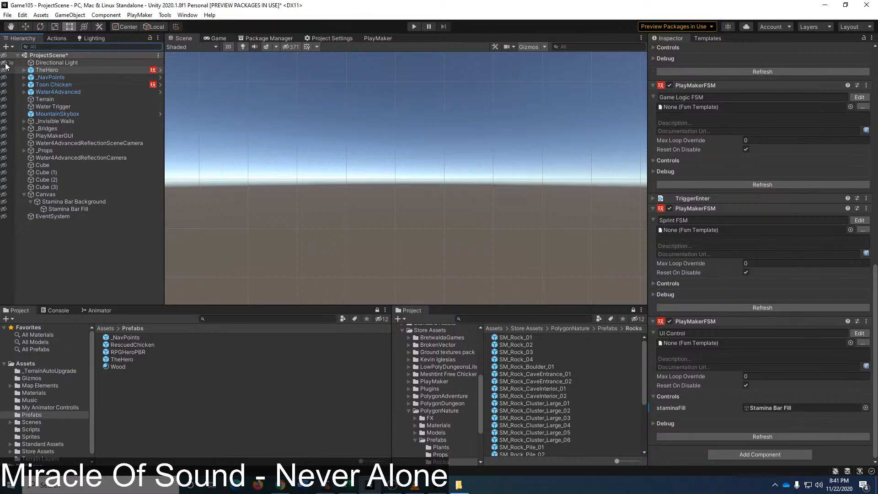
left_click(5, 56)
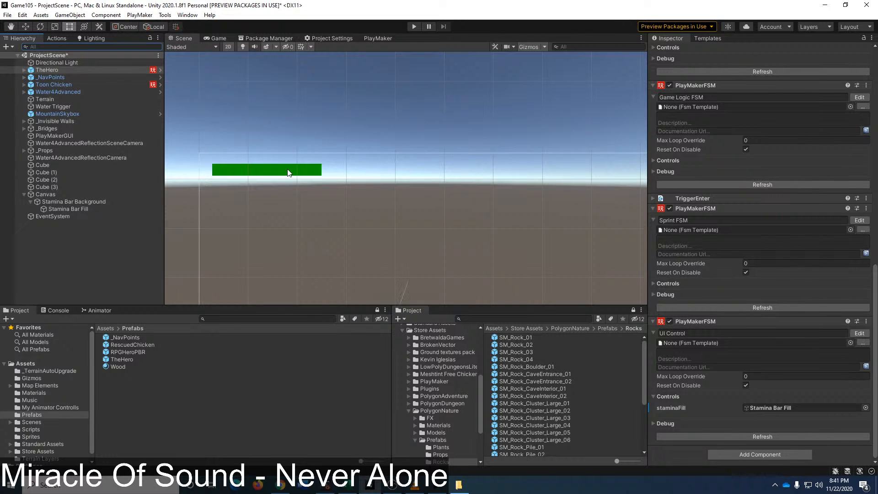
left_click(228, 47)
double_click(56, 71)
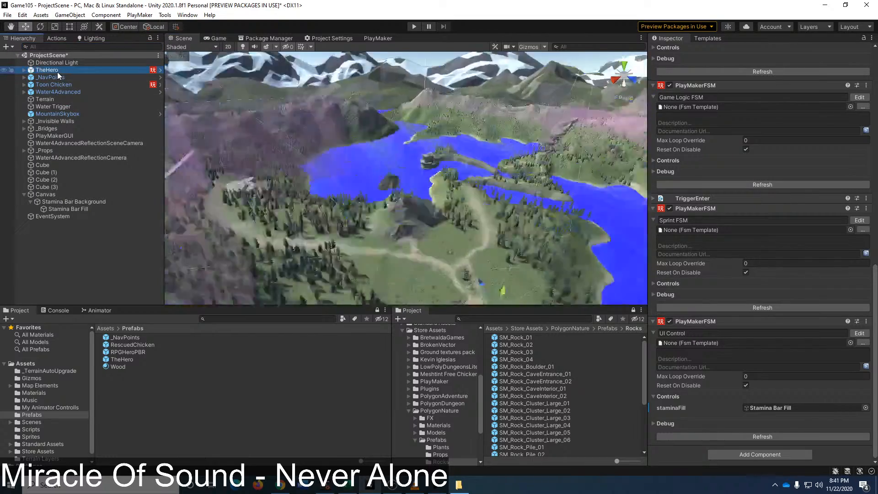
Step: Fly around the scene to examine the hut, the fenced chicken pen, the hero and the vegetable basket on the barrel
left_click_drag(585, 197, 169, 217, "alt")
key("w")
right_click_drag(170, 218, 202, 243)
key("s")
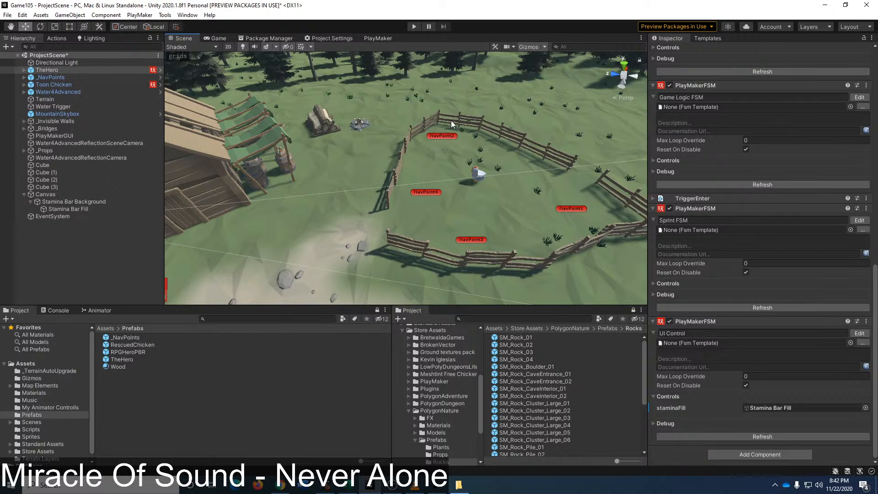
right_click_drag(448, 120, 154, 81)
key("w")
key("s")
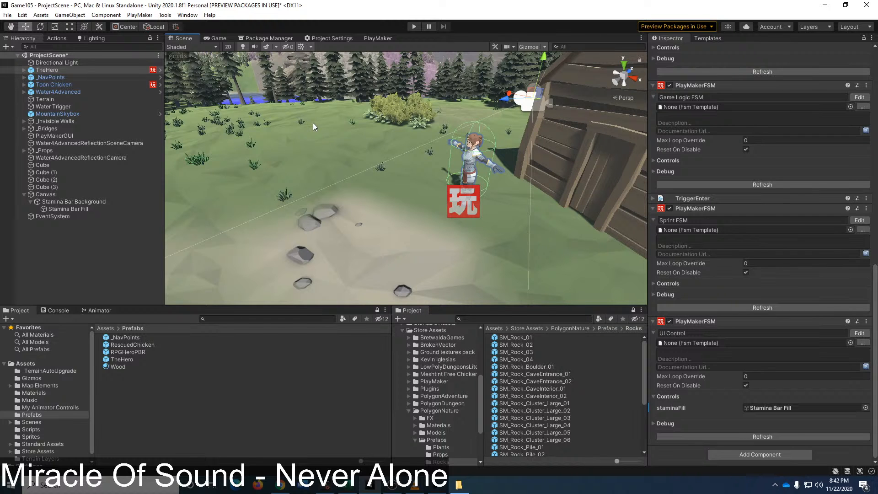
right_click_drag(292, 110, 64, 171)
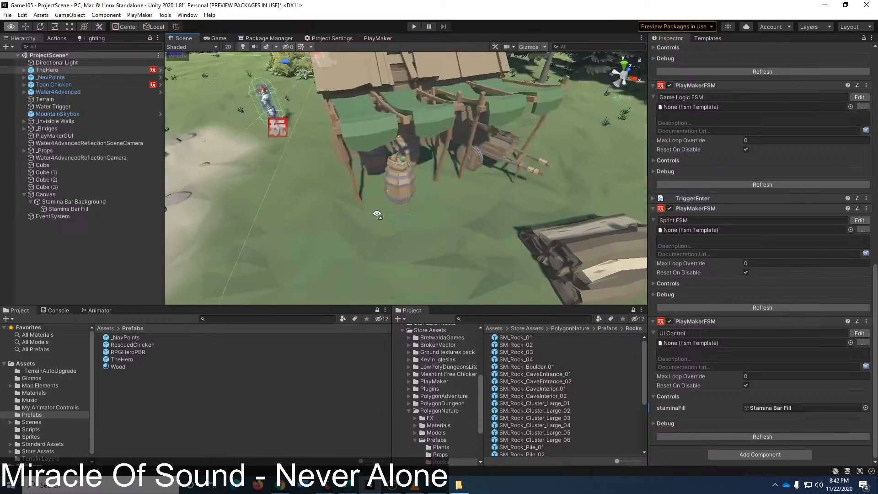
right_click_drag(308, 183, 306, 197)
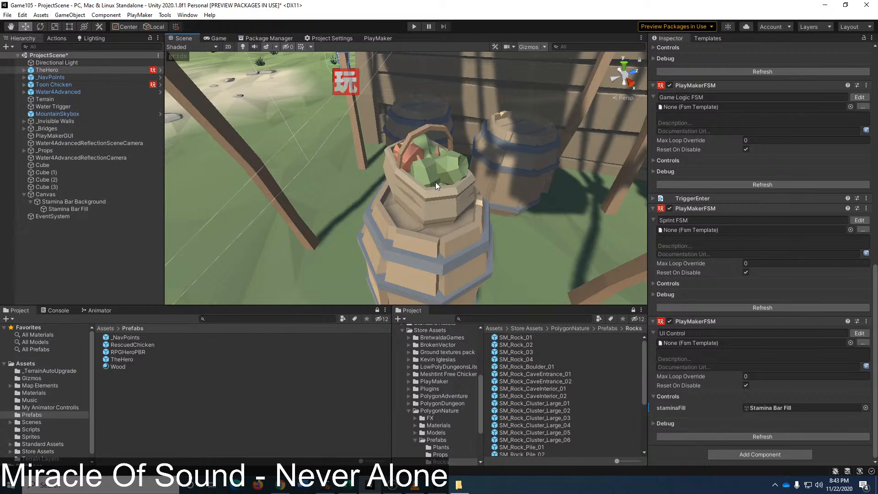
right_click_drag(436, 182, 425, 242)
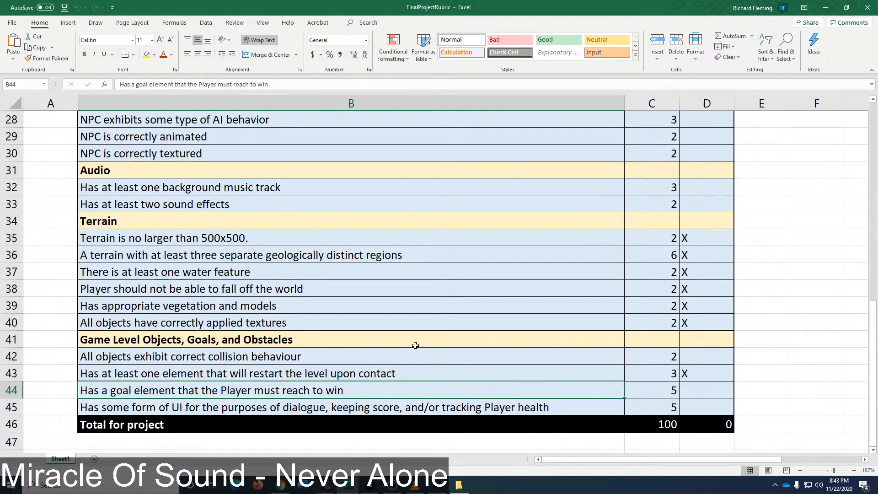
scroll(415, 345, "up", 9)
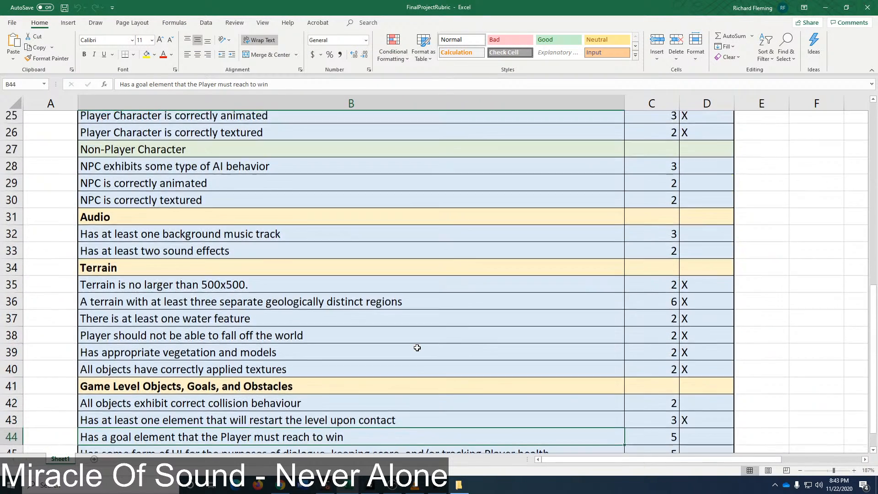
scroll(440, 344, "down", 9)
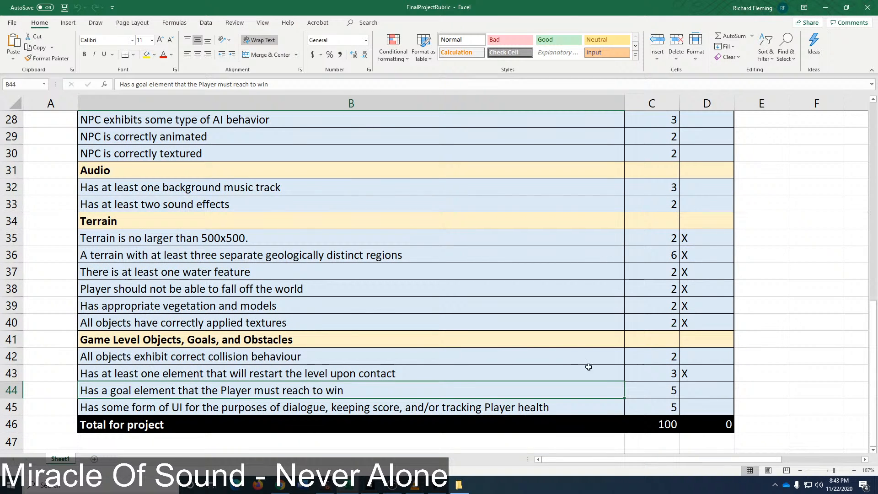
left_click(706, 357)
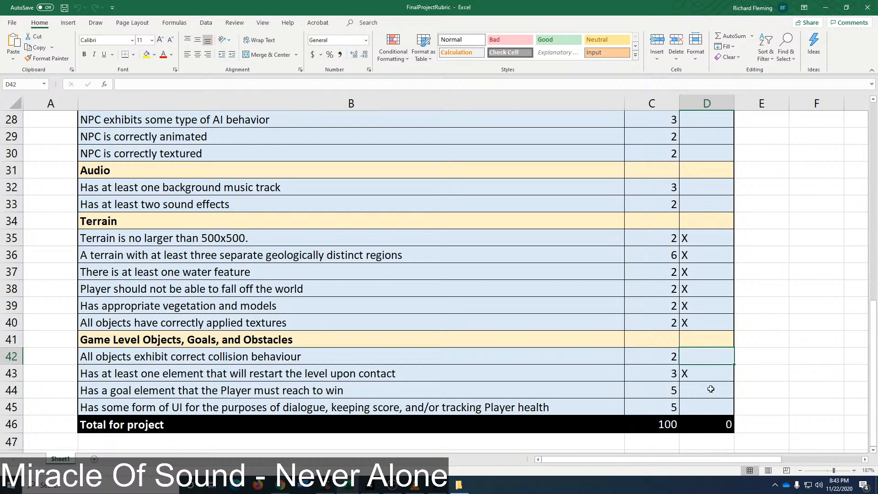
key("alt")
key("alt")
key("alt")
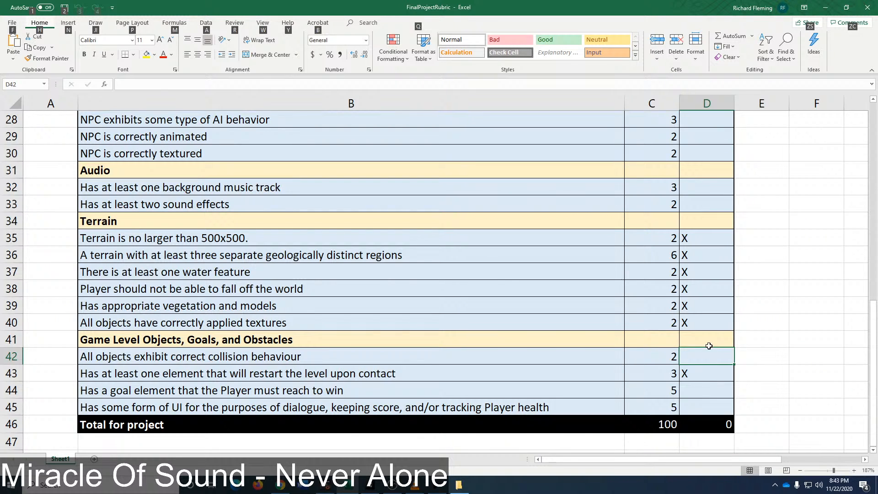
left_click(709, 346)
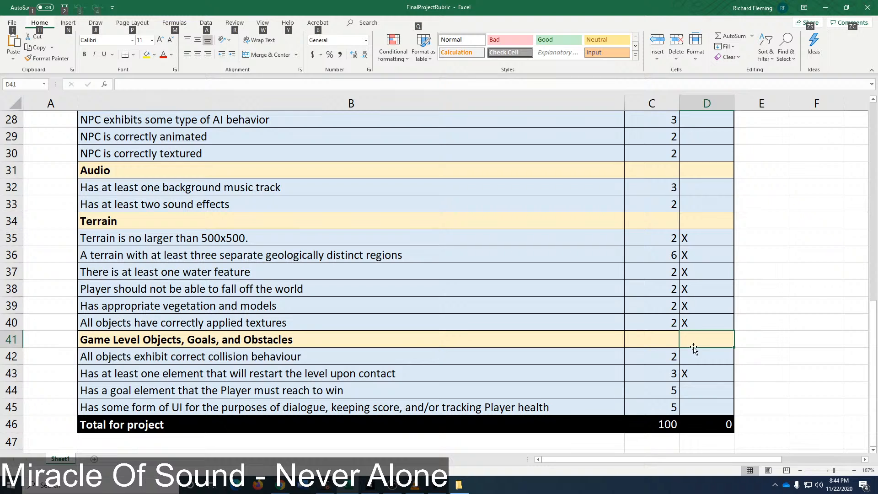
left_click(712, 396)
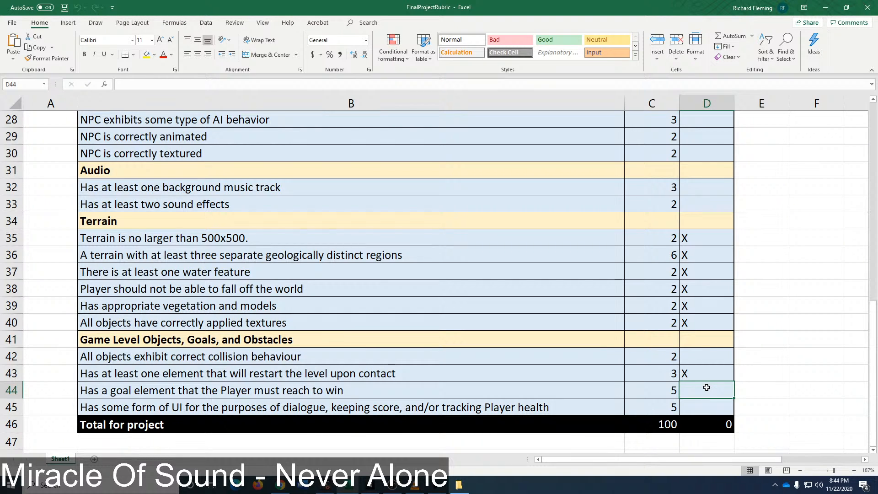
type("\\")
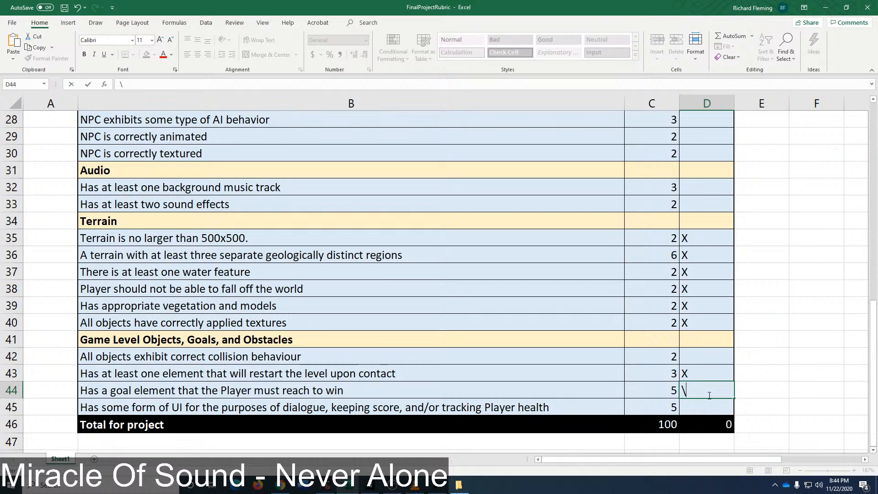
key("BackSpace")
Step: In the FinalProjectRubric workbook in Excel, enter \ in D42 for collision behaviour and X in D45 for the UI criterion
left_click(676, 358)
left_click(686, 354)
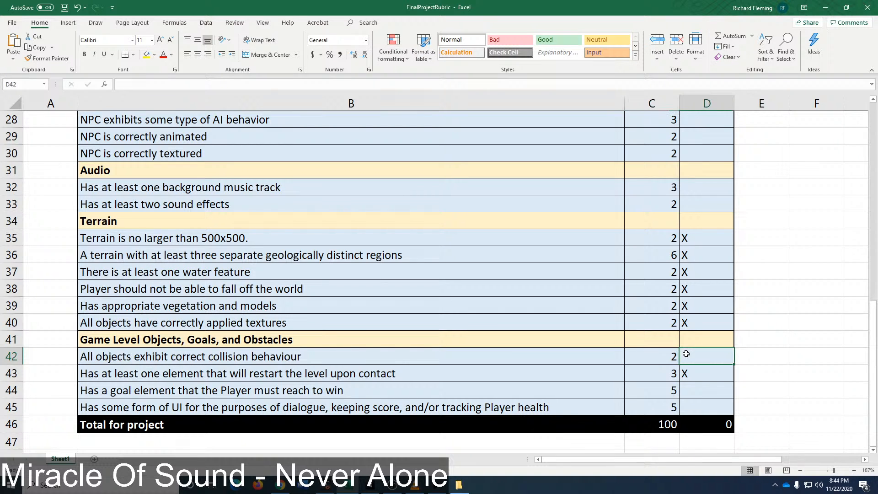
type("\\")
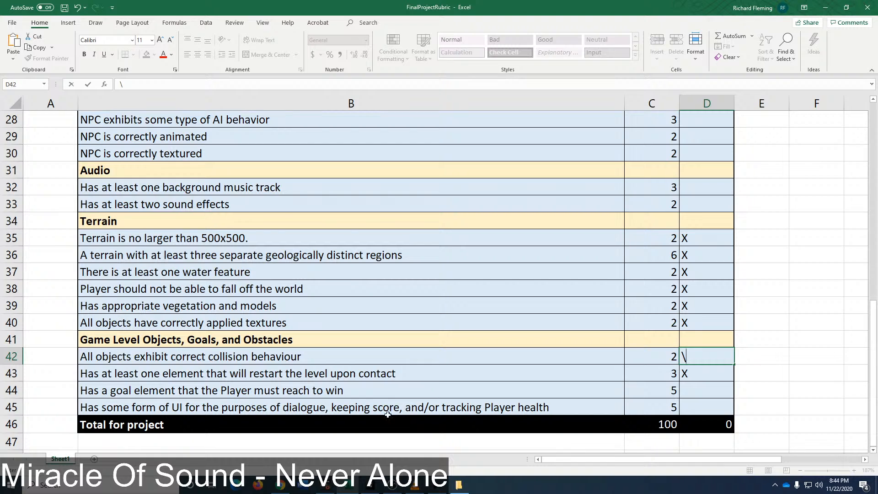
left_click(703, 409)
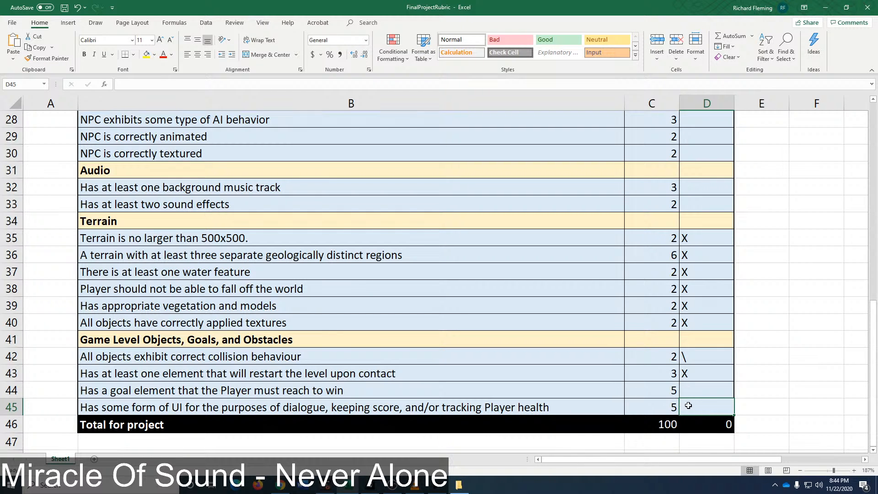
type("X")
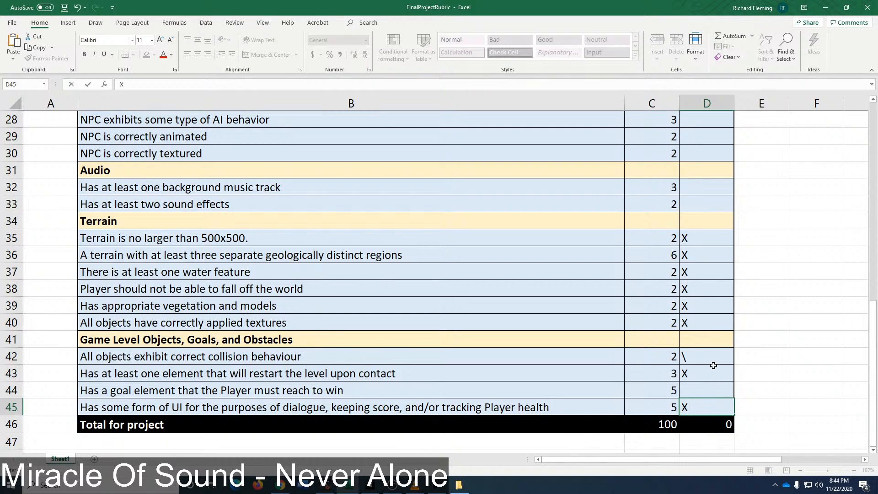
Step: Review the rubric's criteria for the menu, player, NPC, audio and terrain sections, ending at the goal element's mark cell D44
scroll(334, 263, "up", 1)
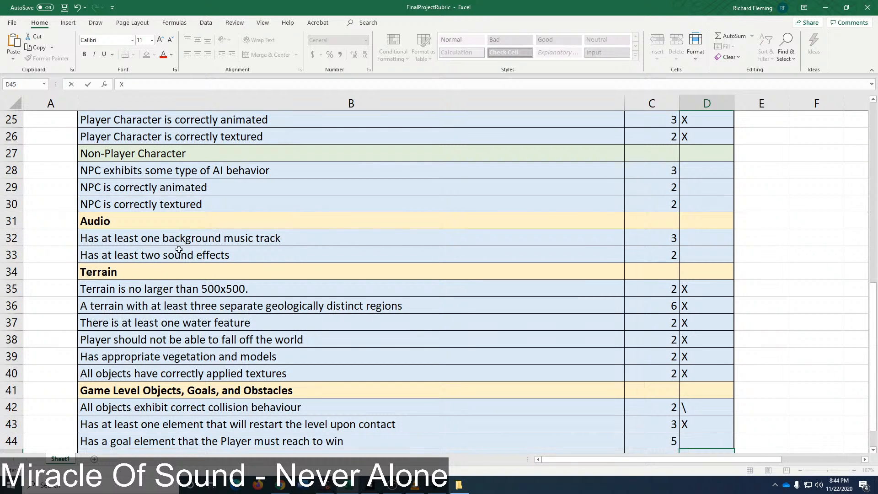
scroll(258, 260, "up", 2)
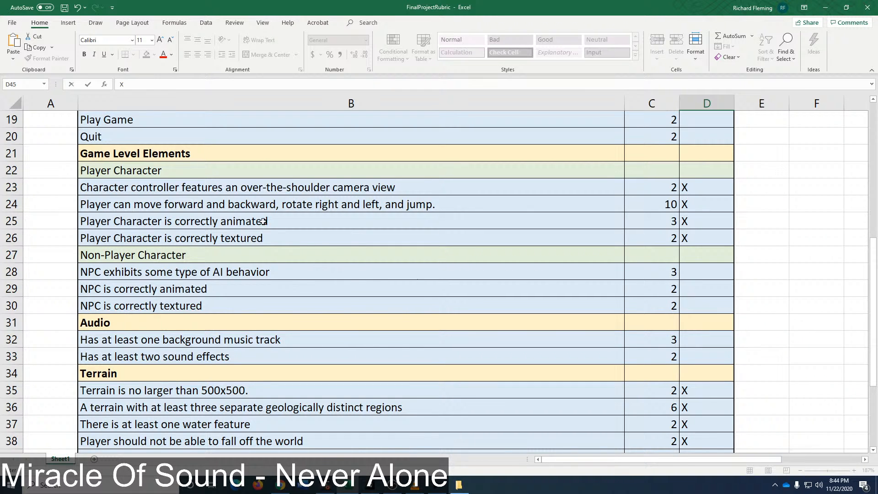
scroll(246, 249, "up", 4)
scroll(246, 249, "up", 2)
scroll(192, 196, "down", 8)
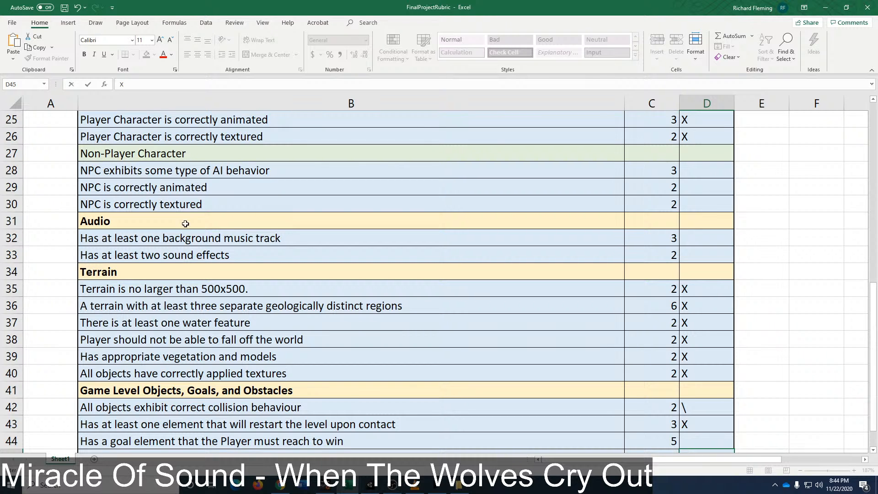
scroll(639, 384, "down", 1)
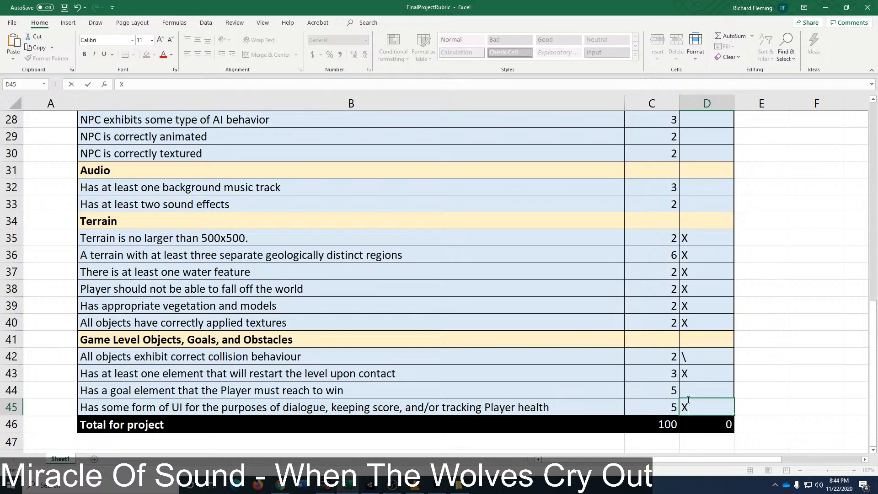
left_click(685, 389)
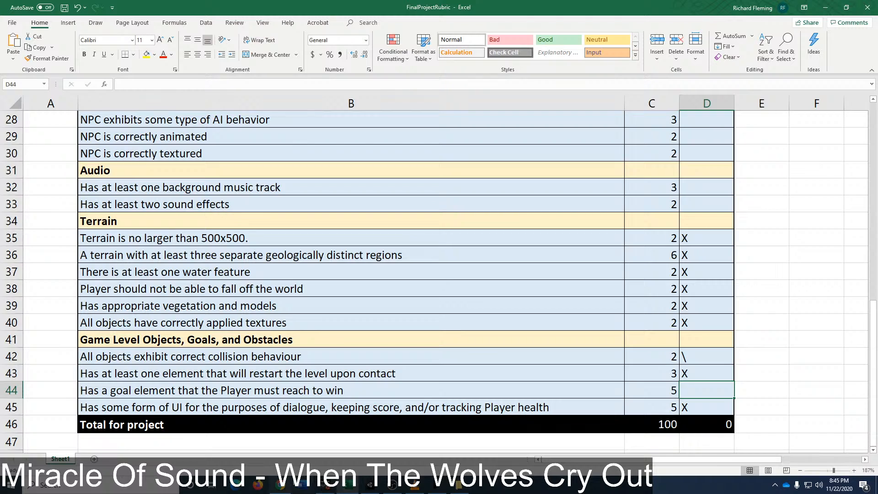
Step: Switch back to Unity and rename the Toon Chicken object in the fenced pen to ChickenSaved1
left_click(372, 489)
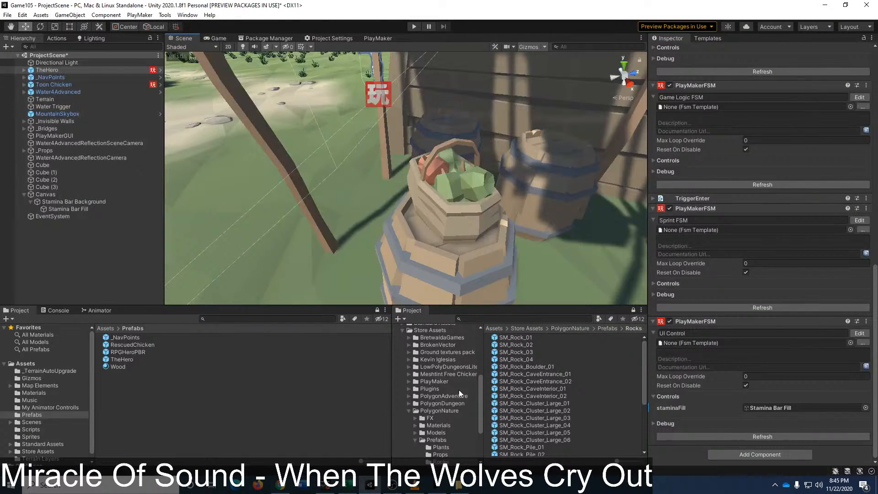
right_click_drag(527, 180, 369, 271)
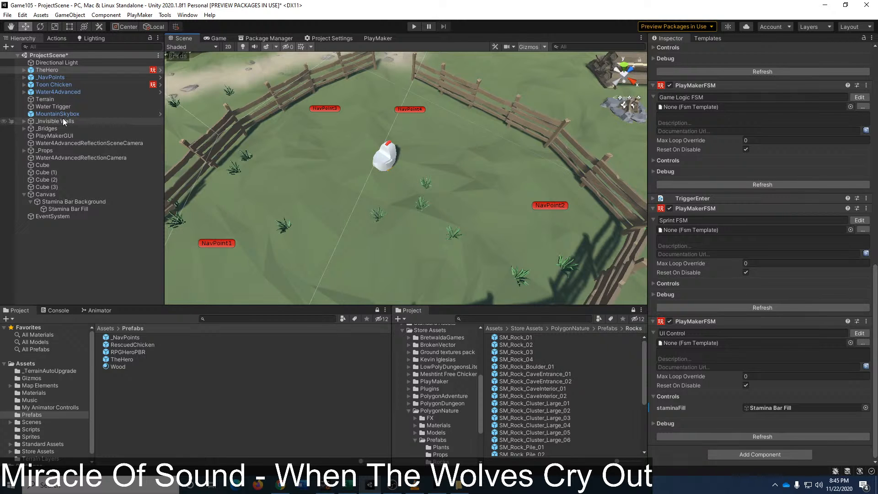
left_click(68, 86)
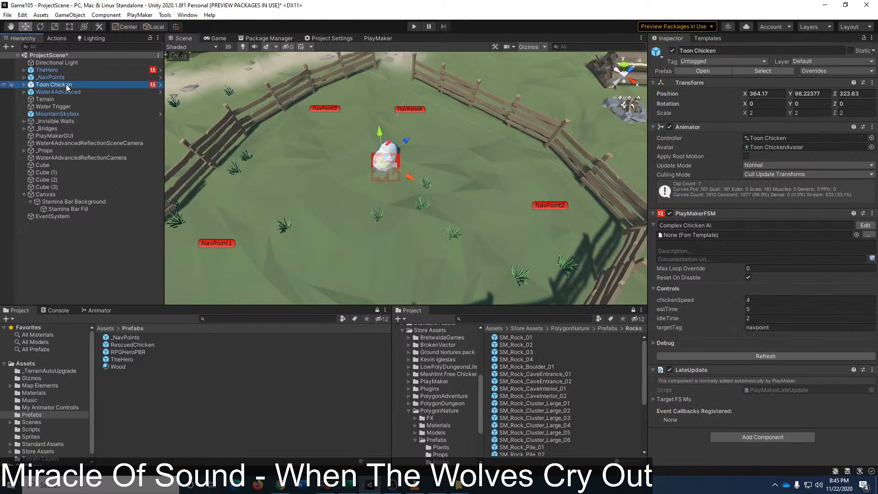
left_click(68, 85)
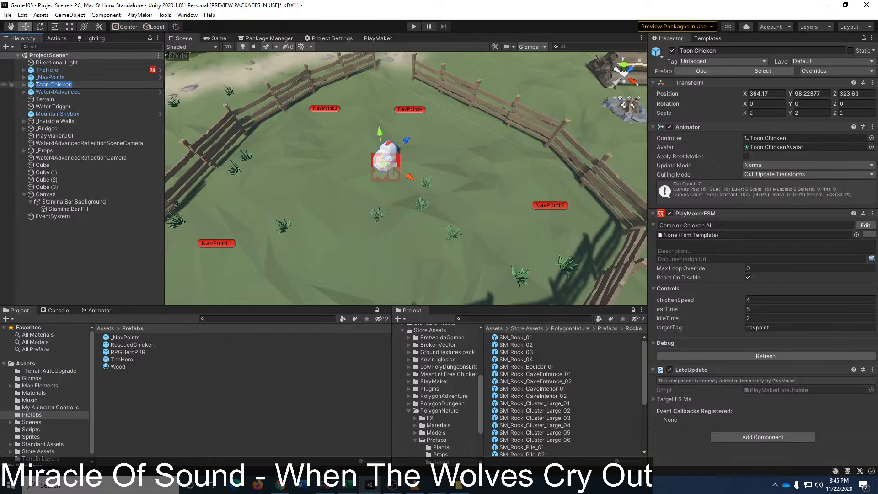
type("ChickenSaved1")
key("Return")
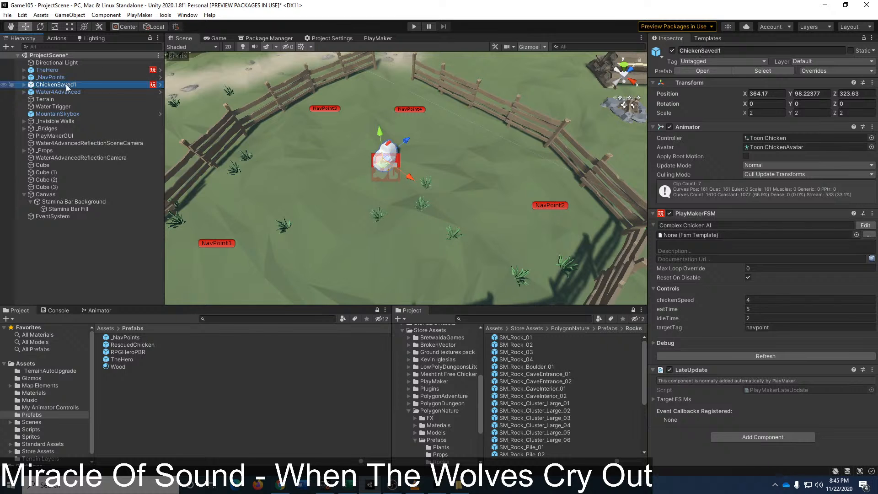
Step: Duplicate the ChickenSaved1 object three times
right_click_drag(440, 167, 460, 175)
key("s")
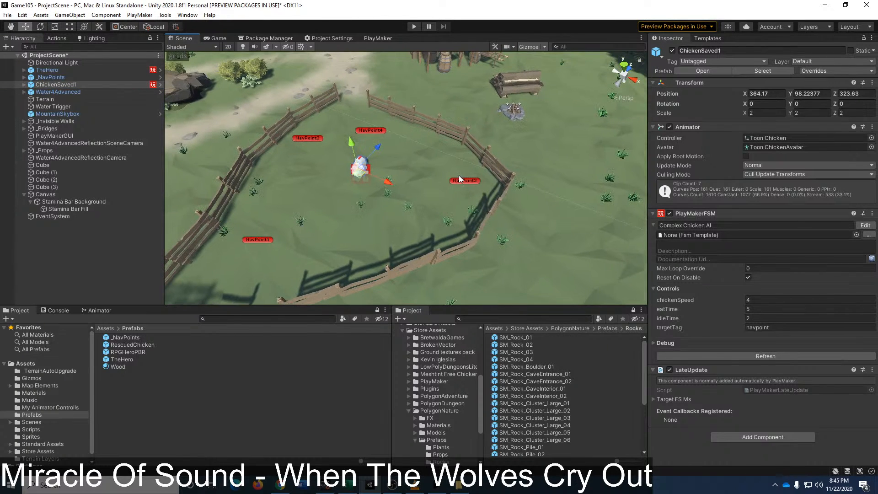
key("ctrl+d")
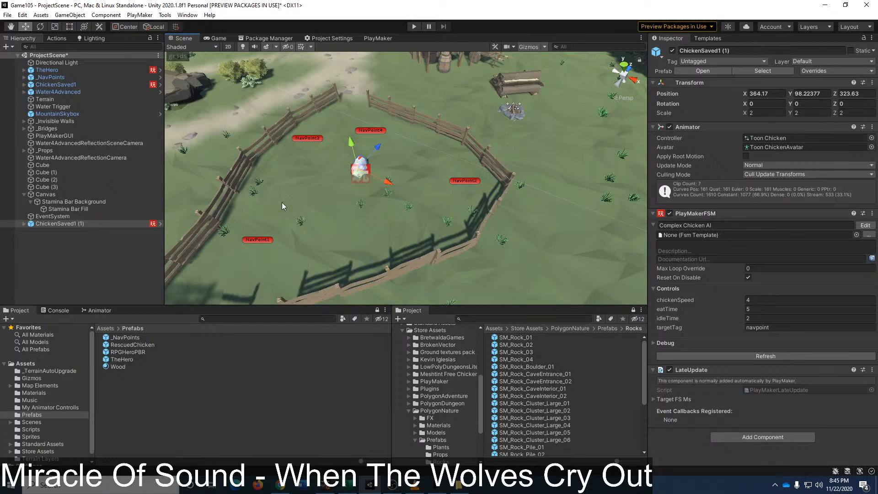
key("ctrl+d")
key("ctrl+d")
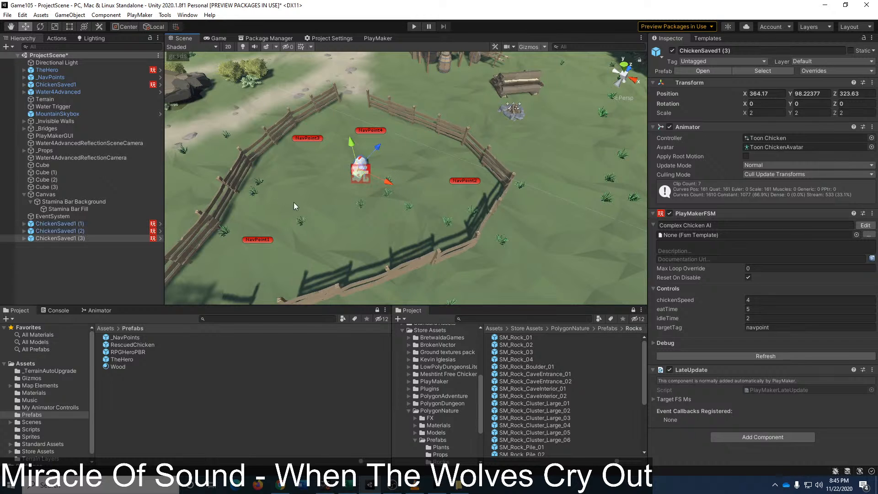
Step: Rename the first chicken duplicate to ChickenSaved2
left_click(80, 224)
key("F2")
key("Right")
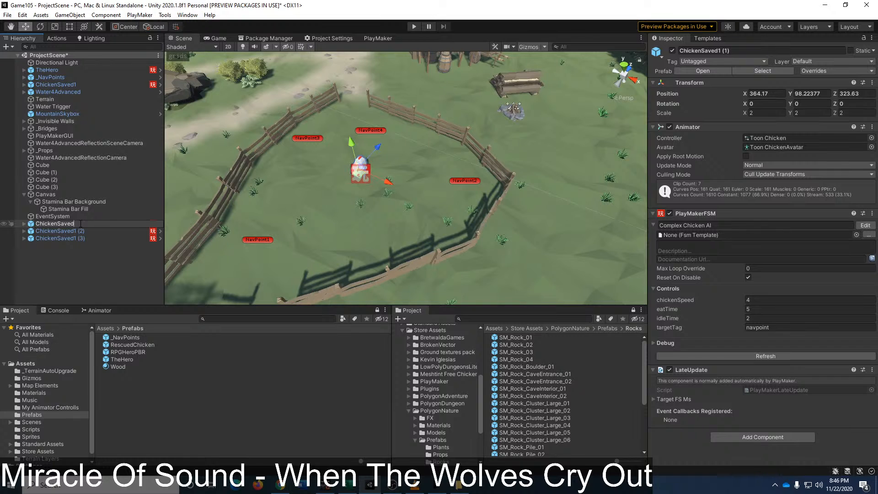
type("2")
key("Return")
Step: Rename the remaining two chicken duplicates to ChickenSaved3 and ChickenSaved4
key("Down")
key("F2")
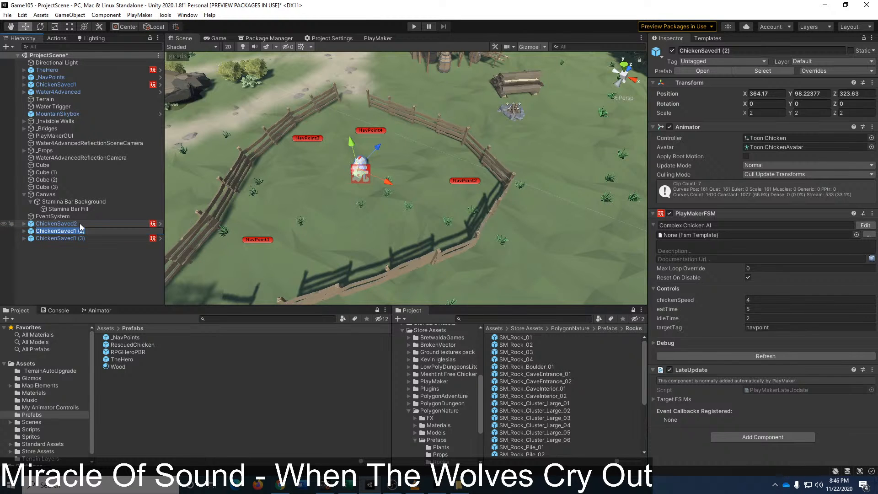
key("Right")
type("3")
key("Return")
key("Down")
key("F2")
key("Right")
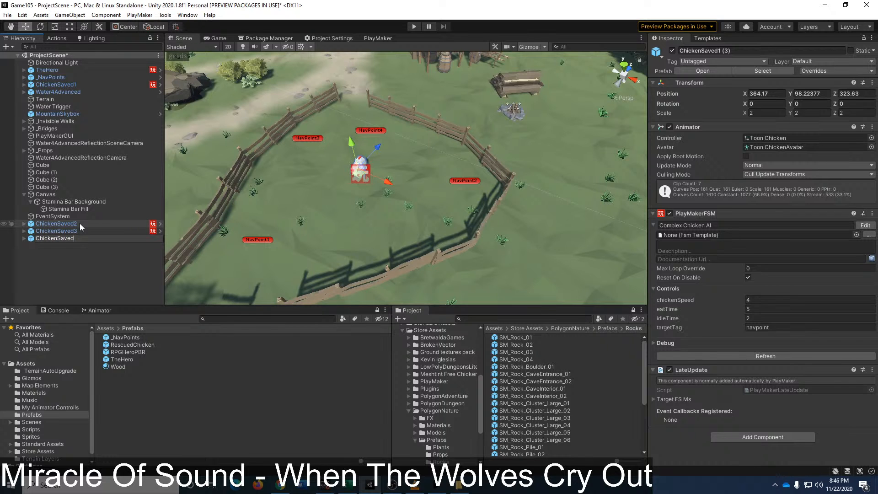
type("4")
key("Return")
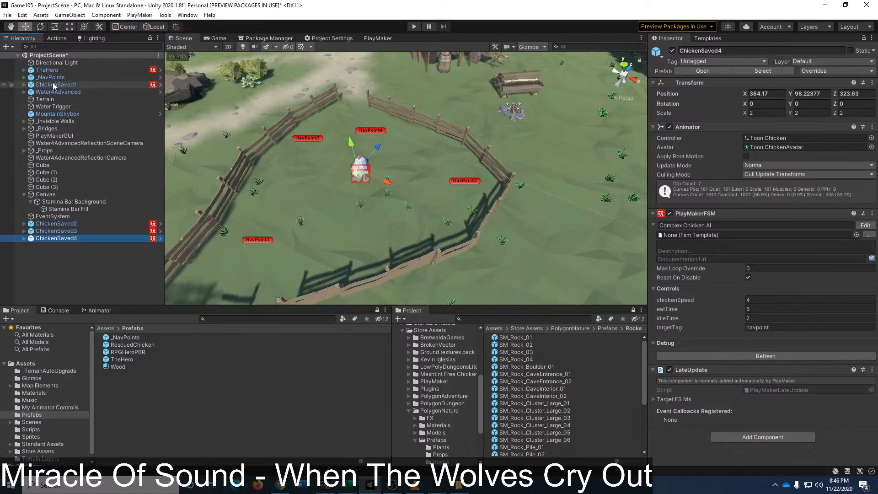
Step: Place ChickenSaved1 beside the other saved chickens in the object list and spread the chickens apart inside the fenced pen
left_click_drag(53, 84, 42, 220)
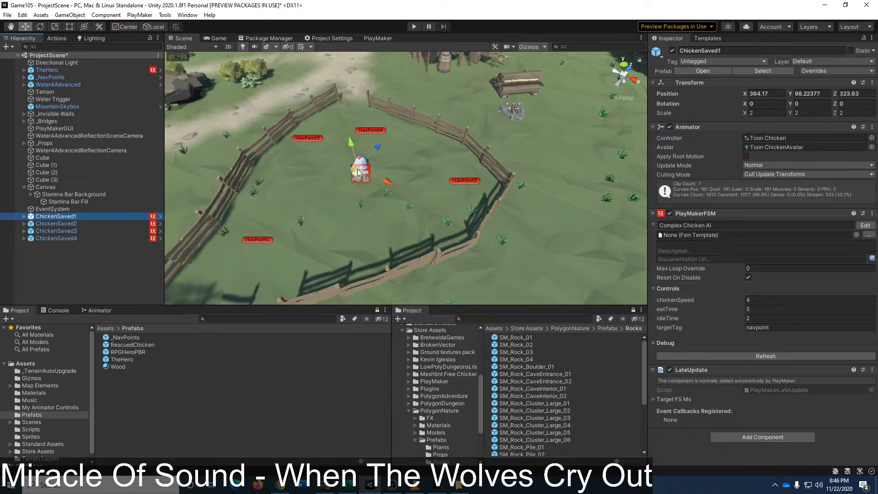
left_click_drag(359, 173, 399, 183)
left_click(57, 223)
left_click(59, 231)
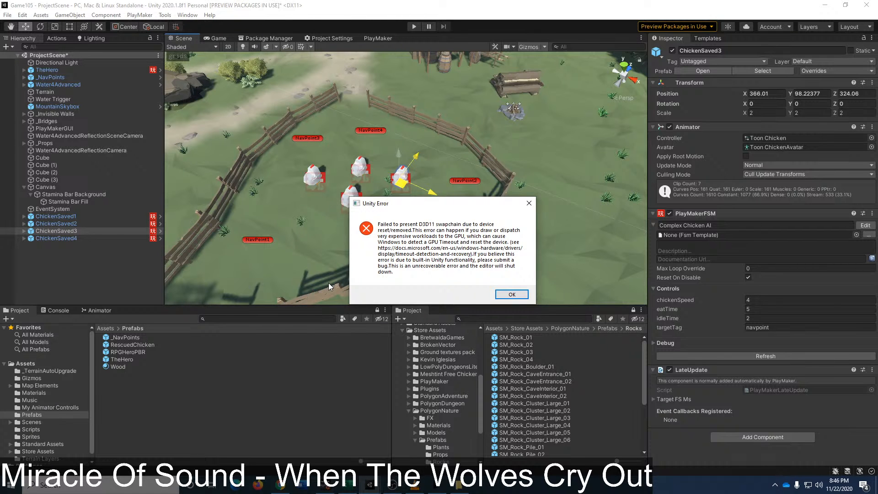
left_click(507, 295)
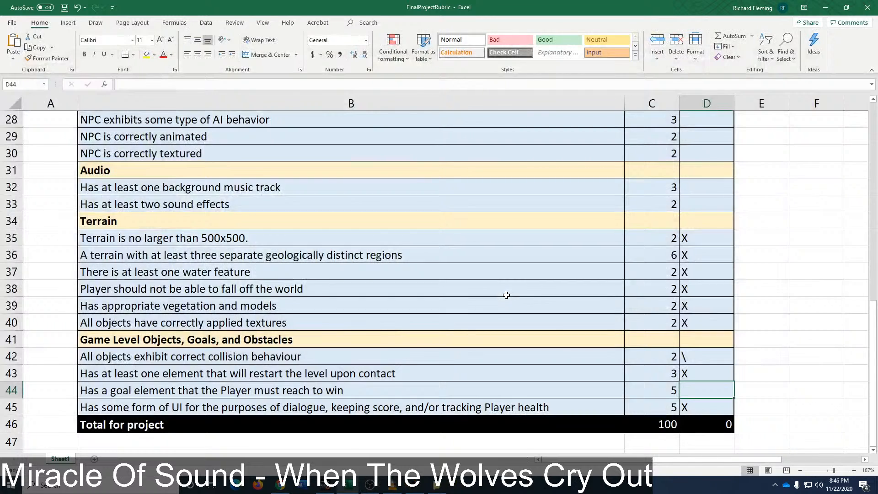
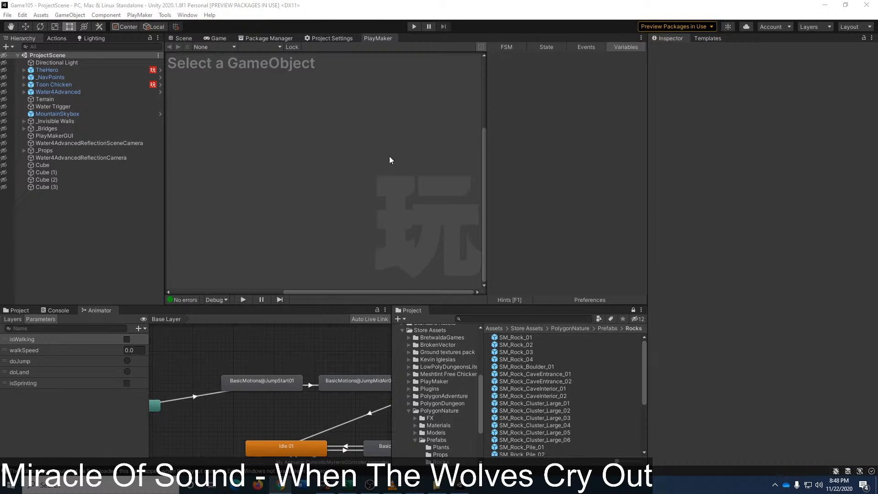
Step: Open TheHero prefab and examine its UI Control FSM, including the staminaFill variable, then return to the project scene
left_click(16, 309)
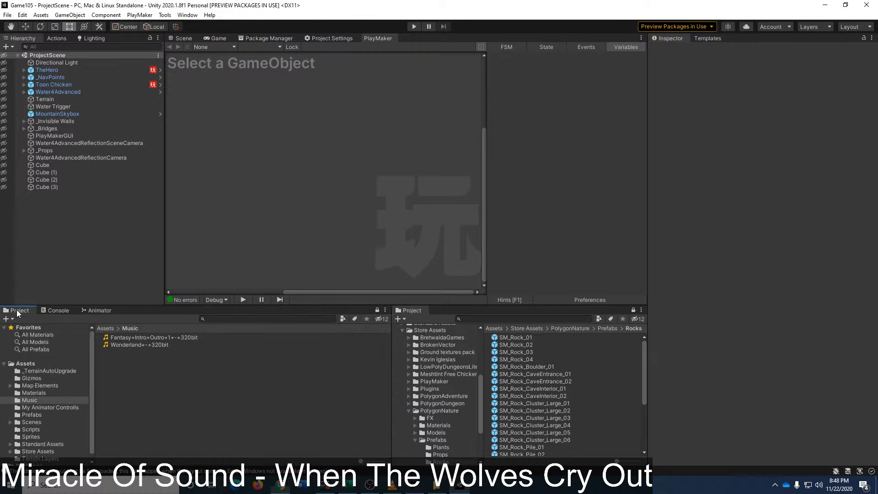
left_click(104, 328)
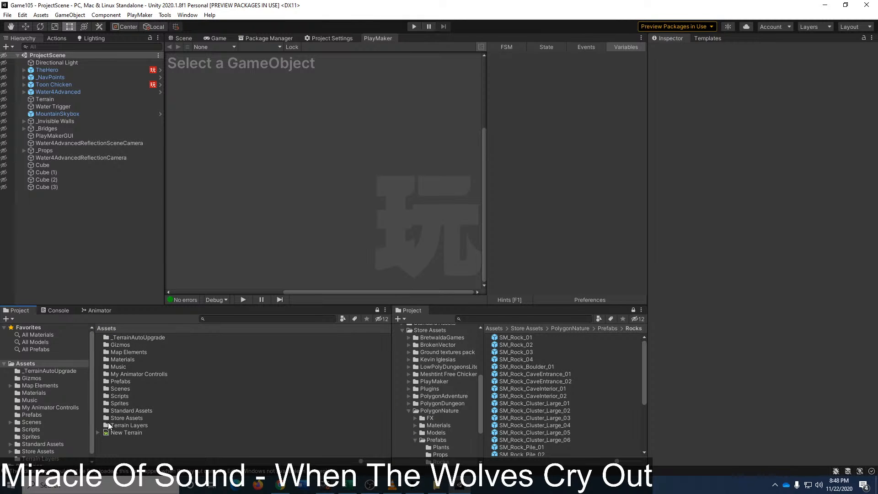
double_click(117, 381)
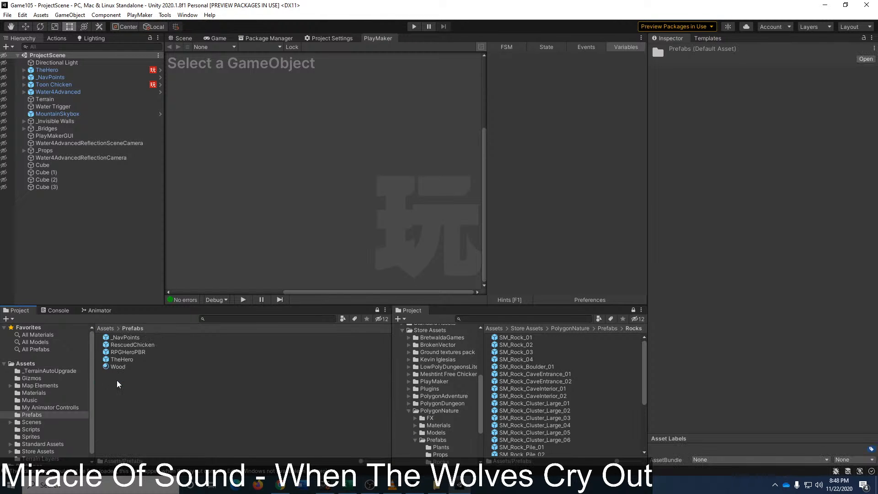
double_click(122, 358)
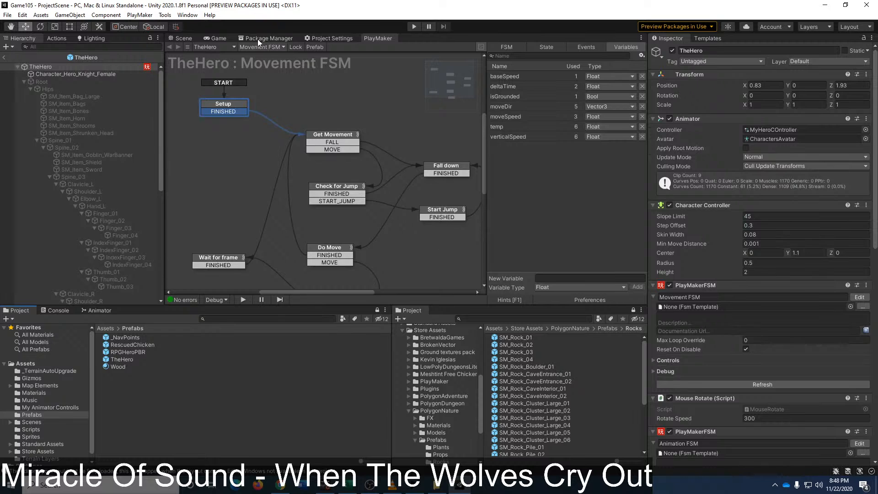
left_click(275, 48)
left_click(301, 92)
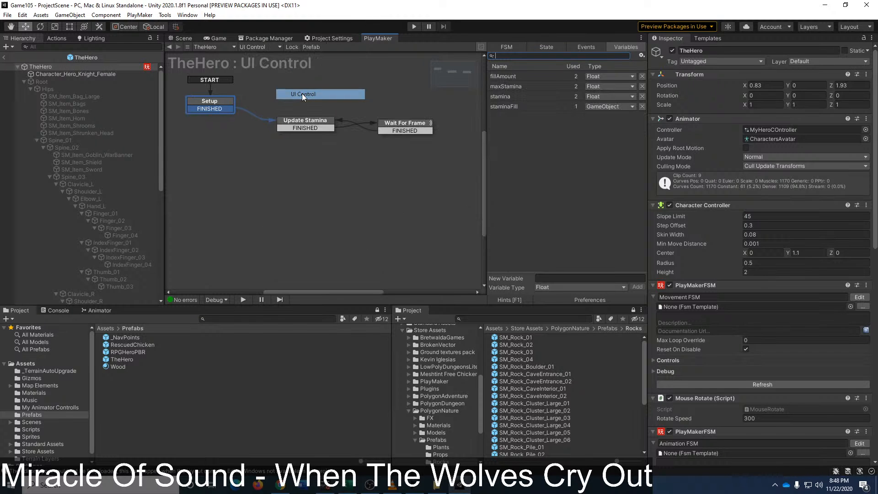
left_click(301, 130)
left_click(387, 123)
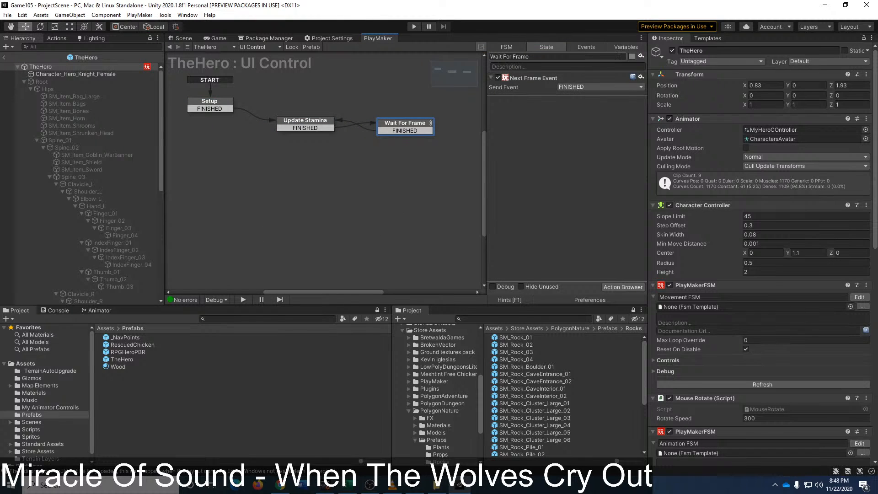
left_click(615, 49)
left_click(506, 106)
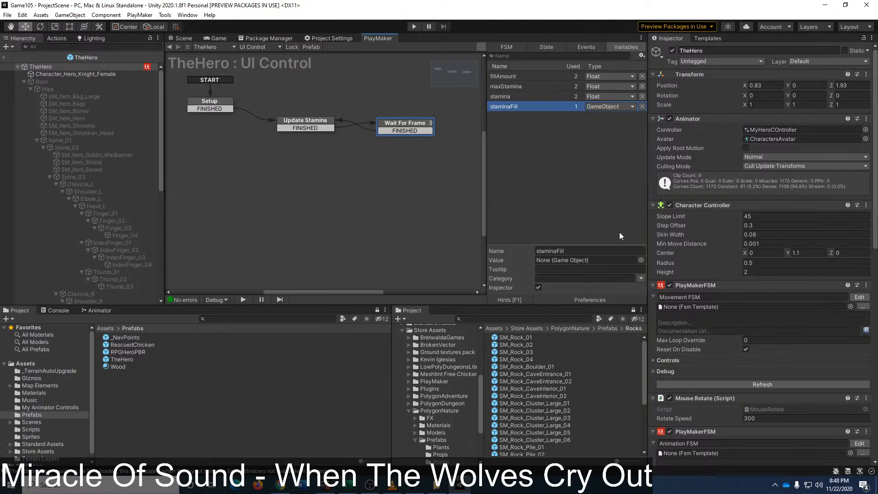
left_click(182, 39)
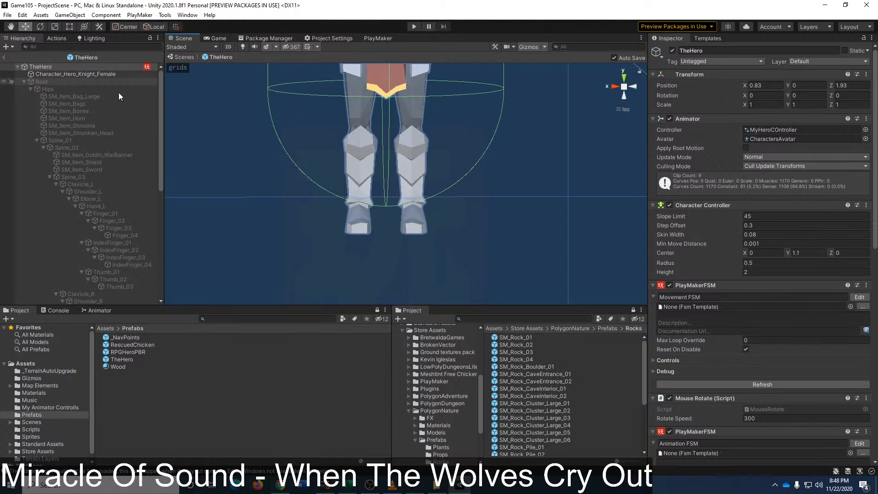
left_click(4, 57)
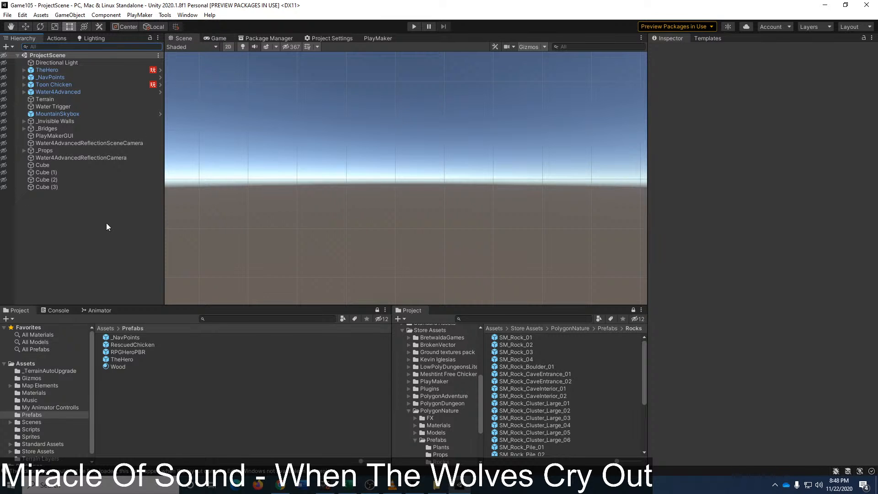
Step: Open the project's Sprites asset folder
right_click(38, 237)
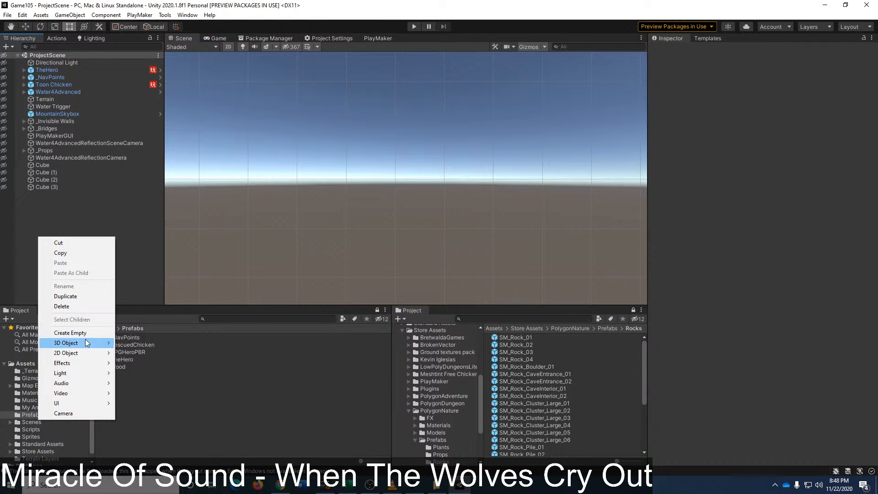
left_click(238, 385)
left_click(106, 328)
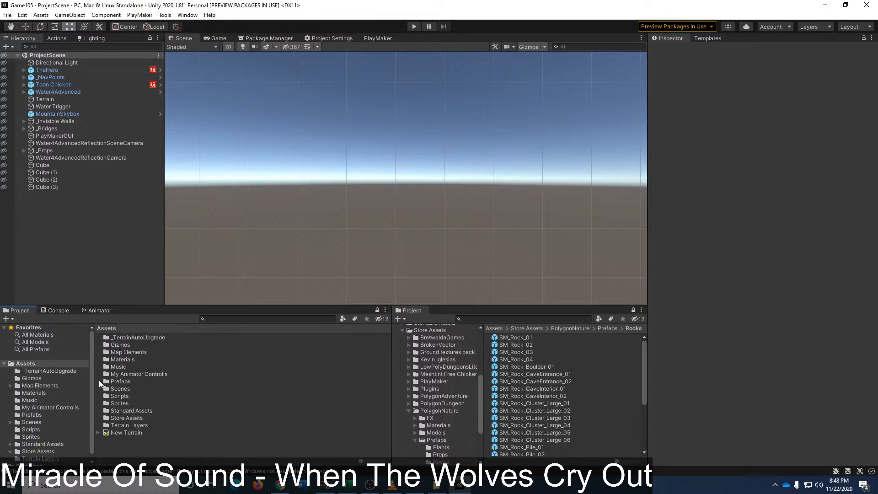
double_click(120, 403)
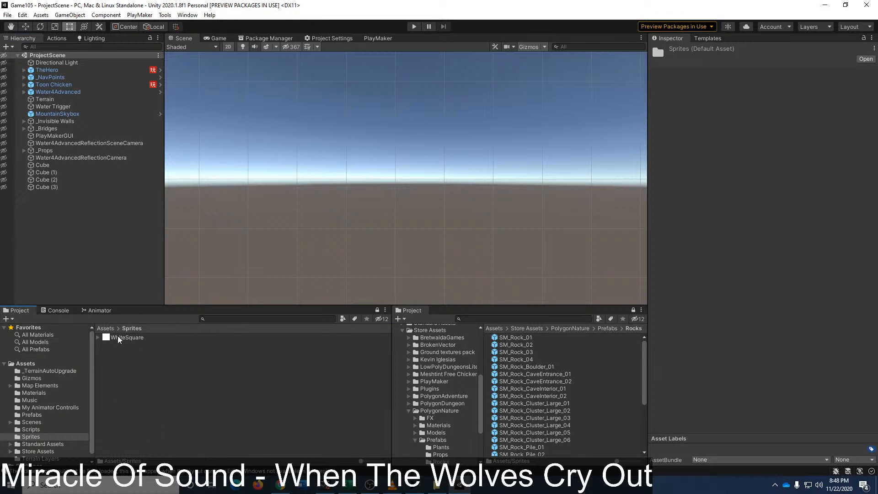
Step: Add a UI Image to the scene and nest a duplicate of it beneath it as a child
right_click(73, 221)
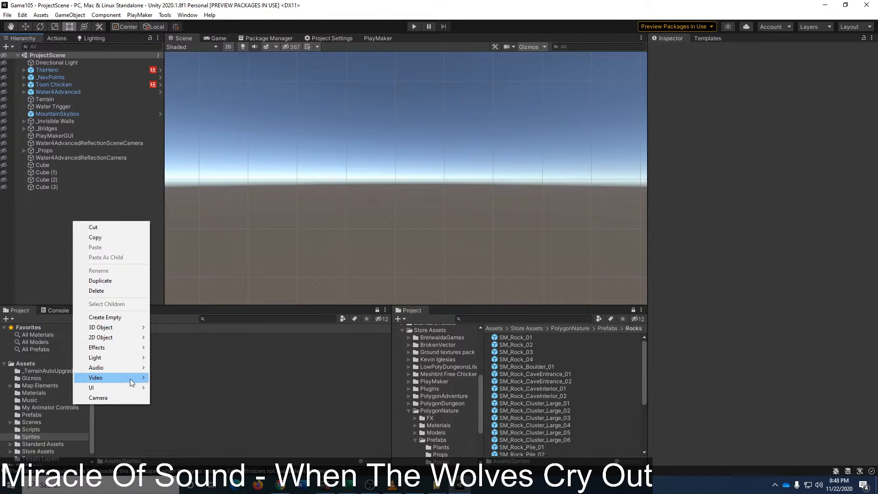
mouse_move(131, 387)
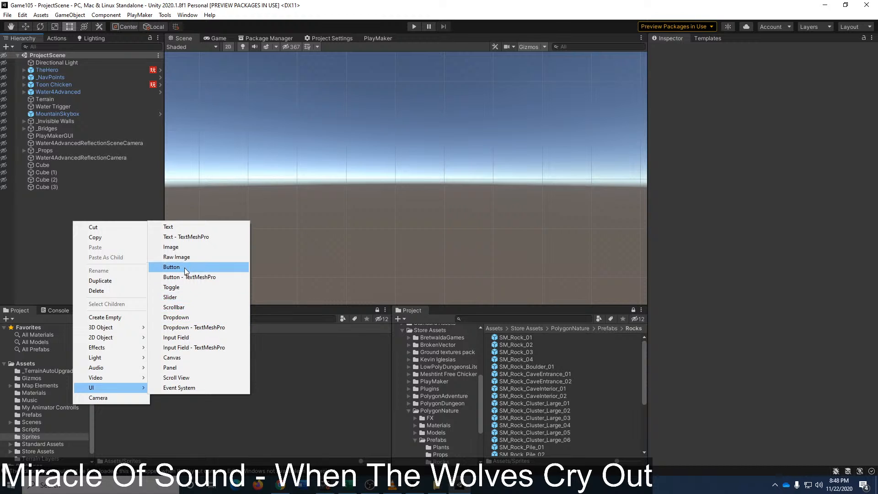
left_click(183, 248)
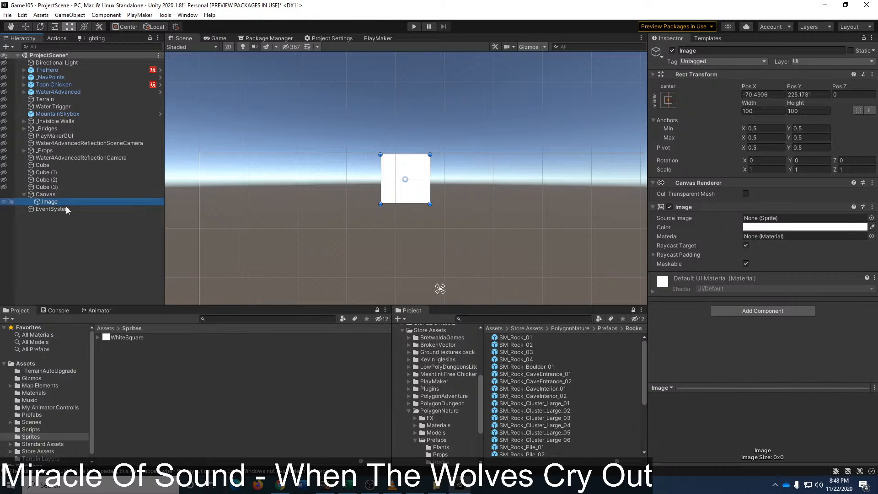
key("ctrl+d")
left_click_drag(51, 209, 56, 203)
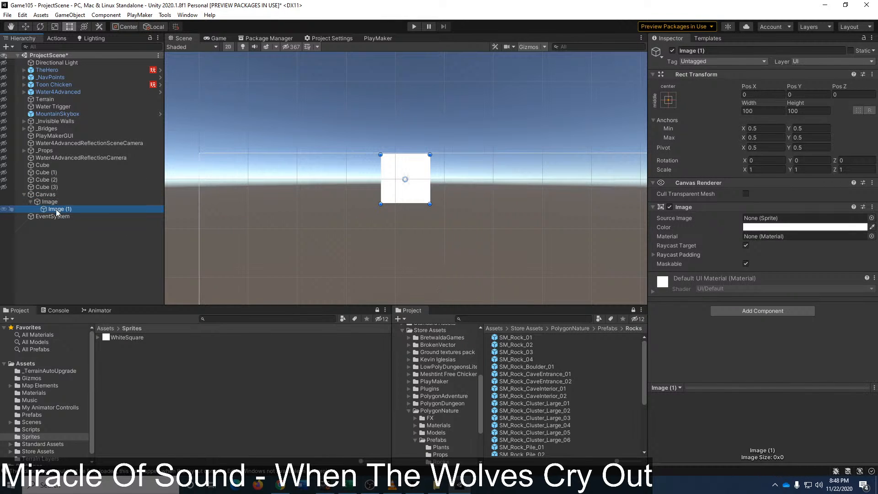
Step: Rename the parent UI image to Stamina Bar Background
left_click(43, 202)
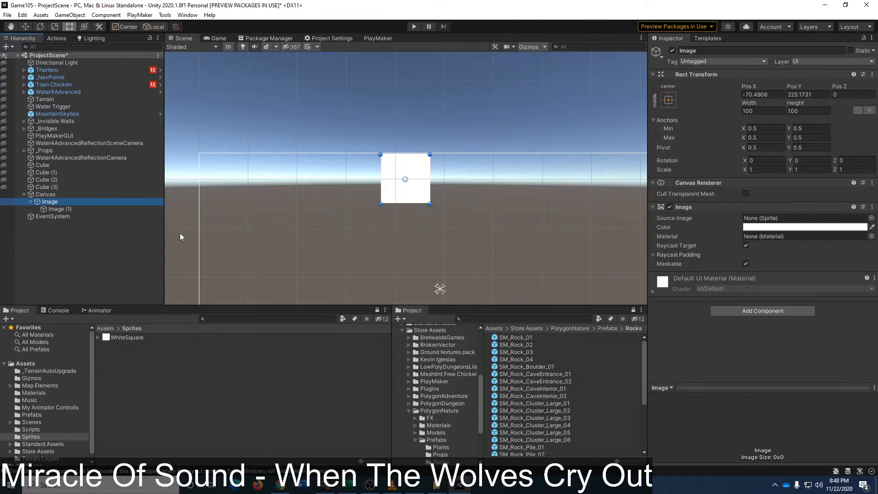
key("F2")
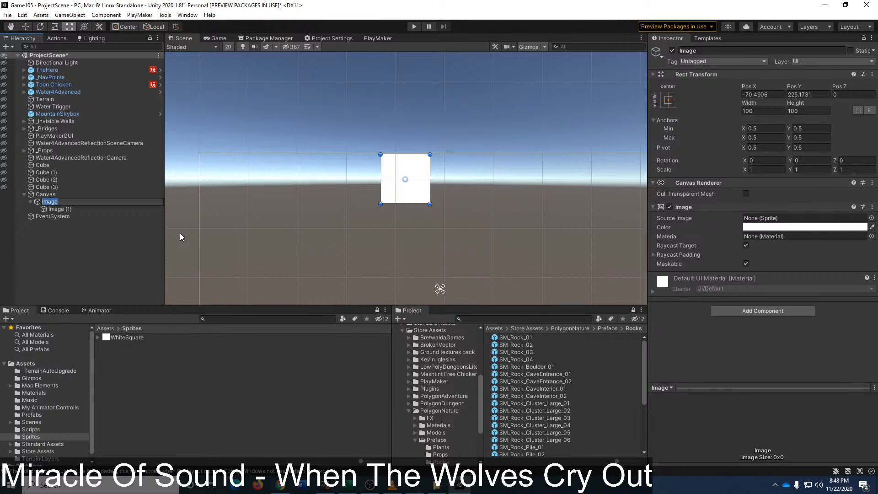
type("Stamina")
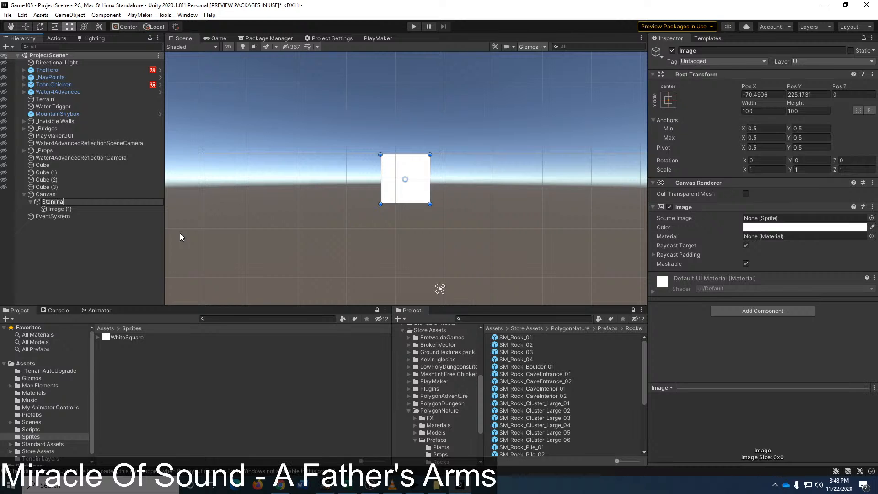
type(" Bar Background")
key("Return")
Step: Rename the nested child image to Stamina Bar Fill
key("Down")
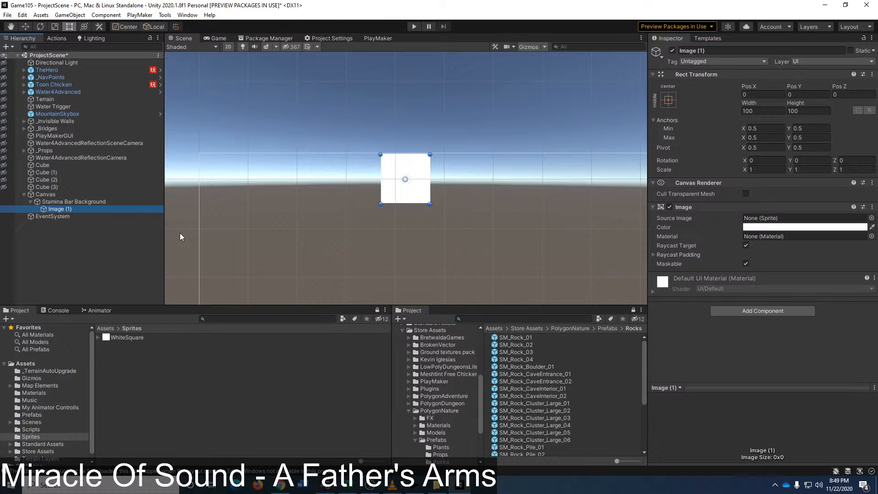
key("F2")
type("Stamina")
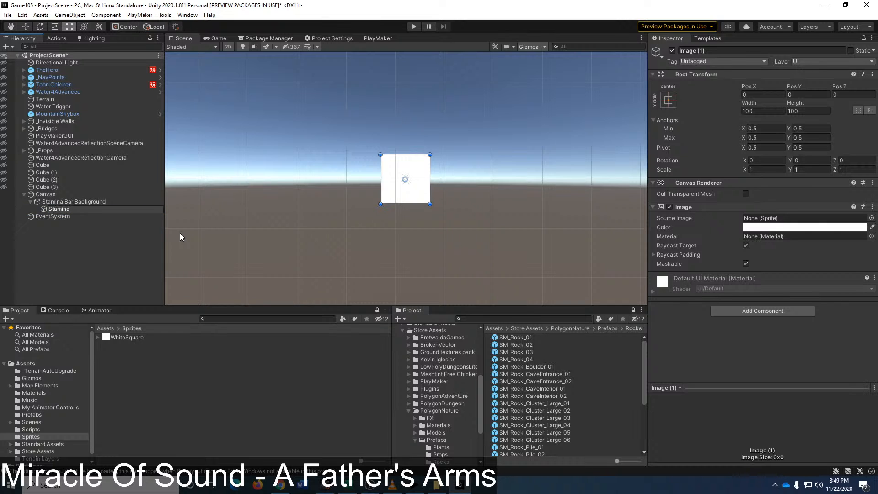
type(" Bar Fill")
key("Return")
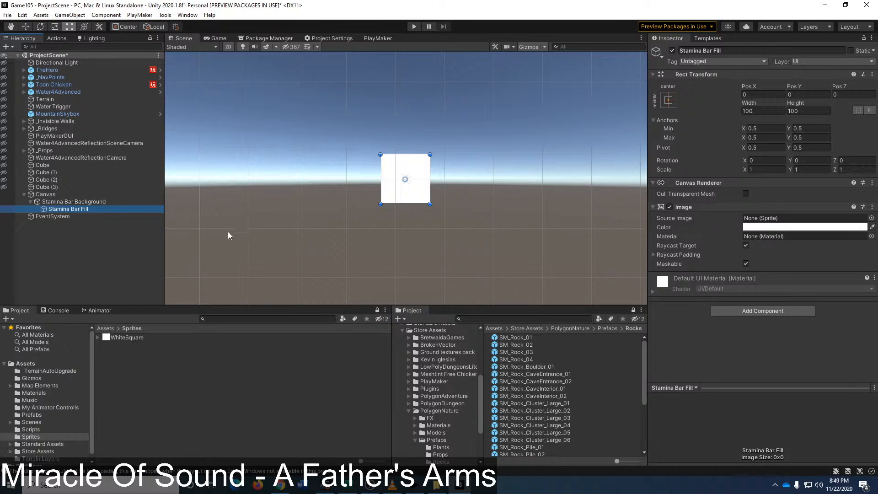
Step: Set the Stamina Bar Background image's colour to black (000000)
left_click(68, 202)
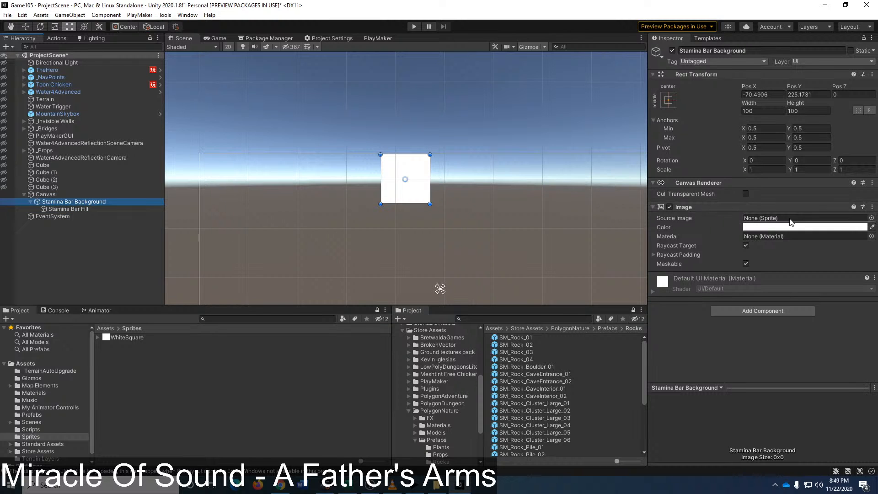
left_click(806, 227)
left_click_drag(796, 281, 791, 353)
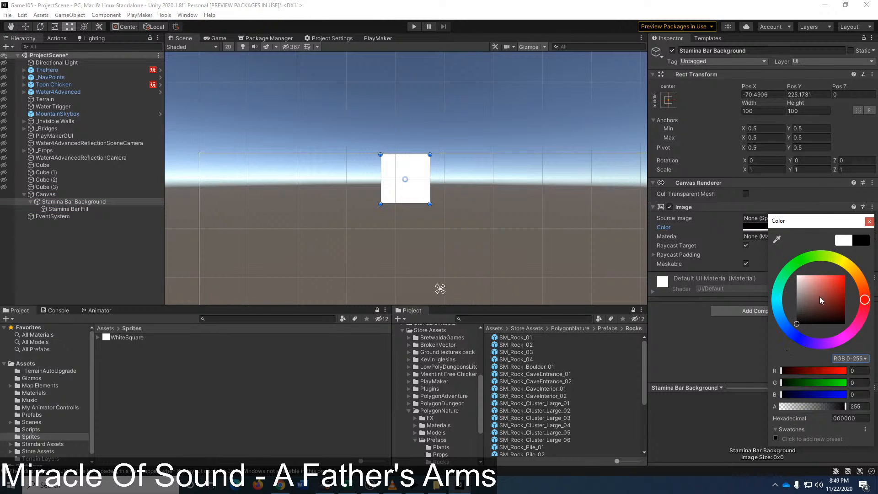
left_click(870, 221)
Step: Assign the WhiteSquare sprite to the Stamina Bar Fill image and set its colour to green (18A400)
left_click(110, 209)
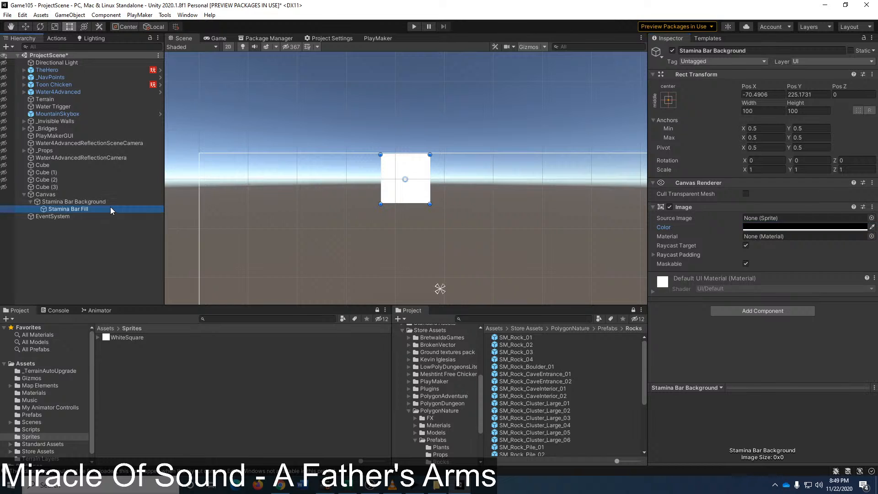
left_click_drag(120, 339, 782, 220)
left_click(774, 227)
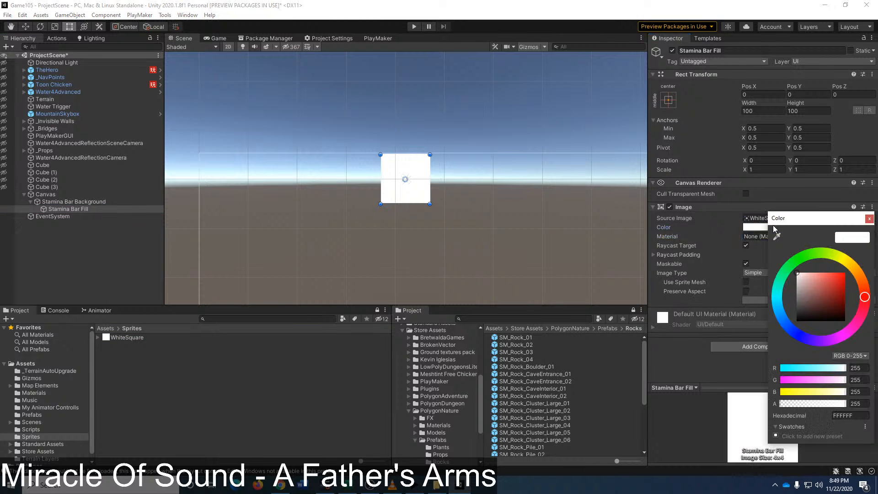
left_click(806, 256)
mouse_move(808, 280)
left_mouse_down()
mouse_move(848, 304)
mouse_move(852, 290)
left_mouse_up()
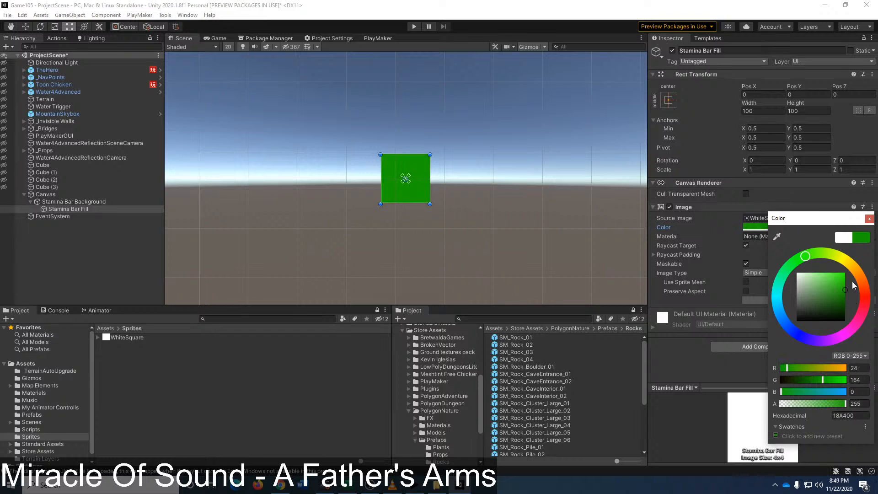
left_click(869, 220)
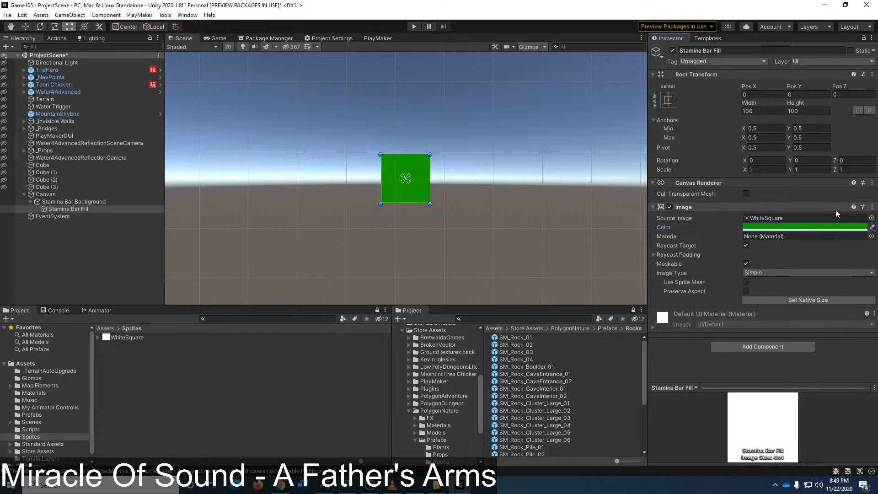
Step: Set the Stamina Bar Fill image to Filled with a Horizontal fill from the left at amount 1, and stretch its anchors both ways
left_click(775, 273)
left_click(785, 312)
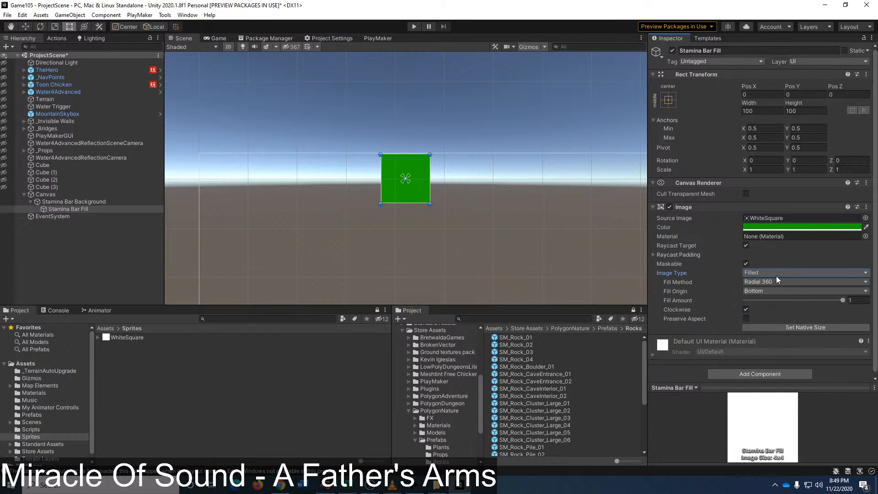
left_click(777, 280)
left_click(780, 293)
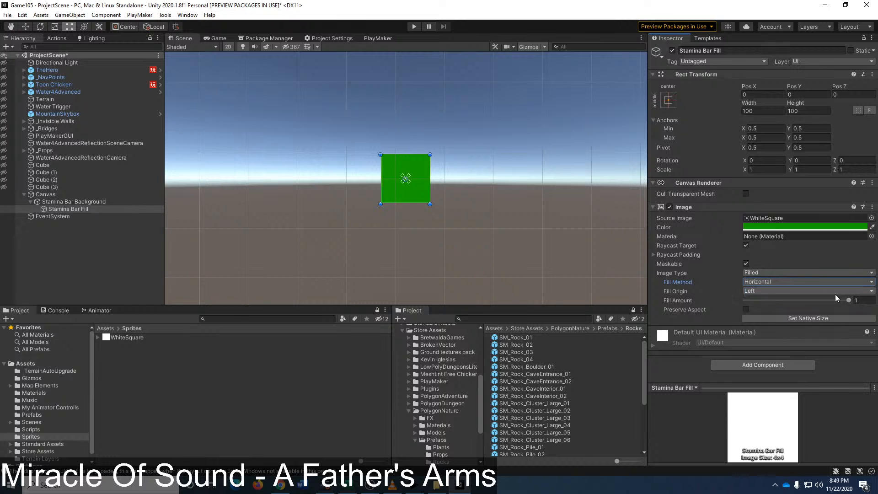
left_click_drag(836, 300, 860, 302)
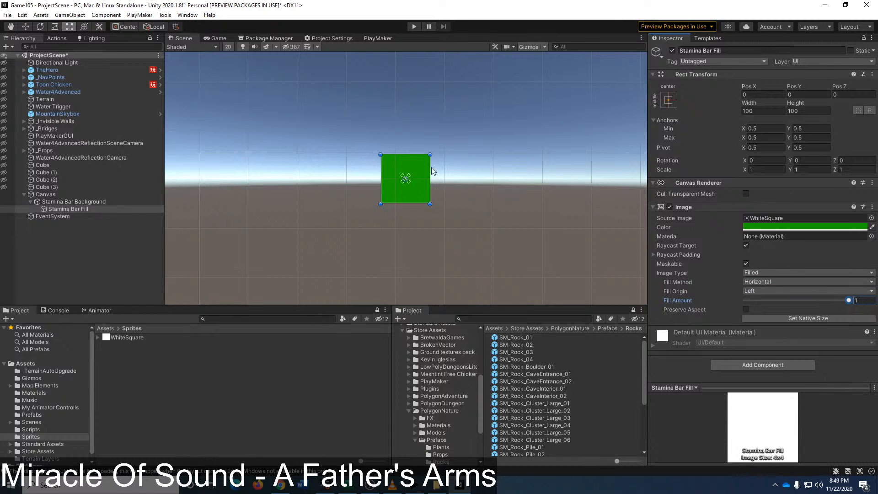
left_click(672, 107)
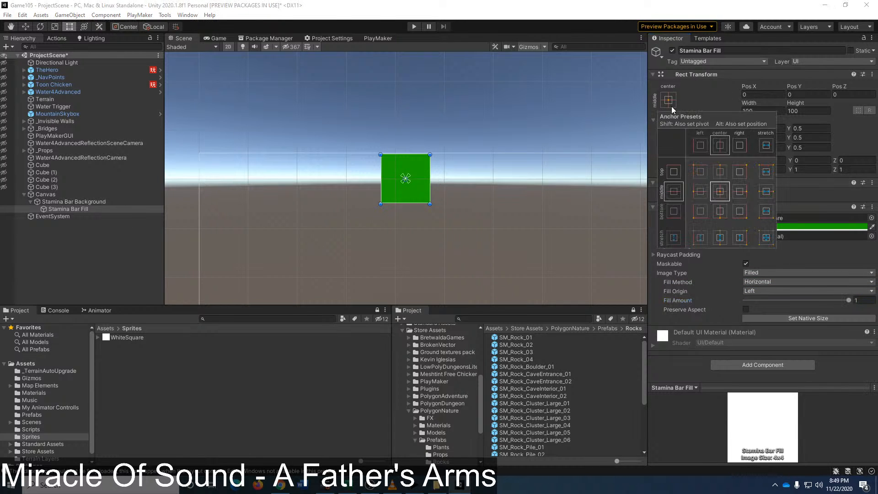
left_click(766, 238)
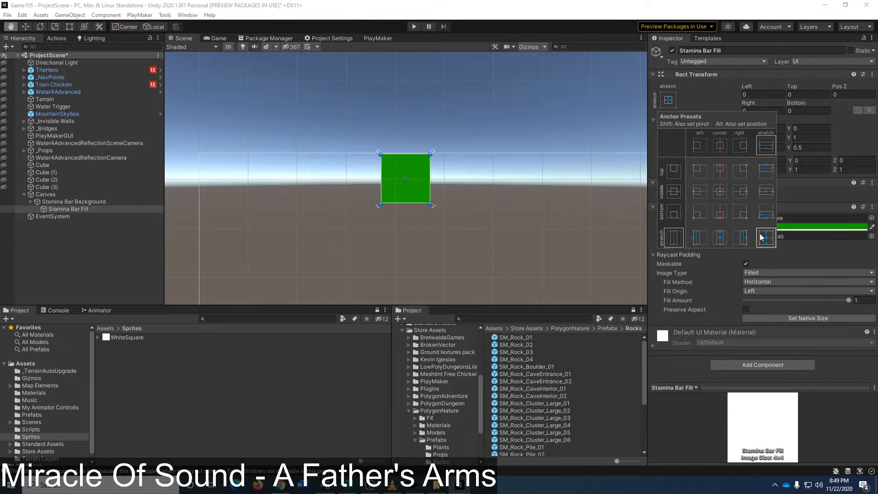
Step: Anchor the Stamina Bar Background to the canvas's top-left and extend its anchors horizontally to a maximum X of 0.5
left_click(84, 202)
scroll(519, 233, "down", 4)
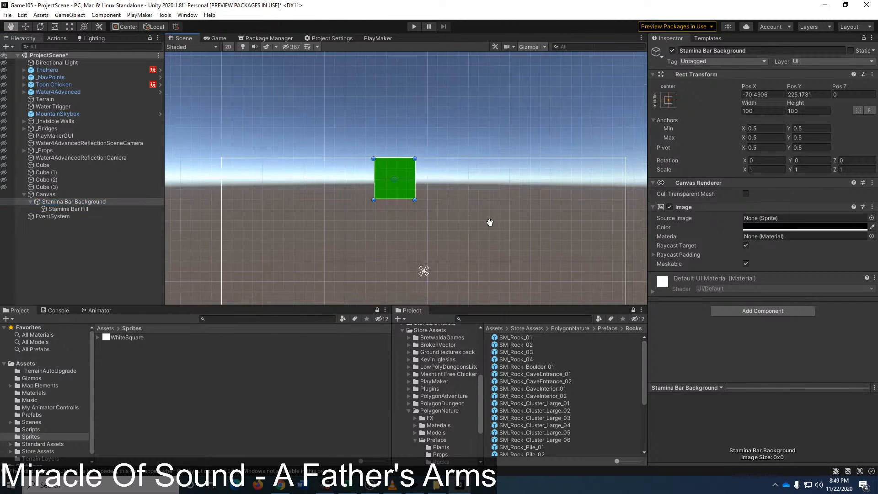
left_click(668, 100)
left_click(701, 172)
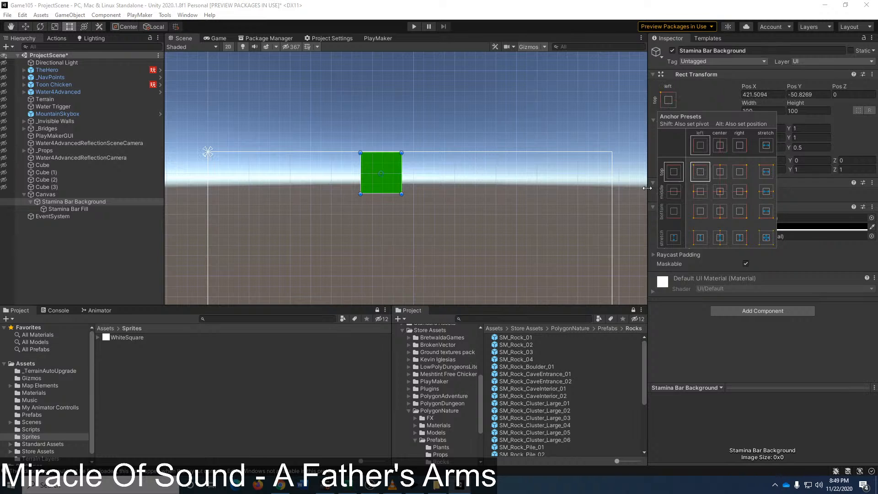
left_click_drag(212, 154, 416, 158)
left_click(763, 137)
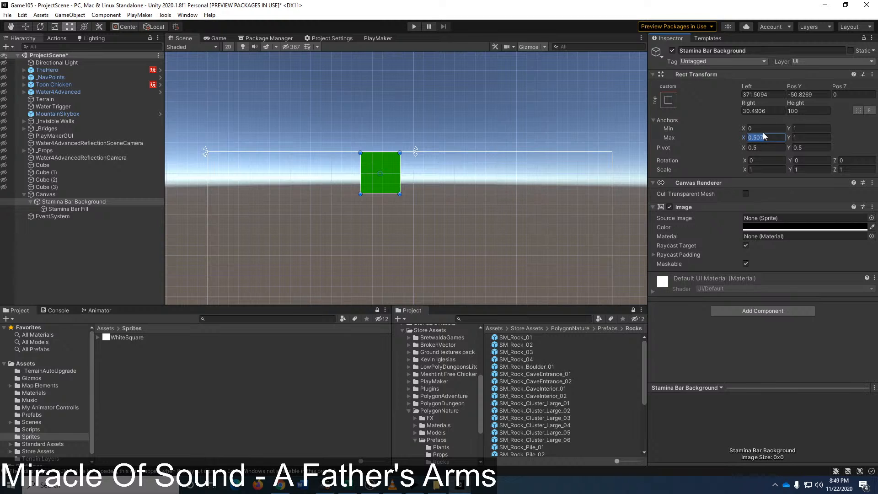
type(".5")
Step: Reshape the Stamina Bar Background into a thin bar about 17.4 high near the canvas's top-left corner, and save the scene
left_click_drag(396, 188, 322, 163)
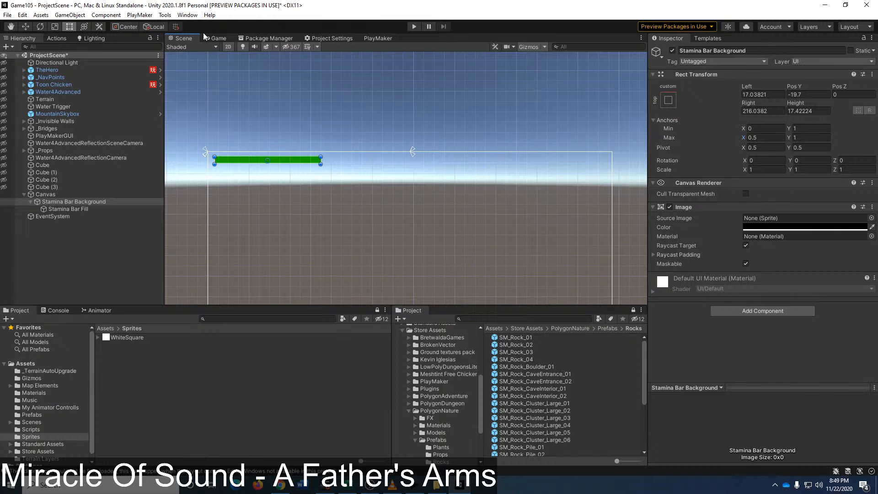
key("ctrl+s")
Step: Playtest the game briefly to check how the stamina bar displays on screen
left_click(413, 27)
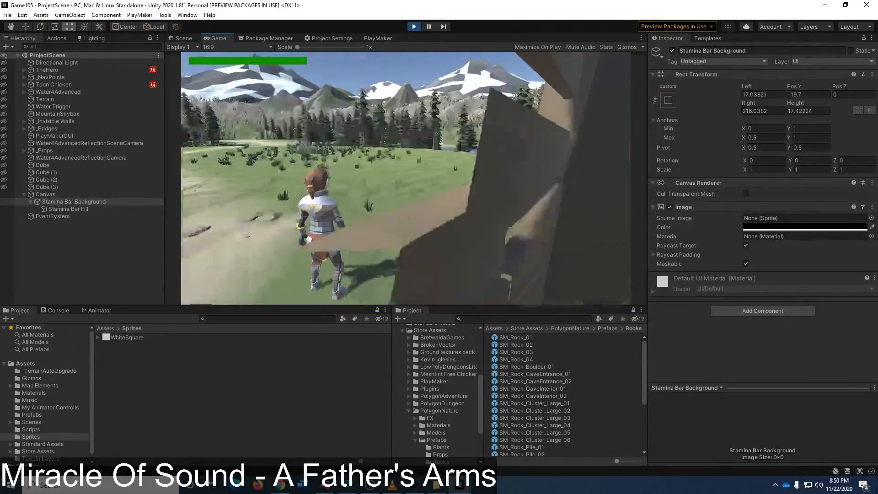
key("w")
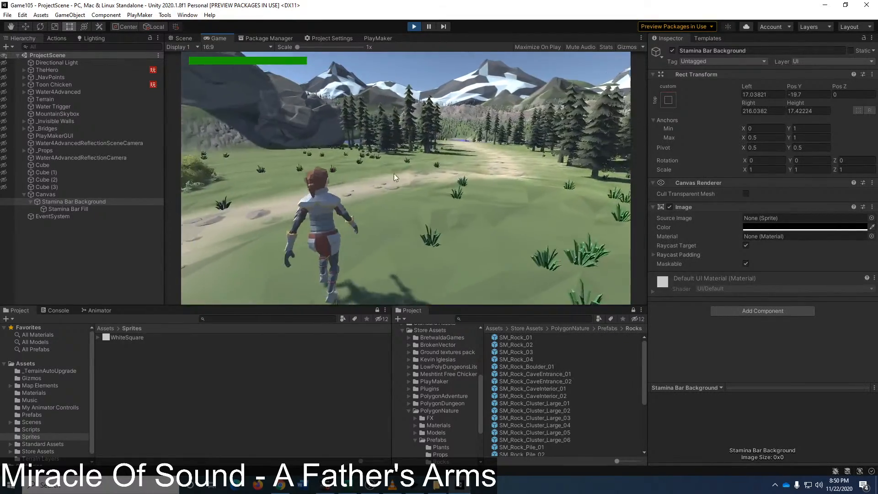
left_click(413, 27)
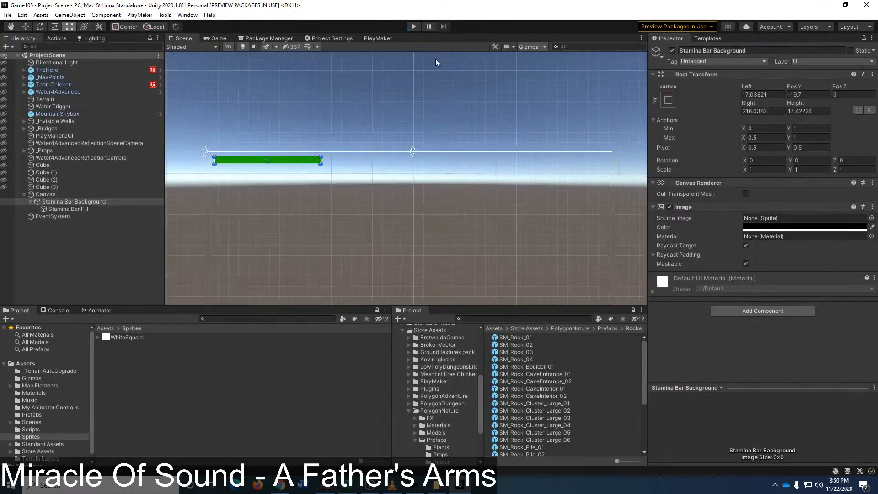
Step: Assign the Stamina Bar Fill object to the staminaFill control of TheHero's UI Control FSM
left_click(54, 70)
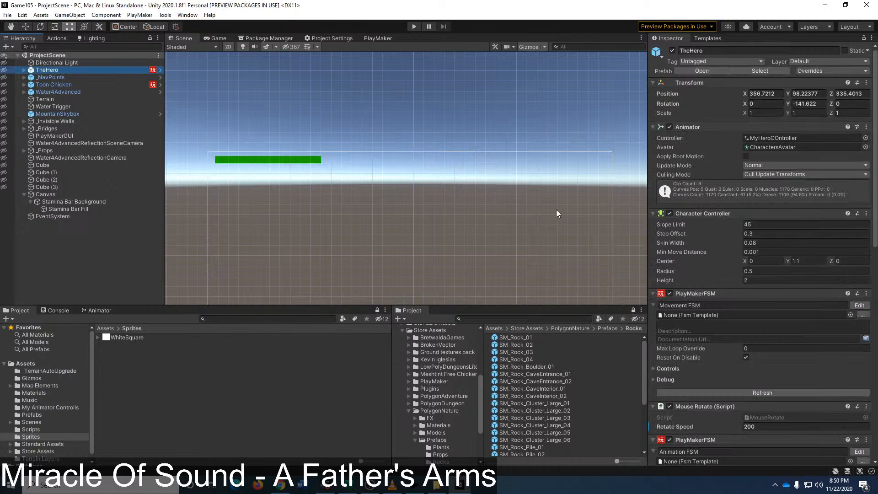
scroll(714, 389, "down", 10)
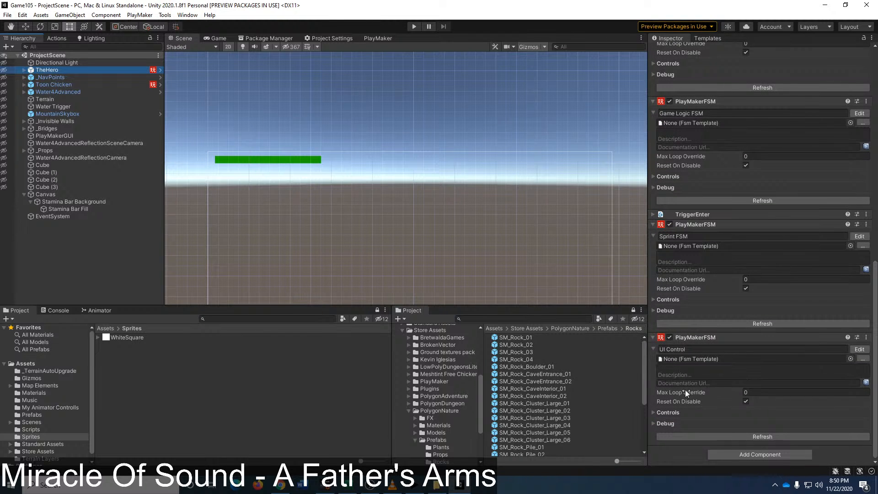
left_click(660, 412)
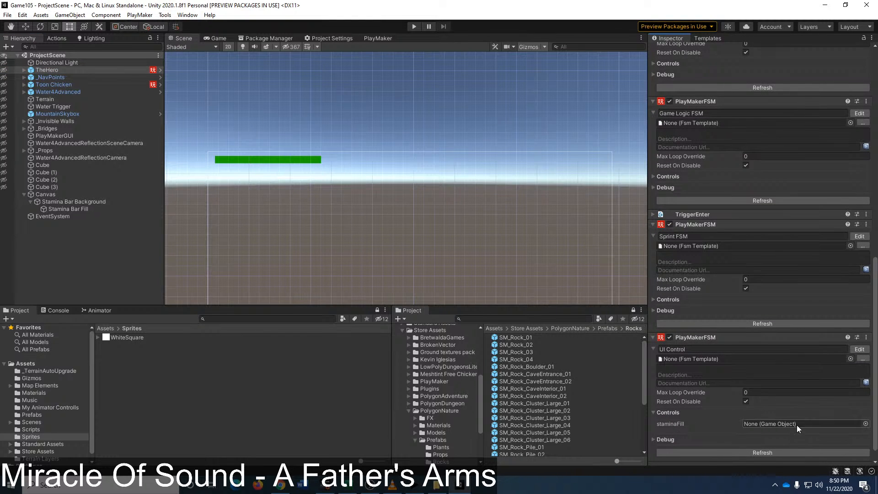
left_click_drag(90, 210, 755, 424)
Step: Playtest the game, sprinting with the hero to check that the stamina bar responds
left_click(413, 27)
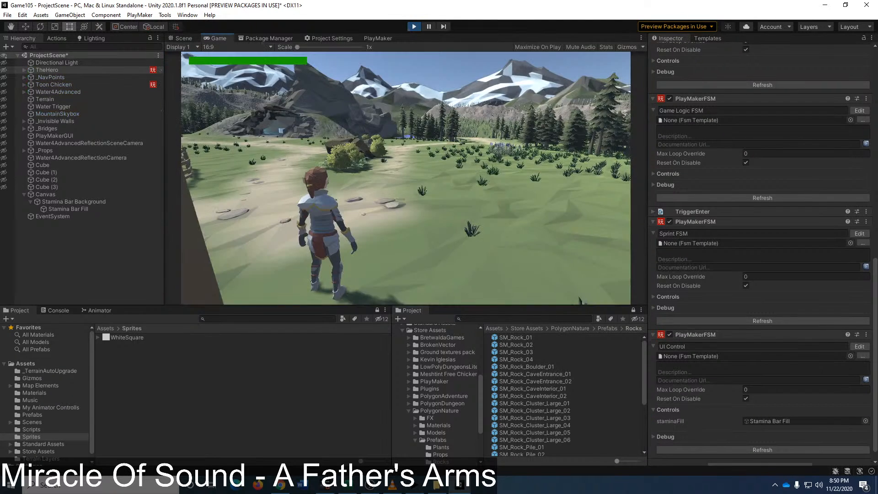
key("shift+w")
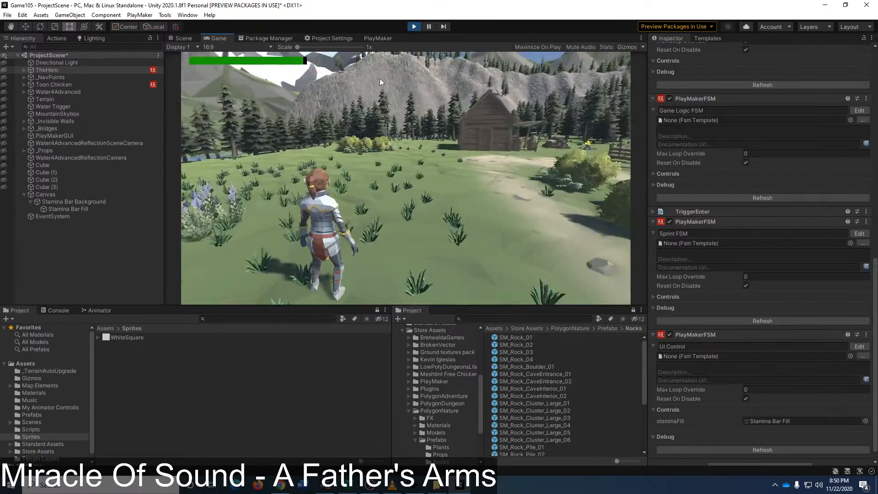
key("ctrl+p")
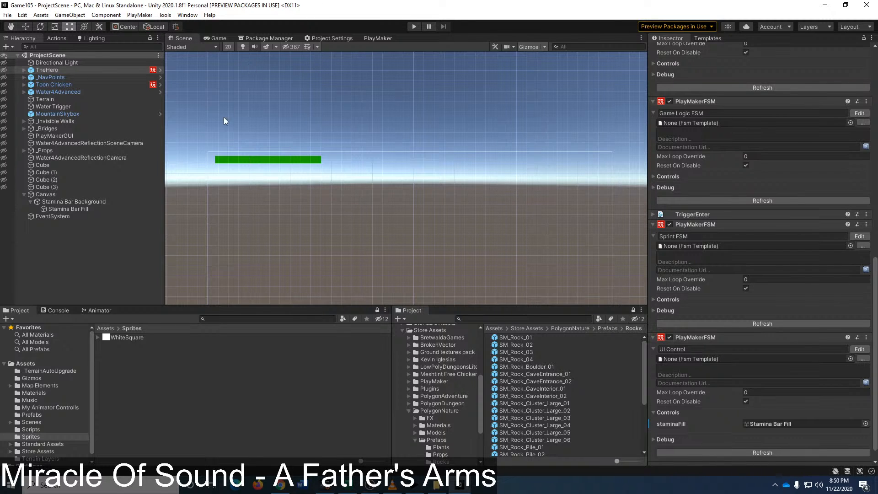
Step: Return the scene to 3D with all hidden objects shown, and frame the fenced chicken pen
left_click(230, 48)
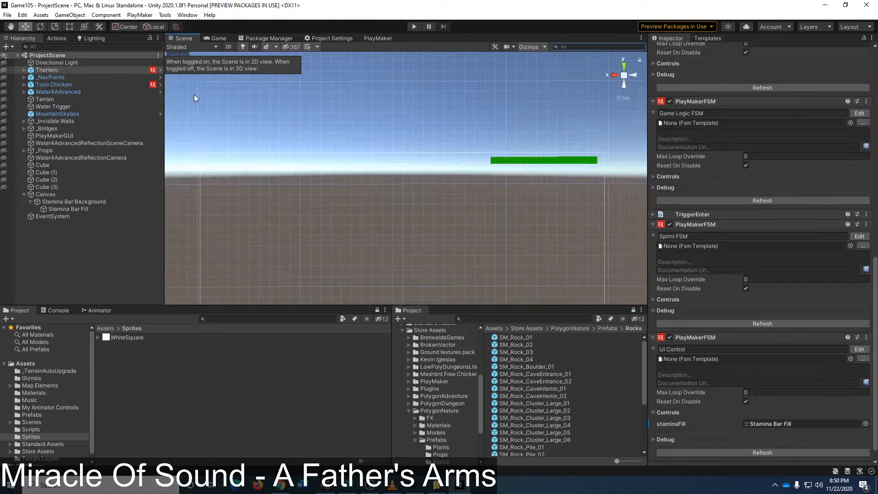
left_click(5, 56)
left_click(5, 57)
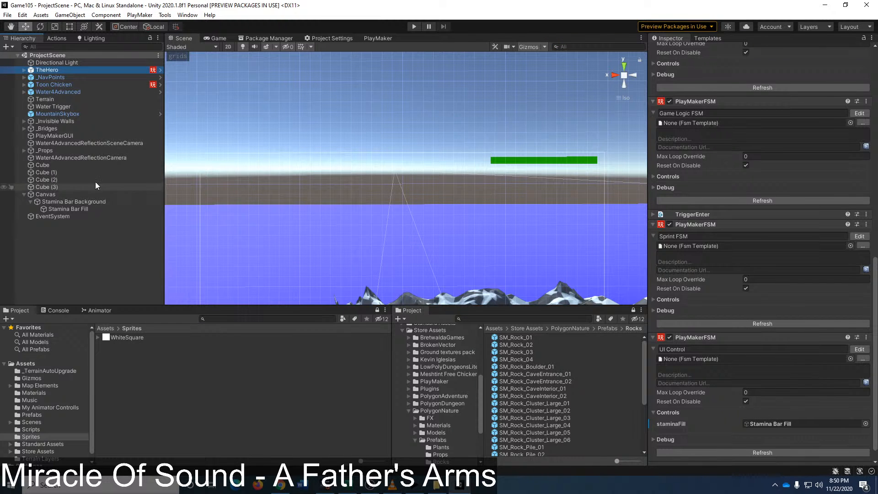
double_click(46, 69)
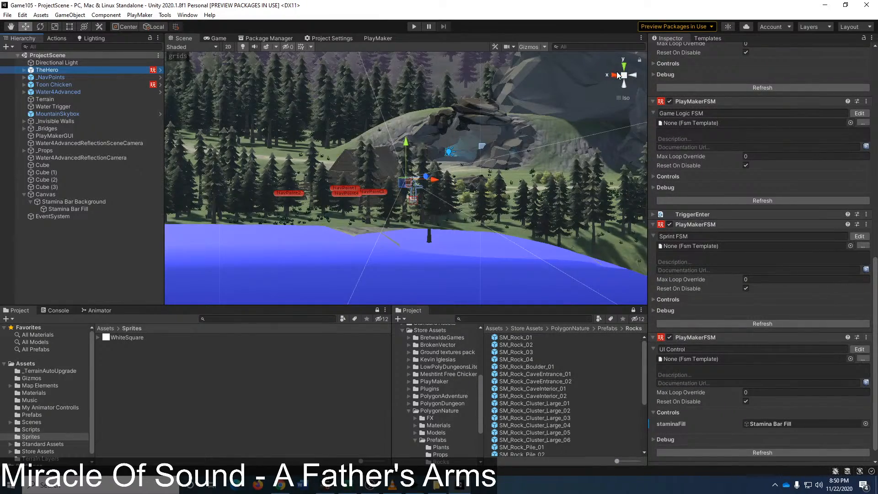
right_click_drag(618, 73, 221, 171)
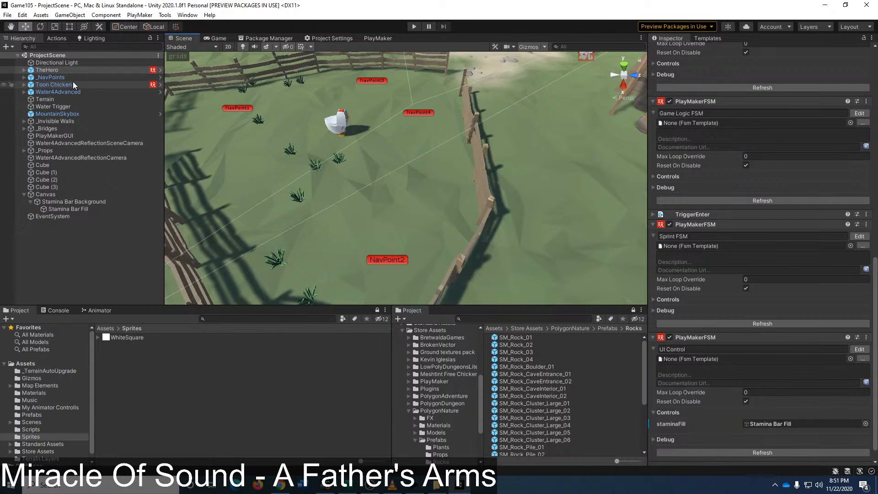
Step: Collapse the Canvas and move _NavPoints and Toon Chicken to the end of the scene hierarchy
left_click(24, 194)
left_click_drag(51, 78, 54, 96)
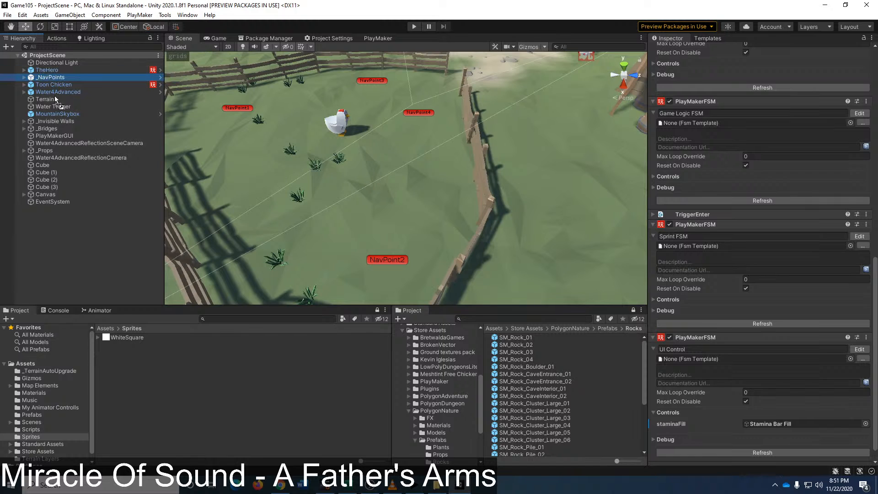
left_click_drag(44, 207, 15, 206)
right_click(15, 205)
left_click(130, 260)
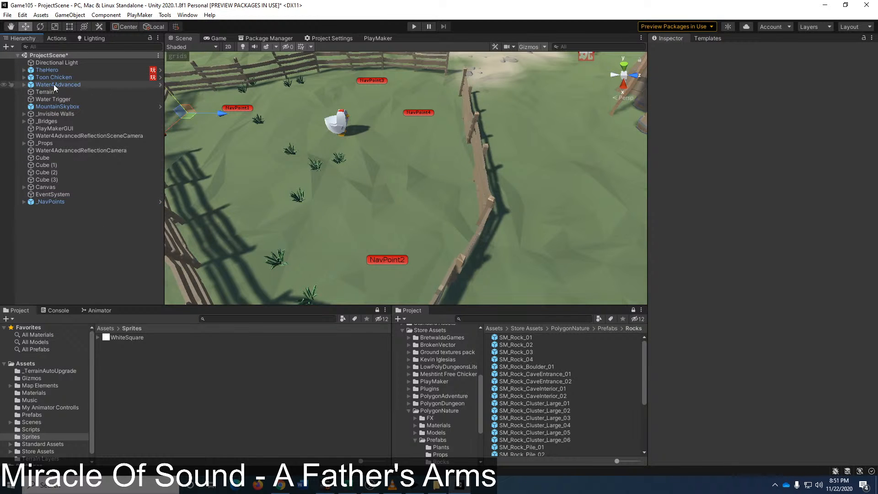
left_click_drag(56, 77, 44, 207)
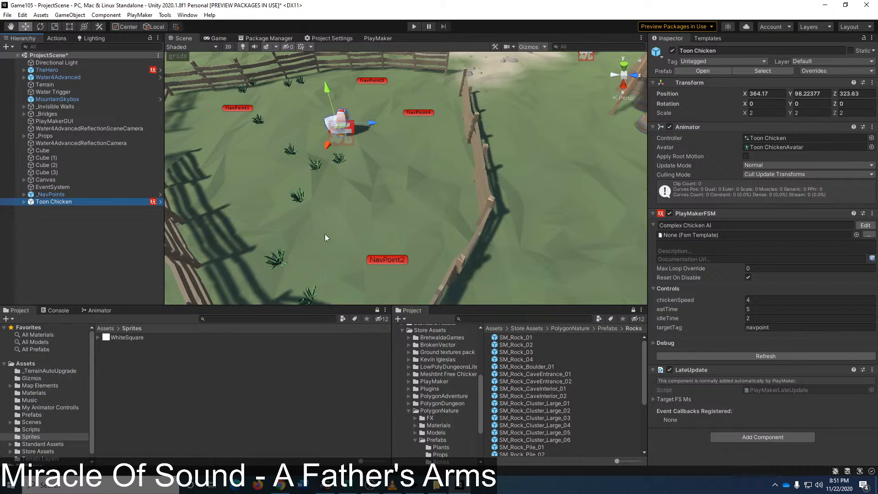
Step: Check NavPoint1's tag and review the tags defined in the project's Tags and Layers settings
left_click(23, 195)
left_click(56, 201)
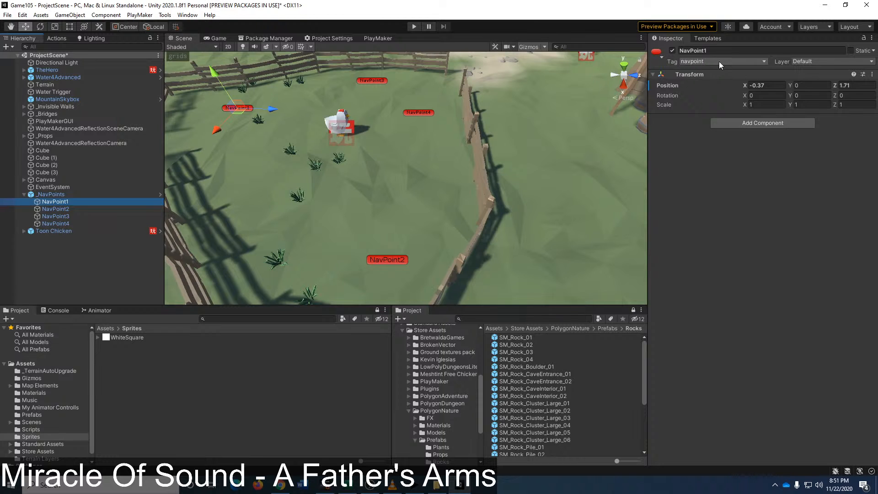
left_click(322, 39)
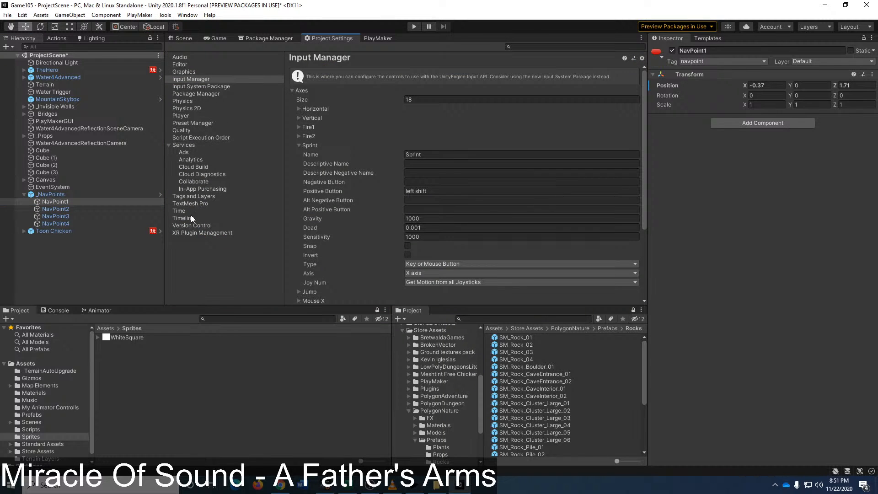
left_click(200, 195)
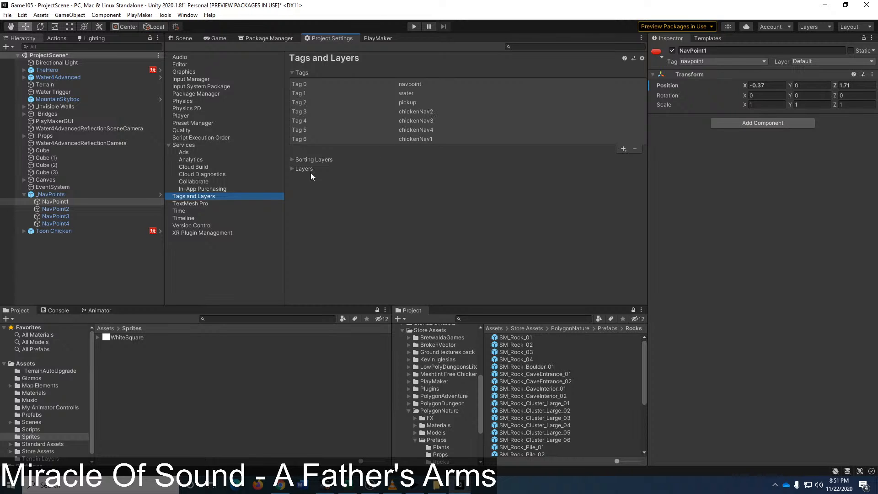
Step: Rename the Toon Chicken object to Chicken Saved 1
left_click(67, 196)
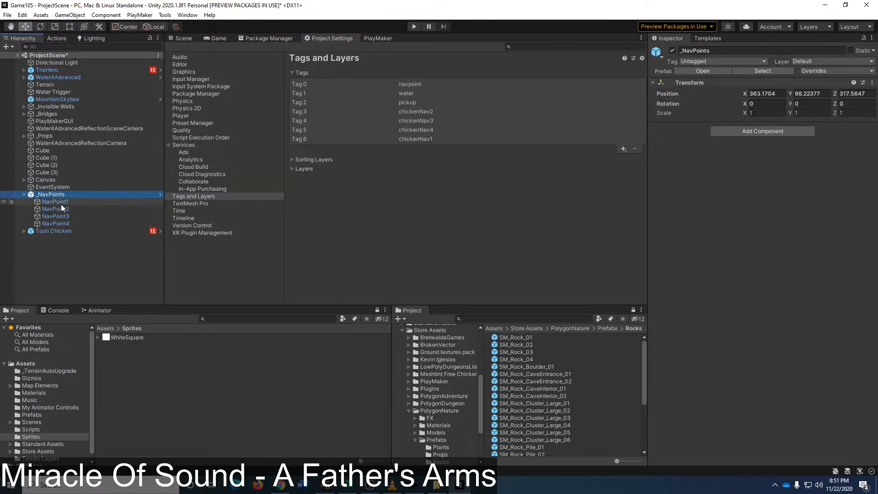
left_click(65, 231)
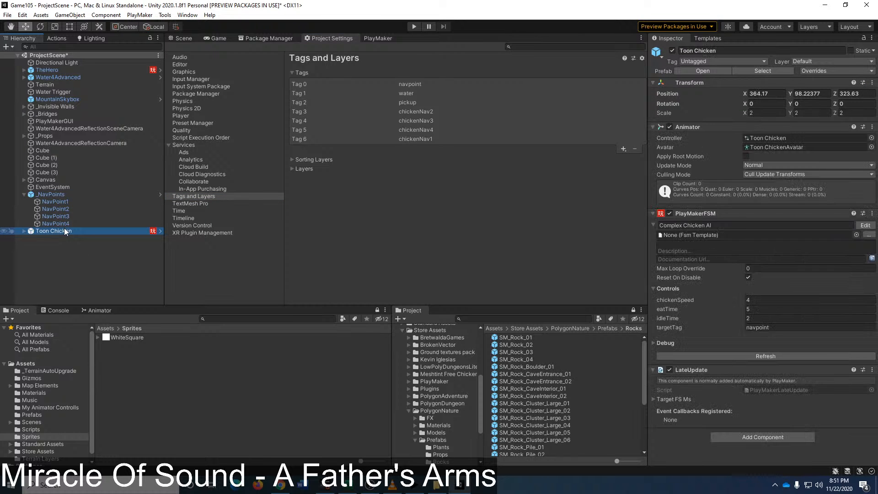
left_click(64, 228)
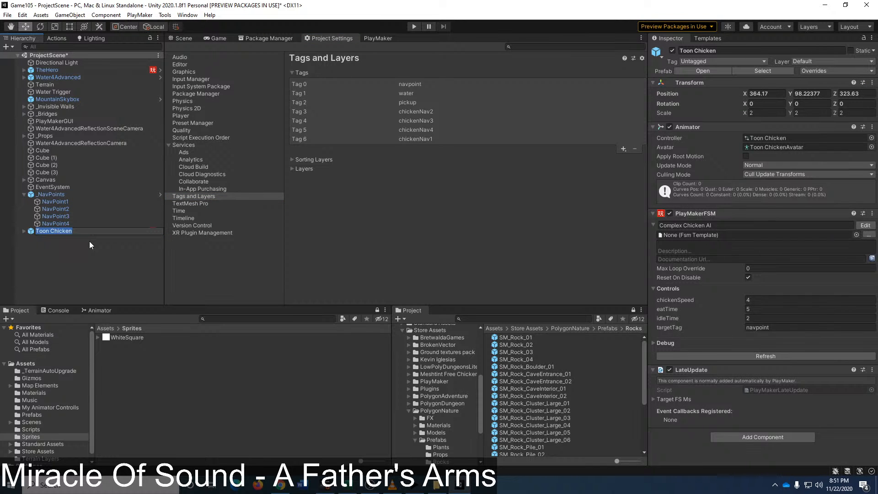
type("Chicken Saved 1")
key("Return")
Step: Rename the _NavPoints group to Chick 1 Navpoints
key("Up")
key("Up")
key("Up")
key("Up")
key("Up")
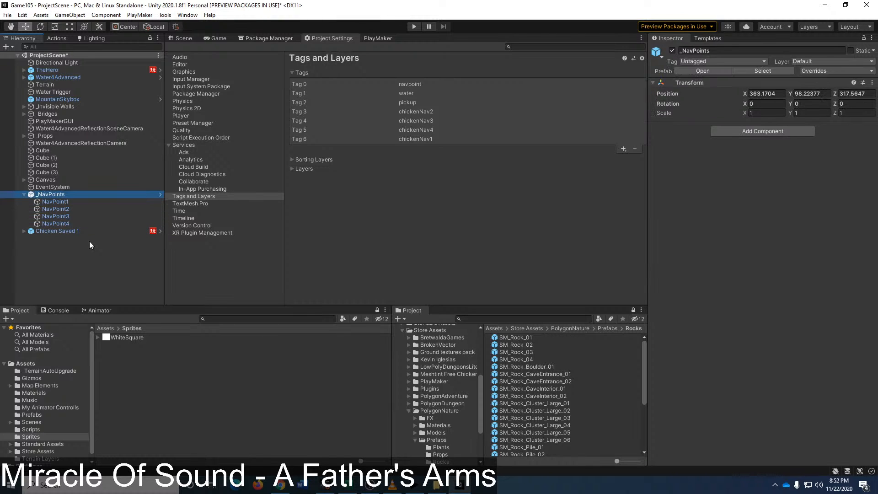
key("F2")
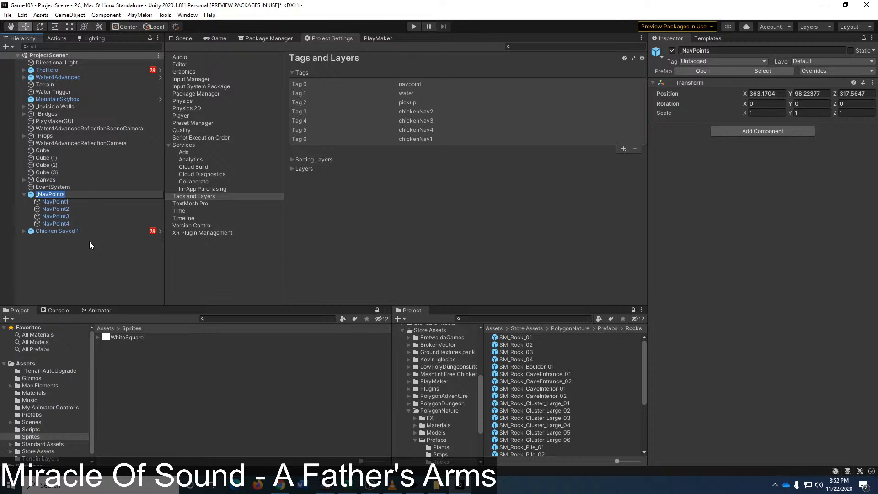
type("Chick 1 Nav")
key("BackSpace")
key("BackSpace")
key("BackSpace")
type("Navpoints")
key("Return")
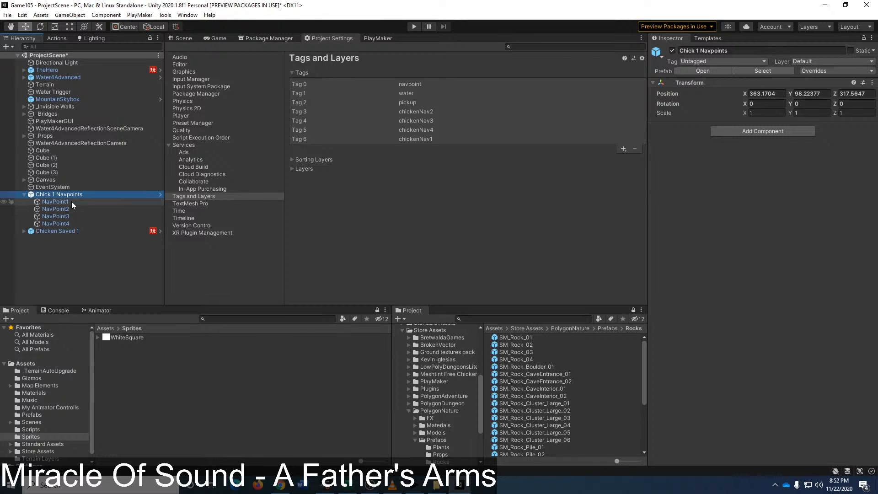
Step: Assign the chickenNav1 tag to NavPoint1 through NavPoint4 under Chick 1 Navpoints and save the scene
left_click(70, 202)
left_click(67, 223, "shift")
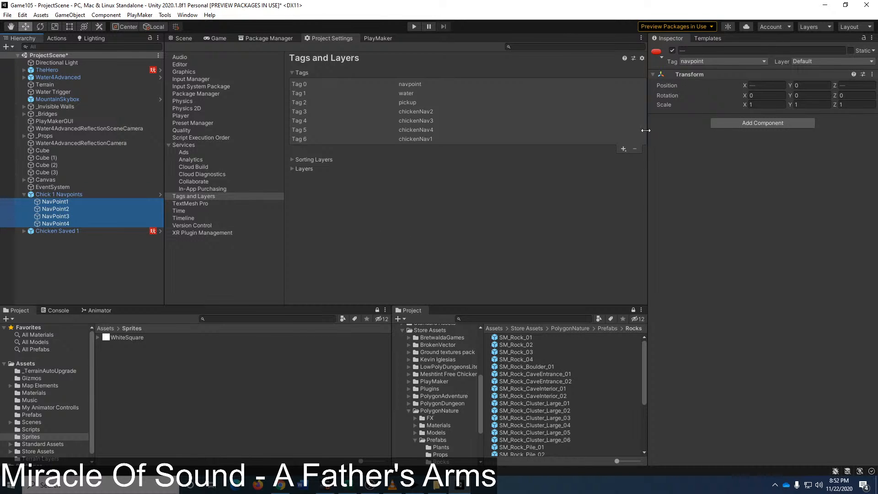
left_click(720, 63)
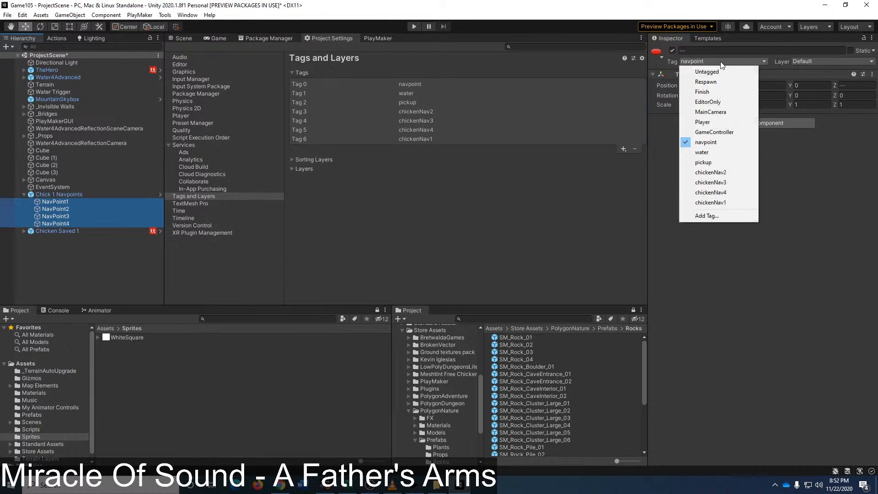
left_click(725, 203)
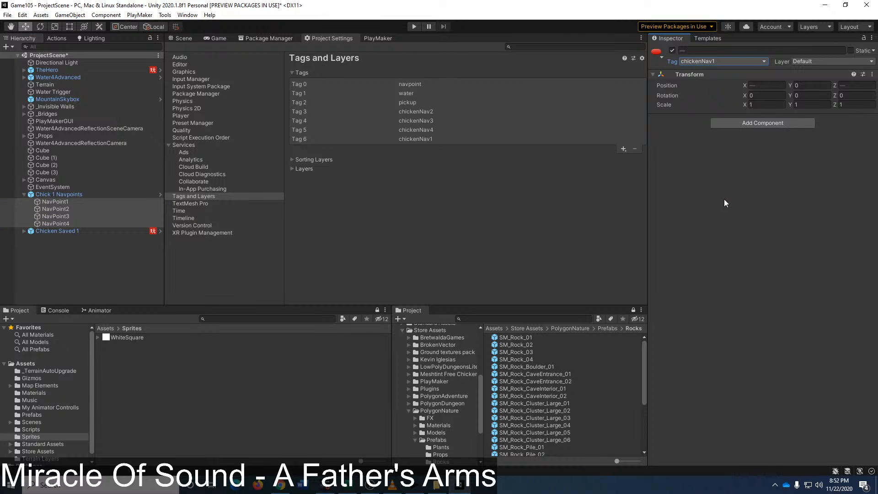
left_click(90, 275)
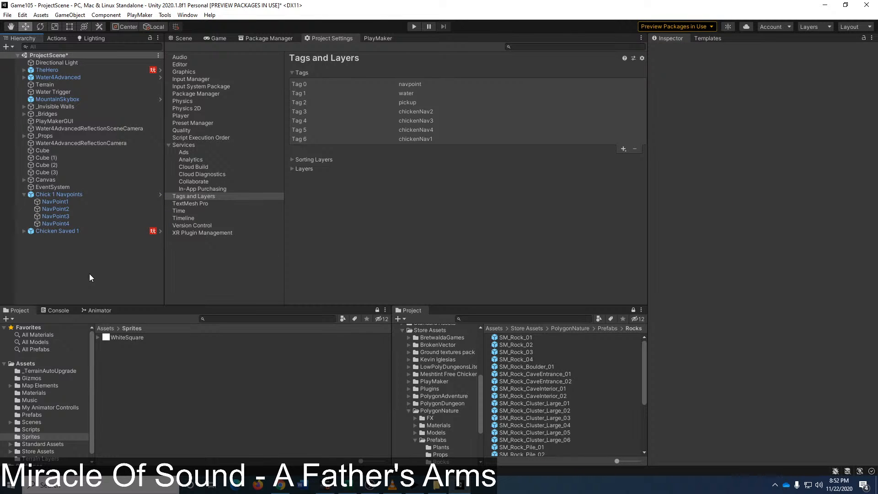
key("ctrl+s")
Step: Play-test the scene by walking the hero through the fenced pen to look for the saved chicken
left_click(414, 26)
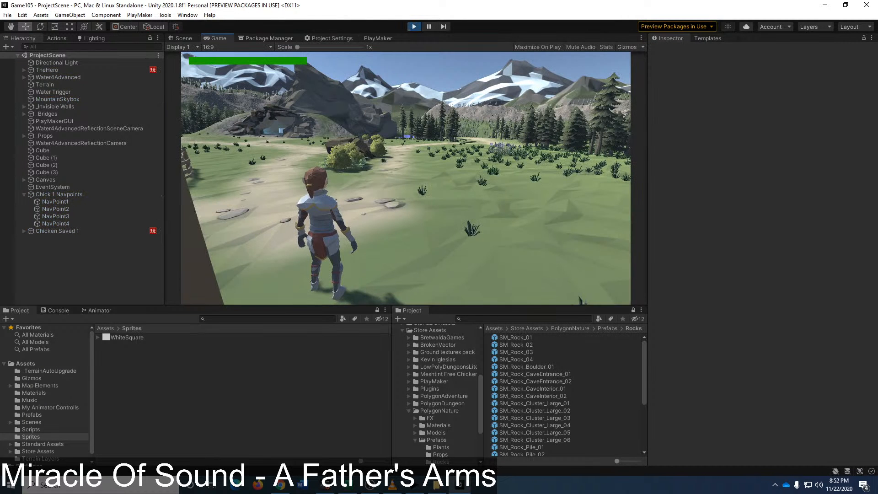
key("w")
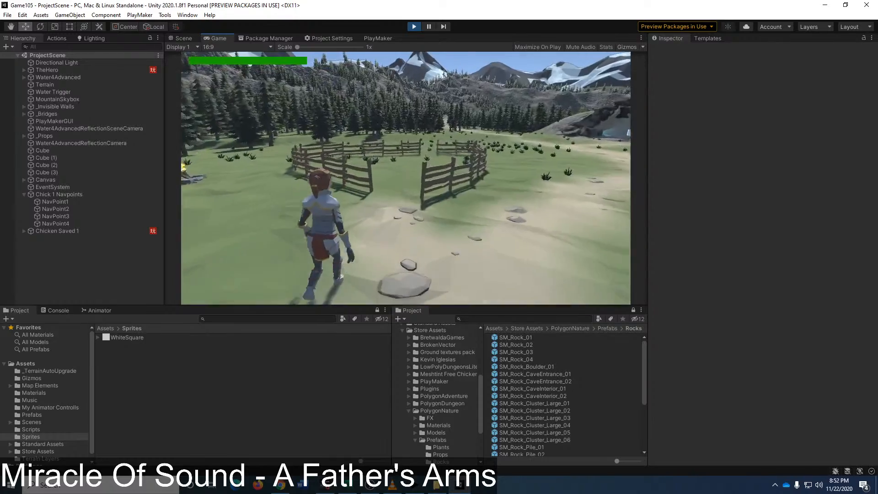
key("w")
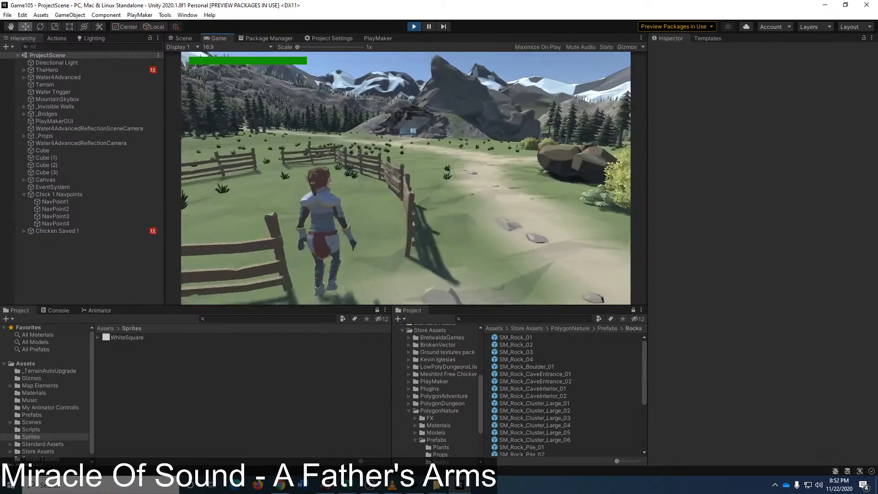
key("w")
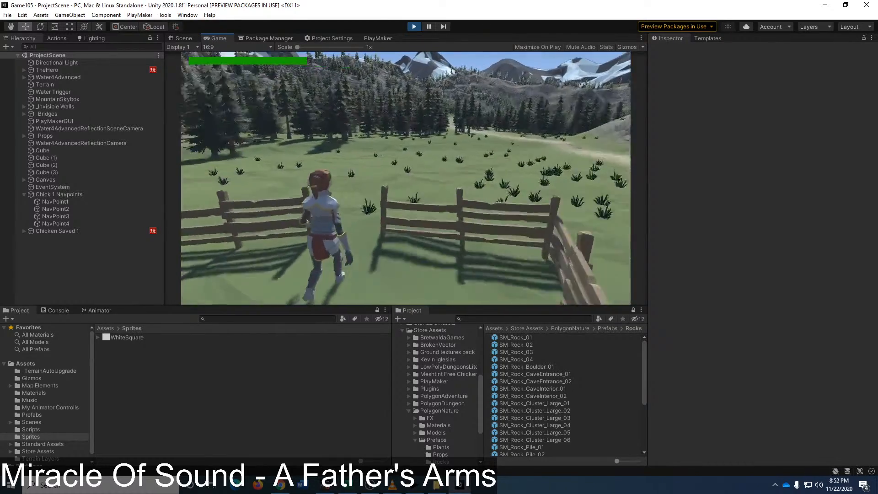
key("w")
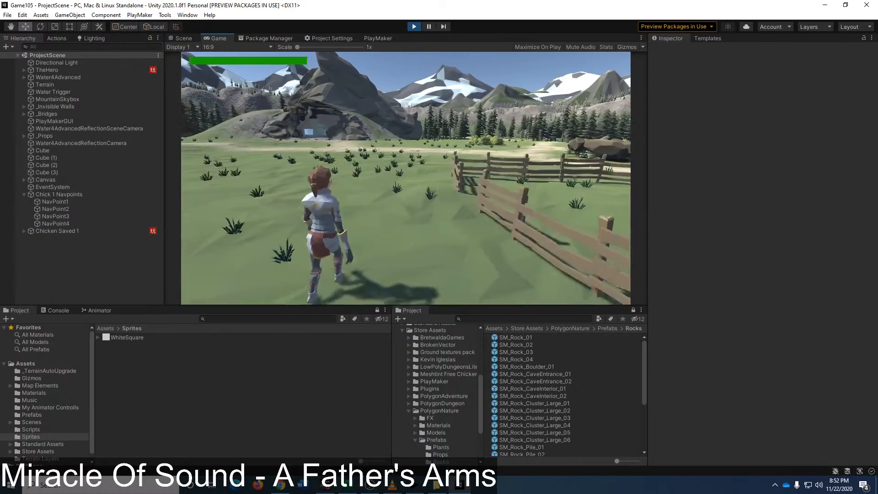
key("w")
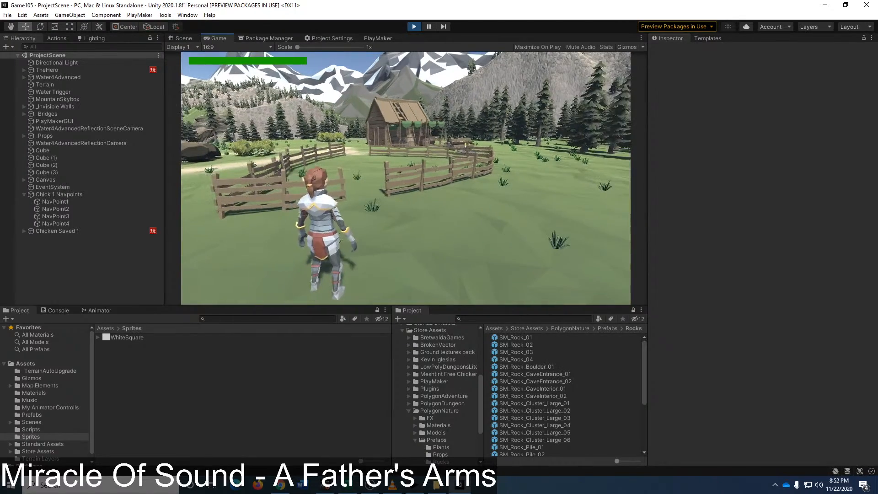
key("Escape")
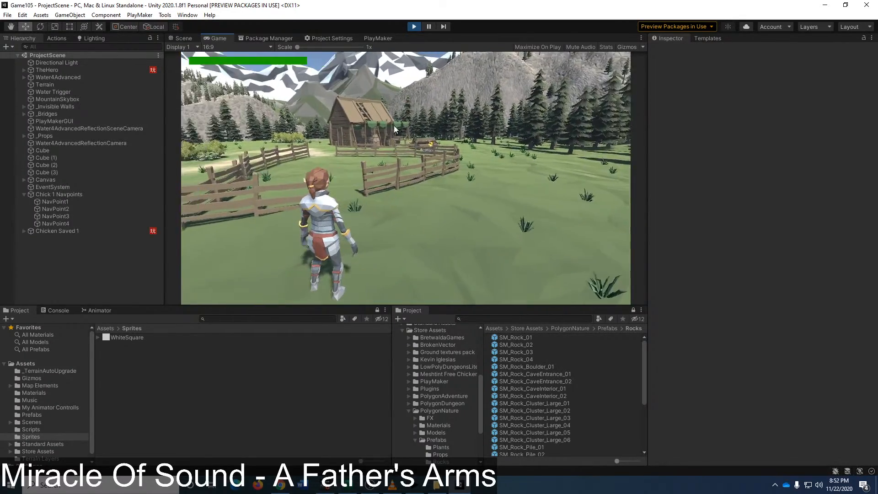
Step: Inspect the navpoints and Chicken Saved 1's FSM controls and targetTag while the game runs, and end play mode
left_click(183, 39)
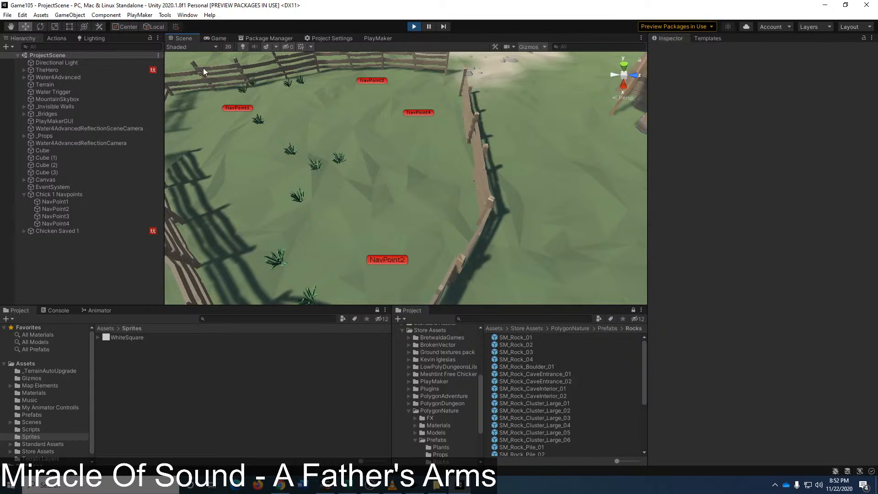
left_click(92, 200)
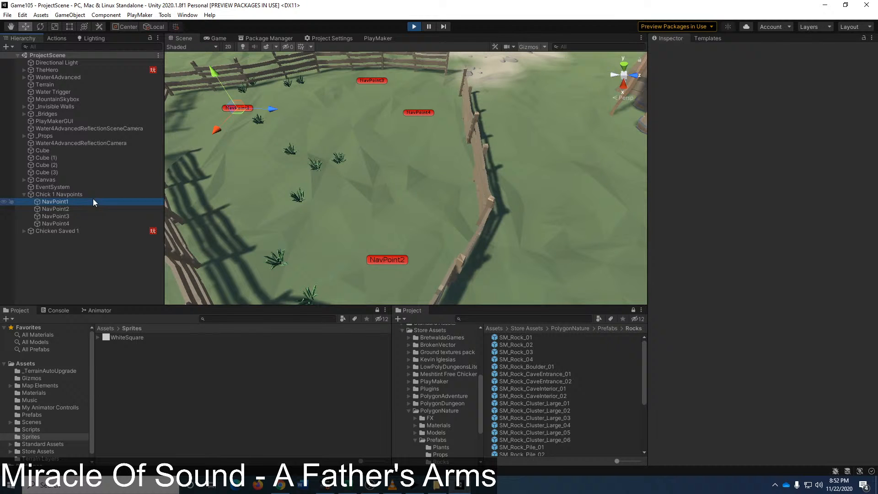
left_click(75, 231)
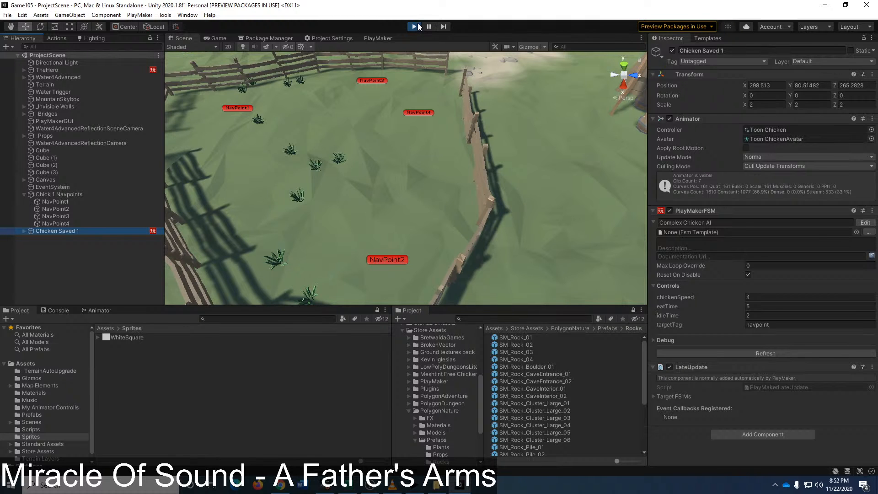
left_click(653, 397)
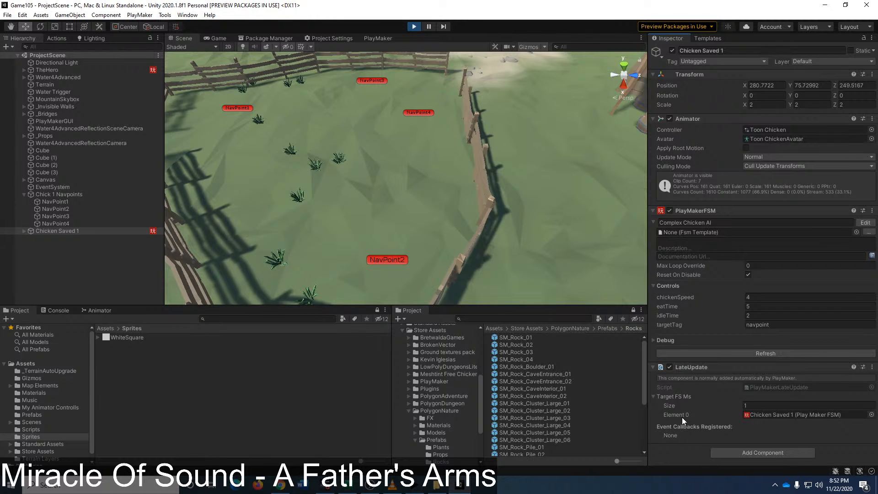
left_click(654, 396)
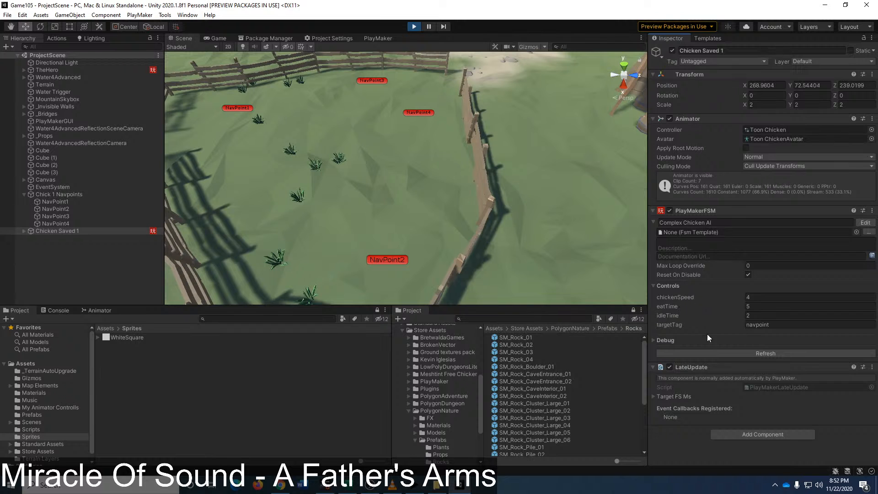
left_click(785, 325)
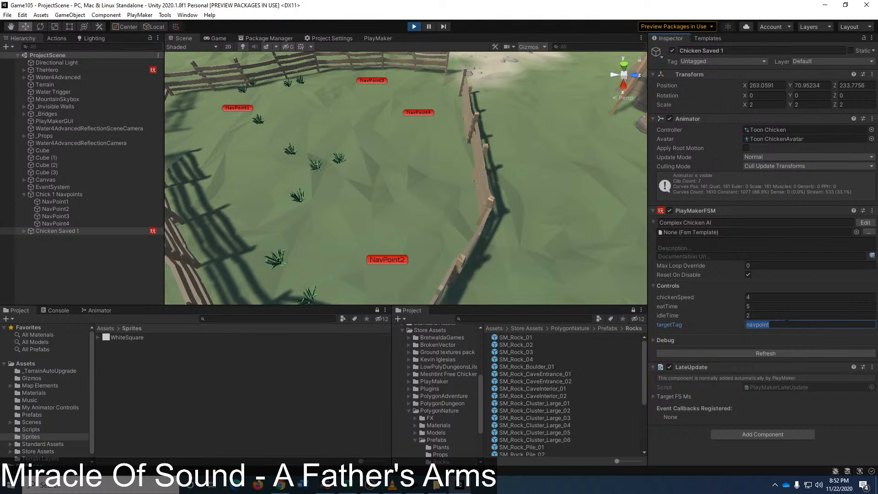
left_click(417, 27)
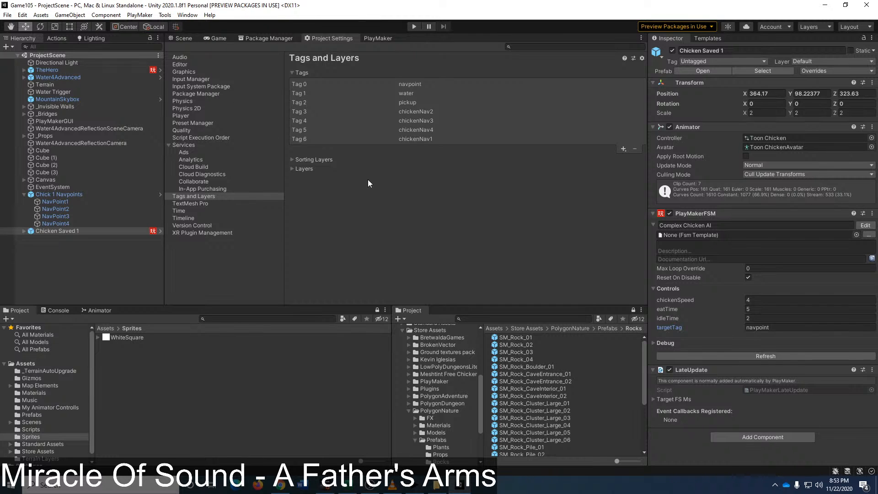
Step: Set the targetTag control of Chicken Saved 1's Complex Chicken AI to chickenNav1
left_click(787, 328)
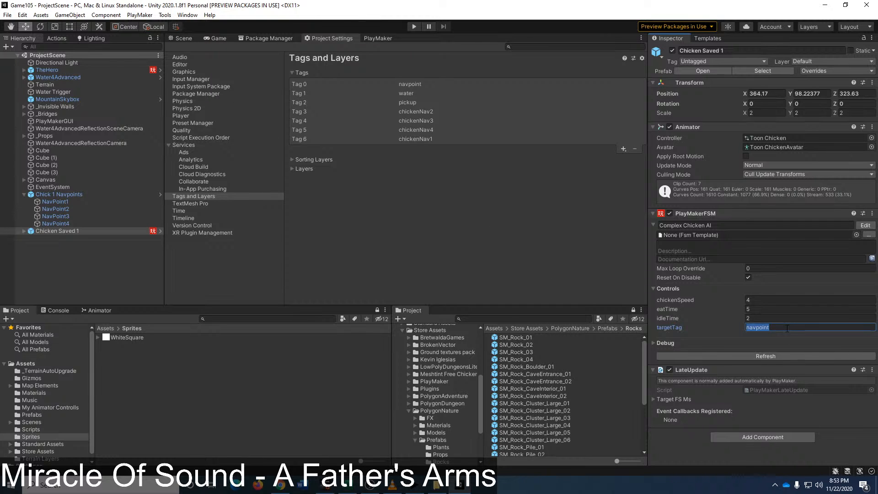
type("chick")
type("enNav1")
Step: Play-test the scene and walk the hero to the pen to check how Chicken Saved 1 moves
left_click(417, 27)
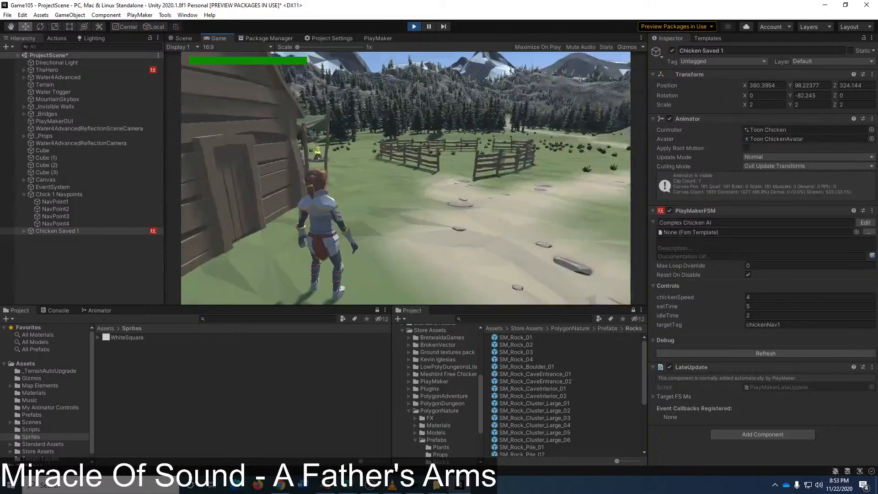
key("w")
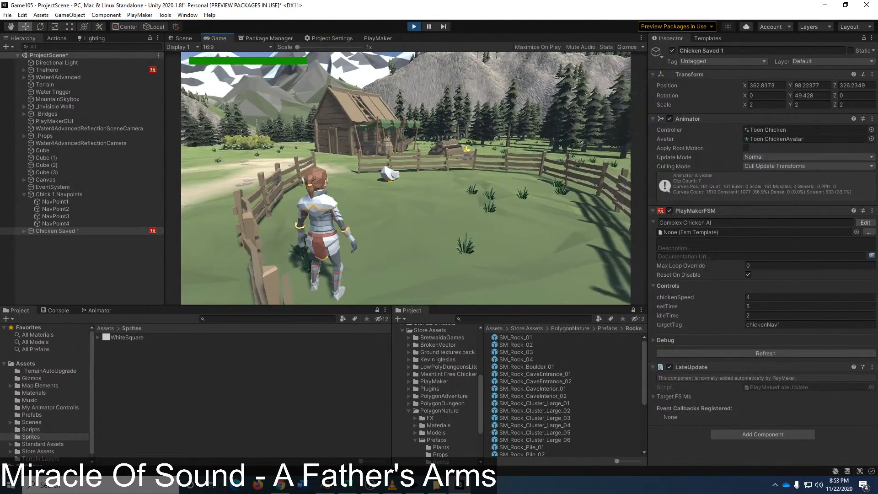
left_click(414, 27)
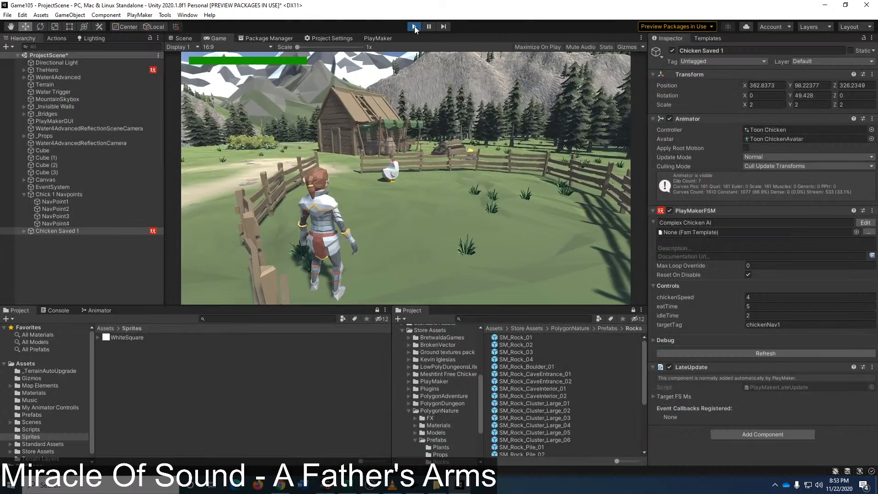
Step: Duplicate Chicken Saved 1 three times in the scene hierarchy
left_click(76, 231)
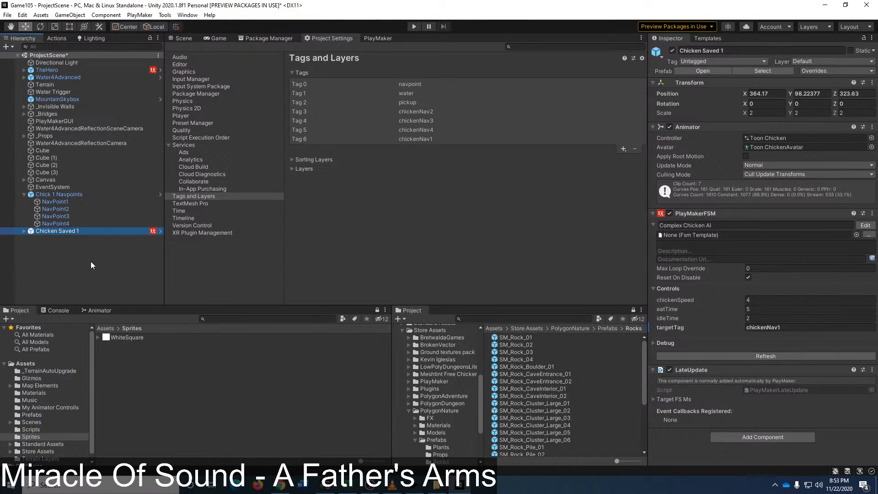
key("ctrl+d")
key("ctrl+d")
key("ctrl+d")
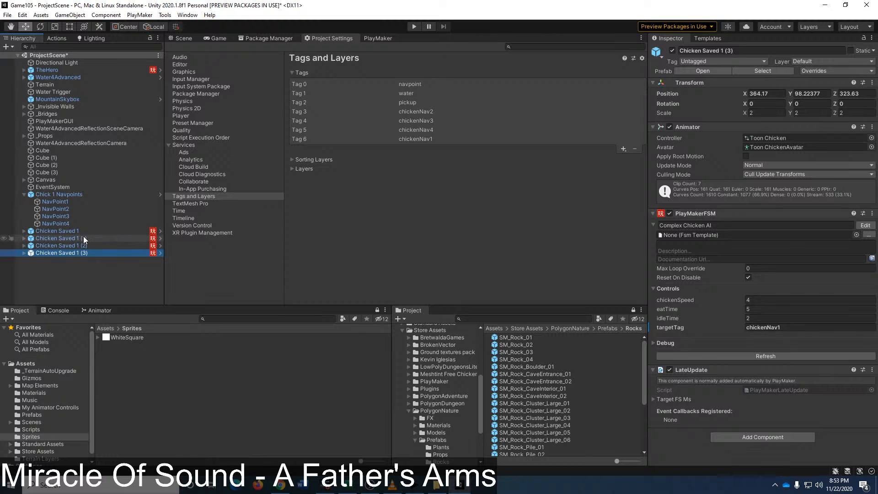
Step: Rename the first copy of the chicken to Chicken Saved 2
left_click(84, 238)
left_click(83, 237)
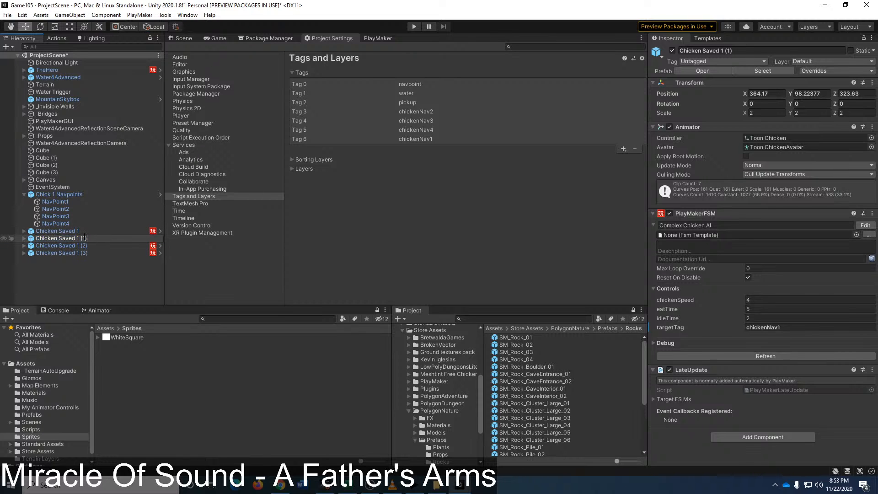
key("BackSpace")
key("BackSpace")
key("BackSpace")
key("BackSpace")
type("2")
key("Return")
Step: Rename the other two chicken copies to Chicken Saved 3 and Chicken Saved 4
key("Down")
key("F2")
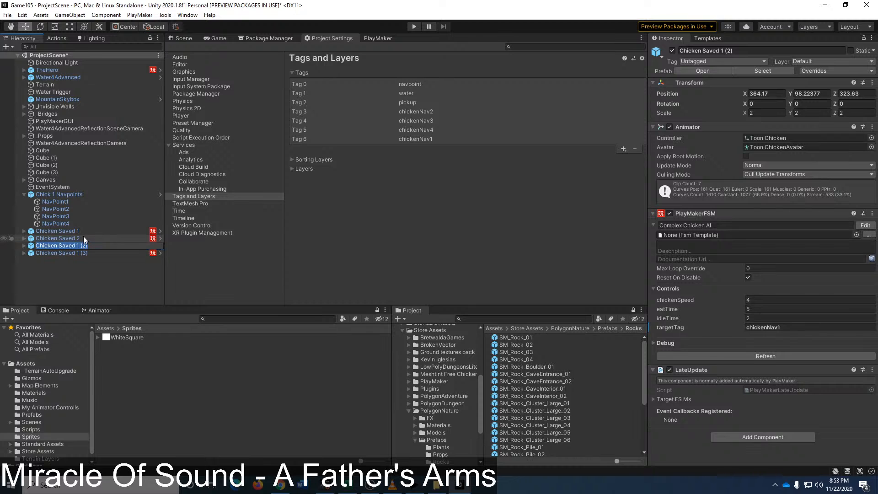
key("End")
type("3")
key("Return")
key("Down")
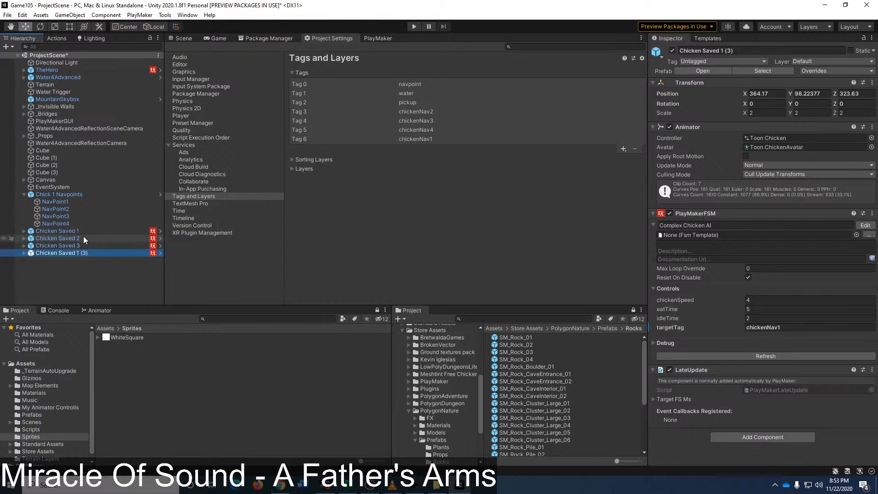
key("F2")
key("End")
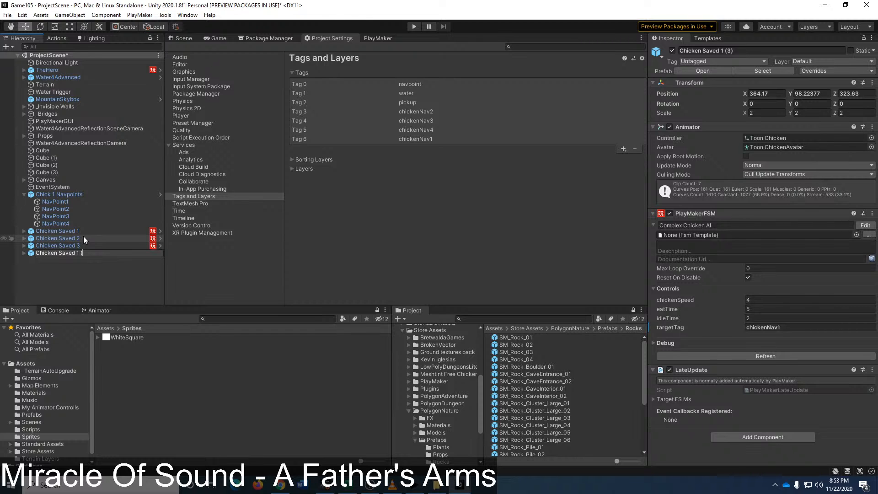
type("4")
key("Return")
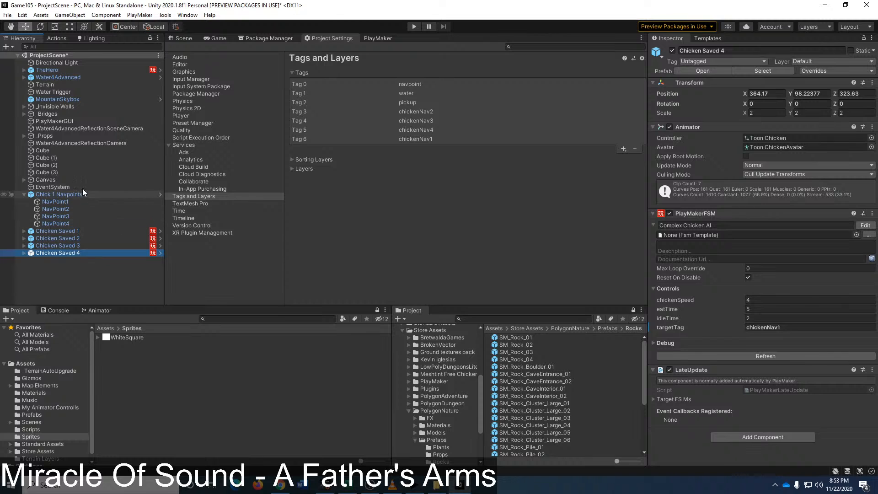
Step: Set the targetTag control of Chicken Saved 2 to chickenNav2
left_click(78, 238)
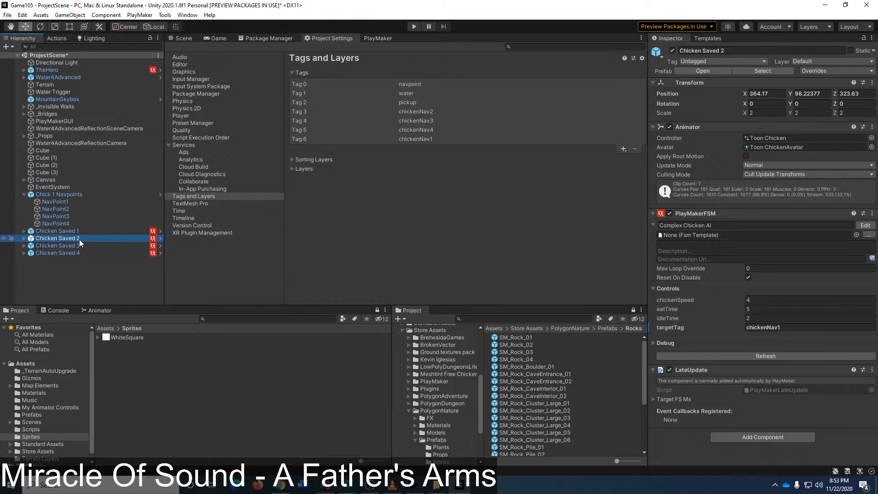
left_click(819, 327)
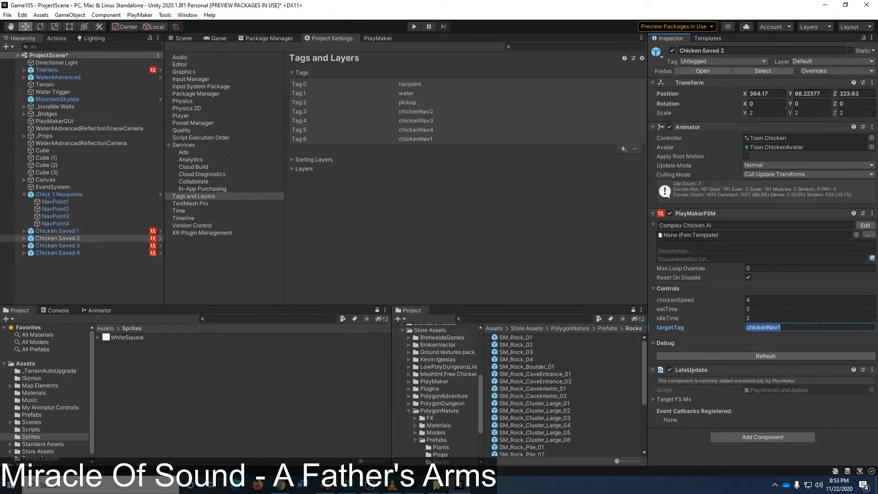
left_click(820, 326)
key("BackSpace")
type("2")
Step: Set the targetTag control of Chicken Saved 3 to chickenNav3
left_click(74, 245)
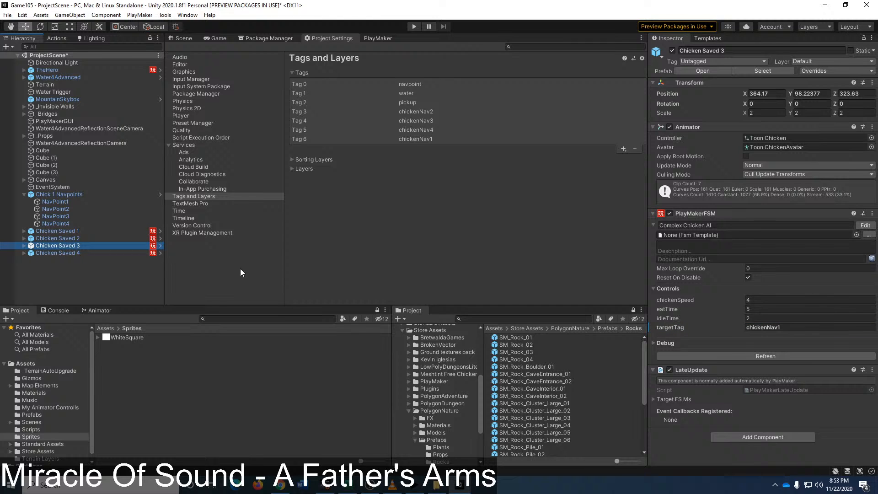
left_click(807, 326)
left_click(793, 325)
key("BackSpace")
type("3")
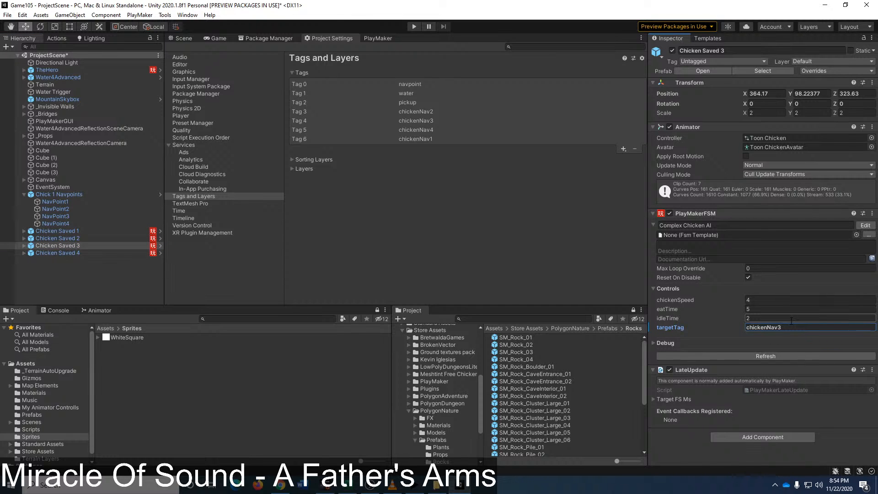
Step: Set the targetTag control of Chicken Saved 4 to chickenNav4
left_click(65, 253)
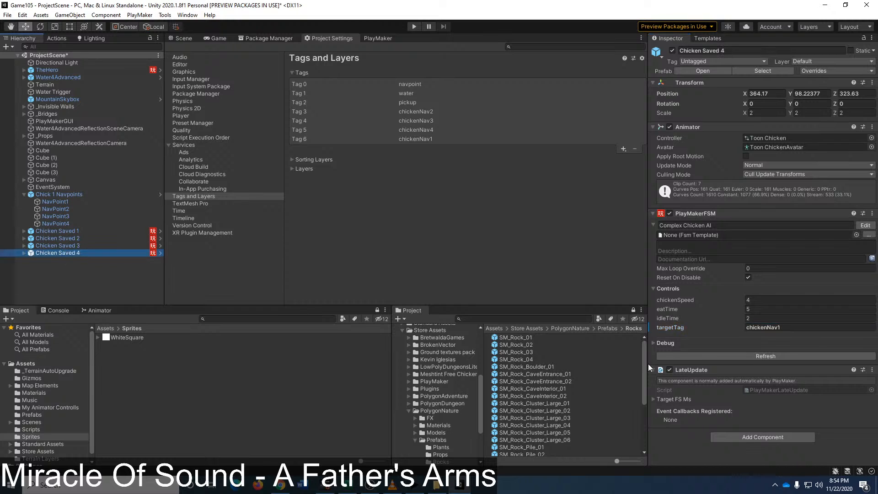
left_click(828, 326)
key("End")
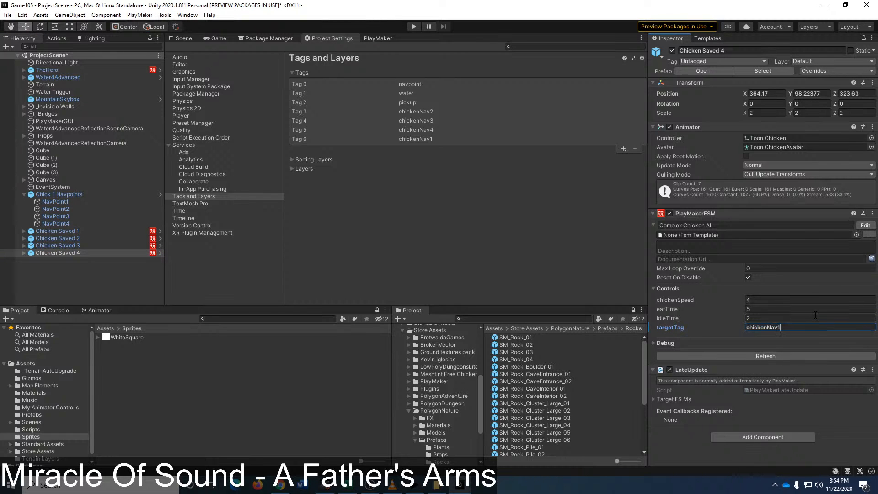
key("BackSpace")
type("4")
Step: Spread the overlapping saved chickens apart in the Scene view so each stands at its own spot in the pen
left_click(75, 195)
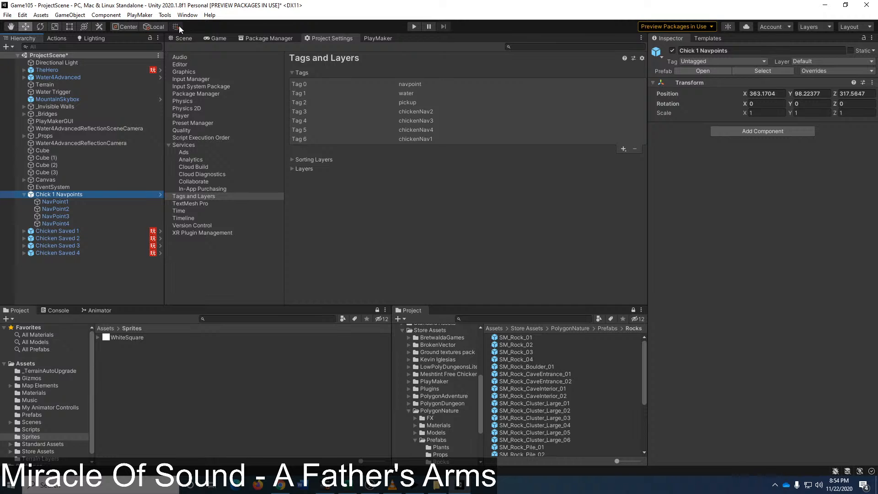
left_click(185, 39)
left_click(57, 231)
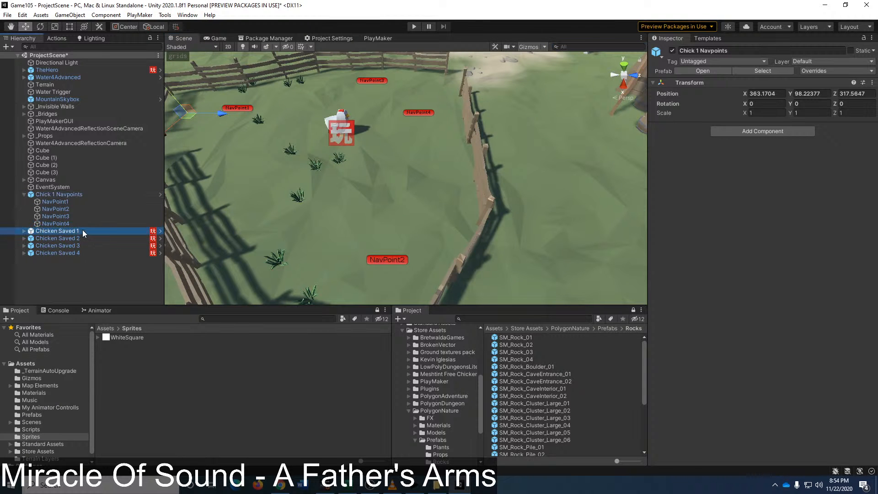
left_click_drag(340, 129, 291, 157)
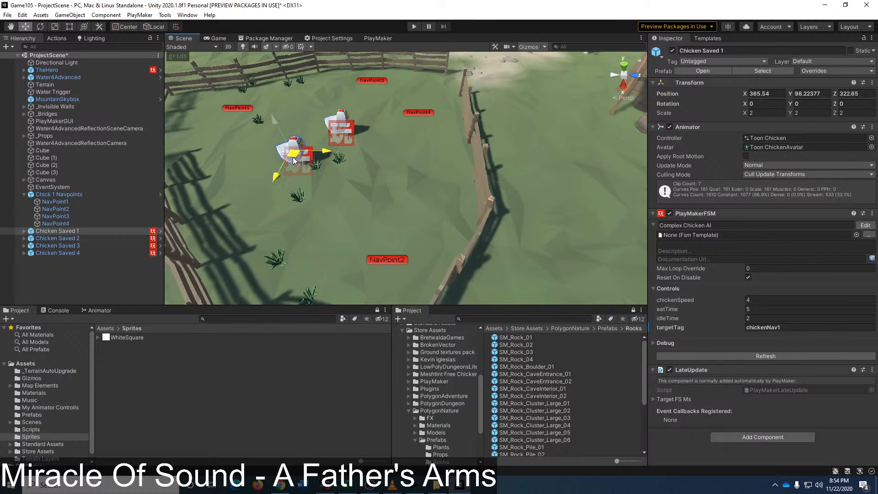
left_click(343, 129)
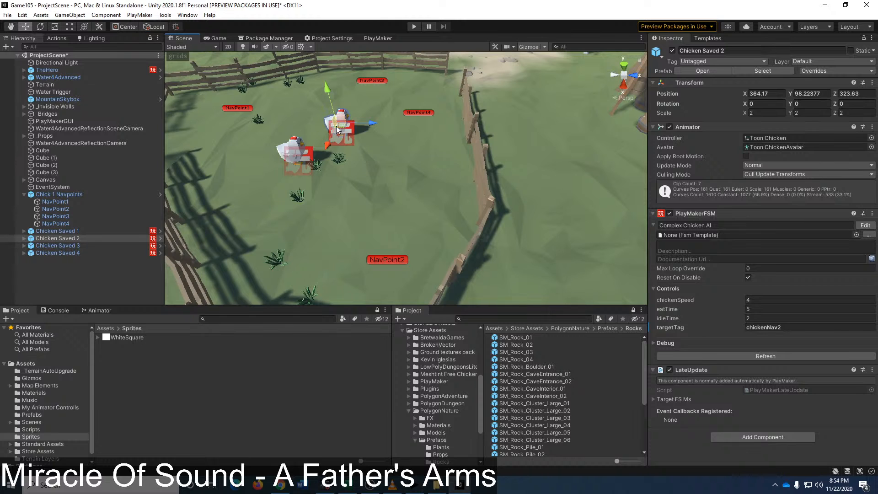
left_click_drag(339, 124, 375, 134)
left_click(348, 126)
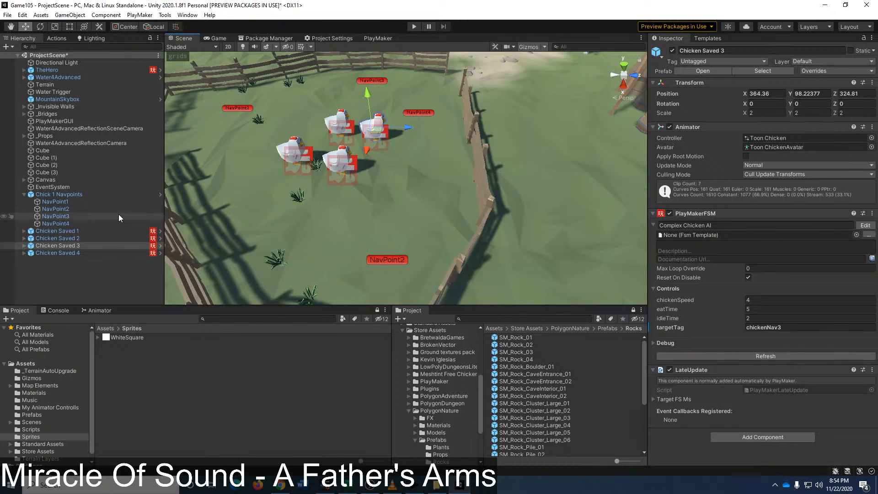
Step: Duplicate the Chick 1 Navpoints group and shift the copy slightly within the pen, to about X 364.2, Z 318.1
left_click(76, 194)
key("ctrl+d")
left_click_drag(238, 195, 289, 170, "alt")
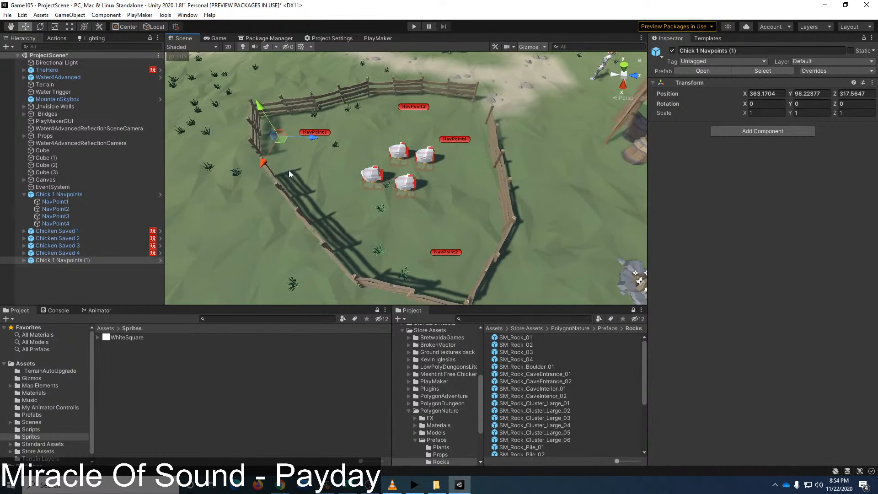
mouse_move(279, 138)
left_mouse_down()
mouse_move(293, 162)
mouse_move(283, 153)
left_mouse_up()
key("ctrl+z")
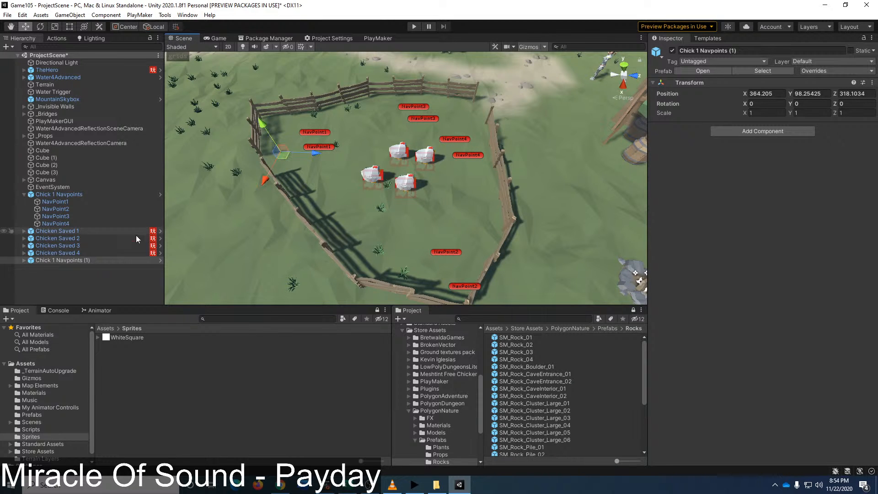
Step: Rename the duplicated navpoint group to Chick 2 Navpoints
left_click(19, 260)
left_click(58, 259)
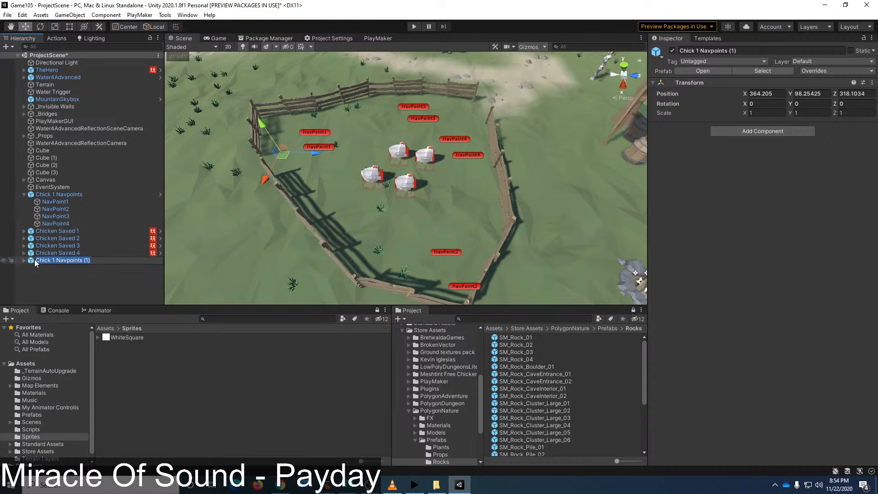
key("Return")
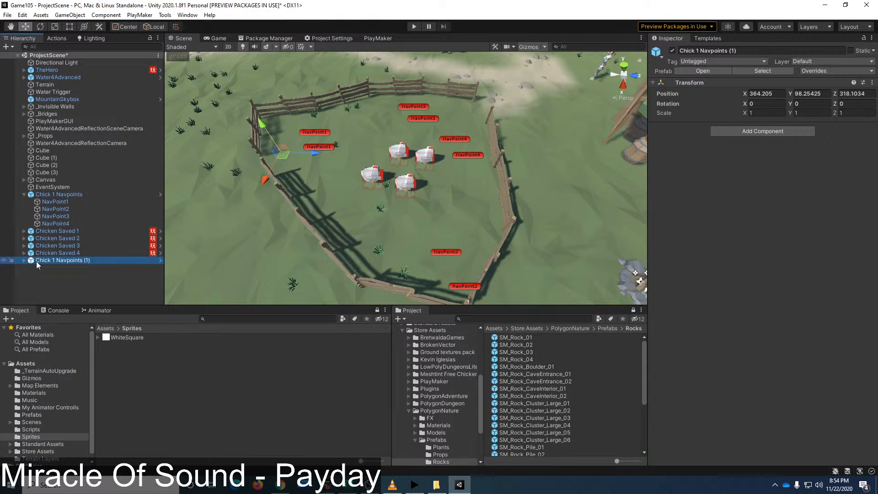
mouse_move(34, 257)
left_mouse_down()
mouse_move(38, 191)
mouse_move(28, 229)
mouse_move(13, 224)
mouse_move(34, 233)
mouse_move(42, 268)
left_mouse_up()
key("F2")
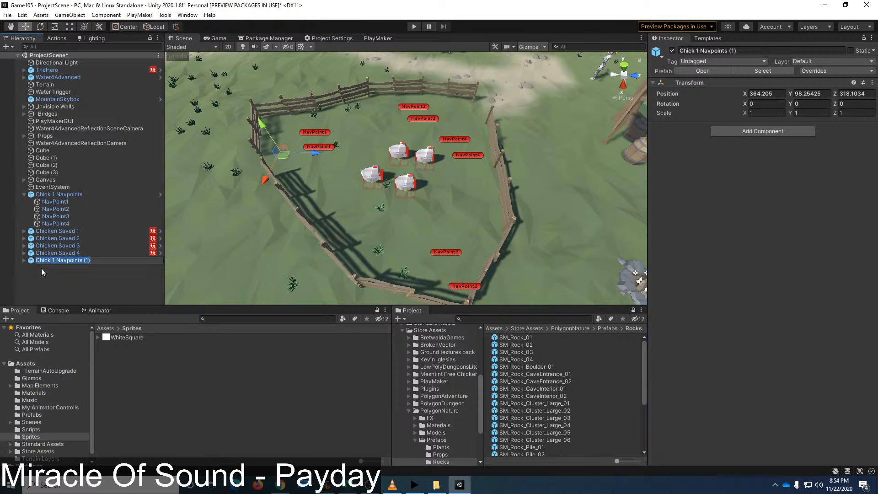
key("Right")
key("BackSpace")
key("BackSpace")
key("BackSpace")
key("BackSpace")
key("BackSpace")
type("2")
key("Return")
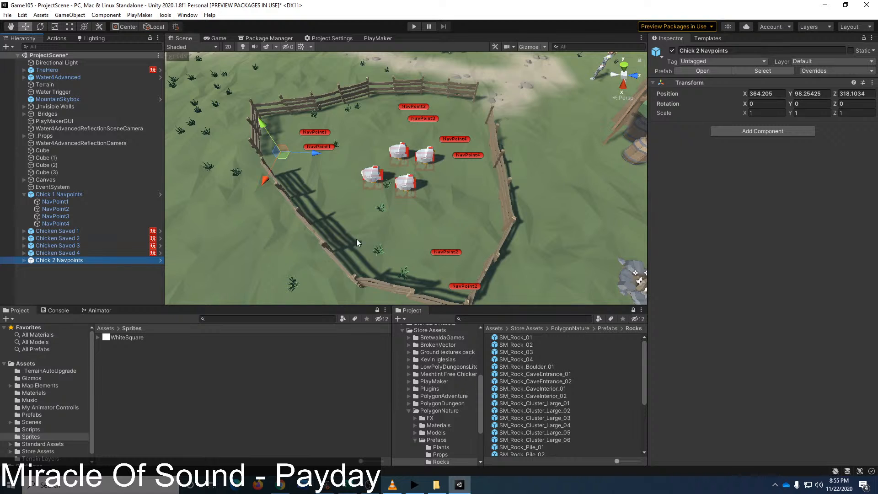
Step: Move NavPoint1 of Chick 2 Navpoints to about X -2.4, Z 3.2, and its NavPoint2 beside the first group's NavPoint2
left_click(24, 261)
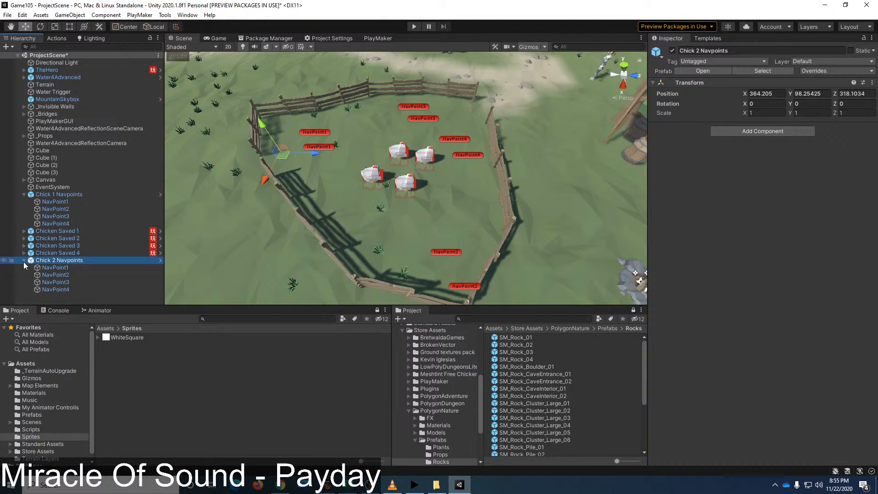
left_click(62, 268)
left_click_drag(322, 156, 363, 128)
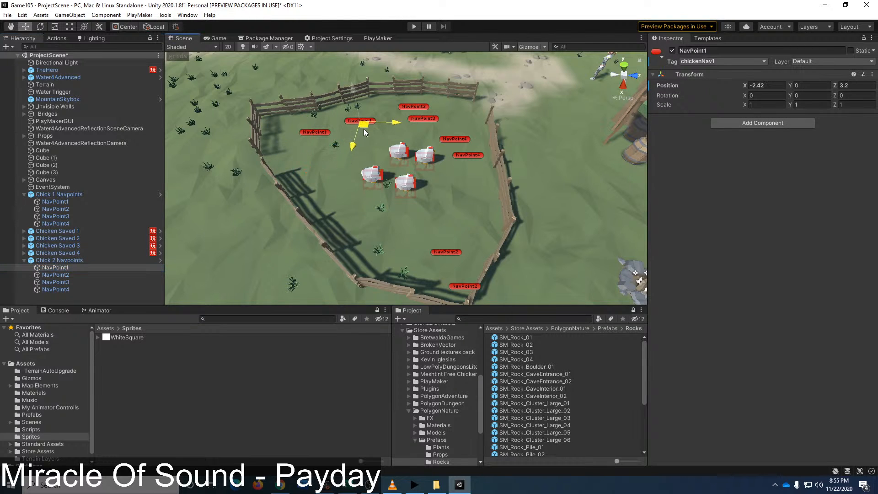
left_click(69, 274)
left_click_drag(460, 299, 384, 266)
Step: Move NavPoint3 of Chick 2 Navpoints to just behind the chickens, and its NavPoint4 to about X 0.6, Z 8.4
left_click(62, 283)
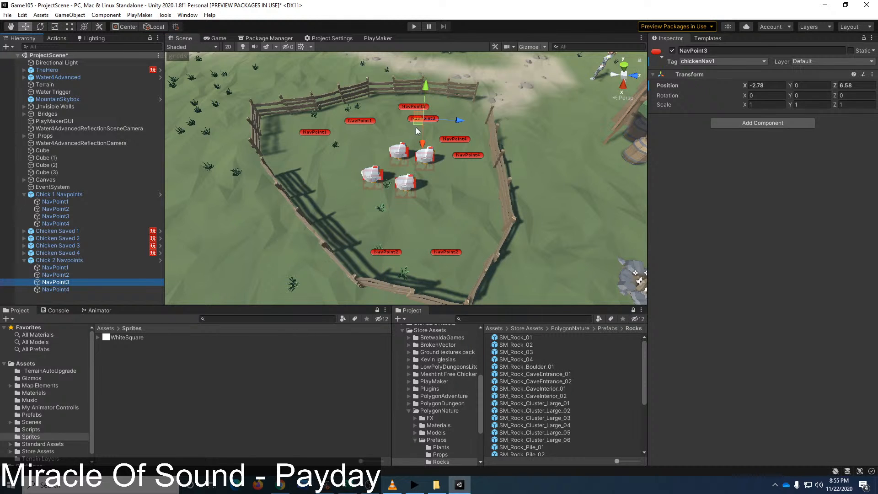
left_click_drag(415, 124, 392, 135)
left_click(69, 290)
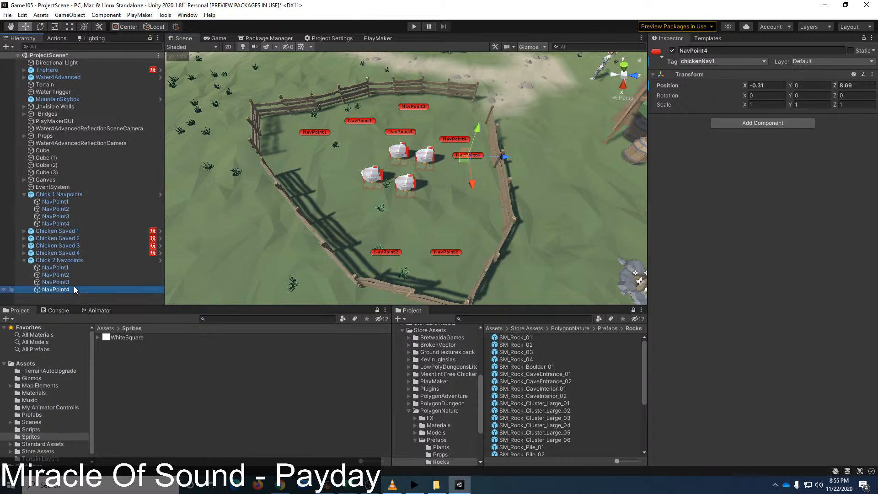
mouse_move(467, 163)
left_mouse_down()
mouse_move(463, 181)
mouse_move(457, 175)
left_mouse_up()
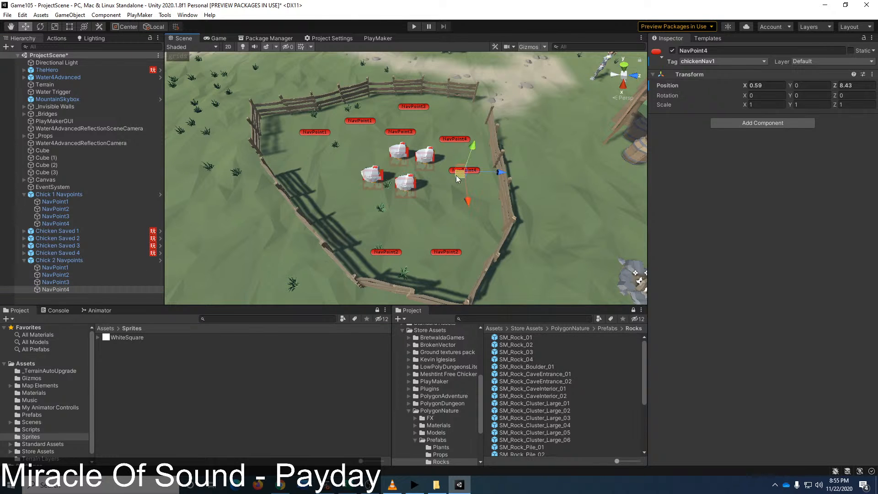
Step: Assign the chickenNav2 tag to all four navpoints of the Chick 2 Navpoints group
left_click(84, 268)
left_click(72, 283, "shift")
left_click(73, 289, "shift")
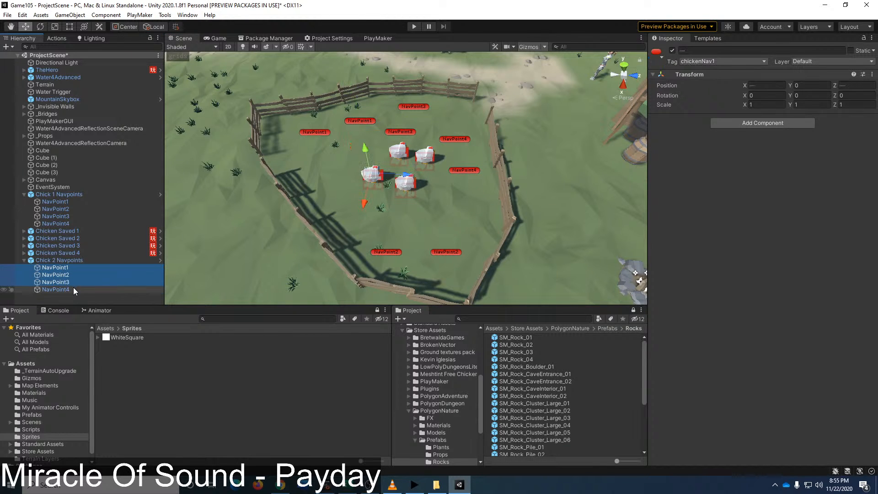
left_click(732, 61)
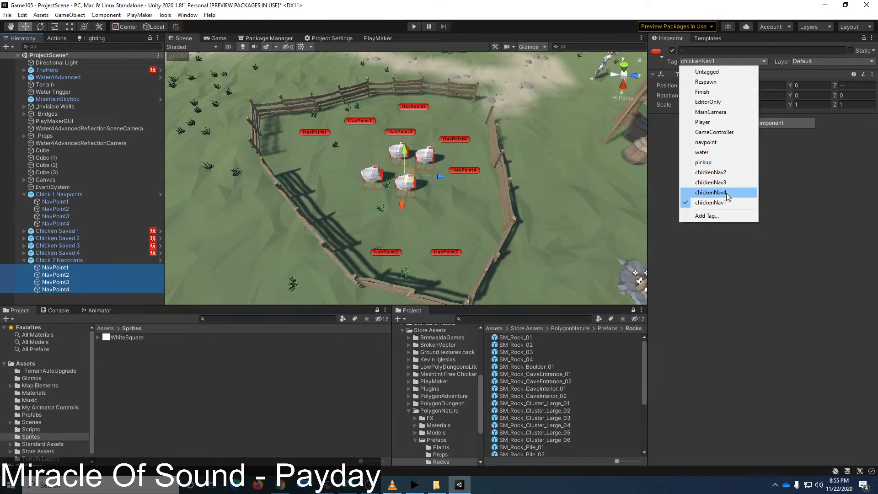
left_click(724, 174)
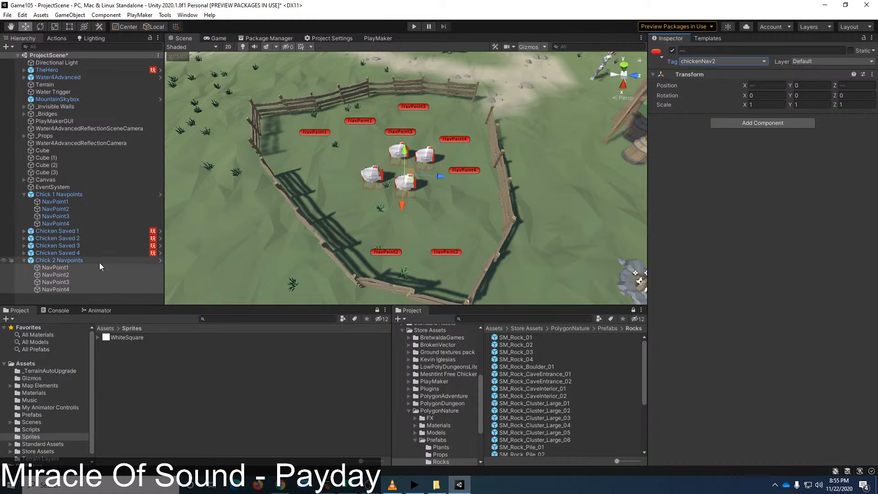
Step: Duplicate the Chick 2 Navpoints group
left_click(87, 259)
key("ctrl+d")
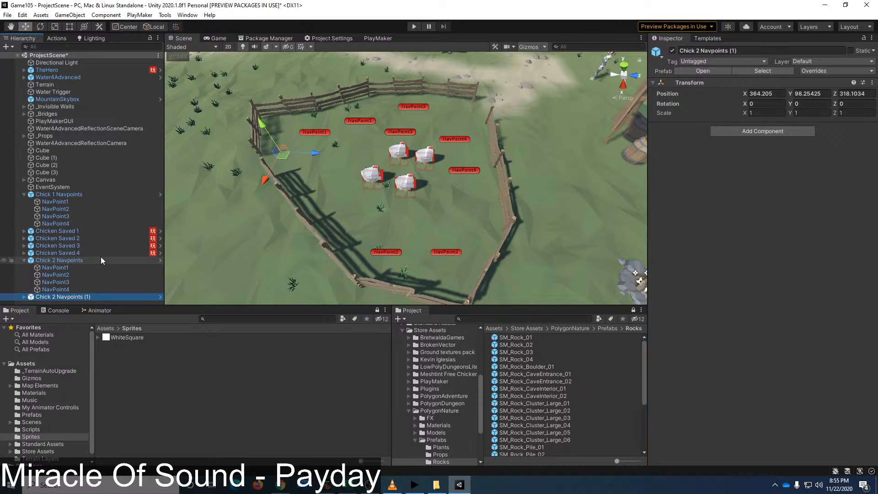
Step: Rename the duplicated Chick 2 navpoint group as "Chick 3 Navpoints"
key("F2")
key("End")
key("BackSpace")
key("BackSpace")
key("BackSpace")
key("BackSpace")
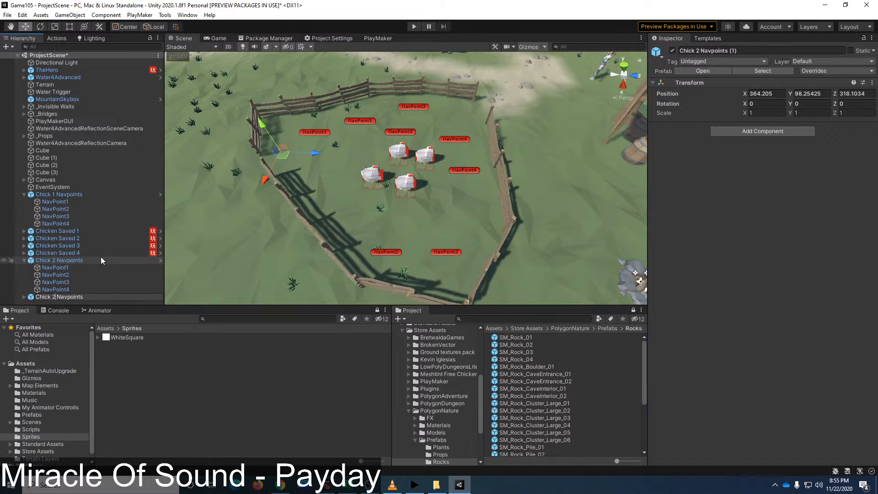
key("BackSpace")
type("3")
key("Return")
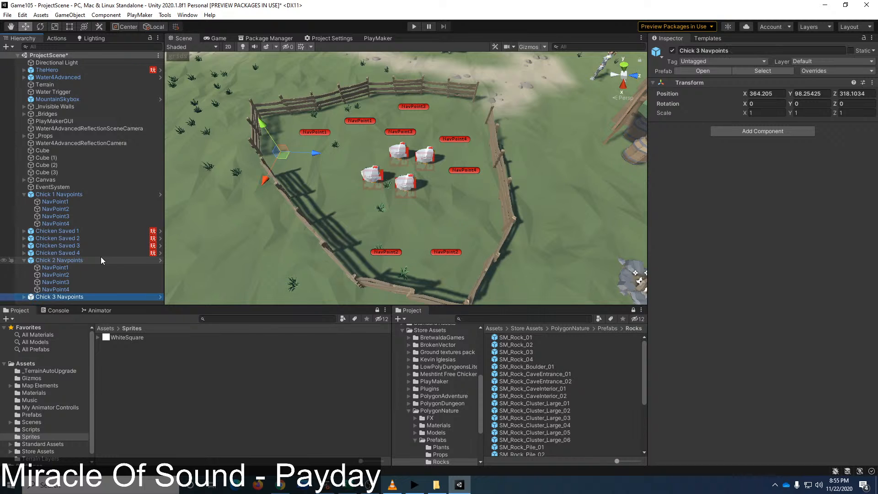
Step: Collapse the Chick 2 Navpoints group and assign the chickenNav3 tag to all four navpoints inside Chick 3 Navpoints
left_click(27, 261)
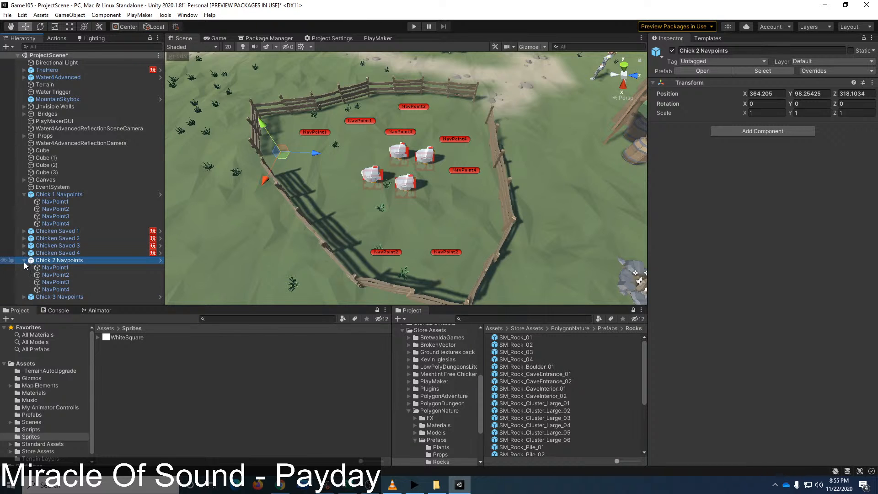
left_click(24, 261)
left_click(23, 268)
left_click(46, 275)
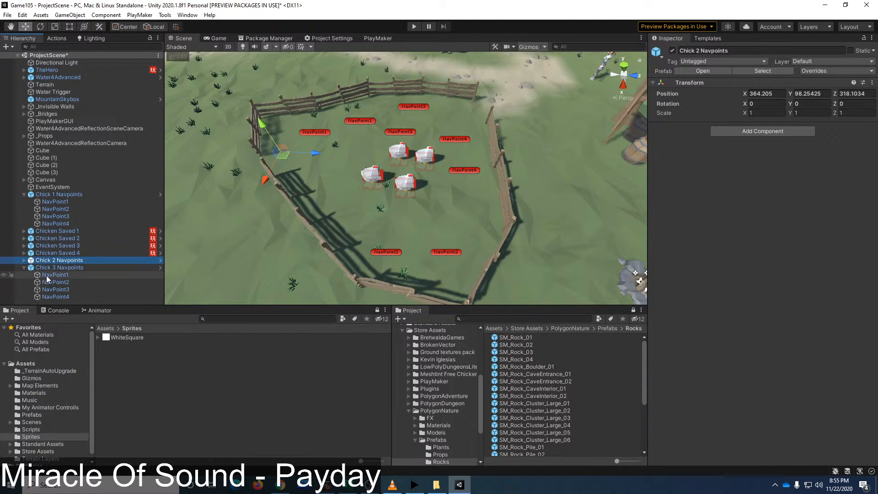
left_click(64, 297, "shift")
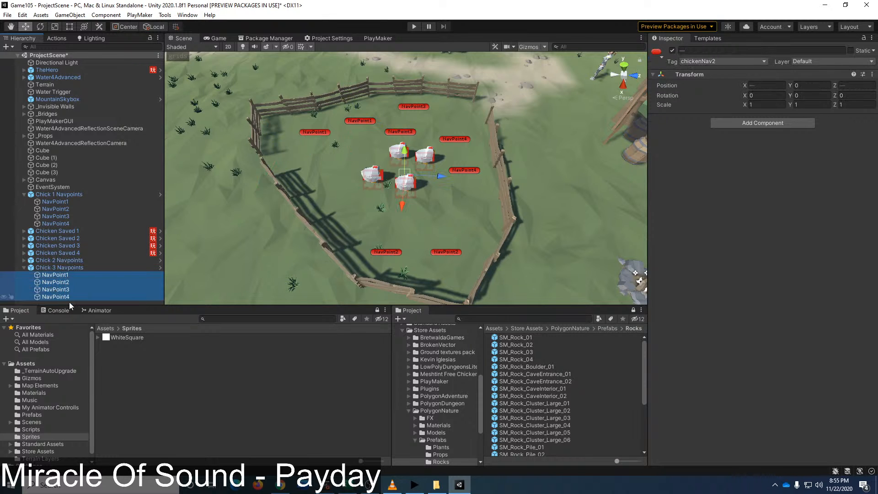
left_click(758, 60)
left_click(726, 185)
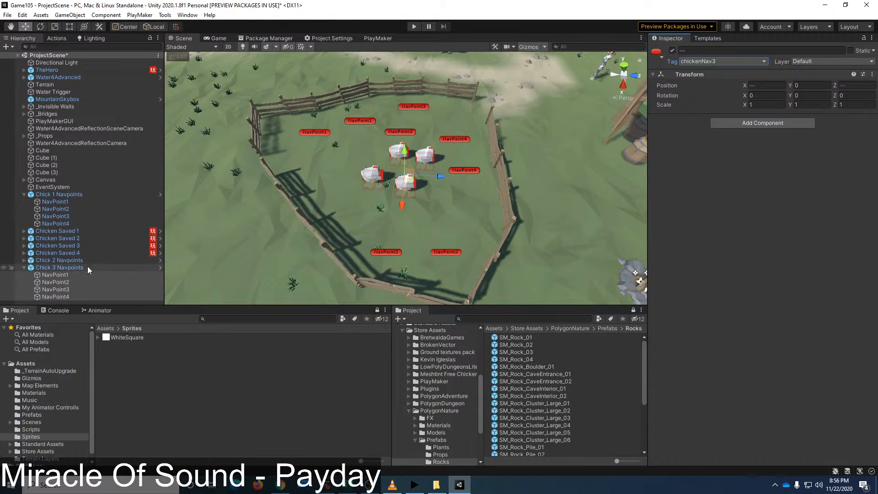
Step: Move Chick 3's NavPoint1 to about X -2.39, Y -2.32, Z 2.28 and its NavPoint2 to about X 3.17, Y 0, Z 4.72
left_click(79, 276)
left_click_drag(365, 122, 355, 152)
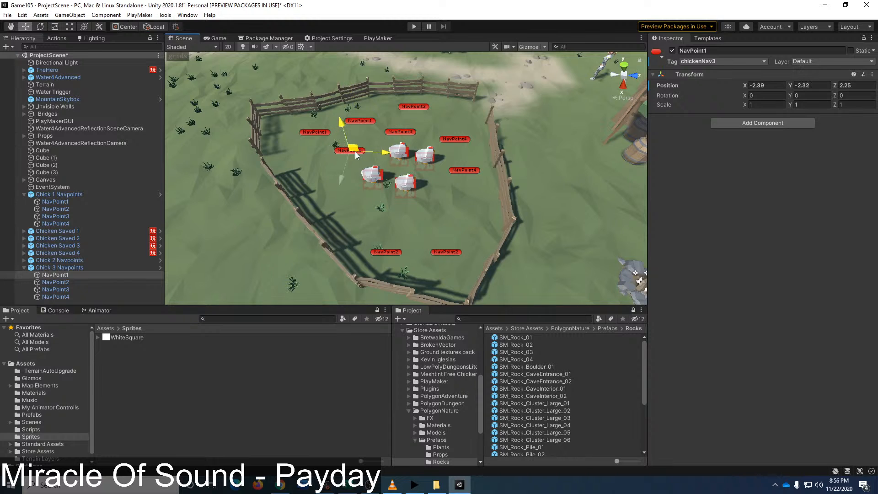
left_click(83, 282)
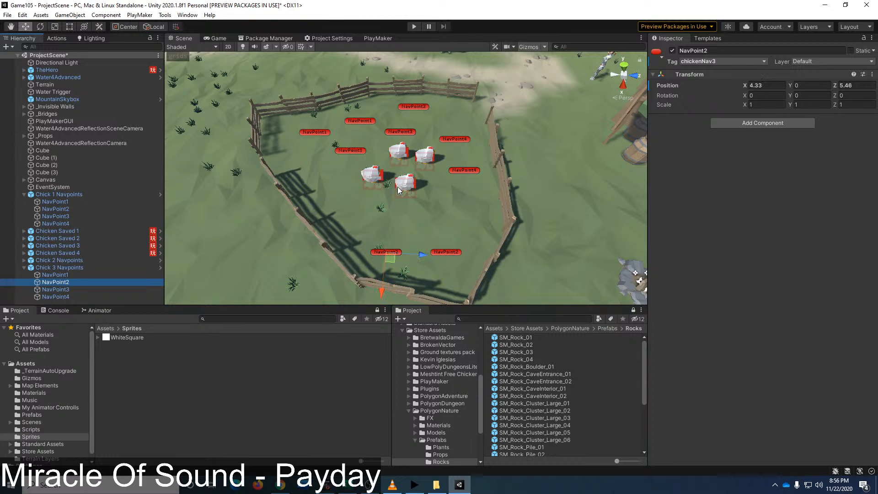
left_click_drag(383, 265, 383, 232)
Step: Move Chick 3's NavPoint3 to about X -2.83, Y -0.03, Z 7.86 and its NavPoint4 to about X 2.23, Y 0.17, Z 8.43
left_click(65, 290)
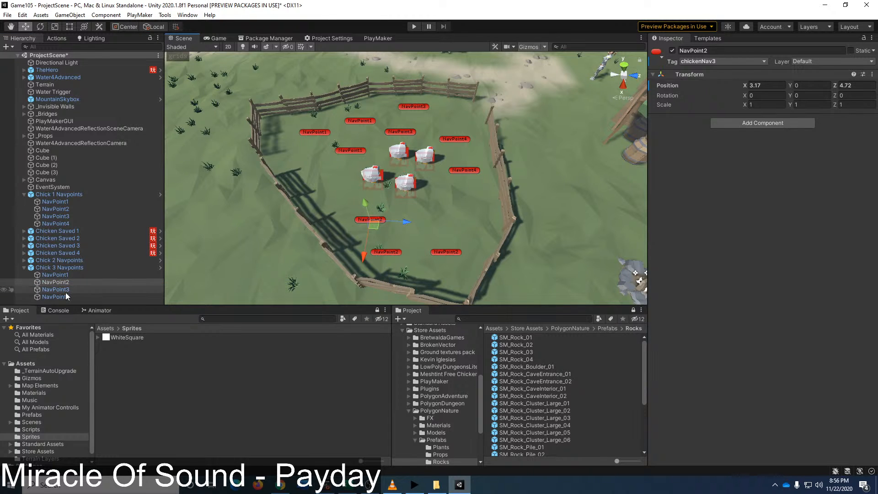
left_click_drag(407, 136, 440, 138)
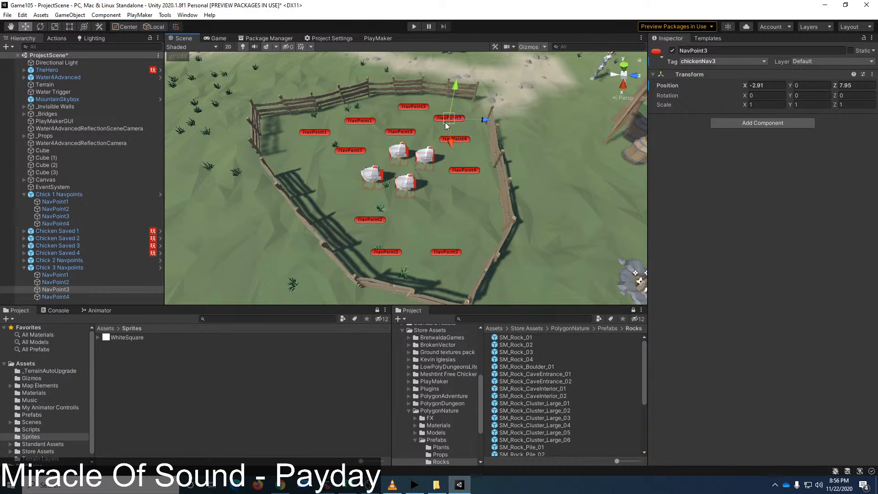
left_click_drag(447, 119, 443, 120)
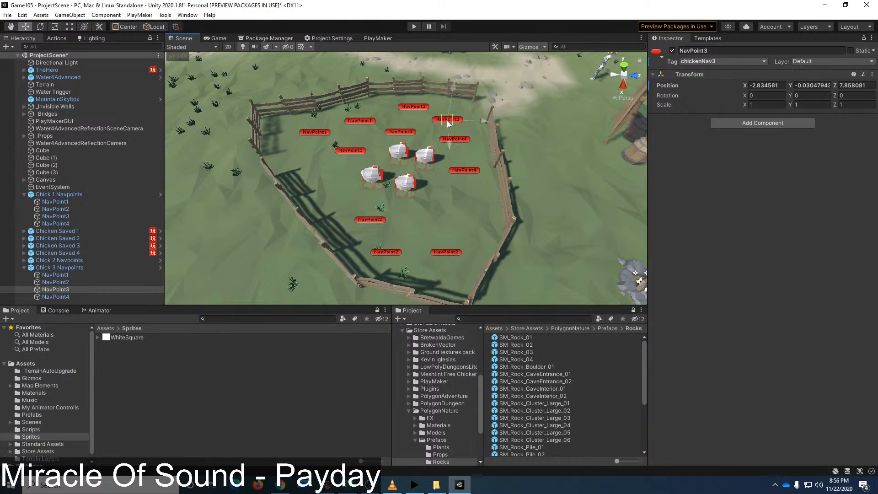
left_click(64, 297)
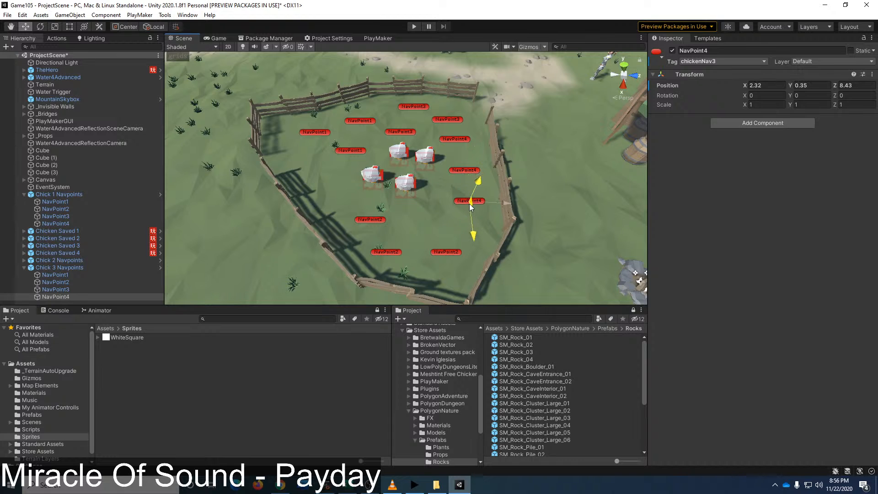
left_click_drag(469, 204, 469, 204)
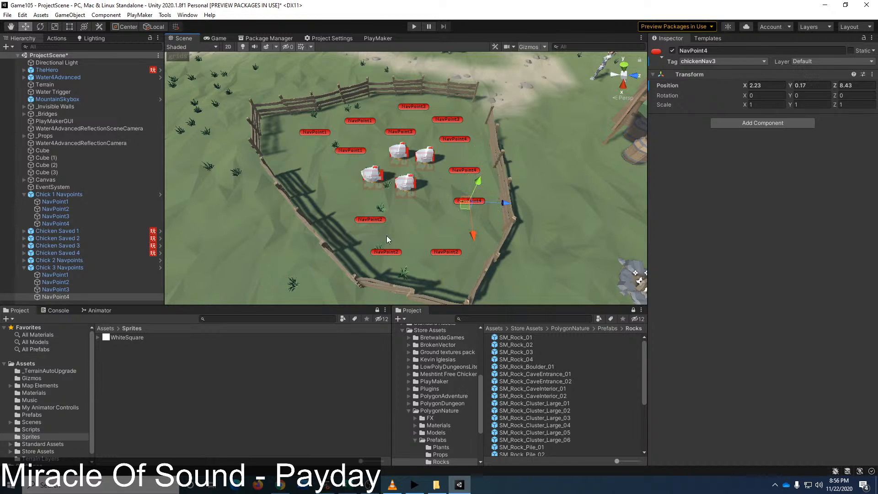
Step: Duplicate the Chick 3 Navpoints group and rename the copy as "Chick 4 Navpoints"
left_click(24, 267)
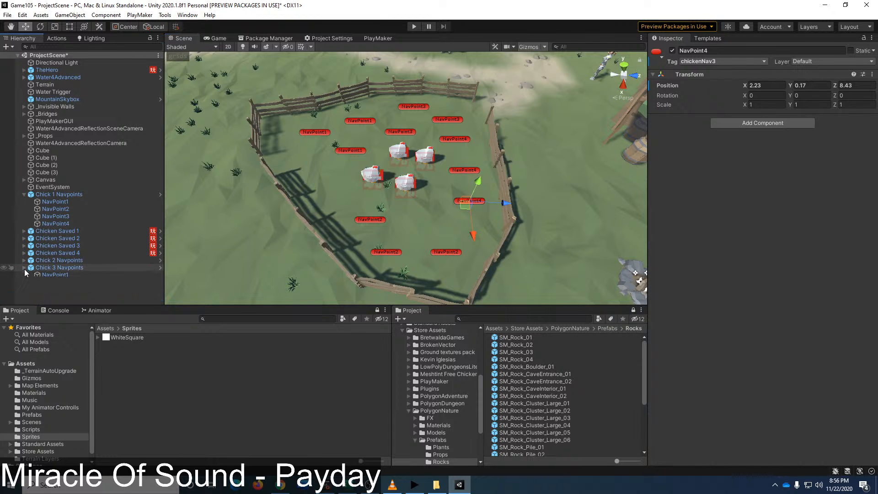
left_click(80, 269)
key("ctrl+d")
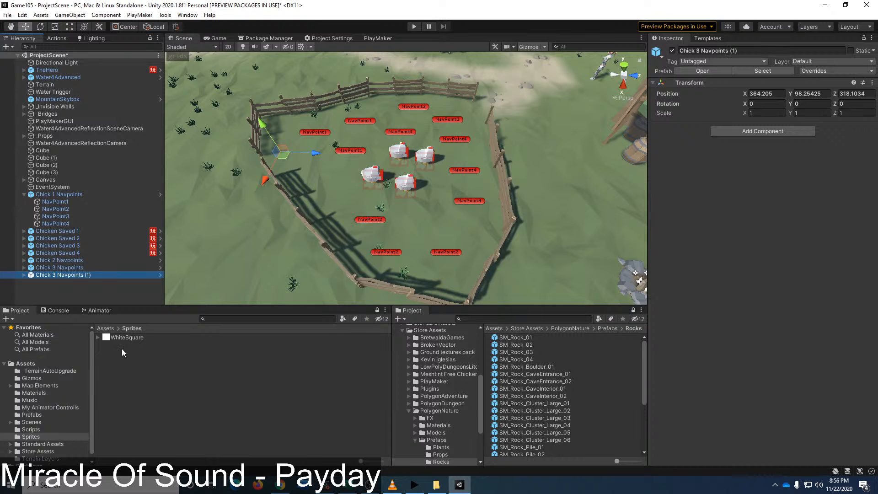
key("Right")
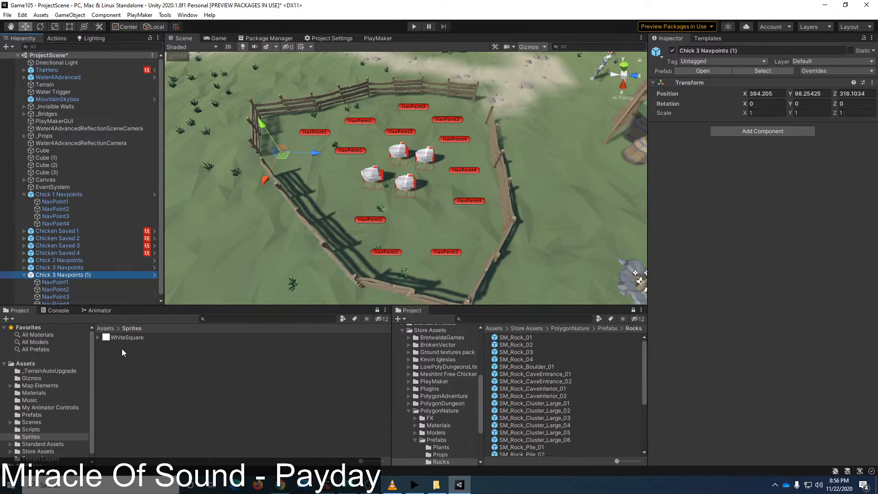
key("F2")
key("End")
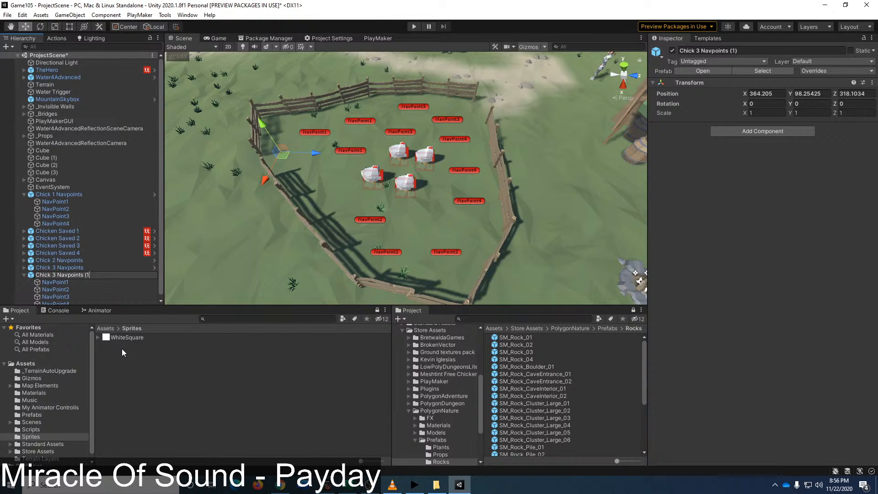
key("BackSpace")
key("BackSpace")
key("BackSpace")
key("BackSpace")
key("Left")
key("Return")
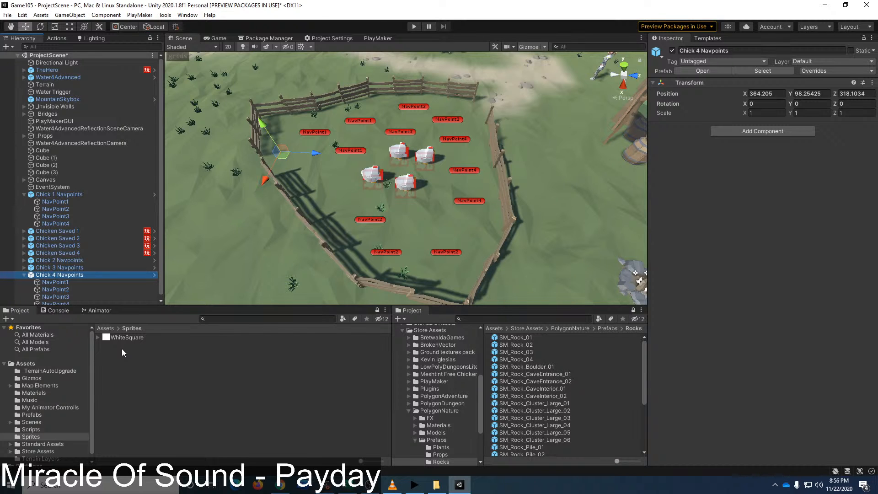
Step: Assign the chickenNav4 tag to all four navpoints inside Chick 4 Navpoints
left_click(55, 279)
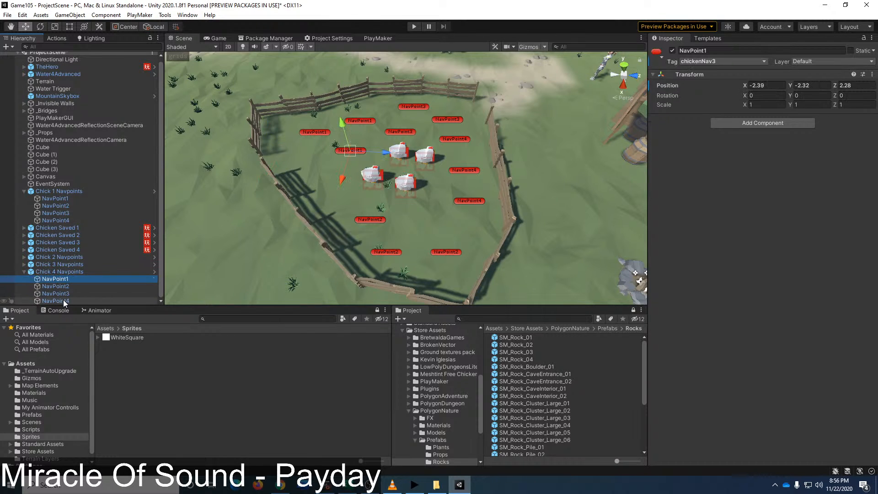
left_click(65, 301, "shift")
left_click(715, 61)
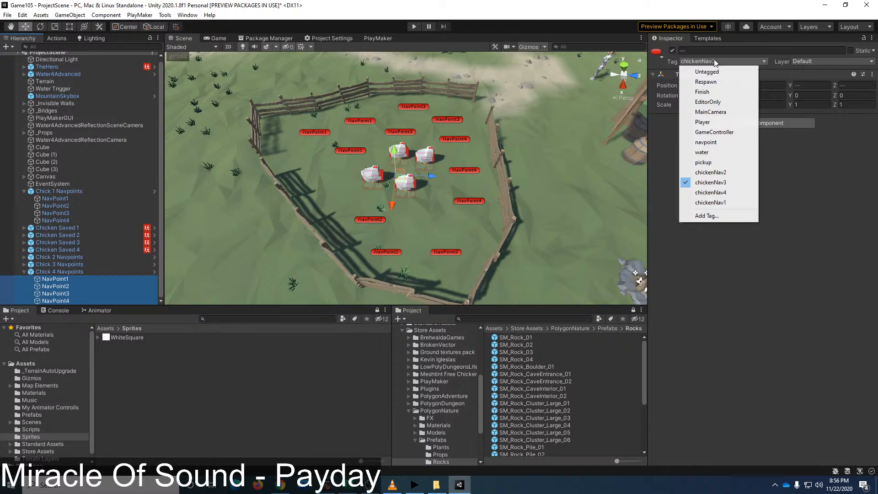
left_click(726, 194)
Step: Move Chick 4's NavPoint1 to about X -0.34, Y -2.32, Z 2.84 and its NavPoint2 to about X 2.56, Y 0, Z 6.38
left_click(64, 279)
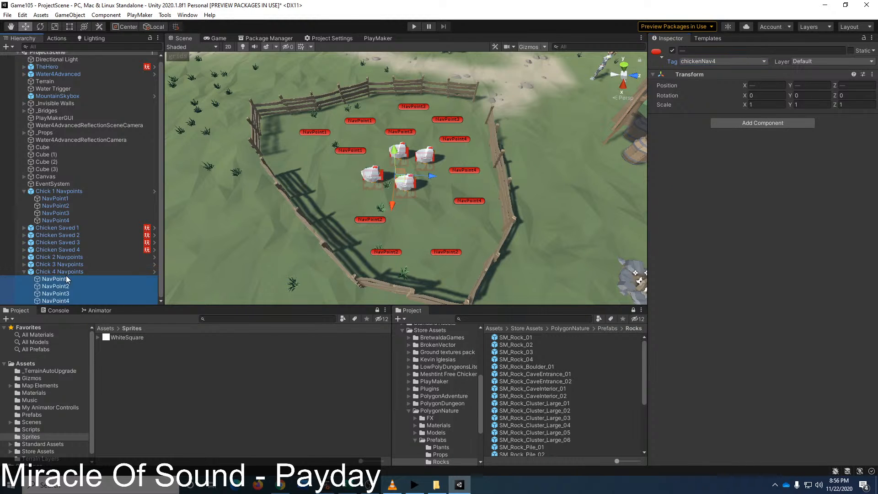
left_click_drag(353, 162, 355, 191)
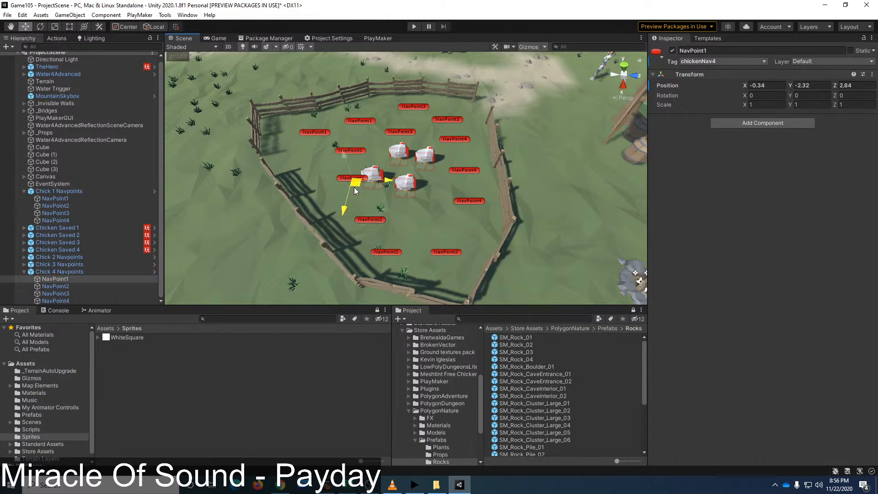
left_click(72, 287)
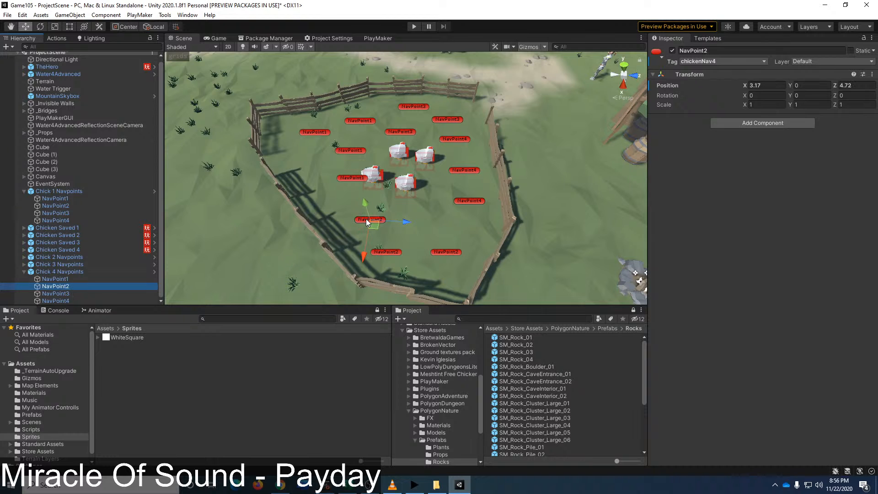
left_click_drag(367, 222, 406, 210)
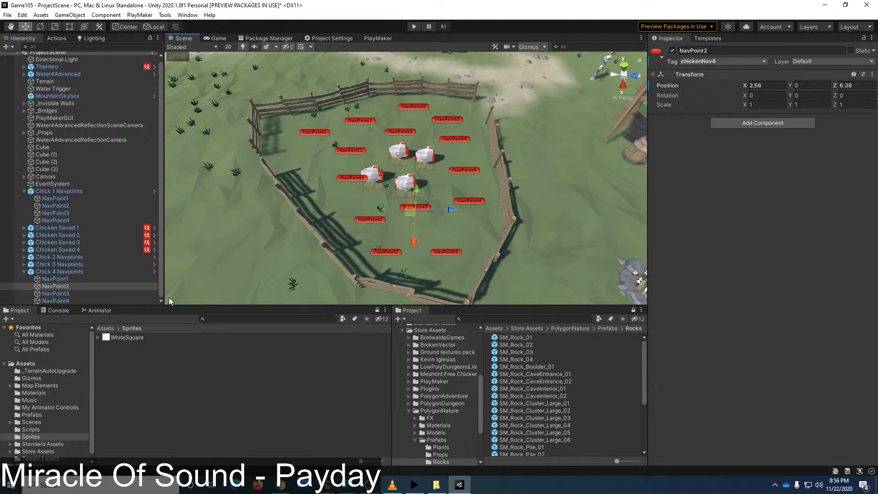
Step: Move Chick 4's NavPoint3 to about X 3.11, Z 7.79 and NavPoint4 to about X 1.43, Z 6.91, and collapse the group
left_click(69, 294)
left_click_drag(442, 129, 449, 234)
left_click(114, 300)
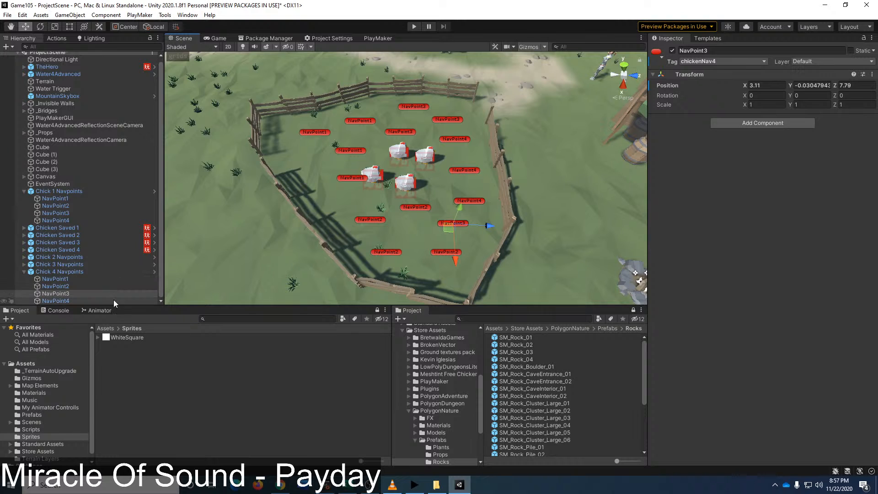
left_click_drag(463, 204, 424, 190)
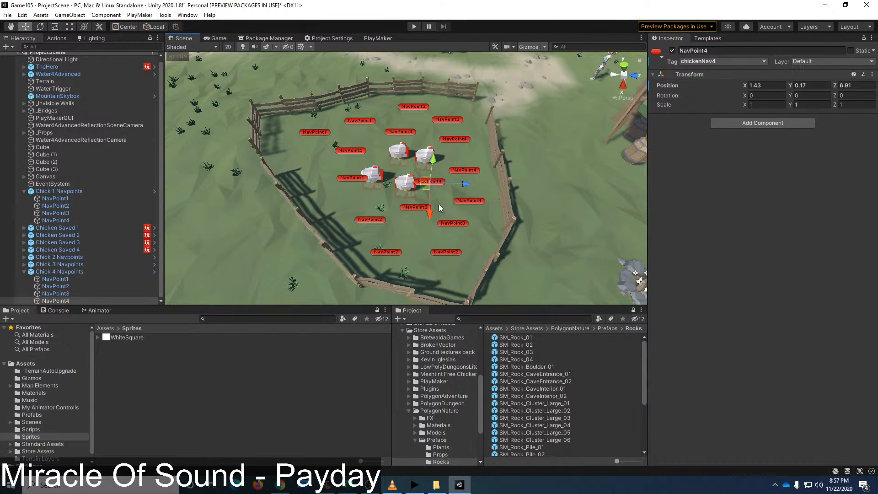
left_click(25, 271)
Step: Play-test the scene by walking the hero to the fenced pen to watch the chickens roam, and stop the game
left_click(414, 26)
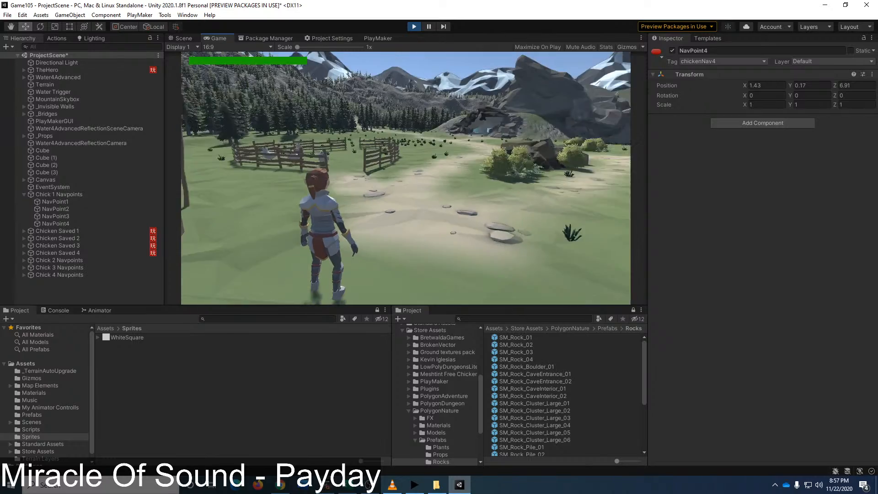
key("w")
key("w")
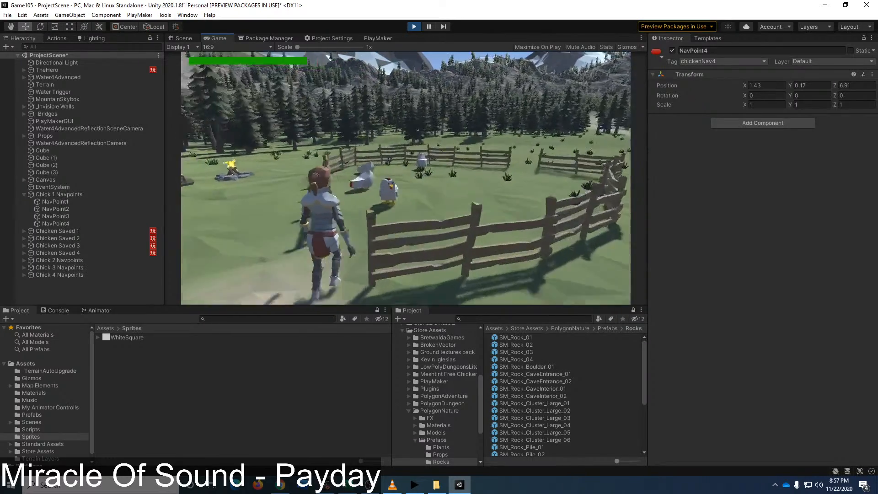
key("s")
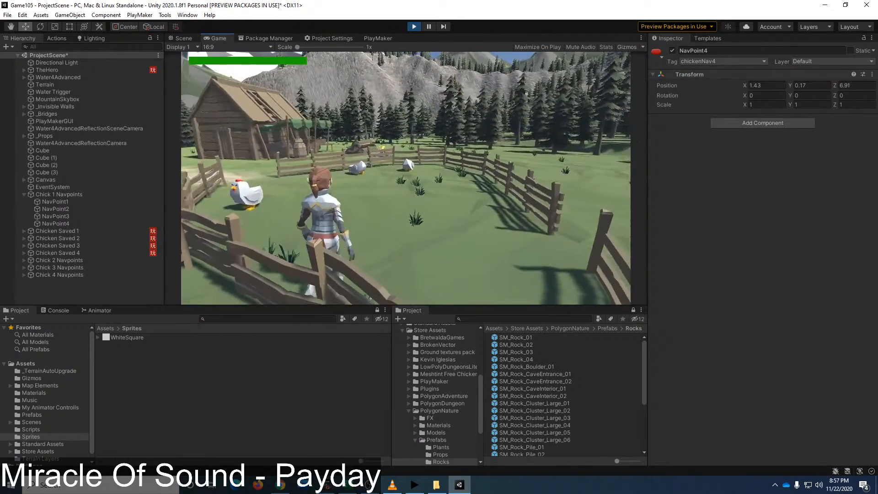
key("space")
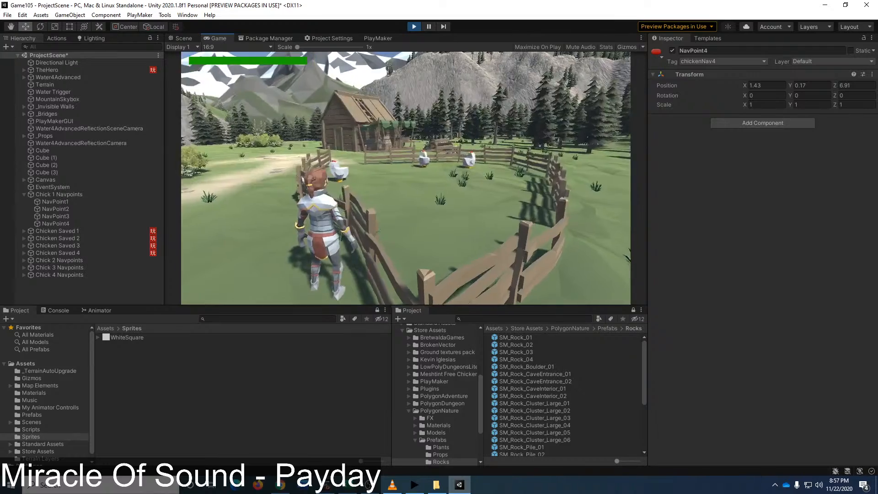
key("w")
key("space")
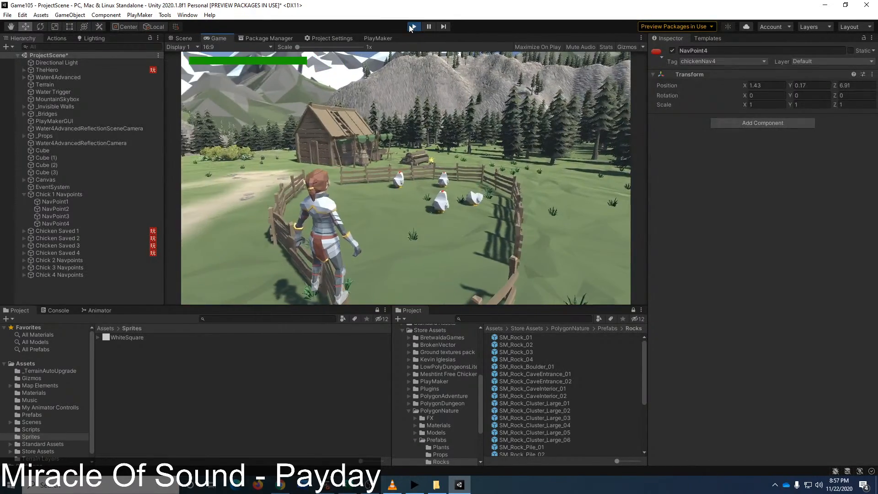
key("ctrl+p")
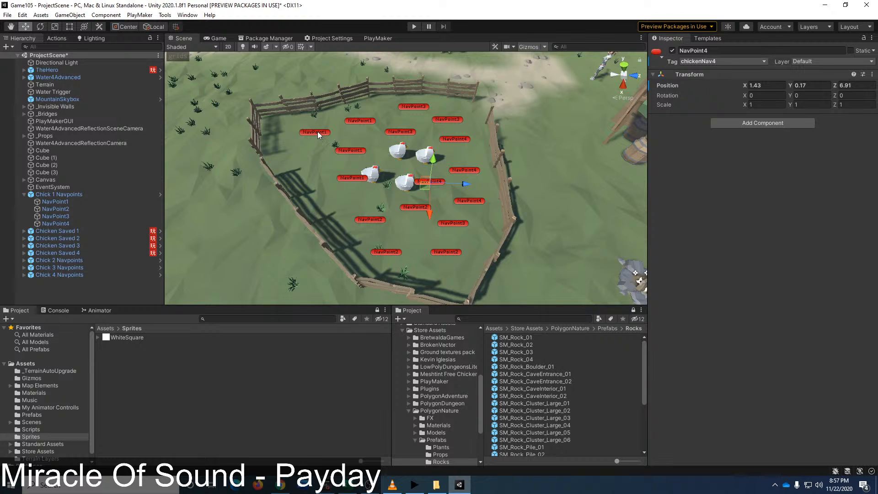
Step: Raise Chick 4's sunken NavPoint1 onto the pen ground at about X 0.40, Y -0.03, Z 2.22
left_click(318, 131)
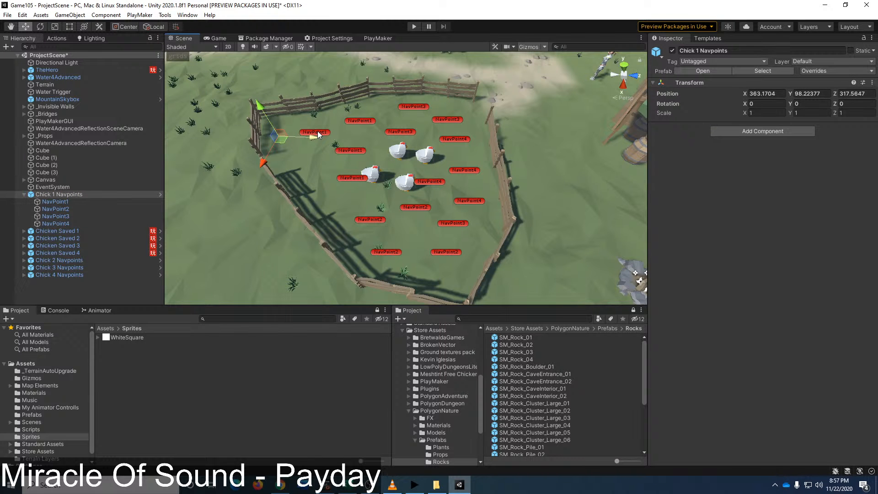
left_click(393, 158)
right_click_drag(368, 168, 876, 39)
key("w")
key("d")
key("w")
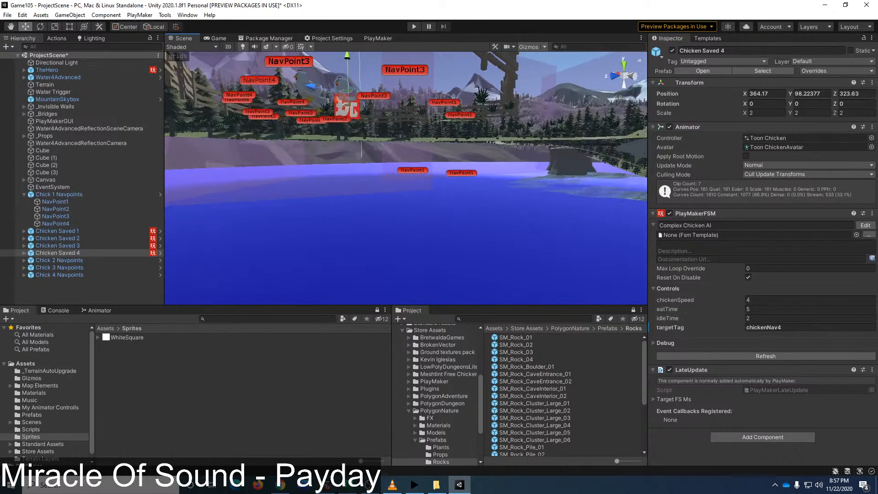
left_click(416, 167)
left_click(416, 170)
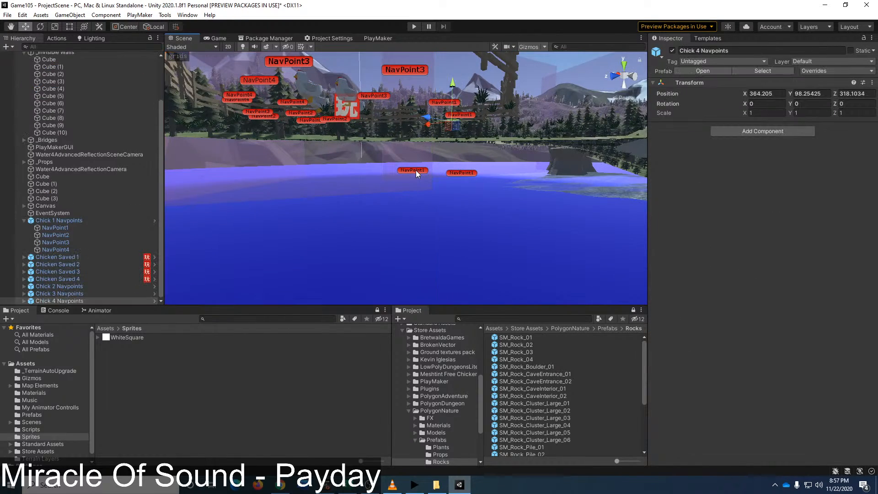
right_click_drag(418, 181, 438, 172)
key("a")
left_click(414, 168)
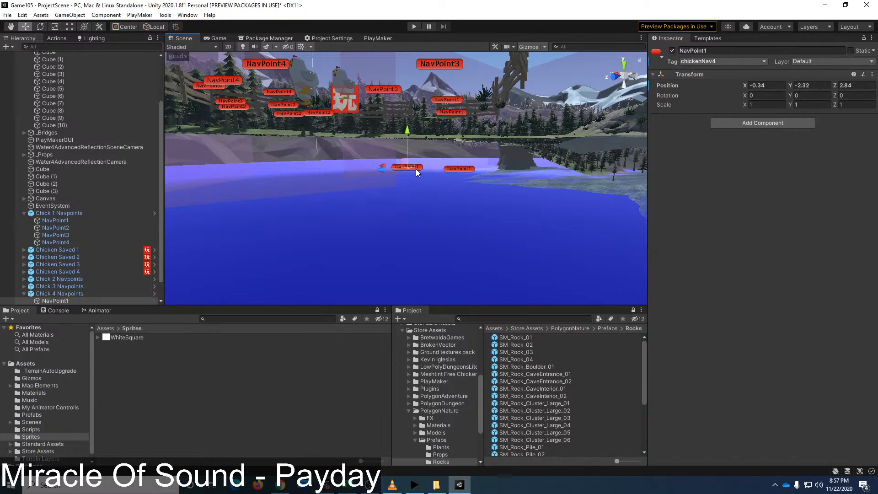
left_click_drag(410, 135, 412, 71)
key("f")
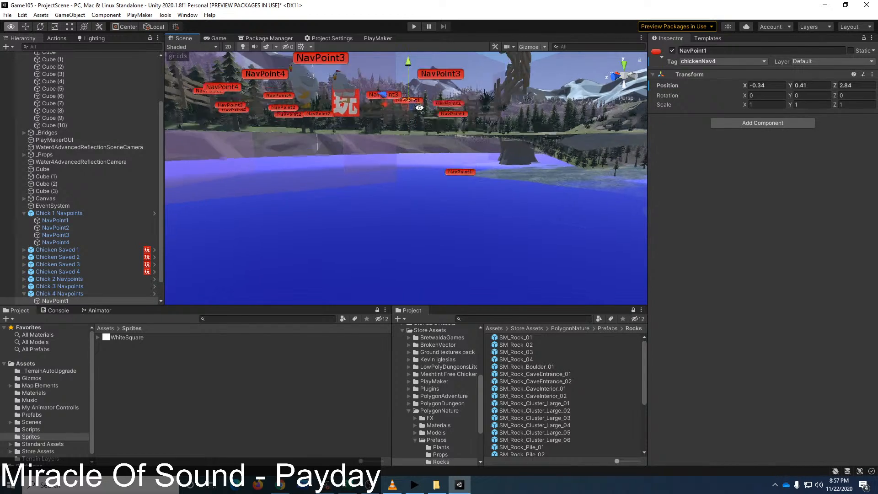
mouse_move(427, 182)
left_mouse_down()
mouse_move(420, 174)
mouse_move(420, 182)
left_mouse_up()
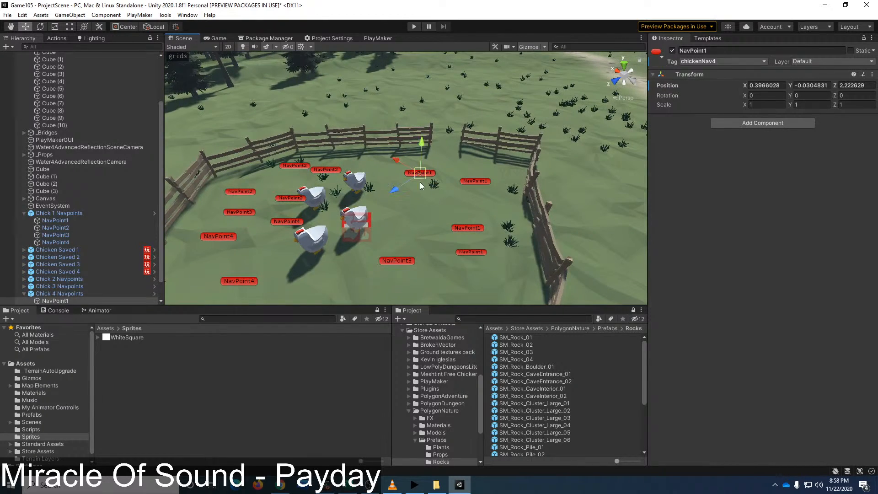
Step: Raise Chick 3's sunken NavPoint1 onto the pen ground at about X -3.64, Y -0.03, Z 4.55
right_click_drag(420, 182, 493, 131)
key("q")
left_click(479, 115)
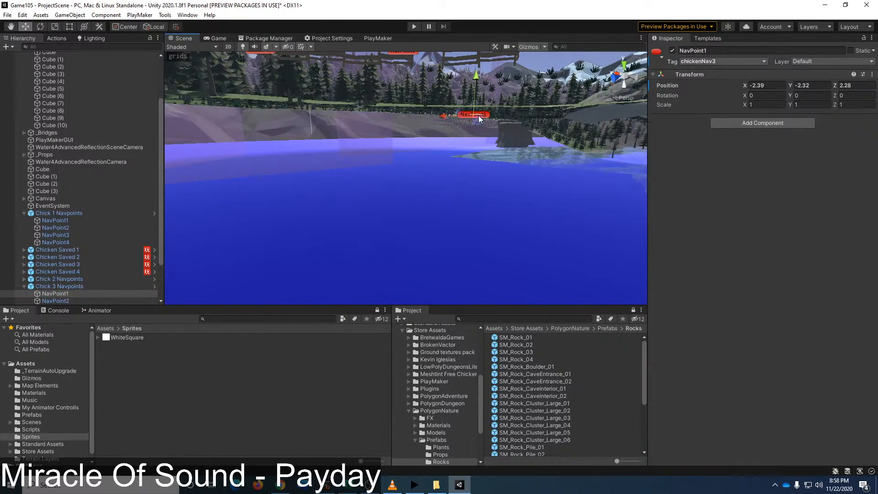
left_click_drag(476, 91, 478, 43)
key("e")
right_click_drag(482, 110, 508, 223)
left_click_drag(489, 137, 509, 221)
right_click_drag(509, 221, 712, 220)
key("s")
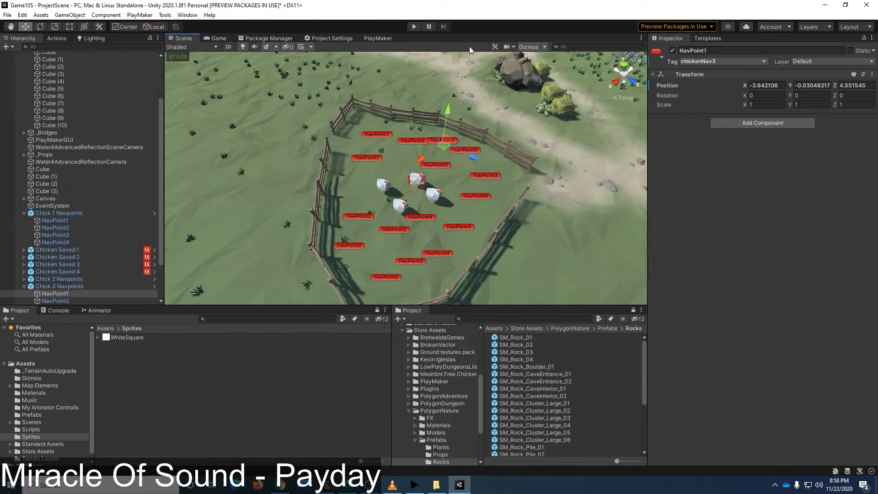
Step: Examine the pen from several angles to check where the navpoints sit inside the fence
key("w")
right_click_drag(431, 149, 185, 206)
key("s")
key("w")
key("s")
key("q")
key("e")
key("q")
key("s")
key("e")
key("w")
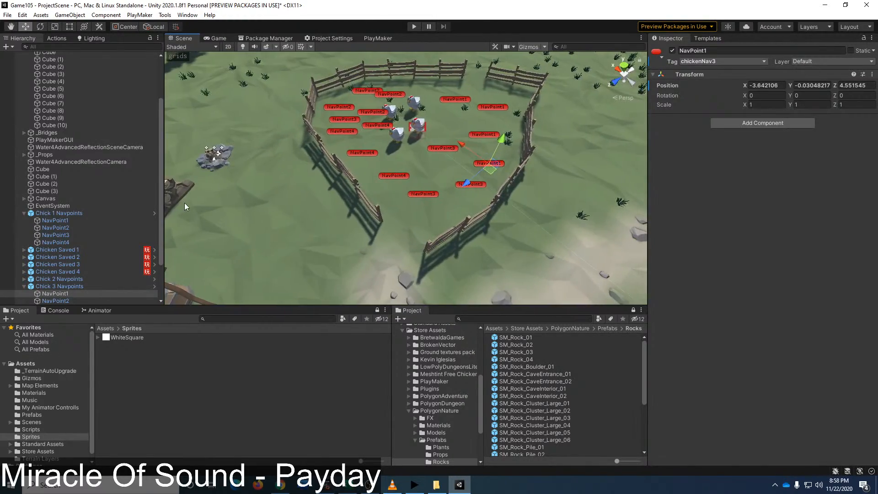
Step: Collapse the Chick 1, 3 and 4 navpoint groups and move Chick 1 Navpoints below Chicken Saved 4 in the object list
left_click(25, 213)
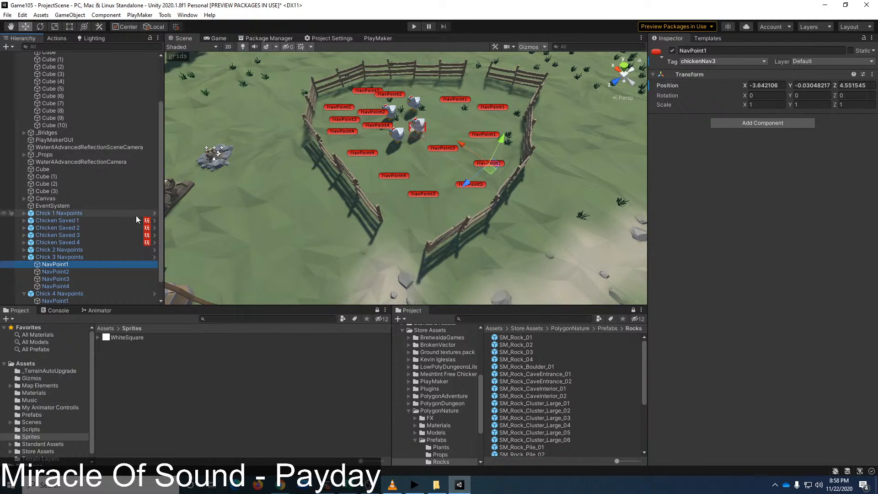
left_click(24, 258)
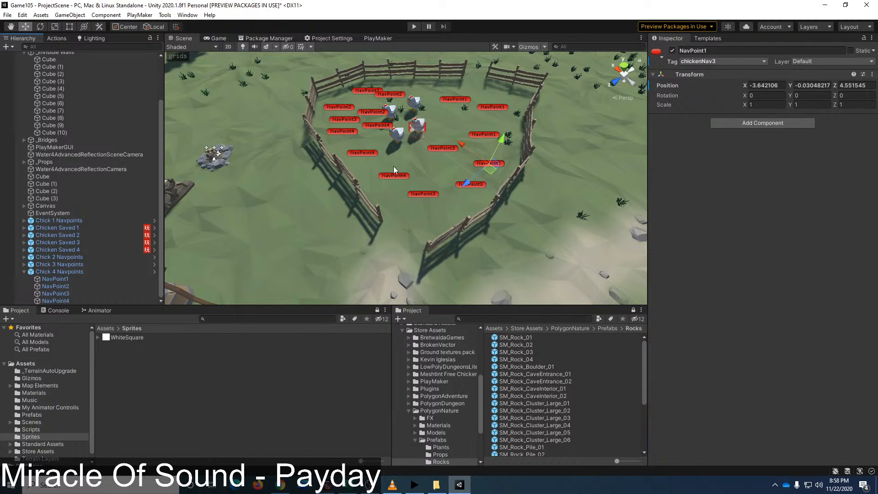
left_click(23, 272)
right_click_drag(522, 151, 465, 99)
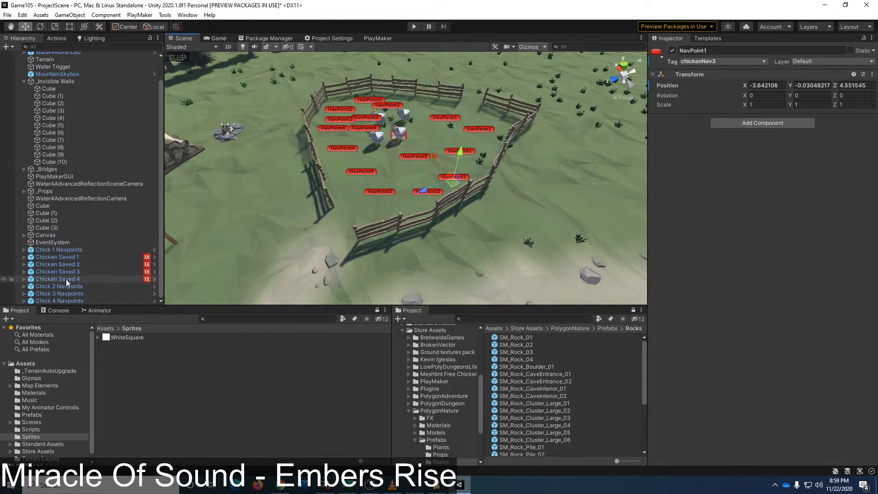
left_click_drag(49, 252, 49, 280)
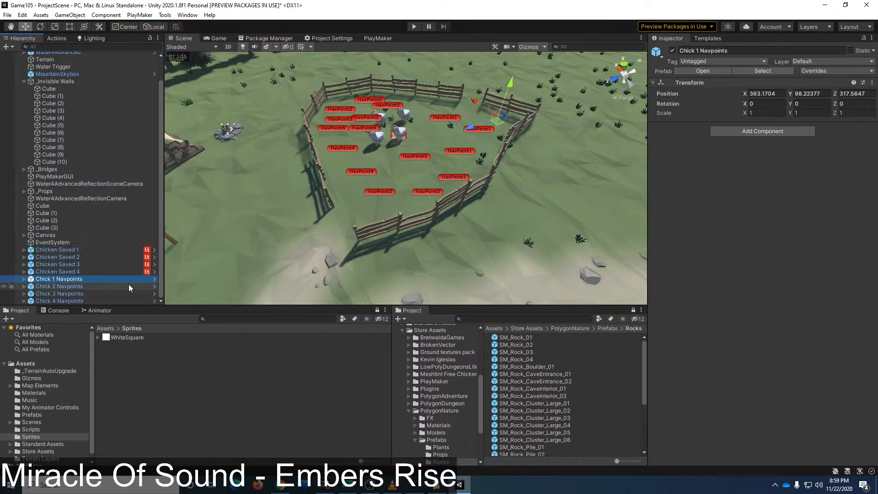
Step: Deactivate the four objects Chicken Saved 1 through Chicken Saved 4
left_click(64, 250)
left_click(67, 270, "shift")
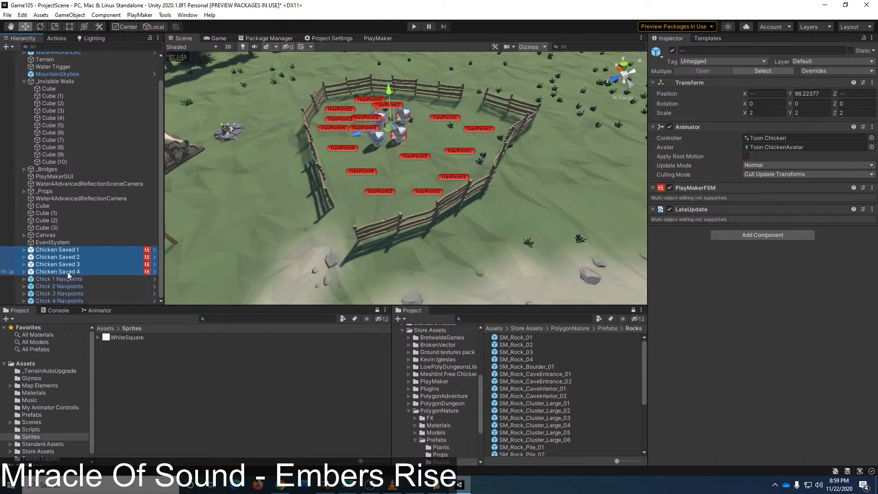
left_click(672, 50)
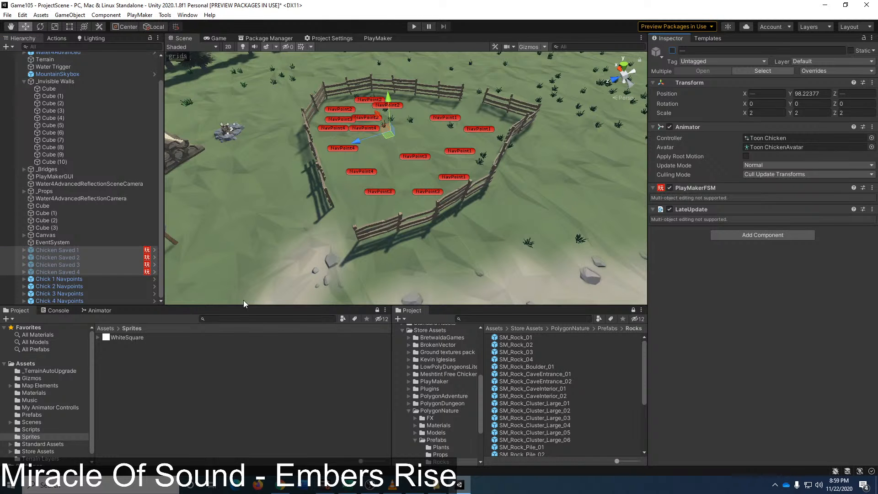
left_click(70, 242)
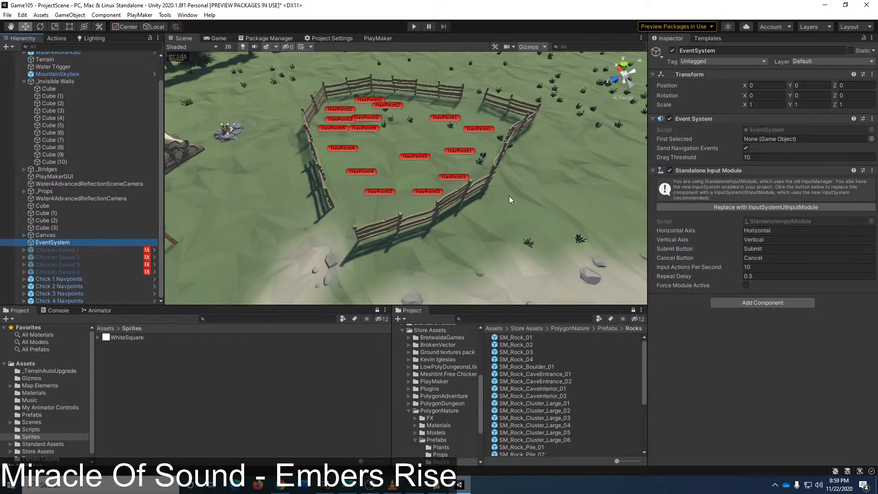
Step: Find the Toon Chicken prefab by searching the prefab assets for "chick" and open its animator controller
right_click_drag(509, 196, 708, 85)
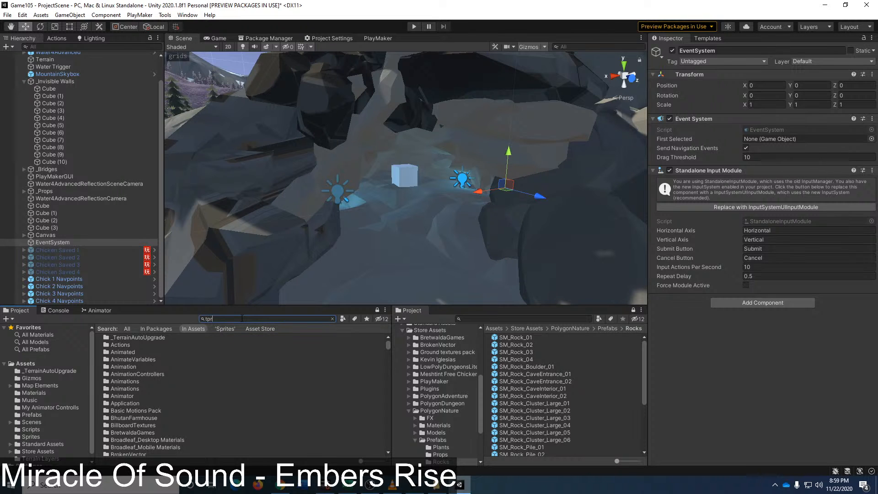
type("b chick")
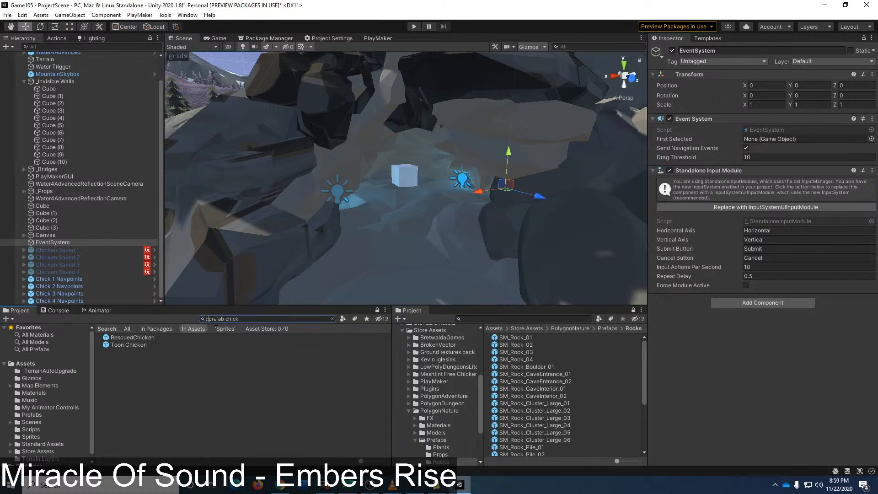
left_click(138, 343)
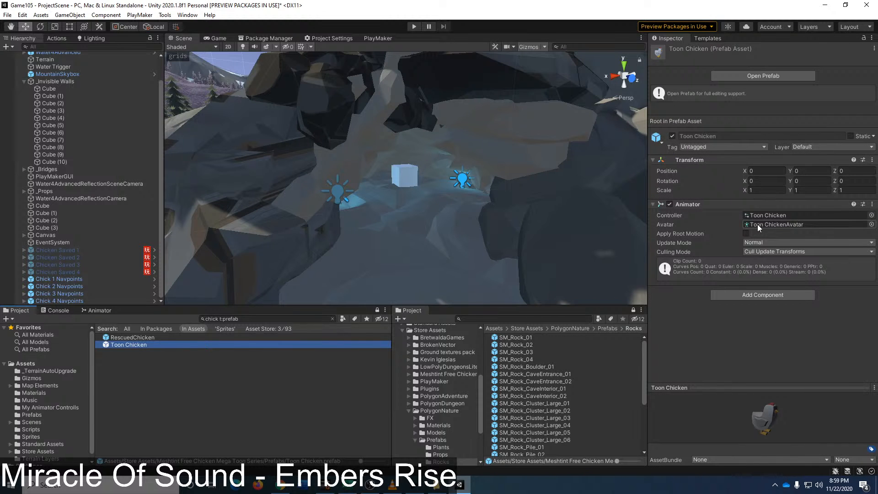
left_click(772, 215)
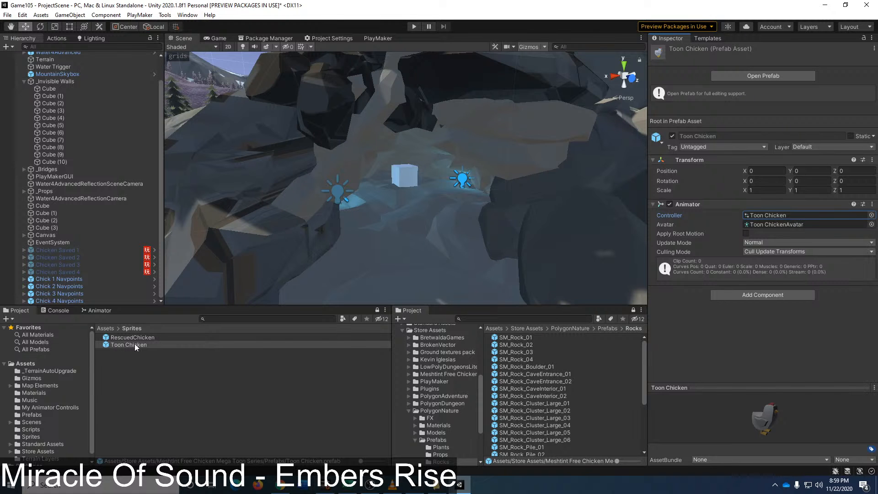
double_click(765, 216)
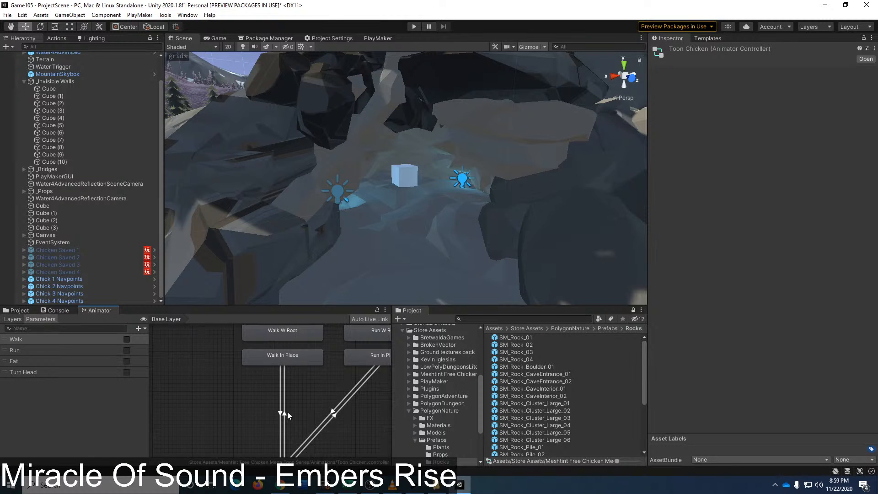
Step: Examine the Toon Chicken controller's states, parameters and transitions, including the Idle to Turn Head condition
scroll(289, 412, "down", 5)
scroll(299, 401, "up", 3)
middle_click_drag(311, 403, 229, 350)
middle_click_drag(273, 383, 295, 417)
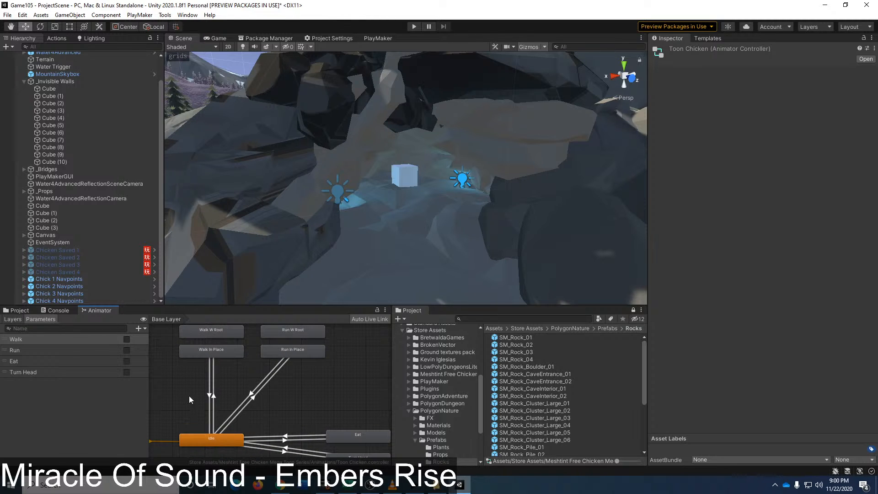
middle_click_drag(310, 403, 305, 353)
scroll(305, 353, "down", 1)
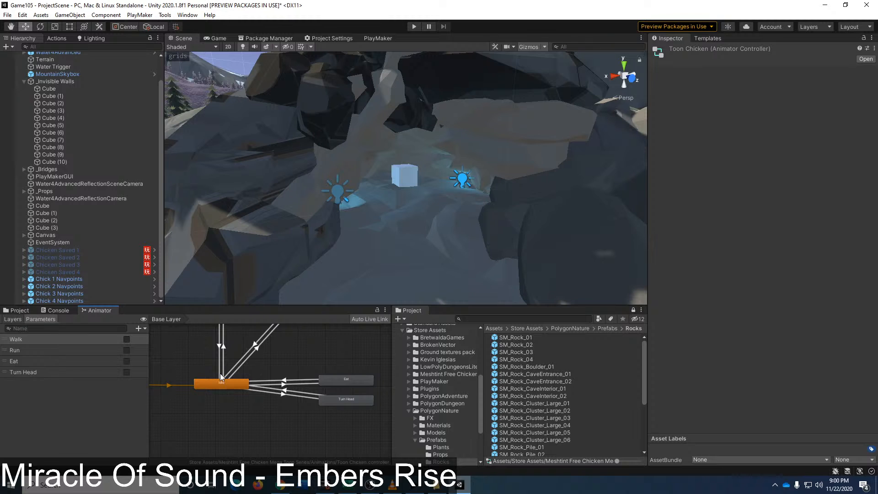
middle_click_drag(220, 374, 230, 400)
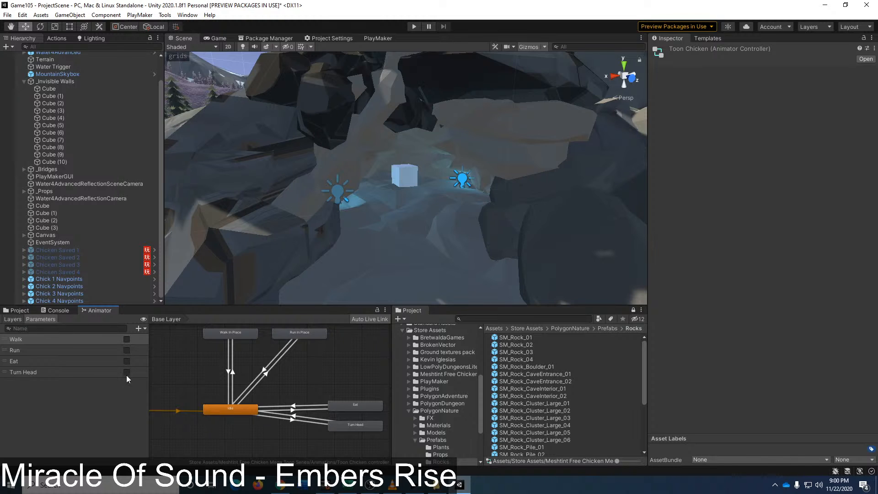
left_click(308, 426)
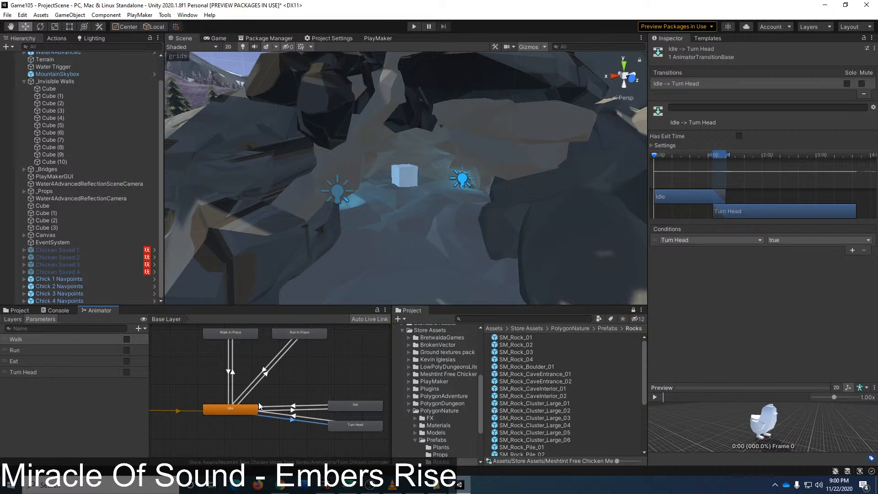
left_click(242, 408)
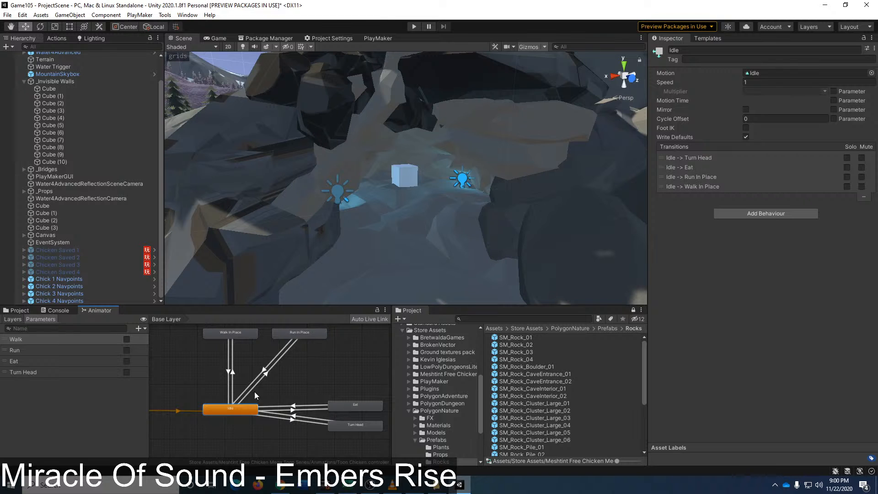
Step: Delete the transitions in both directions between Idle and Walk In Place and between Idle and Run In Place
left_click(235, 367)
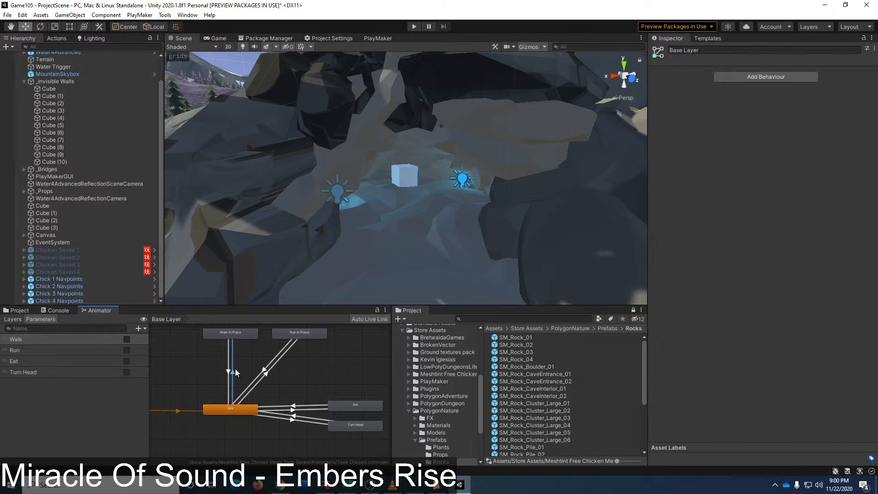
left_click(219, 375)
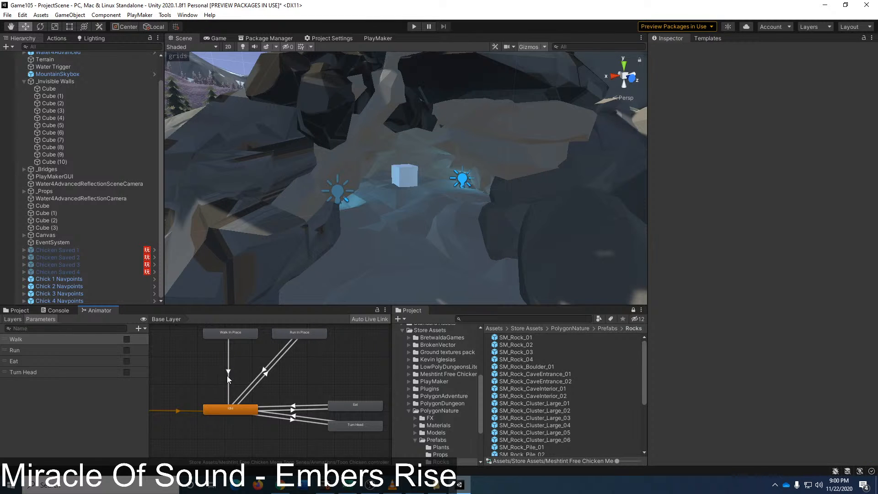
left_click(228, 376)
key("Delete")
left_click(264, 369)
key("Delete")
left_click(267, 372)
key("Delete")
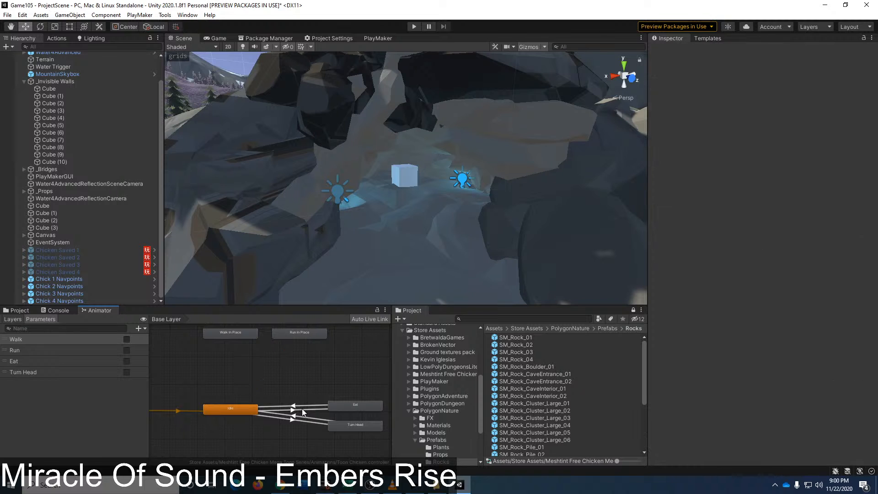
Step: Delete both transitions between Idle and Eat
left_click(298, 405)
key("Delete")
left_click(302, 409)
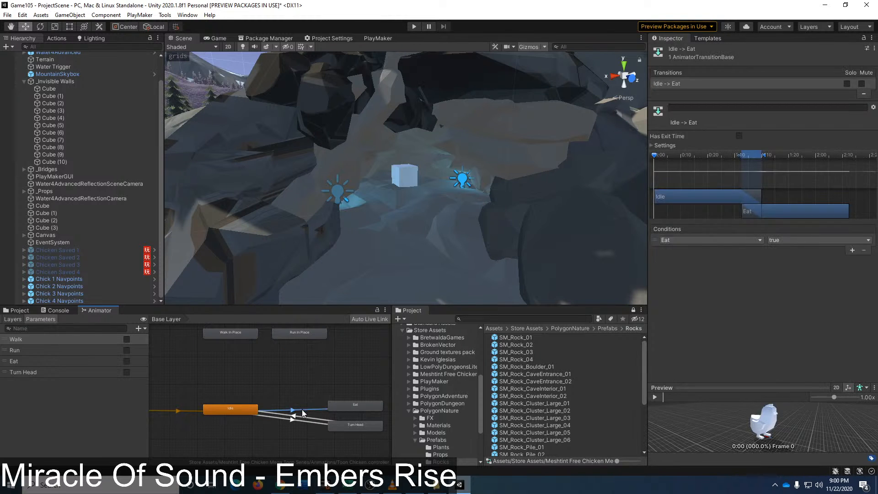
key("Delete")
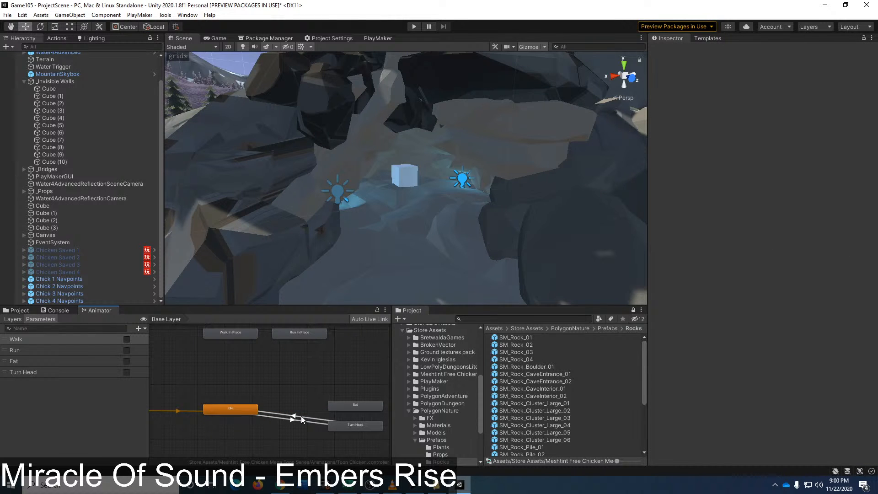
Step: Remove the Turn Head conditions from both transitions between Idle and Turn Head, and enable exit time on Idle to Turn Head
left_click(301, 416)
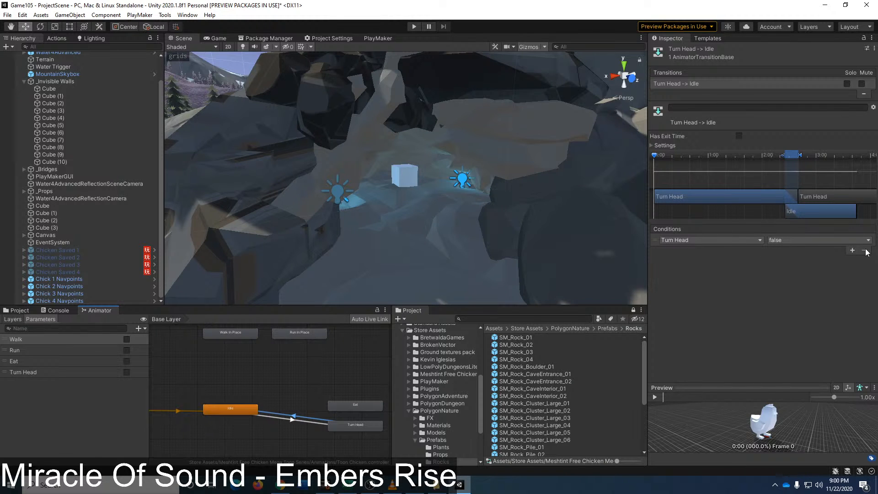
left_click(659, 241)
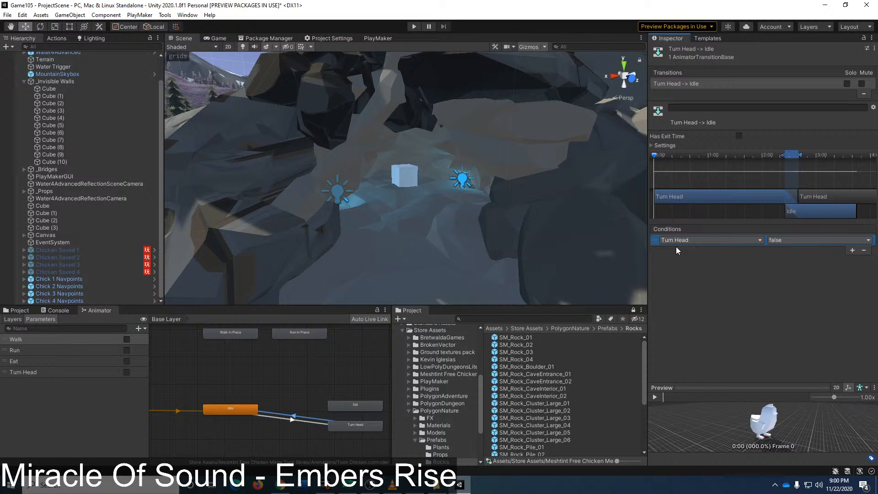
left_click(864, 251)
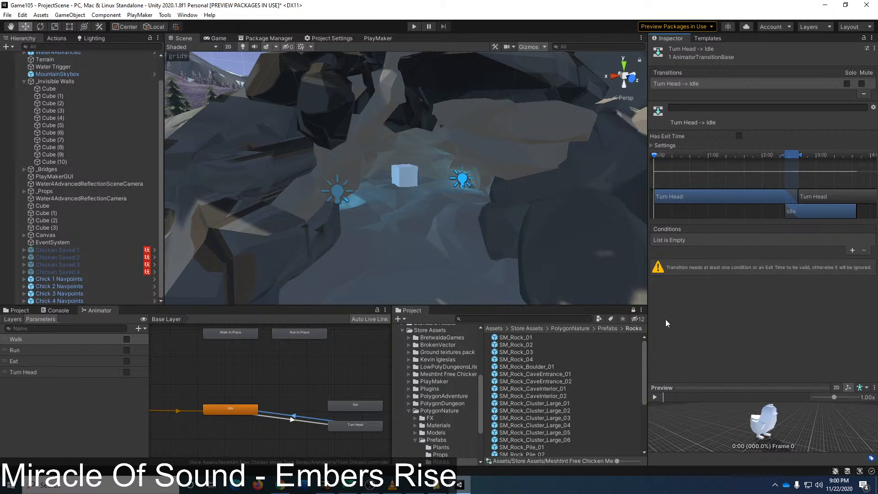
left_click(291, 420)
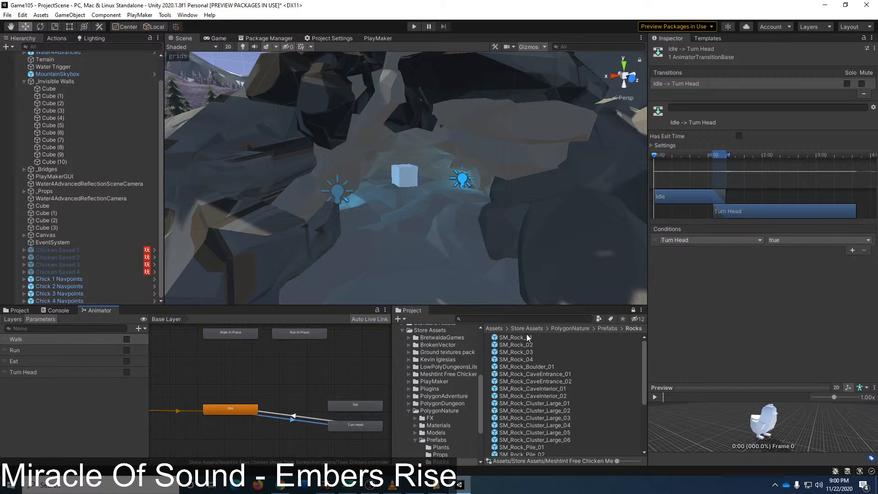
left_click(739, 136)
left_click(656, 241)
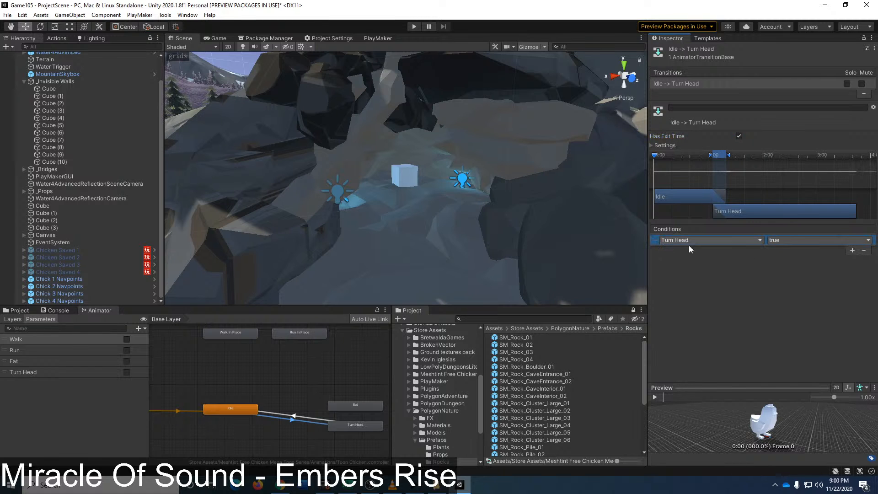
left_click(864, 250)
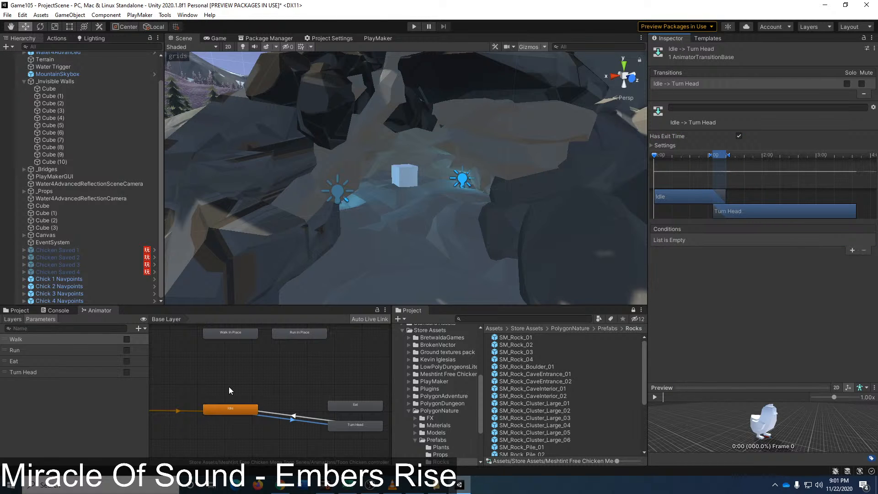
Step: Place an instance of the Toon Chicken prefab on the grass beside the path stones in the scene
left_click(18, 311)
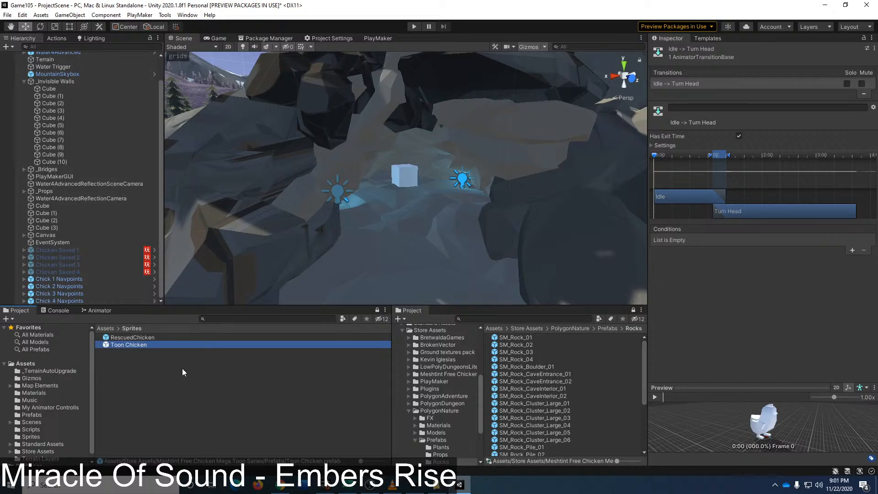
right_click_drag(308, 198, 604, 273)
key("w")
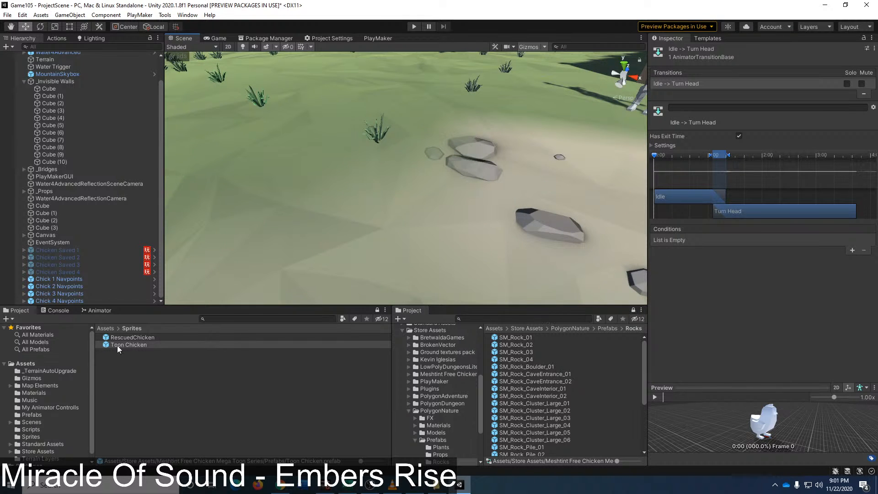
left_click_drag(124, 345, 379, 156)
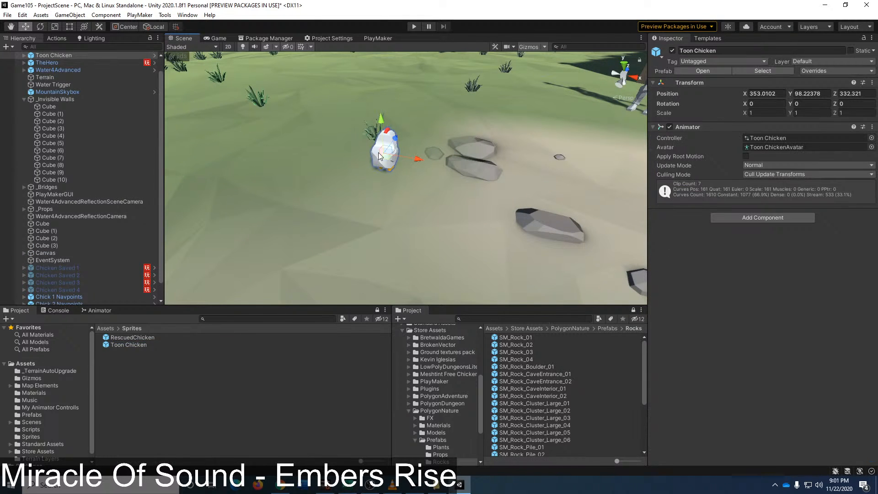
Step: Play-test the scene by walking the hero up to the placed chicken to check its idle animation, and stop the game
left_click(413, 26)
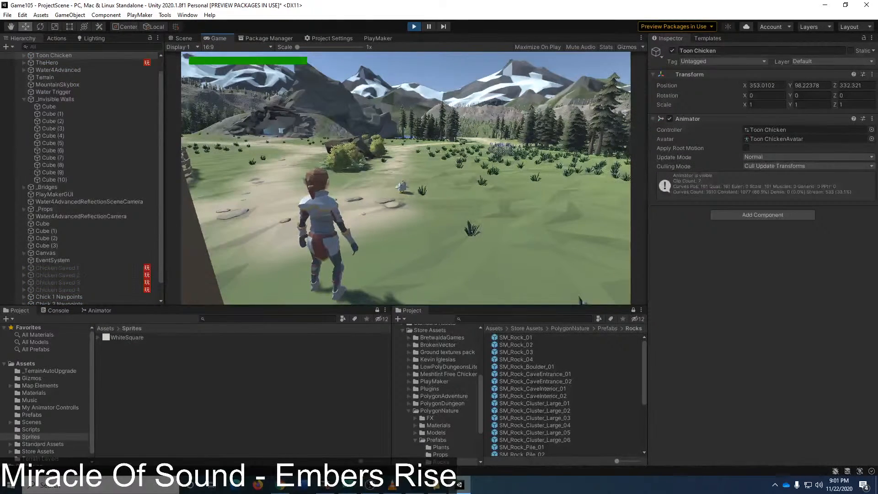
key("w")
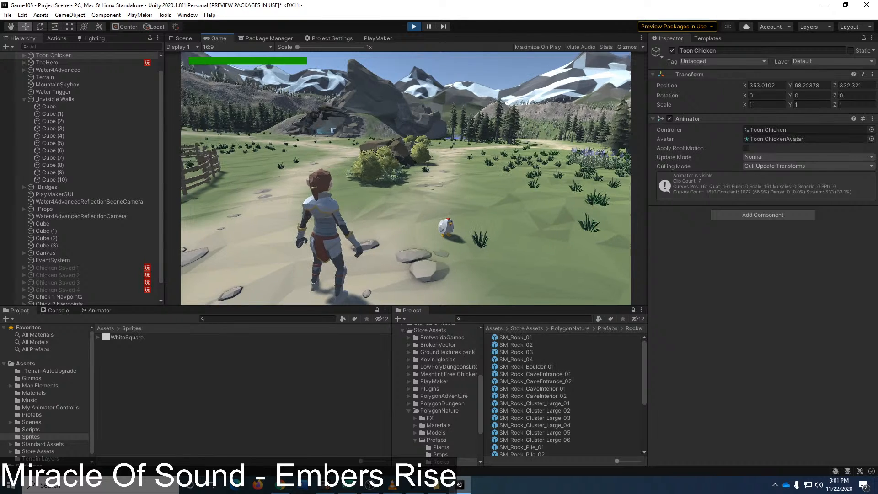
key("Escape")
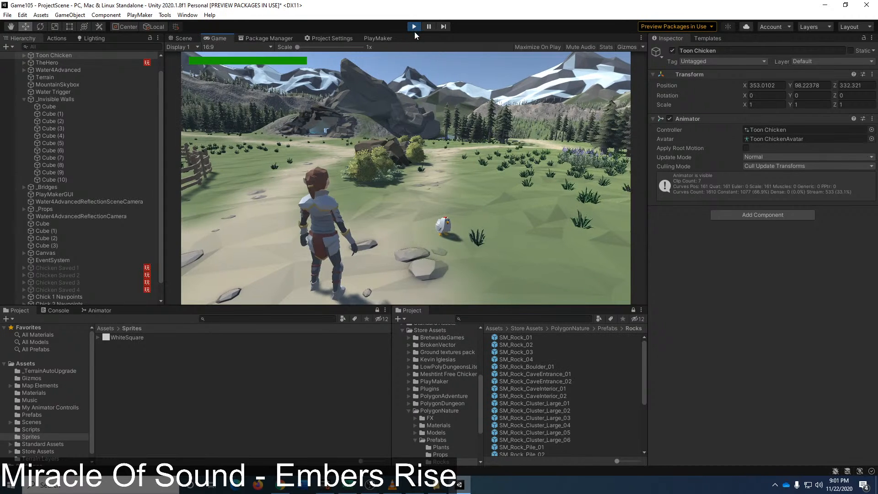
left_click(414, 28)
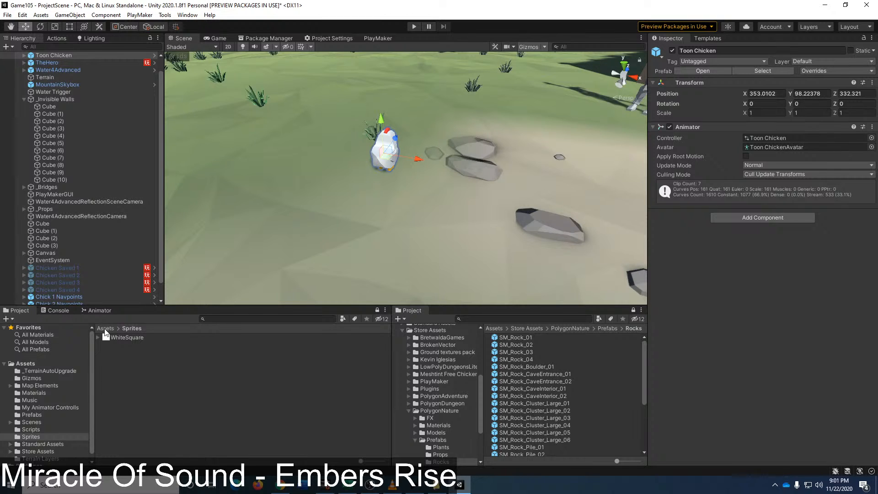
Step: Open the project's Prefabs folder and rename the Toon Chicken object in the scene to "Rescue Chicken"
right_click_drag(367, 249, 67, 203)
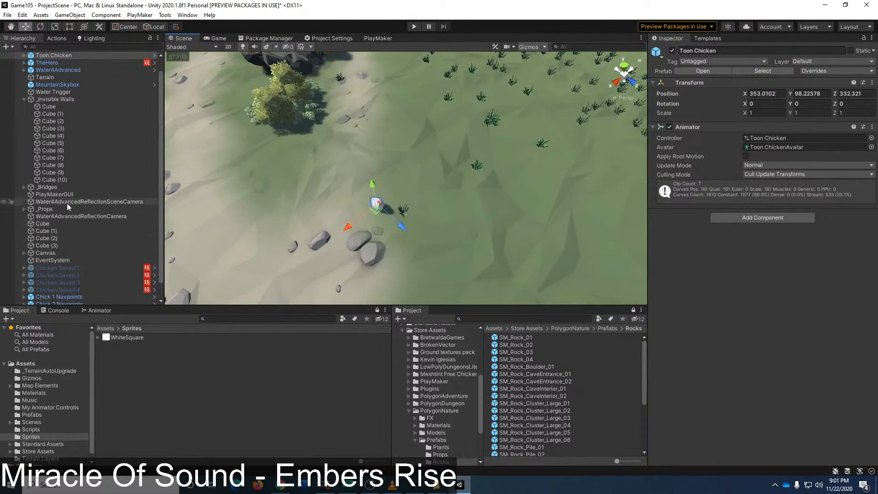
left_click(71, 59)
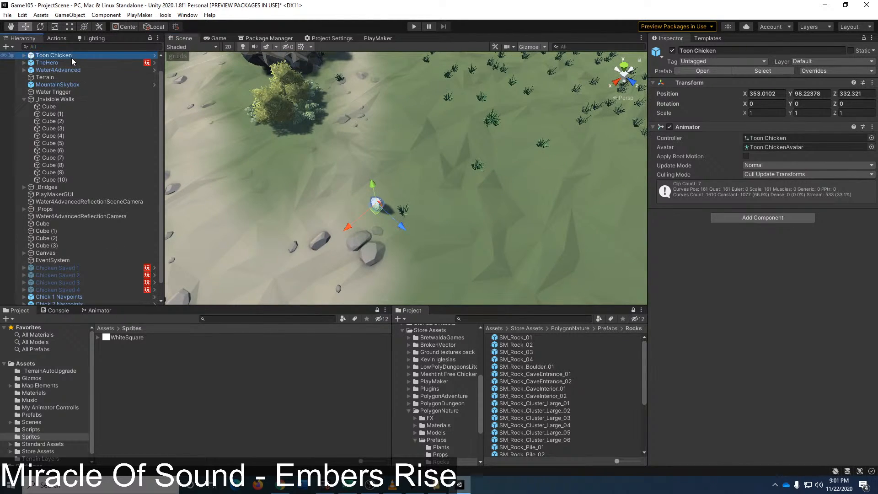
left_click(104, 329)
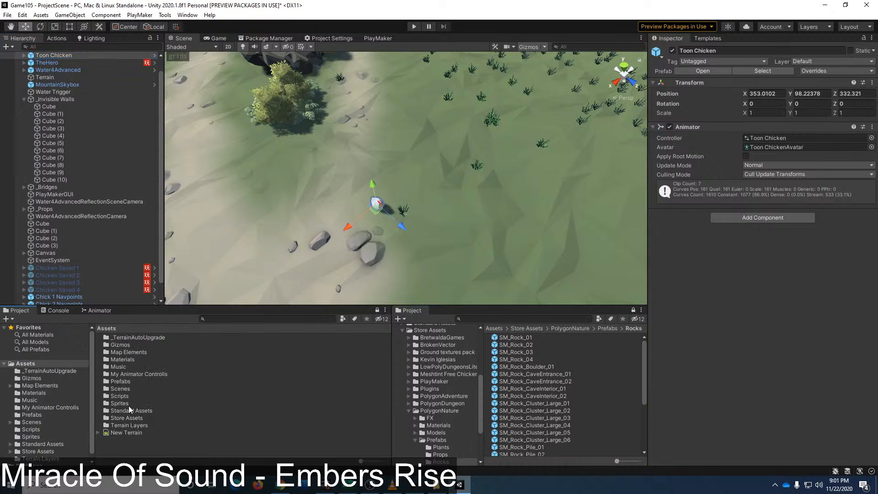
double_click(117, 381)
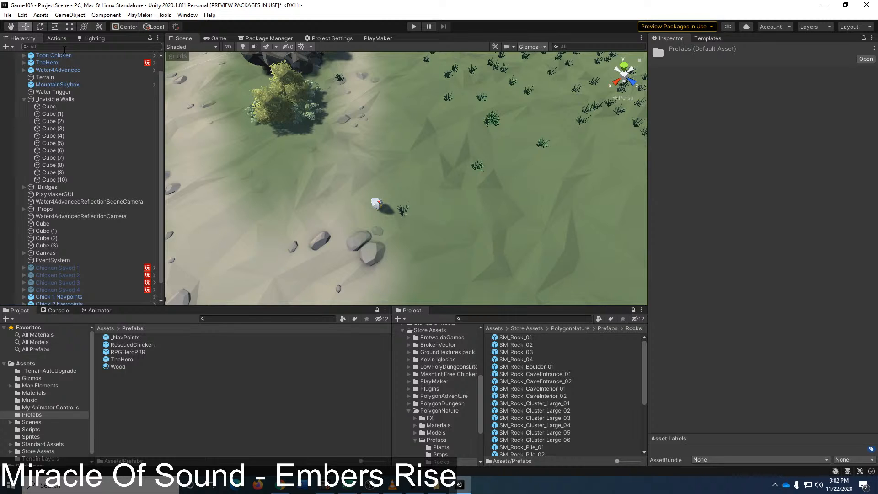
left_click(62, 55)
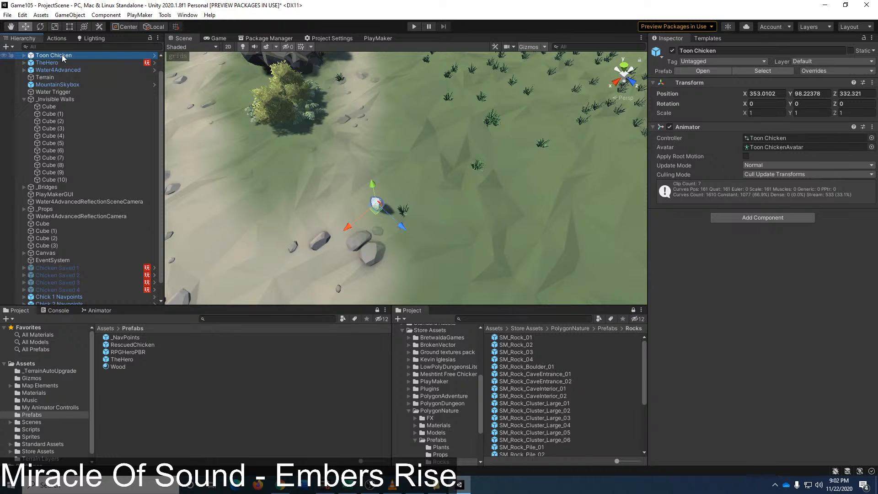
left_click(61, 55)
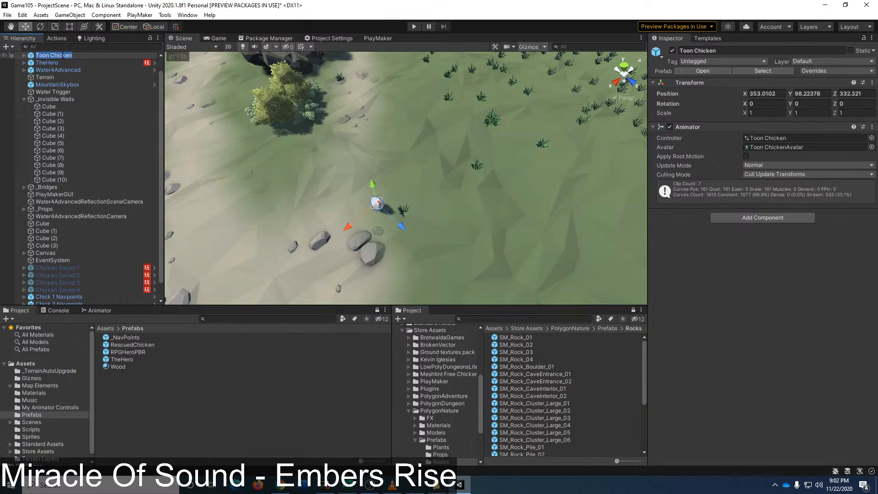
type("Rescue Chicken")
key("Return")
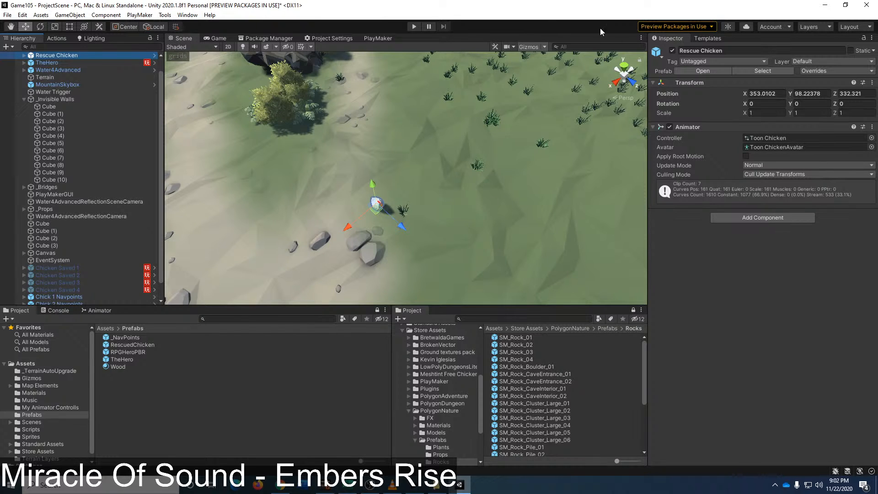
Step: Add a Sphere Collider component to the Rescue Chicken and make it a trigger
left_click(763, 217)
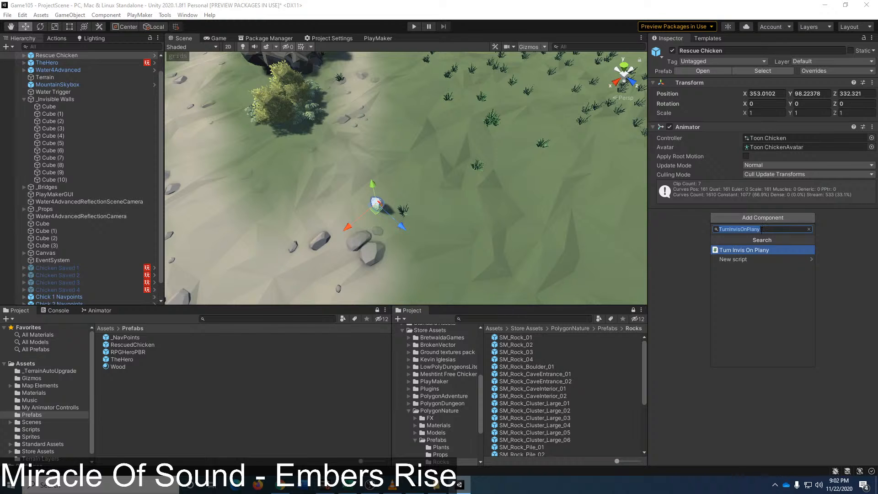
type("collider")
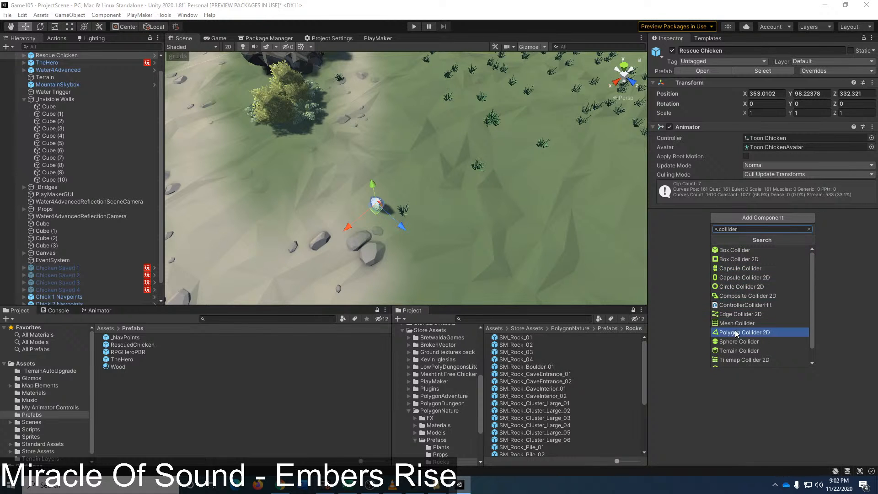
left_click(734, 346)
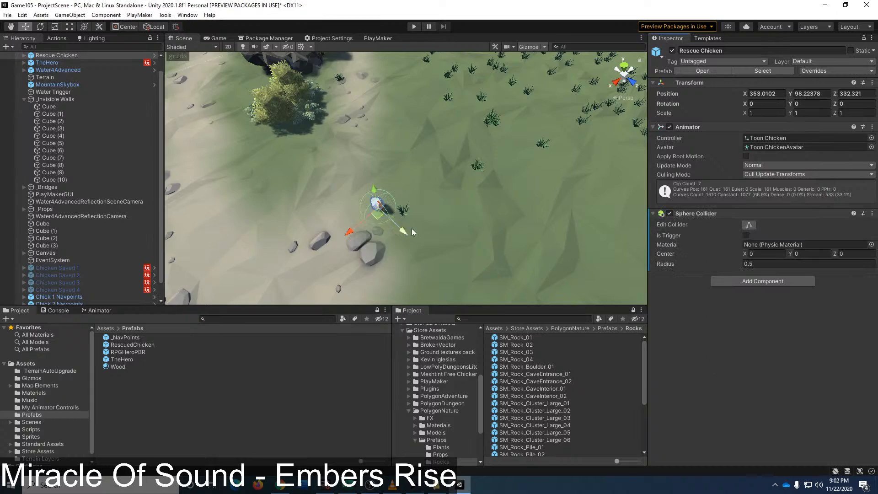
right_click_drag(395, 221, 275, 177)
key("w")
key("d")
key("s")
key("w")
key("d")
key("s")
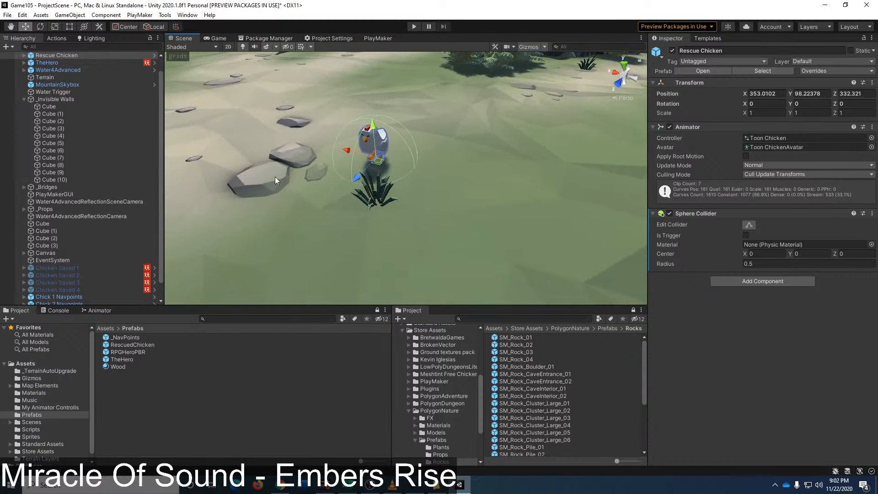
left_click(746, 236)
Step: Save the Rescue Chicken from the scene as a new original prefab in the Prefabs folder
right_click_drag(455, 223, 428, 219)
key("s")
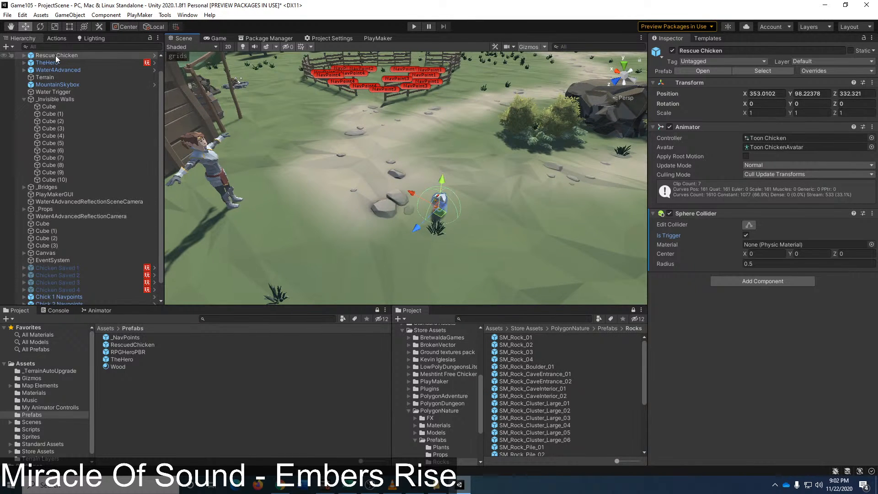
left_click_drag(56, 56, 114, 407)
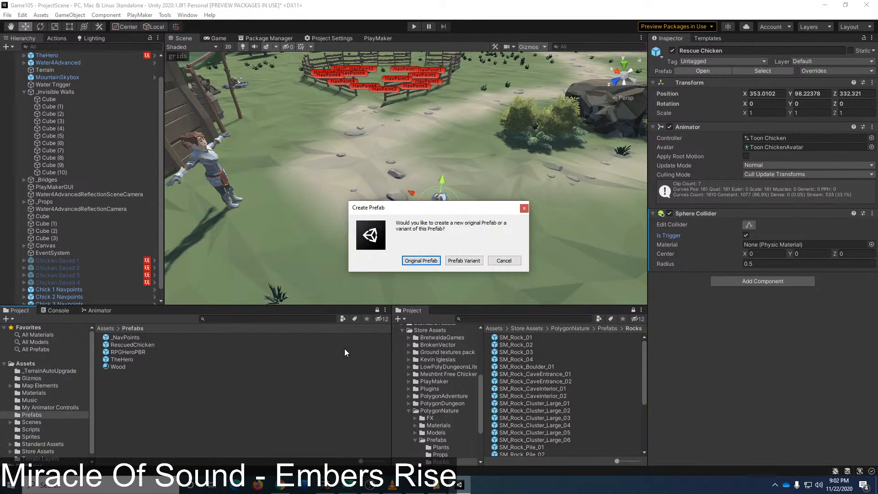
left_click(422, 260)
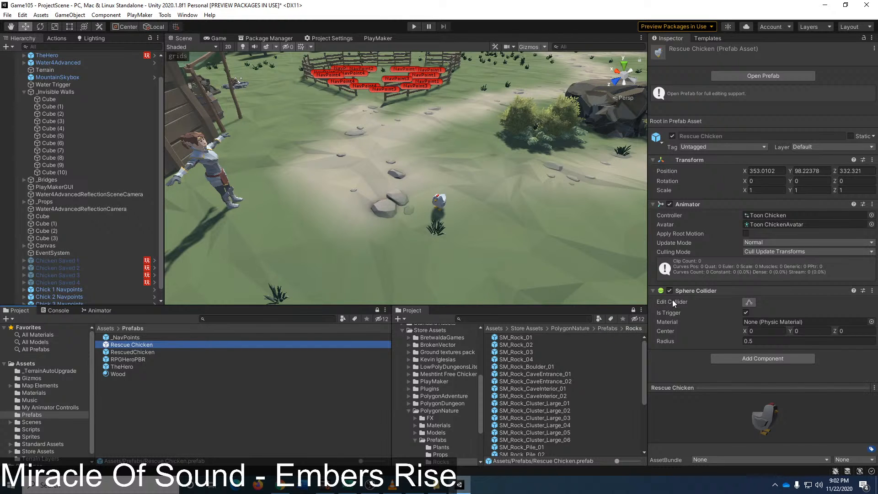
Step: Open TheHero prefab for editing and display its Game Logic FSM in PlayMaker
double_click(125, 365)
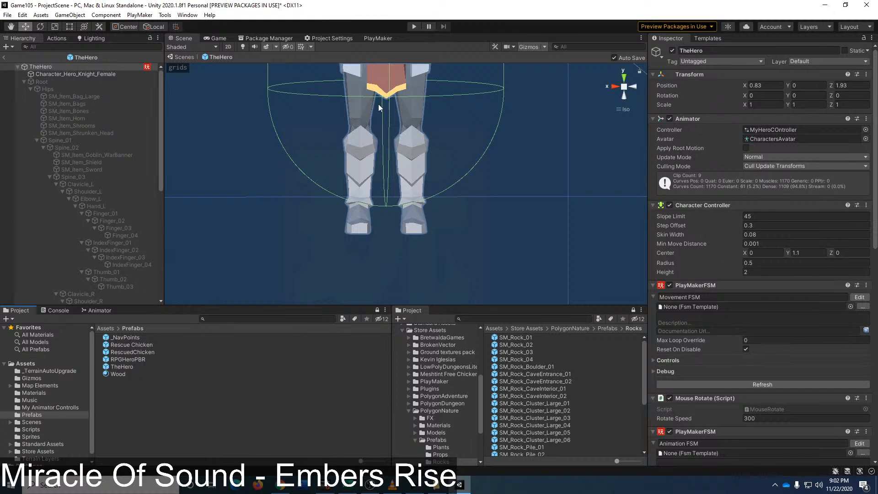
left_click(376, 38)
left_click(269, 46)
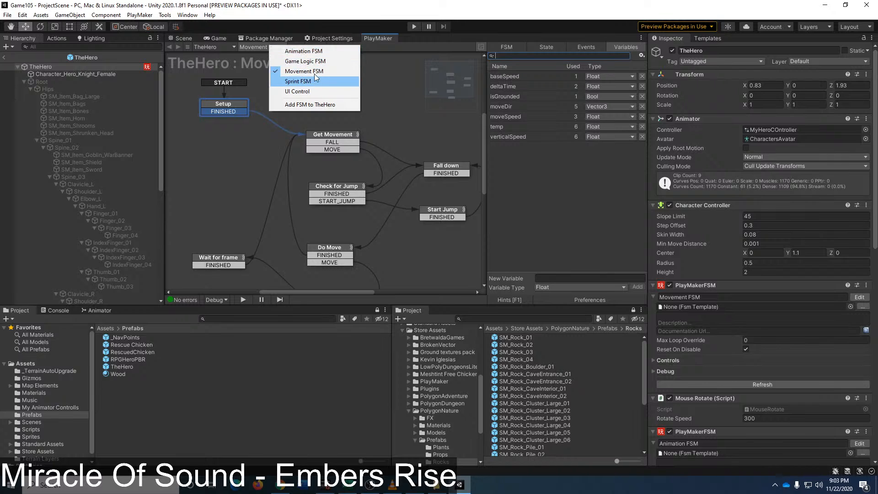
left_click(311, 61)
scroll(359, 184, "down", 2)
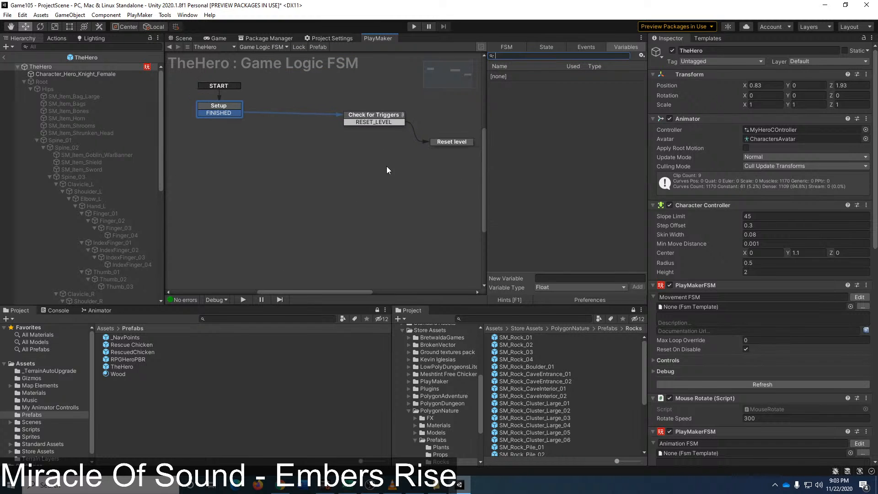
middle_click_drag(385, 146, 287, 215)
Step: Duplicate the water Trigger Event action inside the Check for Triggers state
left_click(278, 185)
scroll(299, 216, "up", 1)
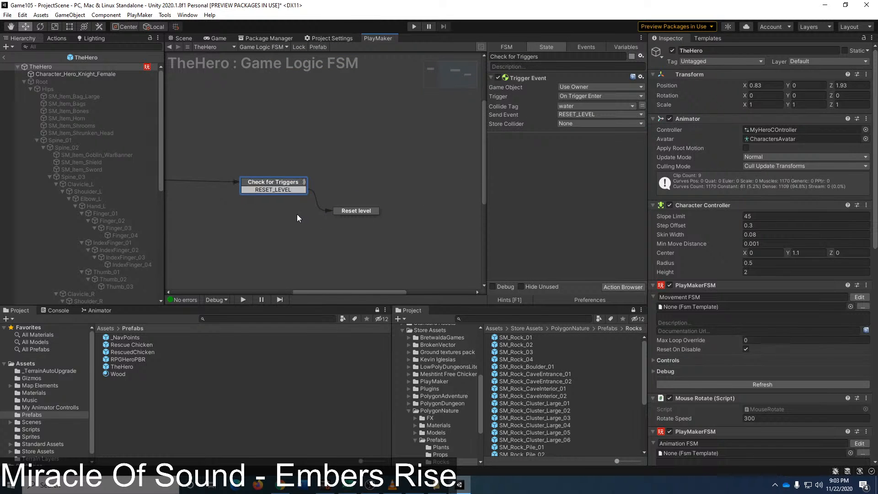
left_click(531, 78)
key("ctrl+c")
key("ctrl+v")
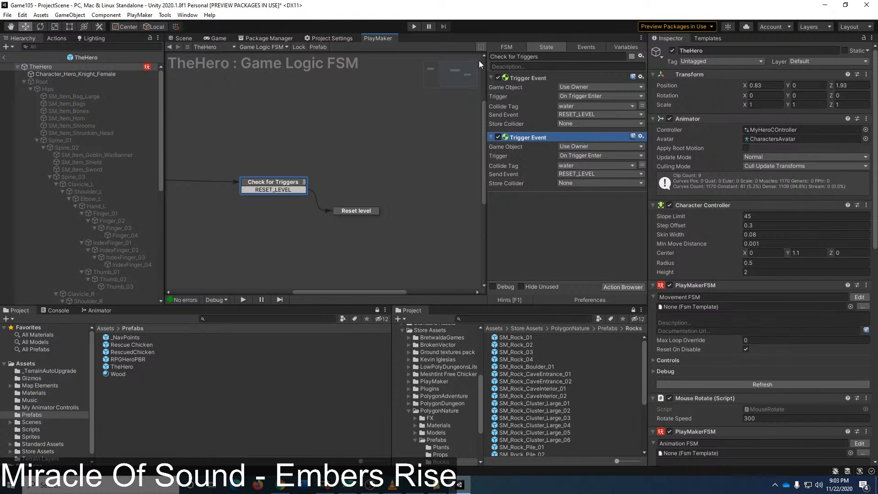
Step: Remove the "pickup" tag from the project's tag list
left_click(267, 39)
left_click(329, 38)
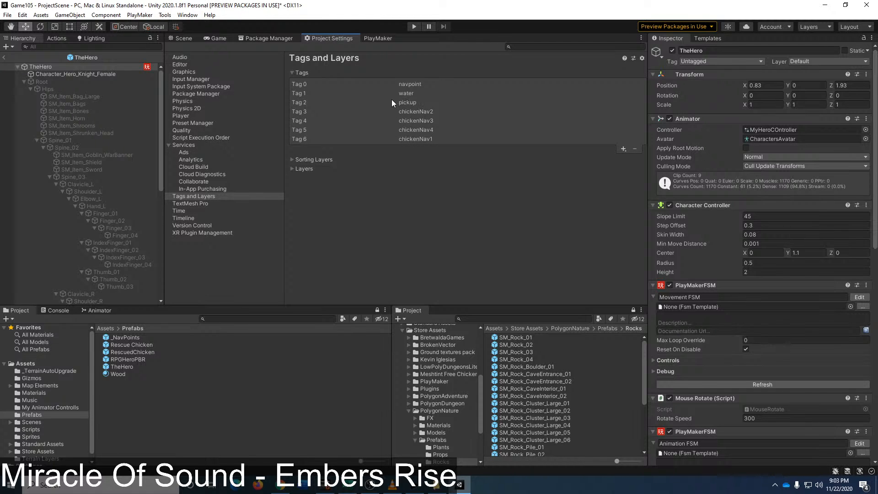
left_click(409, 96)
left_click(439, 103)
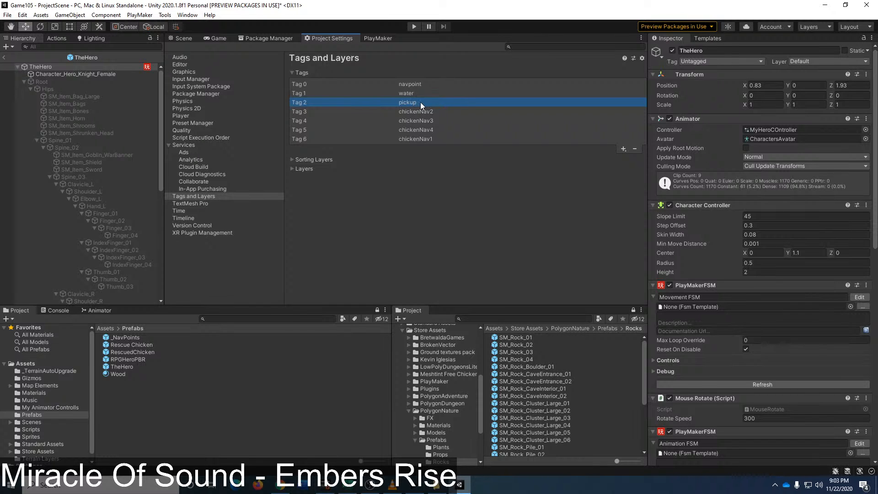
left_click(636, 149)
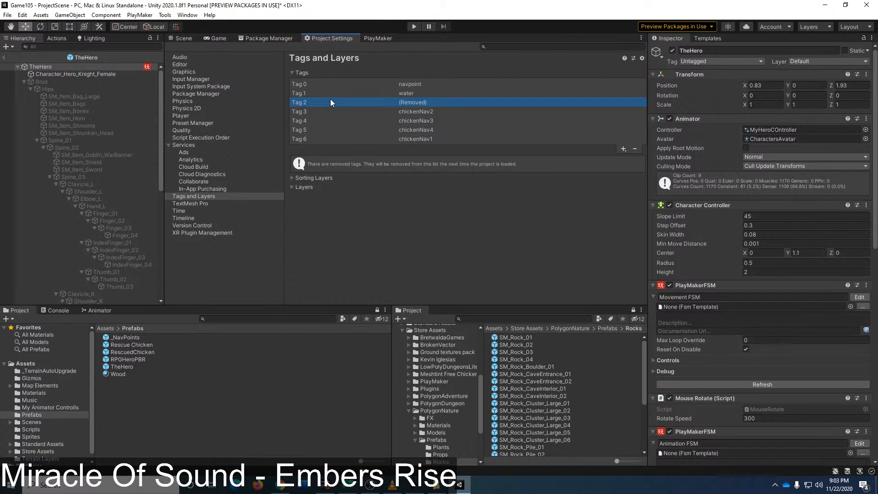
Step: Add a new tag named "rescueChicken" to the project's tag list
left_click(419, 139)
left_click(623, 149)
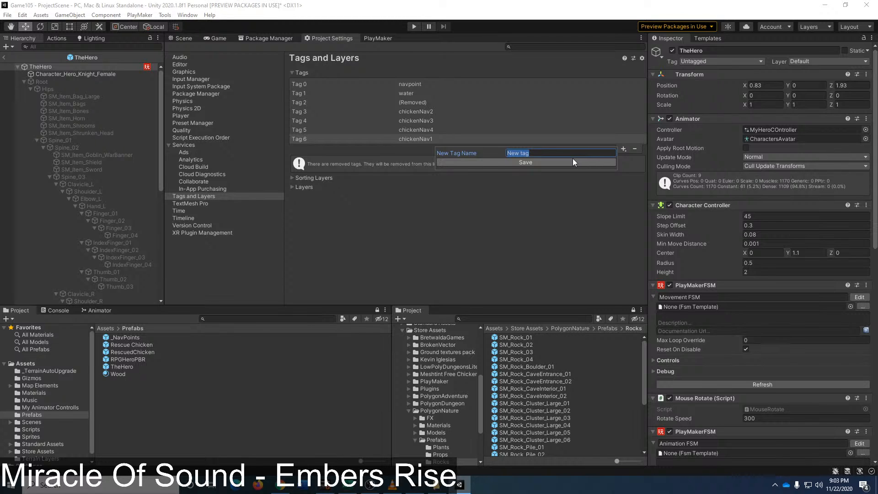
type("rescureChi")
key("BackSpace")
key("BackSpace")
key("BackSpace")
key("BackSpace")
key("BackSpace")
type("eChicken")
key("Return")
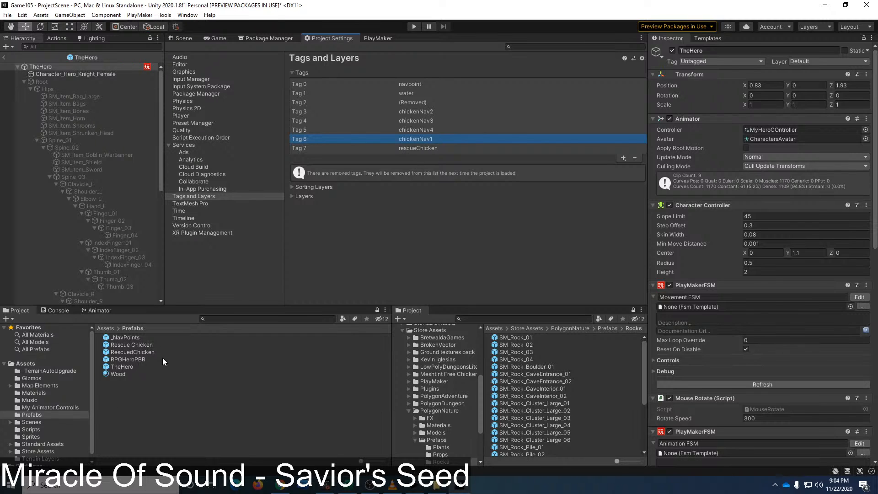
Step: Open the Rescue Chicken prefab and rename the RescuedChicken prefab asset to "Saved Chicken"
double_click(150, 344)
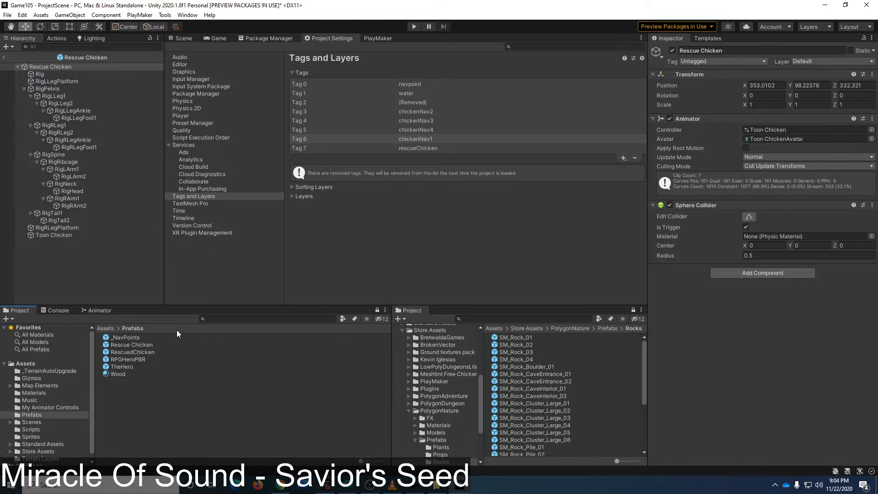
left_click(144, 352)
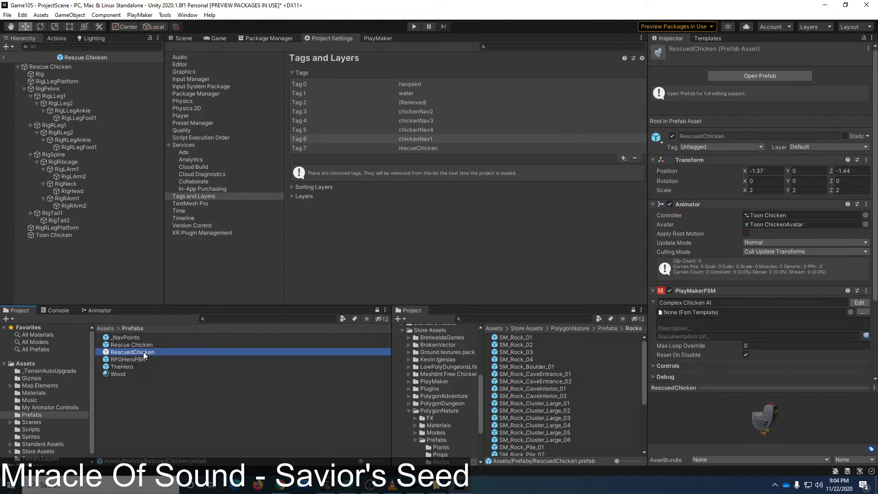
left_click(144, 352)
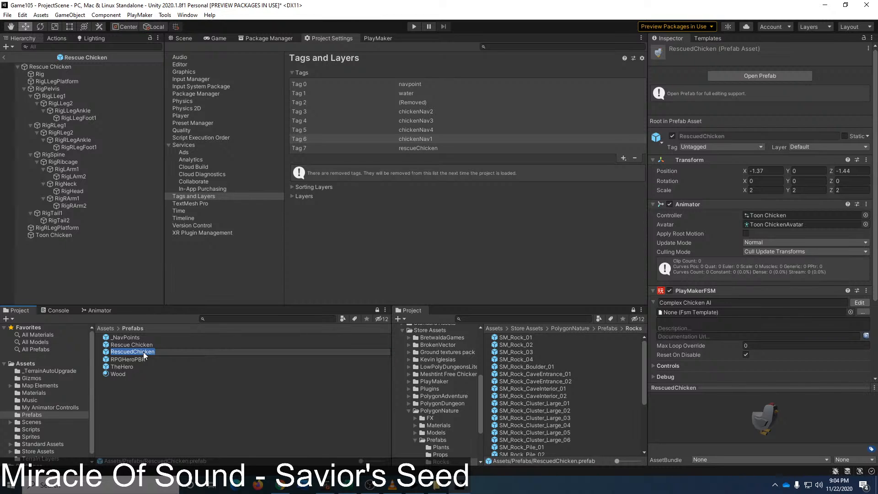
type("Saved Chicken")
key("Return")
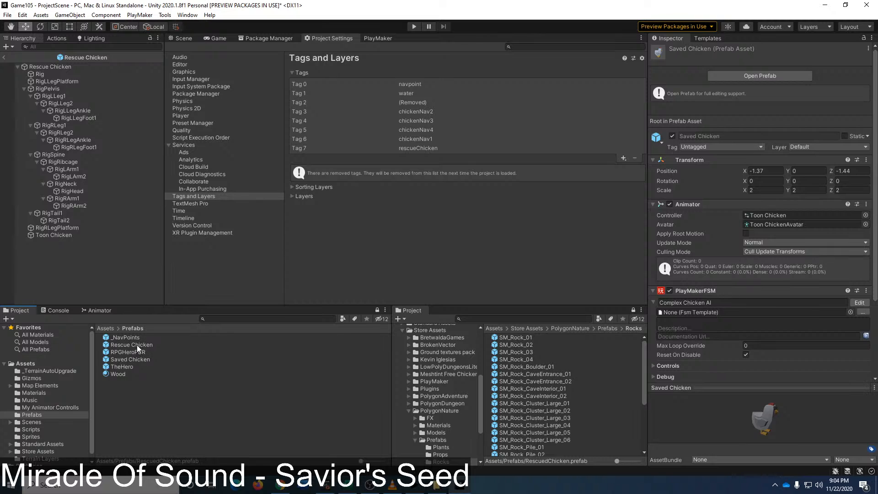
Step: Assign the rescueChicken tag to the Rescue Chicken prefab
left_click(134, 346)
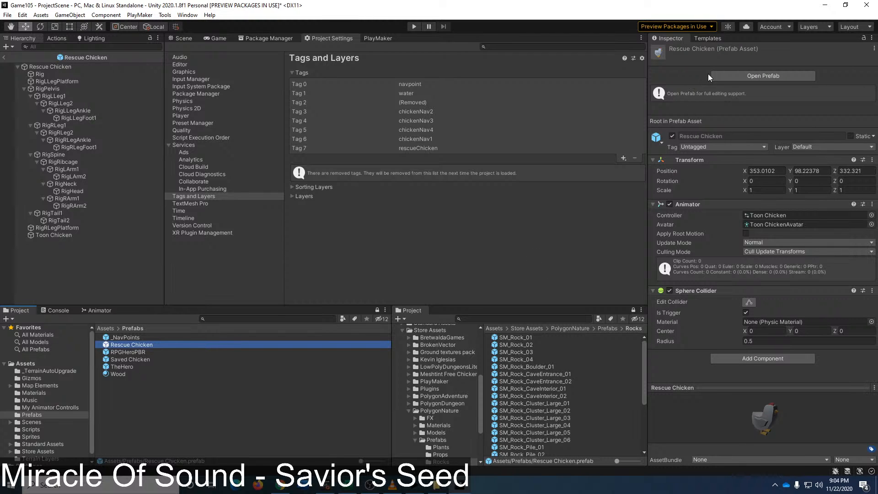
left_click(718, 146)
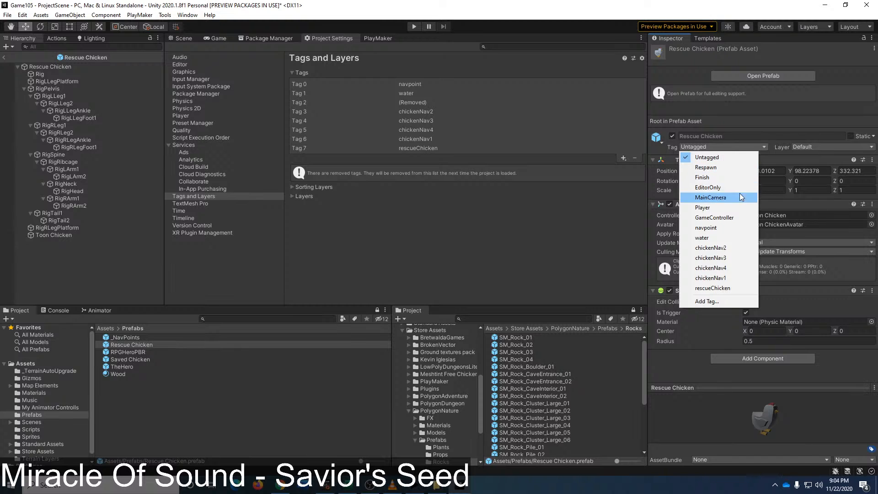
left_click(732, 287)
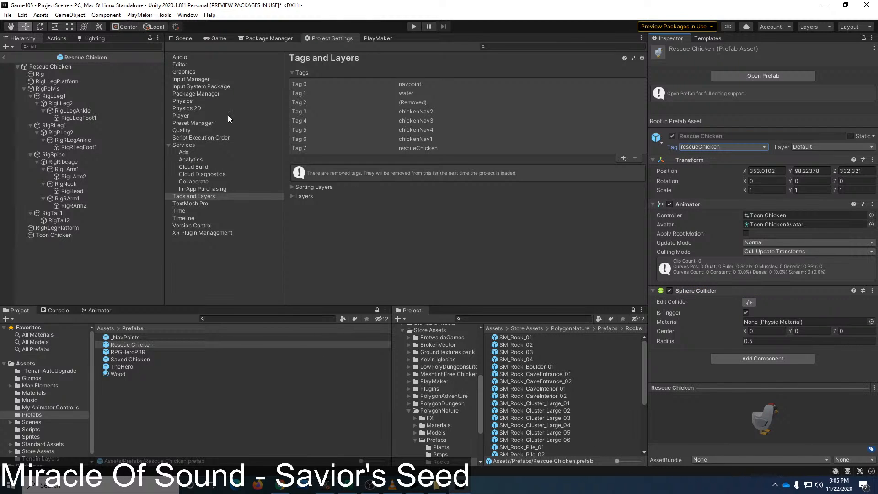
Step: Leave the chicken prefab, reopen TheHero prefab for editing and display its Game Logic FSM in PlayMaker
left_click(5, 58)
double_click(126, 364)
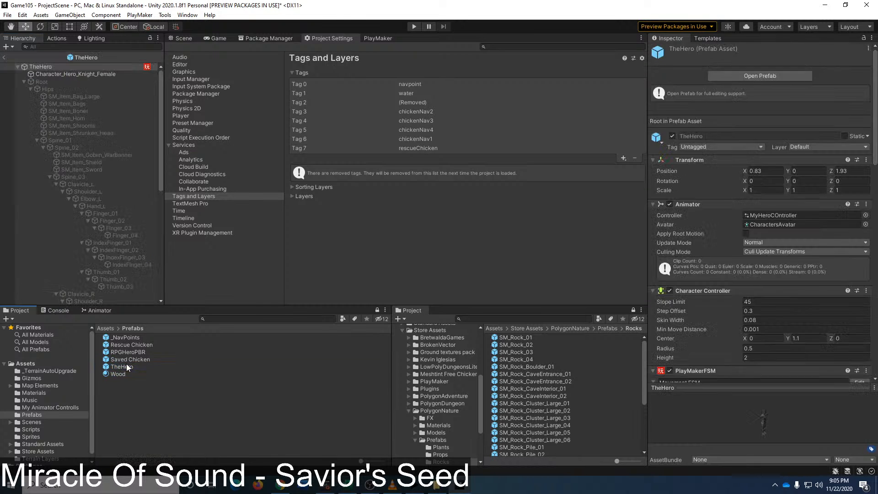
left_click(378, 38)
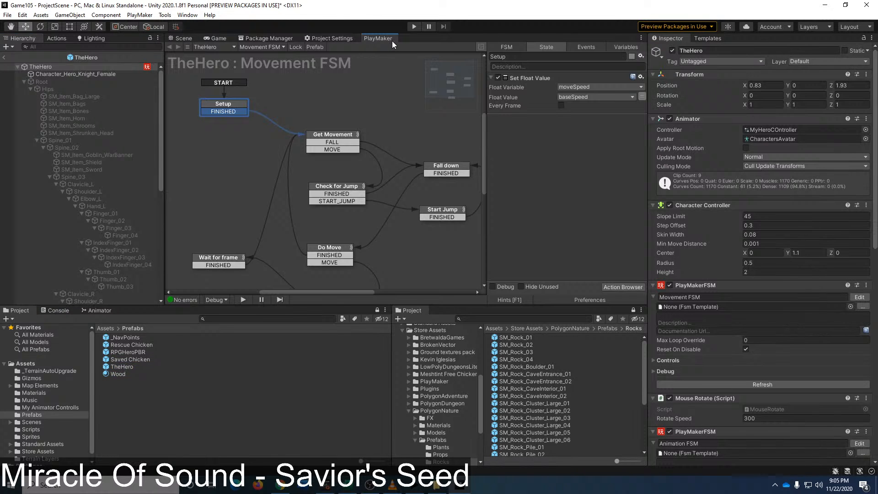
left_click(276, 48)
left_click(352, 65)
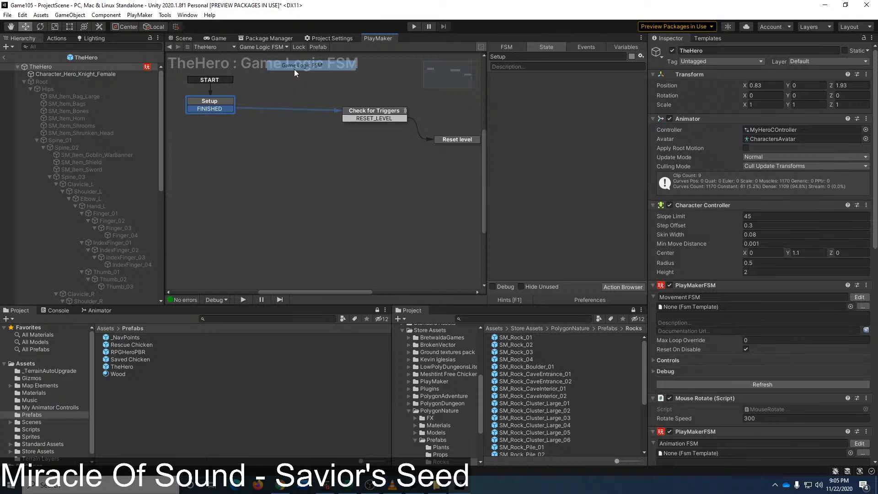
Step: In the Check for Triggers state, set the second Trigger Event's collide tag to rescueChicken and its sent event to a new event, RESCUE_CHICKEN
left_click(391, 111)
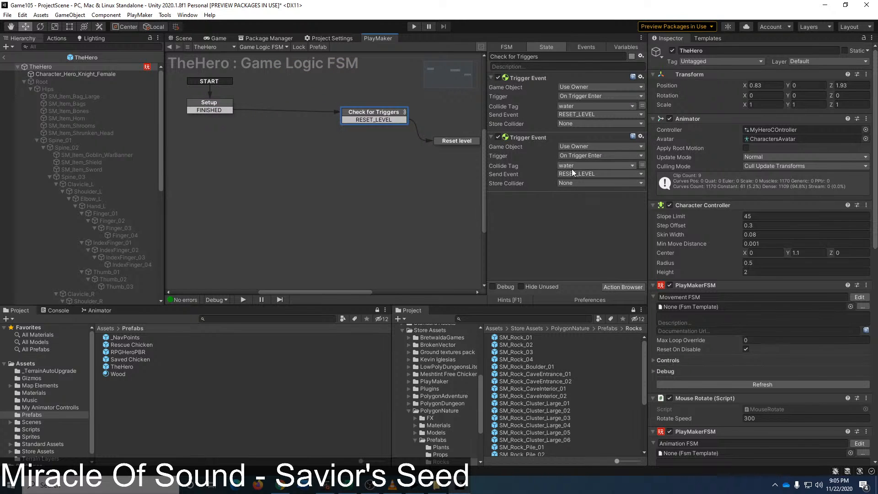
left_click(591, 166)
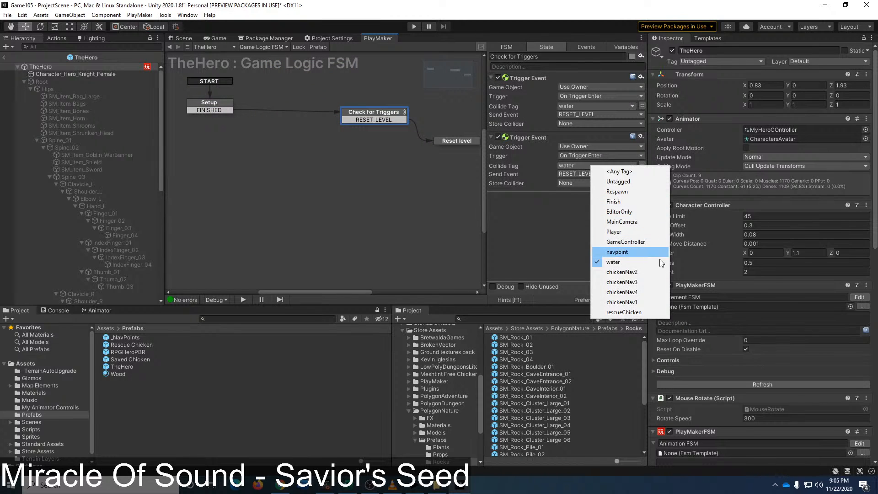
left_click(637, 314)
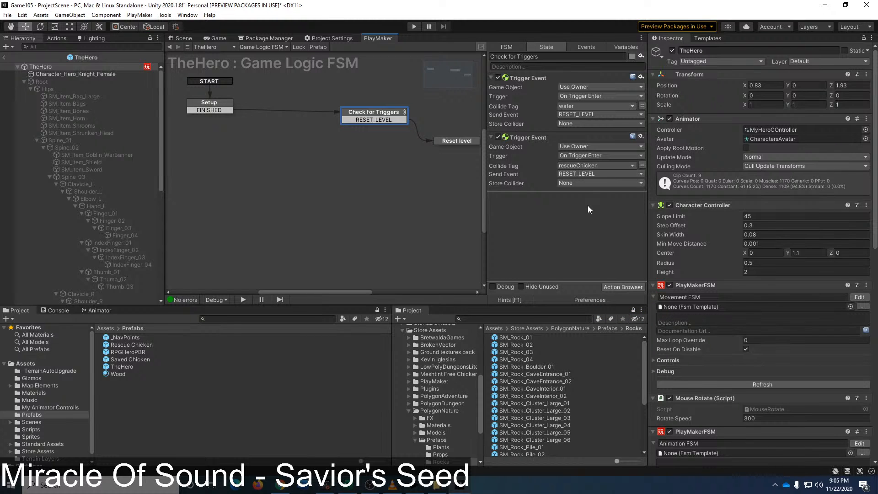
left_click(593, 174)
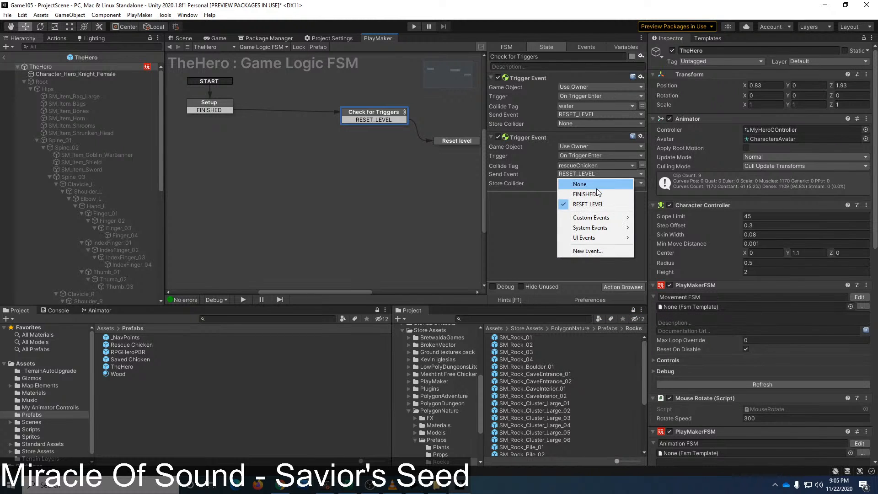
left_click(600, 256)
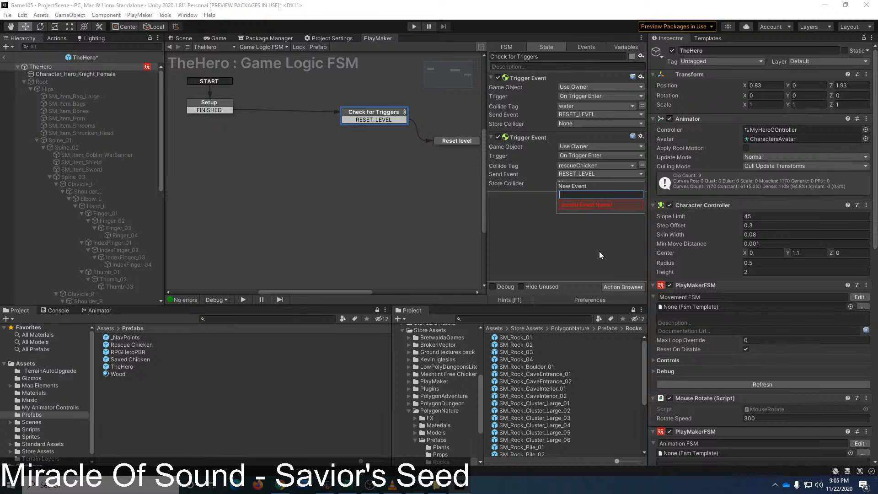
type("RESCUE_")
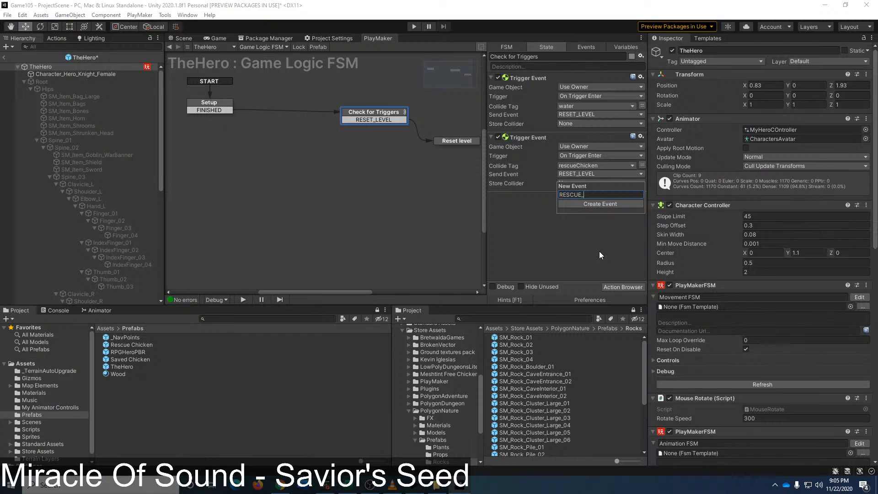
type("CHICKEN")
key("Return")
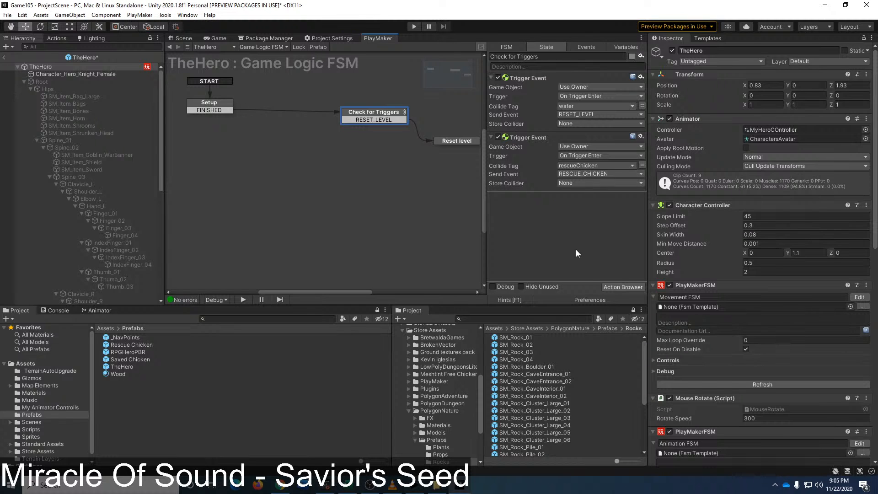
Step: Store the second Trigger Event's collider in a new variable named "targetChicken"
left_click(580, 184)
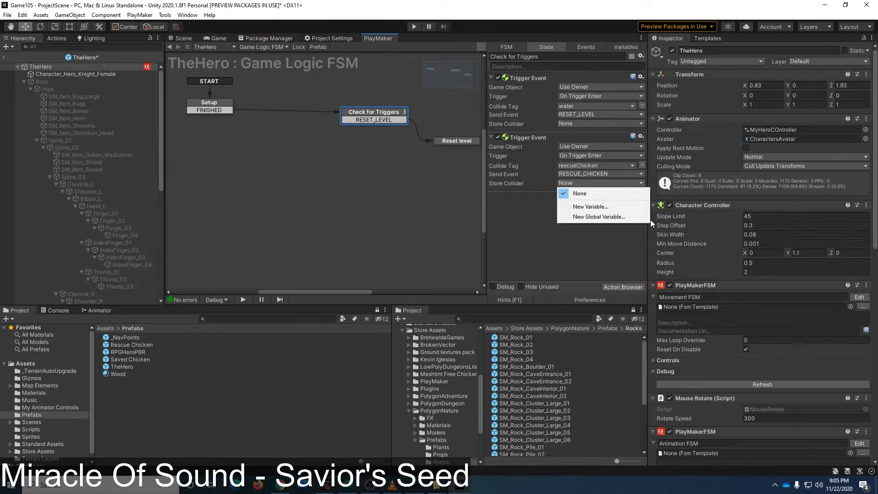
left_click(618, 210)
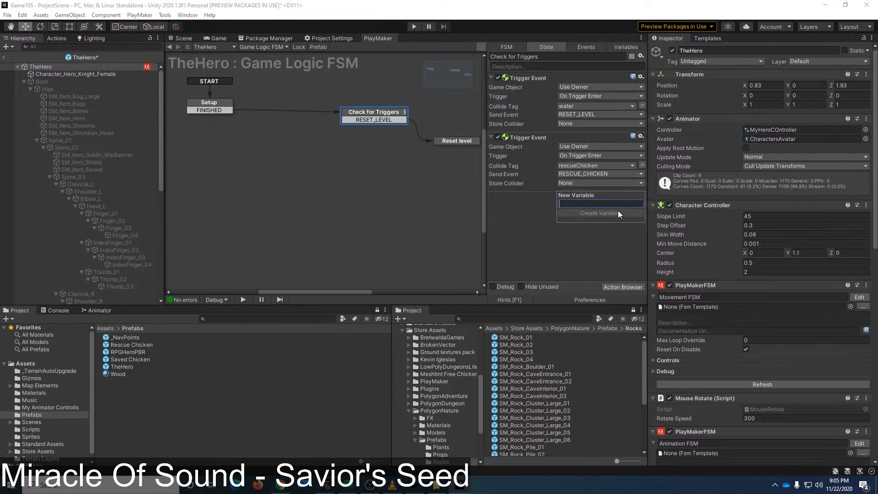
type("target")
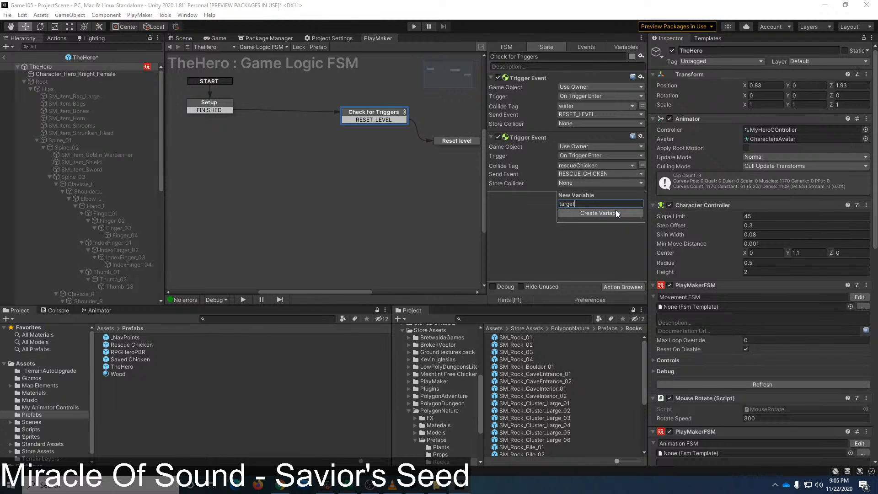
type("Chicken")
left_click(615, 212)
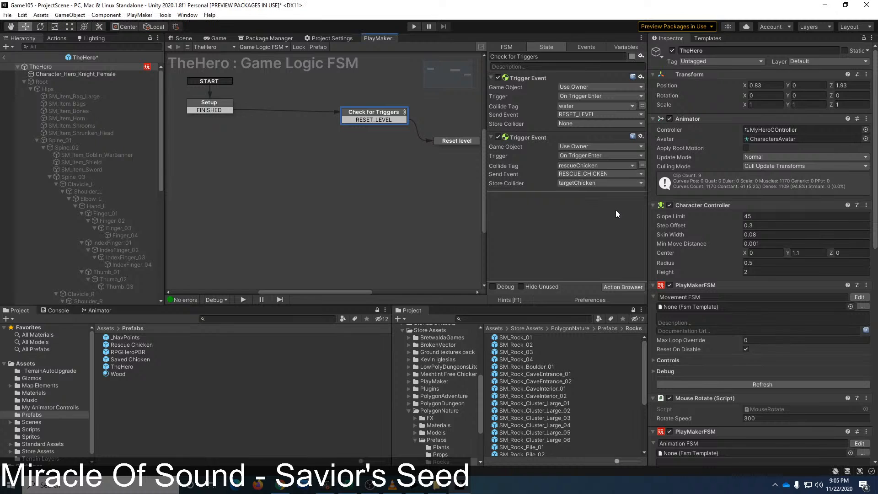
Step: Add a RESCUE_CHICKEN transition to the Check for Triggers state and link it to a new state placed below Reset level
middle_click_drag(315, 197, 264, 215)
right_click(320, 125)
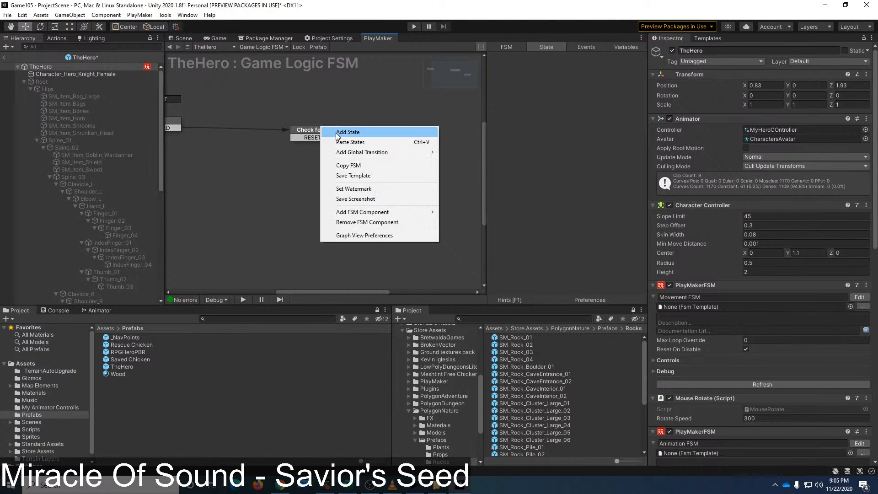
left_click(312, 135)
left_click(315, 131)
right_click(315, 130)
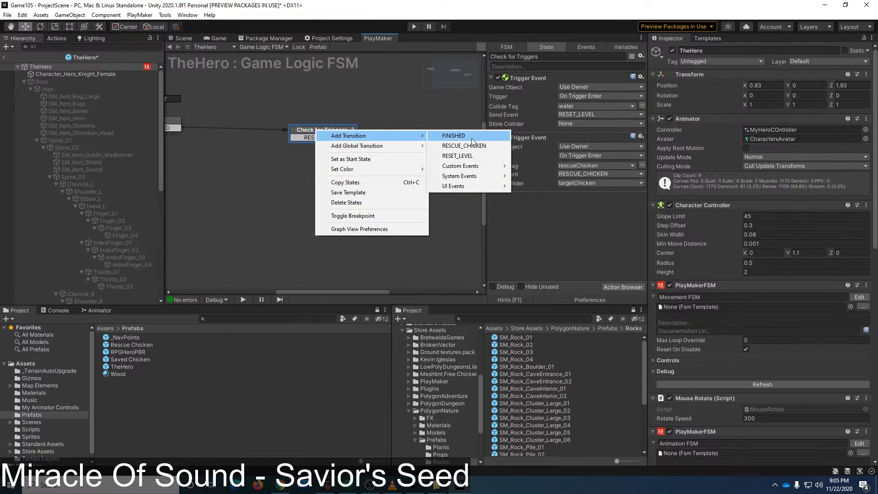
left_click(487, 146)
left_click_drag(346, 143, 371, 204)
left_click_drag(333, 131, 299, 129)
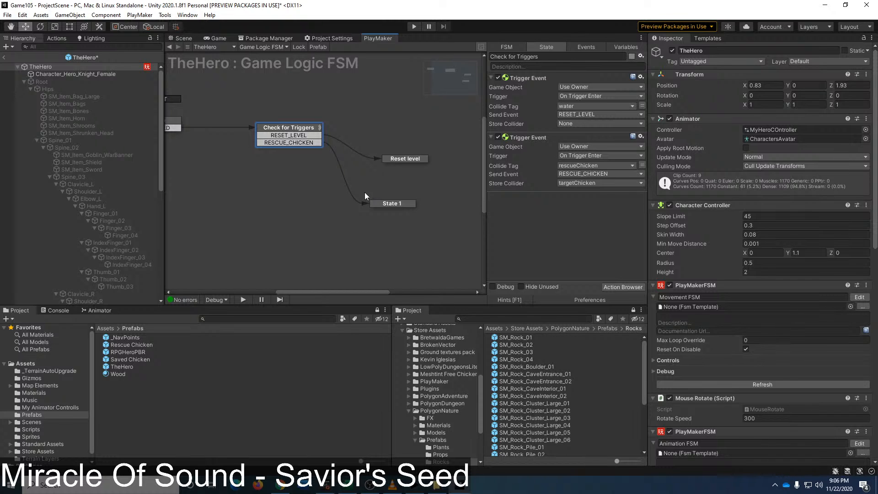
Step: Rename the new state reached by the RESCUE_CHICKEN transition to "Can Get Chicken?"
middle_click_drag(393, 125, 422, 136)
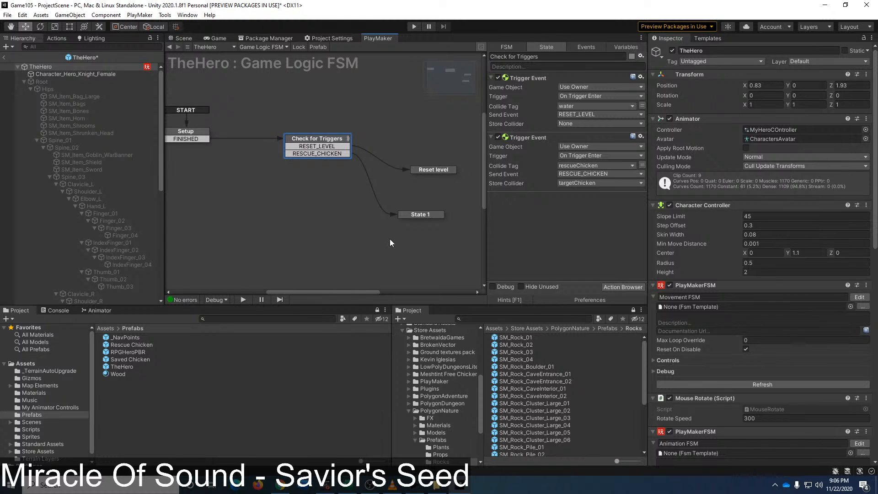
left_click(429, 213)
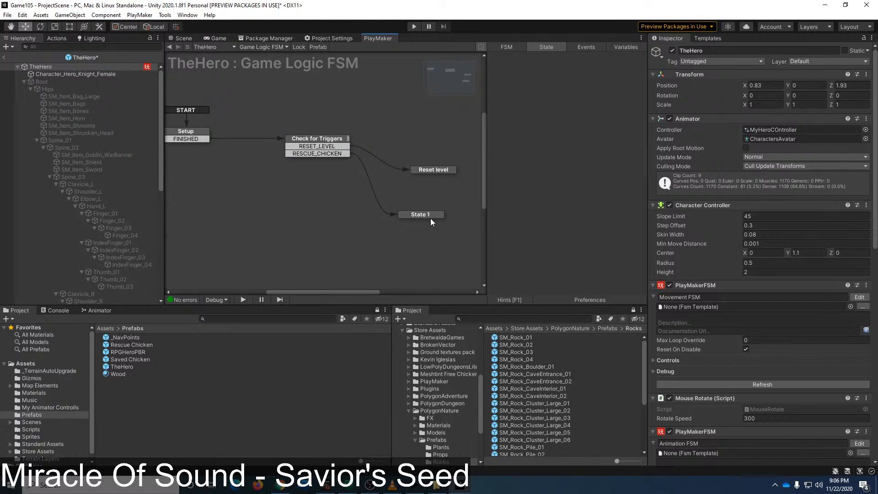
left_click(430, 218)
left_click(528, 56)
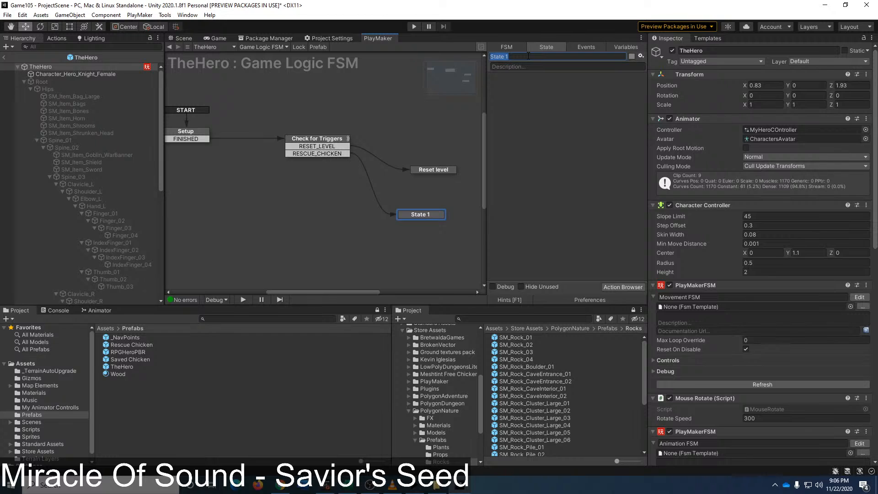
type("Can Get Ch")
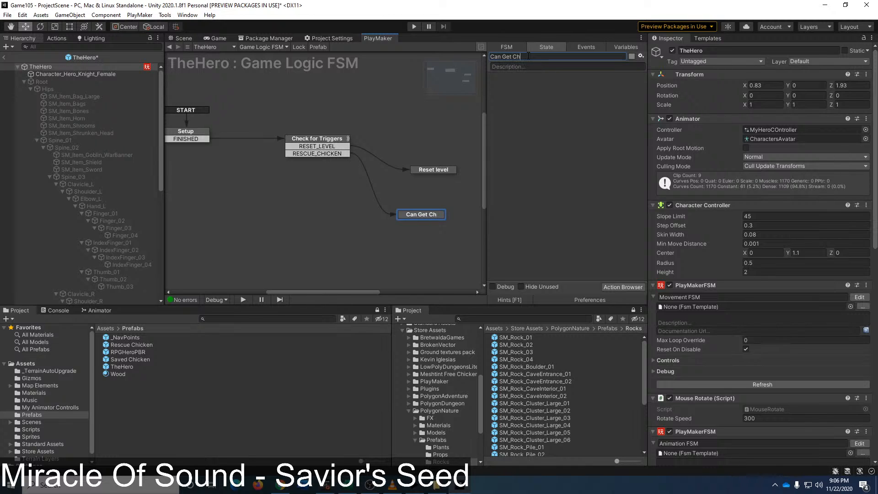
type("icken?")
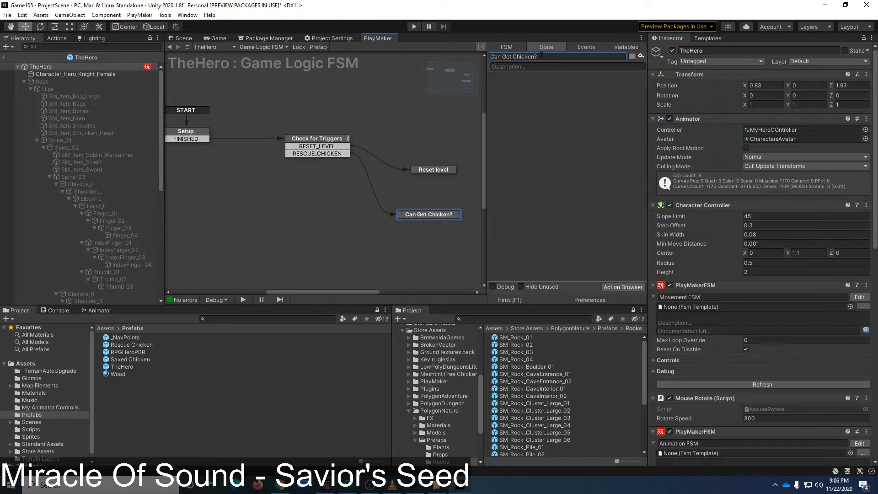
left_click_drag(415, 213, 411, 213)
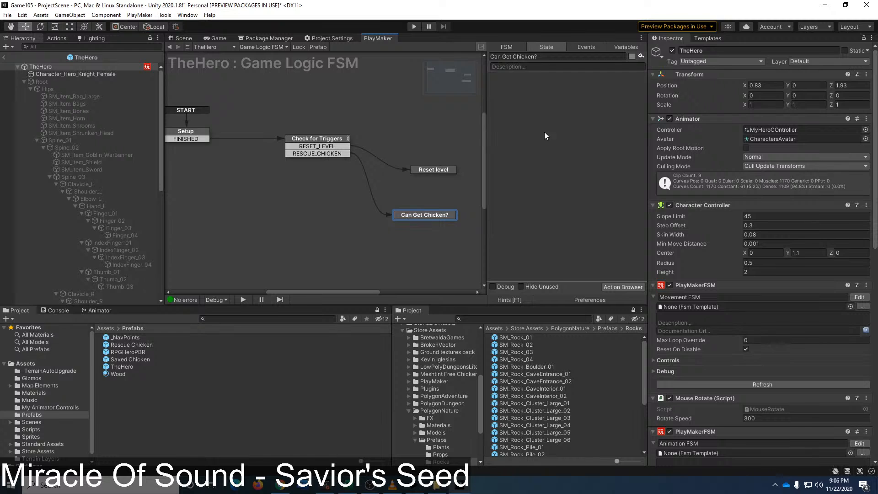
Step: Exit the hero prefab to the scene, reopen the TheHero prefab and display its Game Logic FSM
left_click(4, 57)
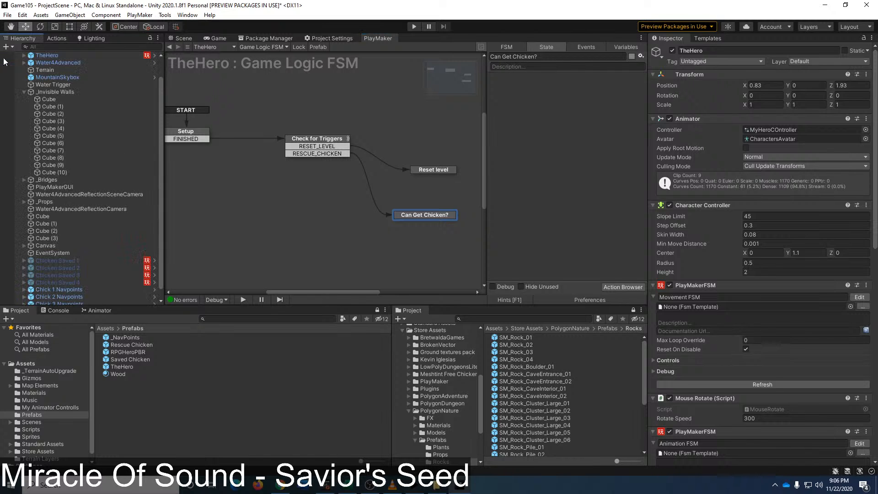
double_click(128, 366)
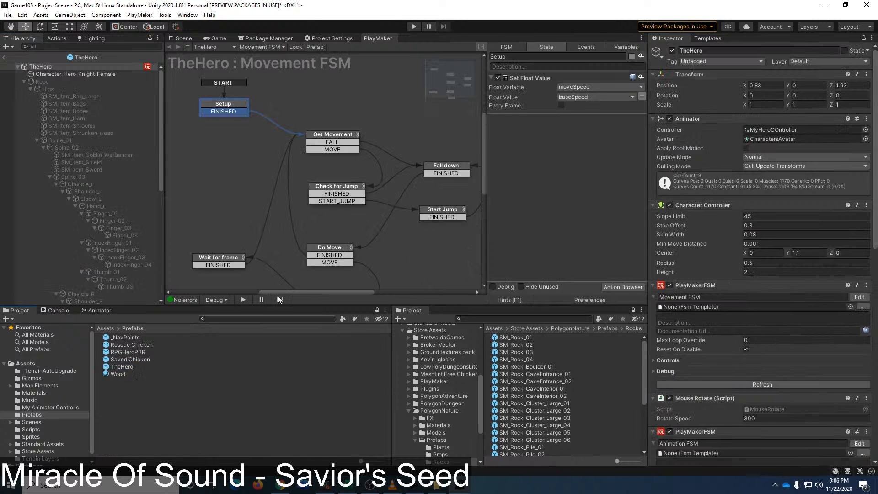
left_click(259, 45)
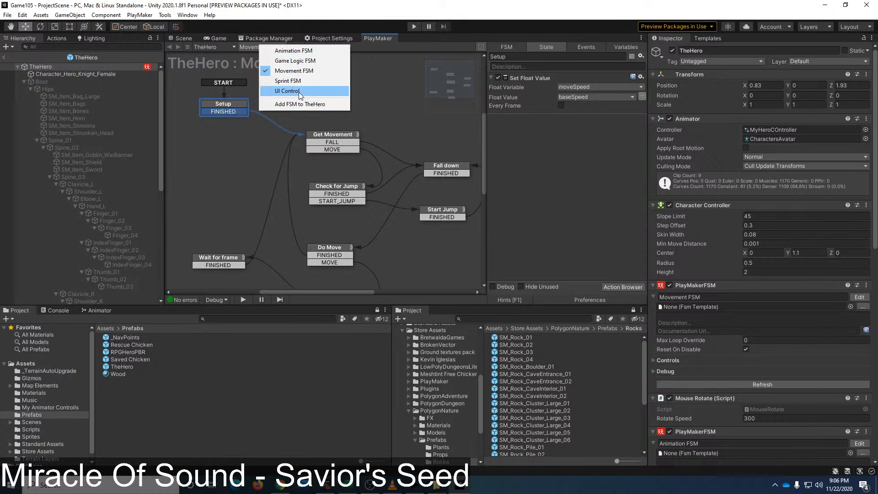
left_click(300, 61)
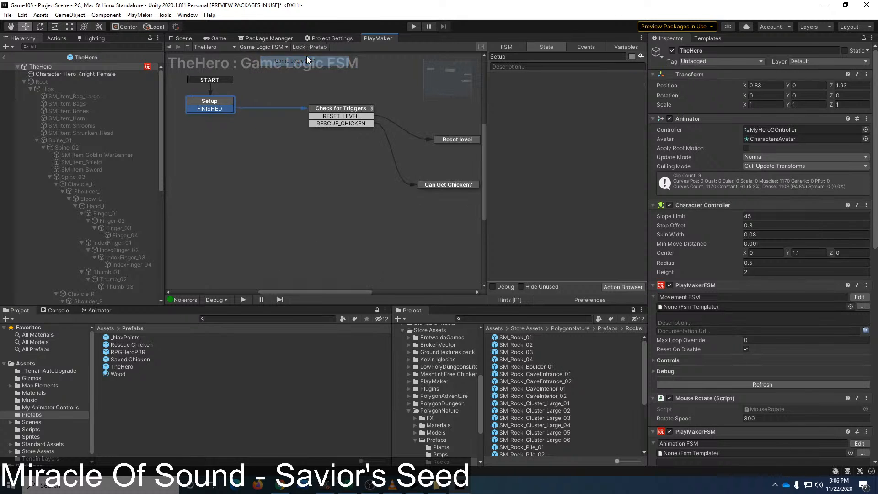
Step: Add a Bool Test action to the Can Get Chicken? state that tests a new variable named "hasChicken"
left_click(428, 184)
left_click(56, 38)
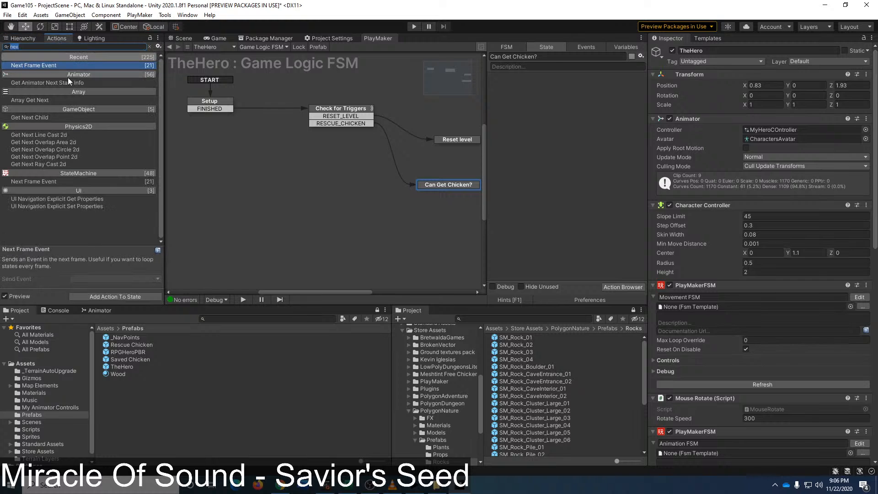
type("bool")
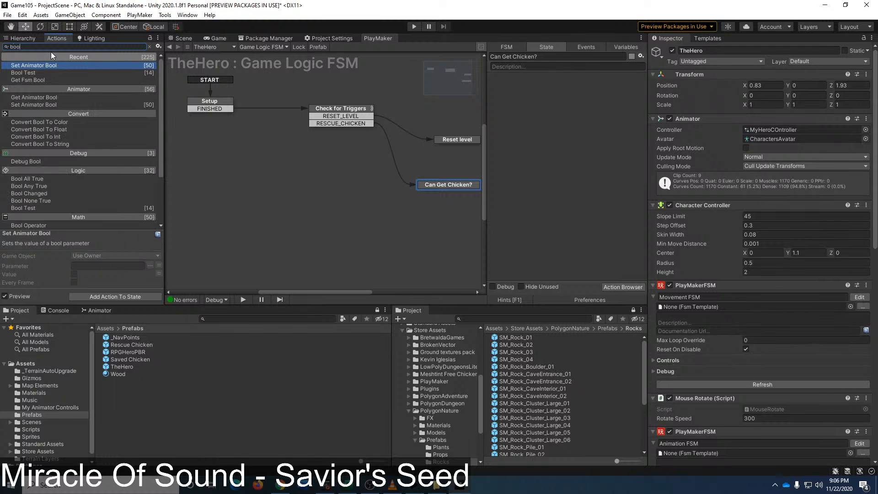
left_click_drag(28, 73, 572, 99)
left_click(622, 89)
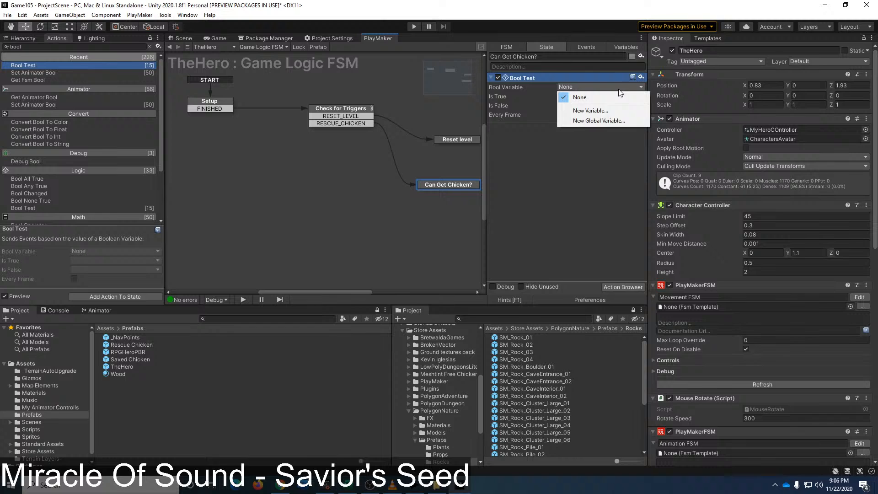
left_click(618, 114)
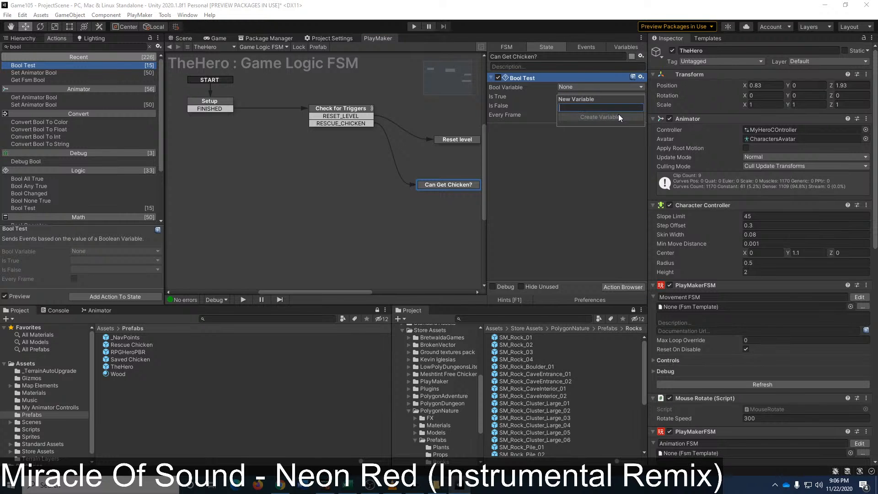
type("hasChi")
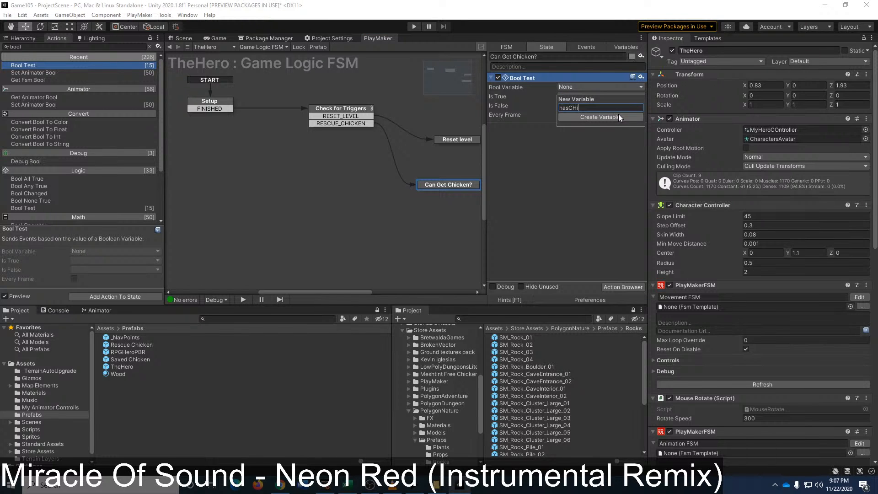
type("cken")
left_click(618, 116)
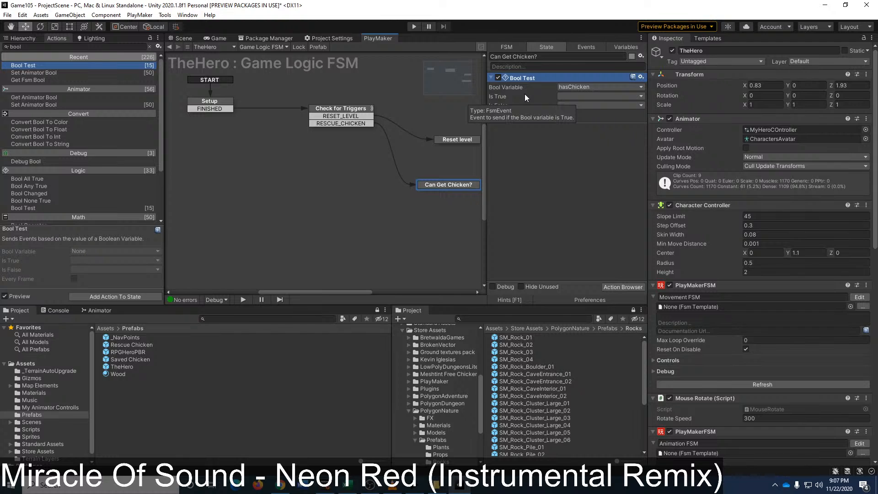
Step: Set the Bool Test to send FINISHED when true and RESCUE_CHICKEN when false
left_click(592, 96)
left_click(611, 114)
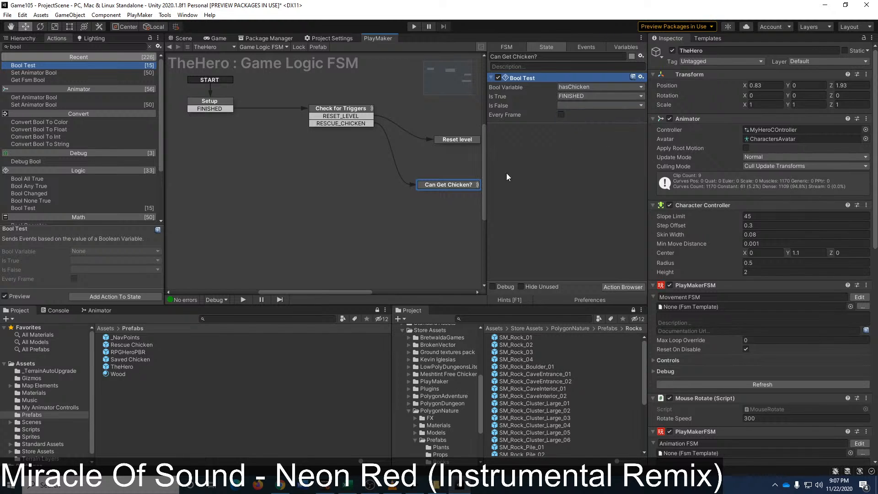
left_click(584, 104)
left_click(590, 136)
Step: Add FINISHED and RESCUE_CHICKEN transitions to the Can Get Chicken? state
middle_click_drag(438, 161, 406, 163)
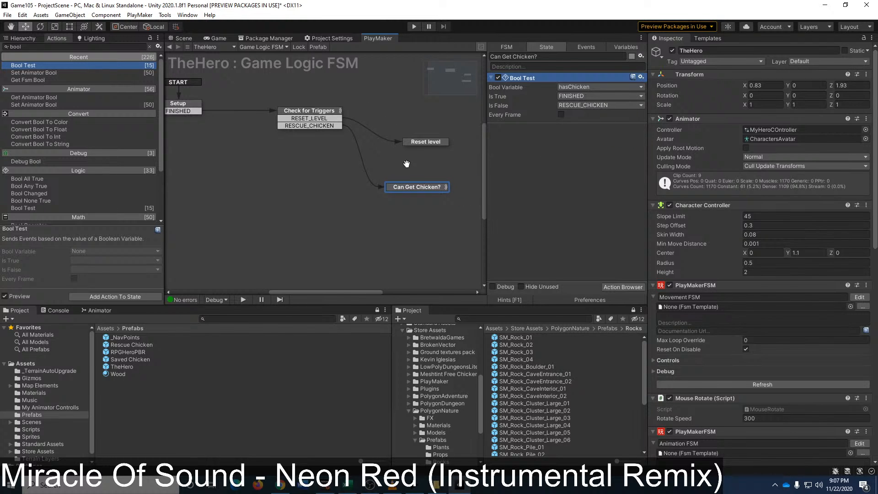
right_click(429, 191)
left_click(436, 188)
right_click(435, 191)
mouse_move(462, 190)
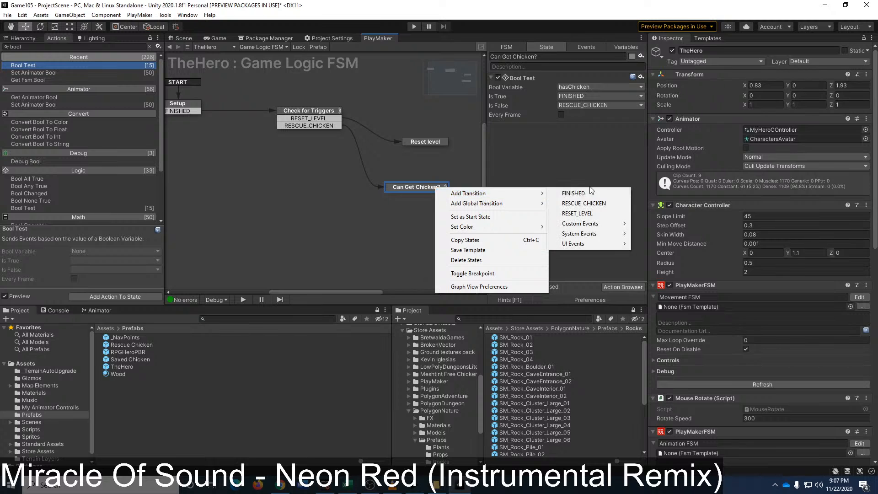
left_click(567, 193)
right_click(426, 188)
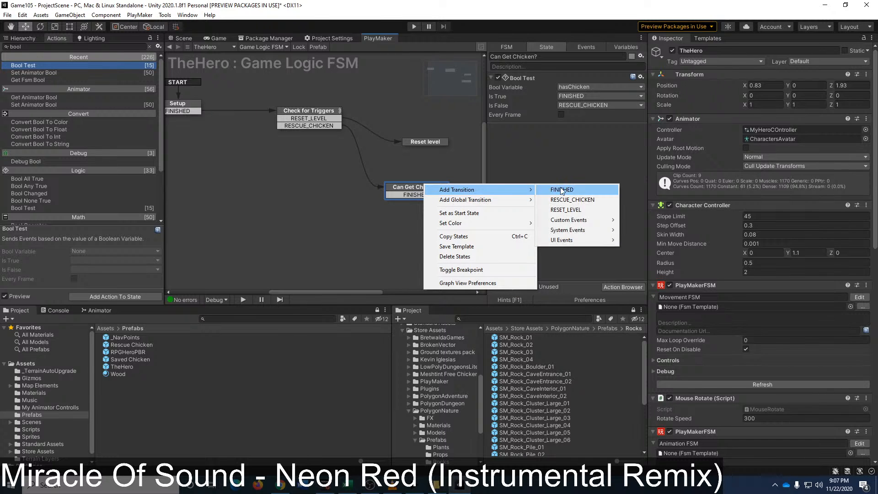
left_click(571, 202)
Step: Link the FINISHED transition of Can Get Chicken? back to Check for Triggers and nudge the state slightly upward
left_click(427, 196)
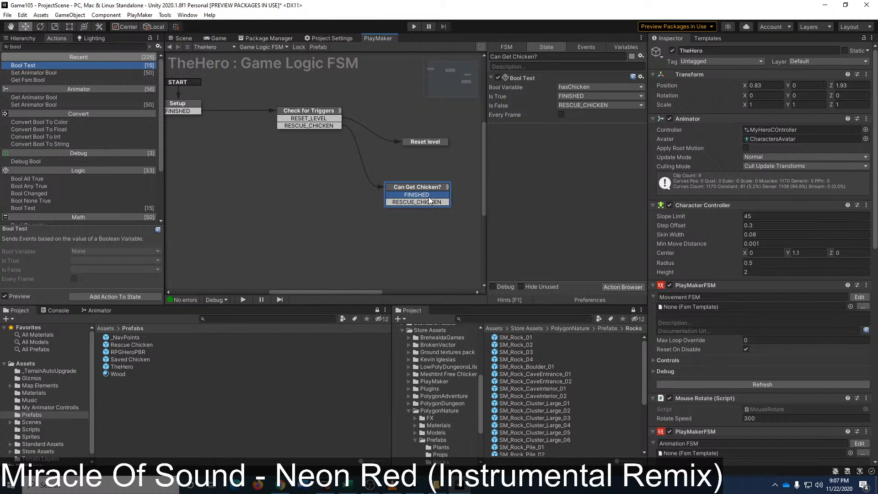
left_click_drag(424, 196, 304, 119)
left_click_drag(418, 187, 421, 179)
Step: Link the RESCUE_CHICKEN transition of Can Get Chicken? to a new state at its lower left and name it "Get Chicken"
middle_click_drag(417, 172, 367, 167)
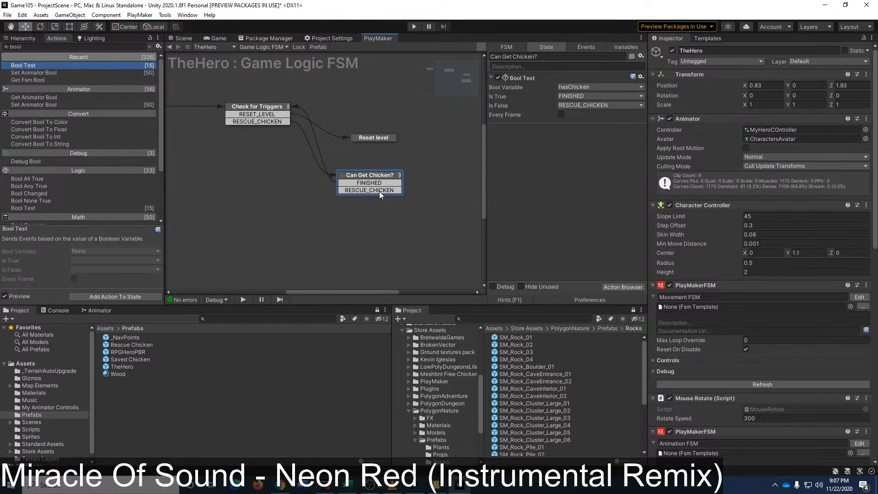
left_click_drag(379, 190, 289, 213)
middle_click_drag(272, 180, 291, 194)
left_click_drag(316, 225, 290, 218)
left_click(525, 56)
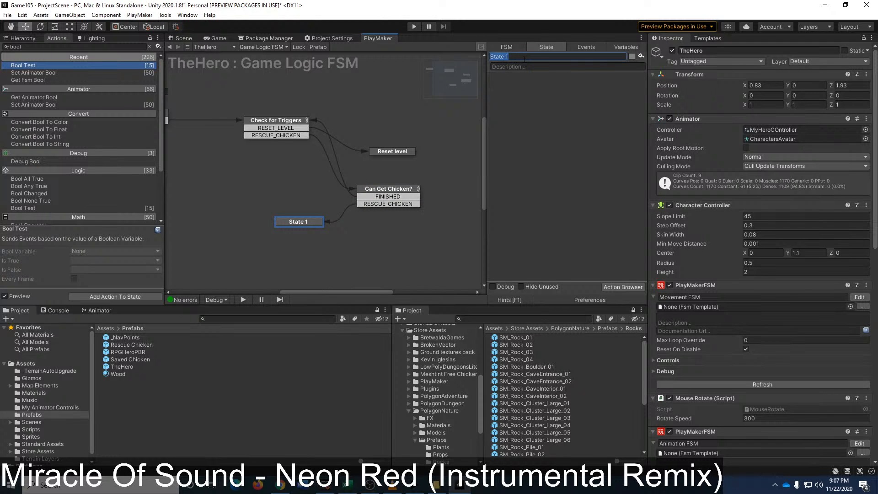
type("Get Chice")
key("BackSpace")
type("ken")
Step: Add a Set Bool Value action to the Get Chicken state that sets hasChicken to true
scroll(96, 188, "down", 3)
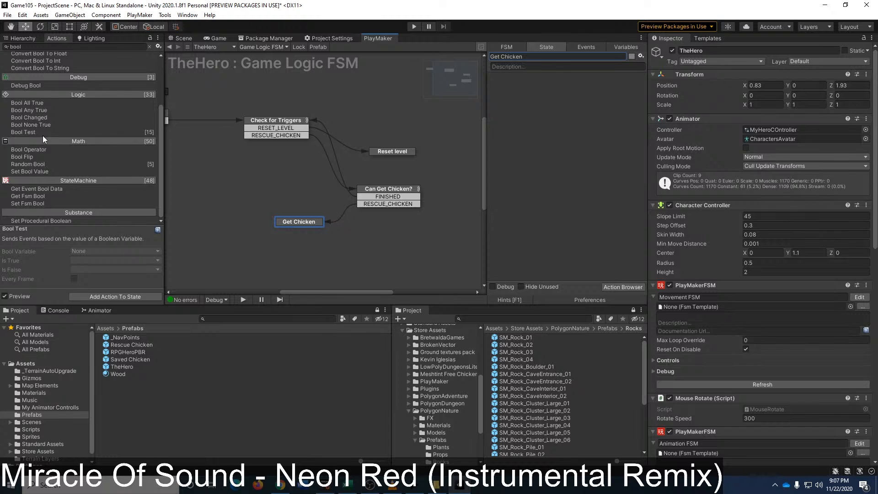
scroll(63, 127, "up", 3)
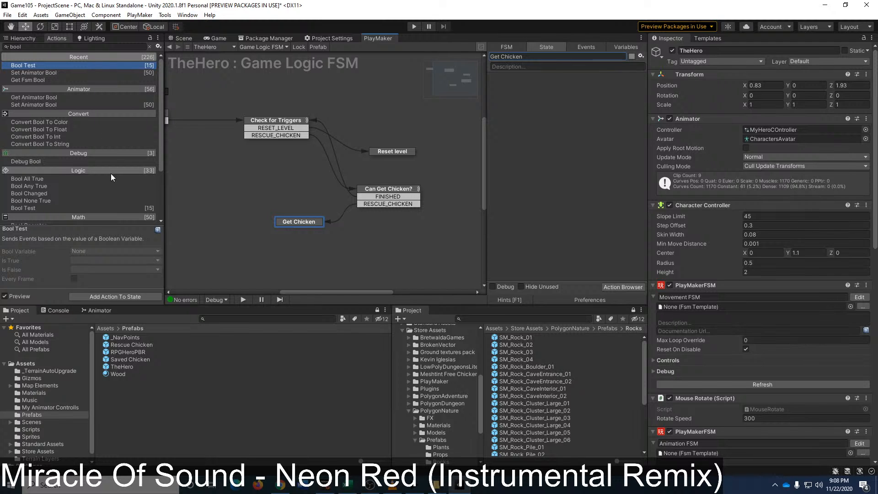
scroll(50, 204, "down", 3)
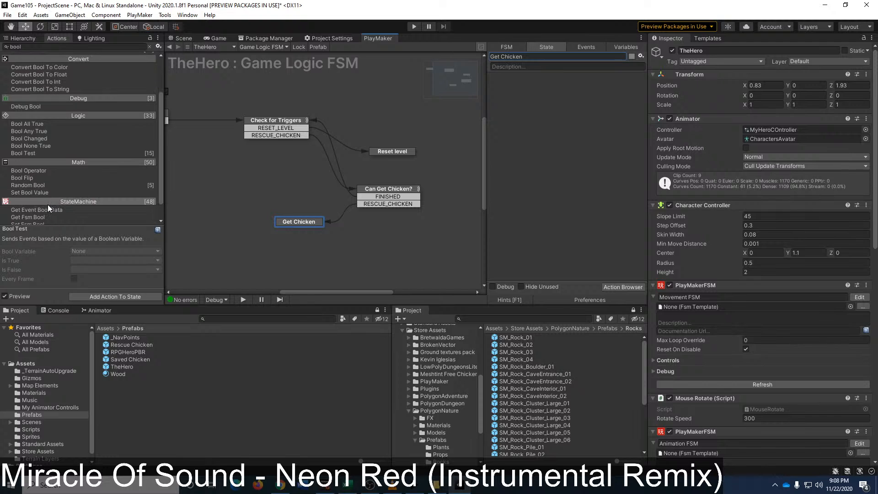
left_click_drag(39, 192, 545, 149)
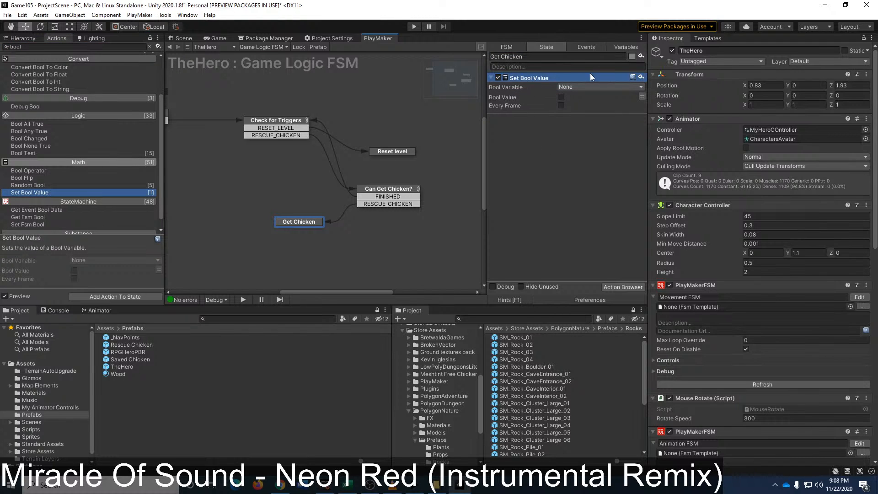
left_click(580, 87)
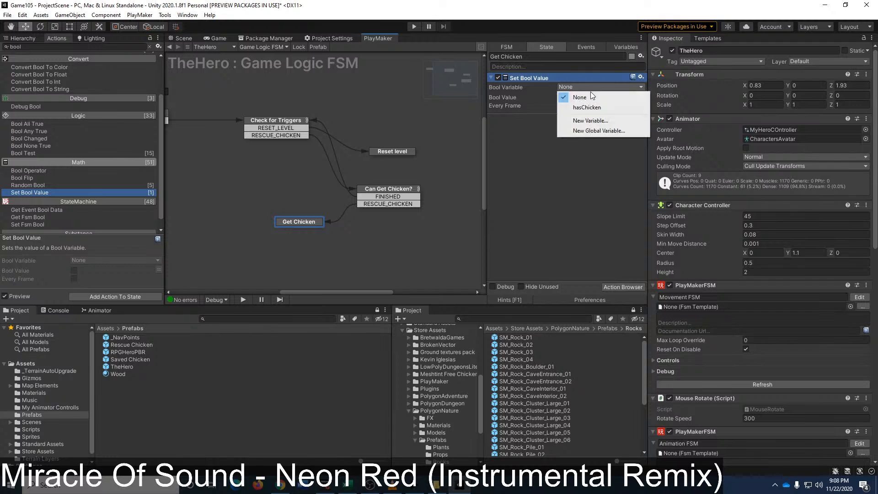
left_click(595, 108)
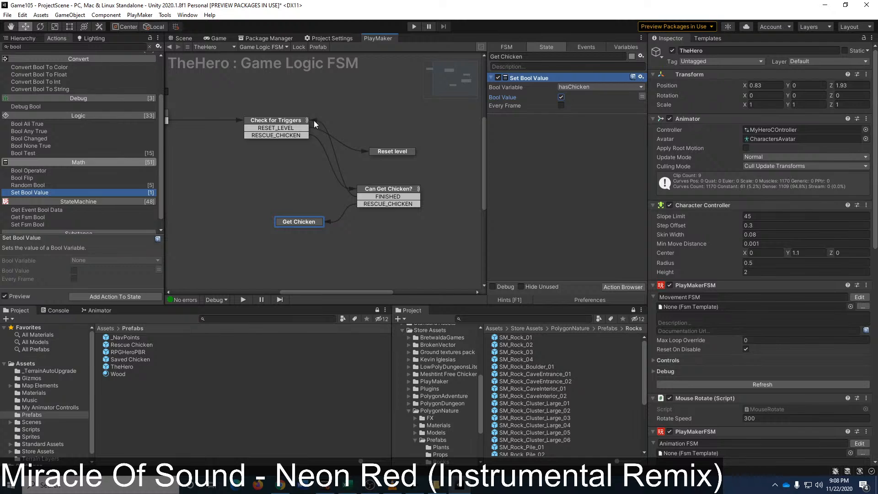
Step: Add a Destroy Object action to the Get Chicken state with the targetChicken variable as its game object
left_click(82, 46)
key("ctrl+a")
type("d")
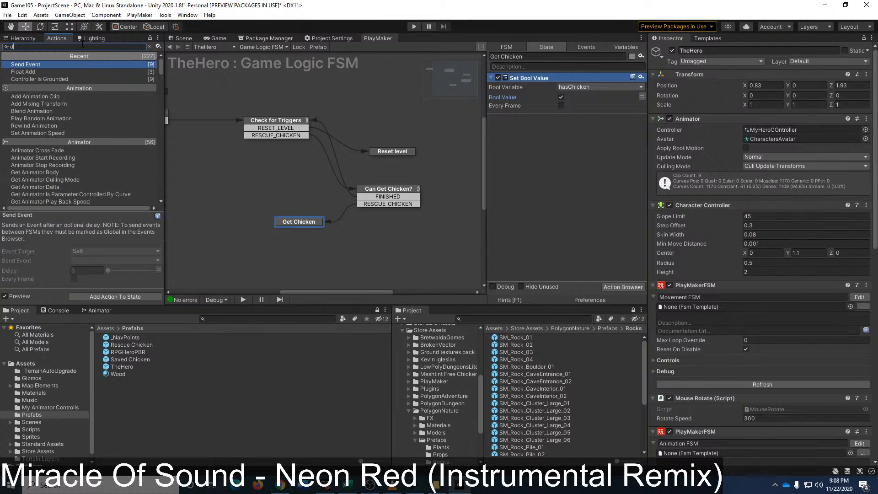
type("estr")
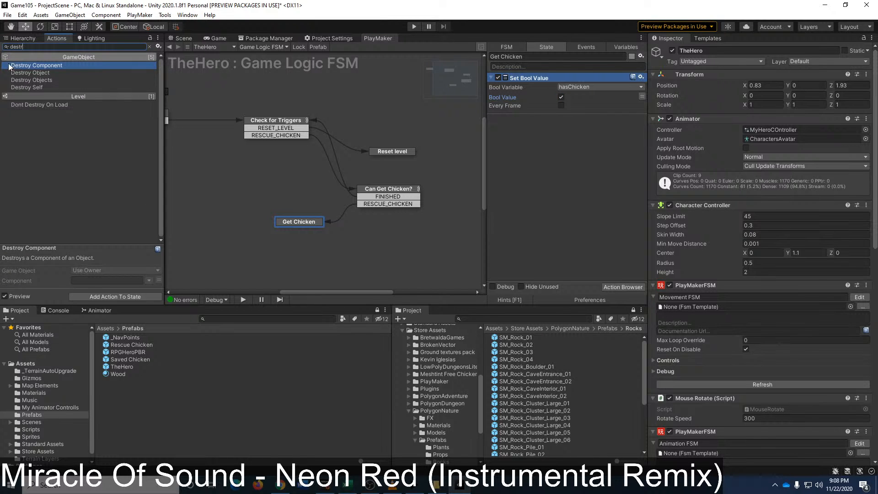
left_click(42, 73)
left_click_drag(42, 73, 508, 185)
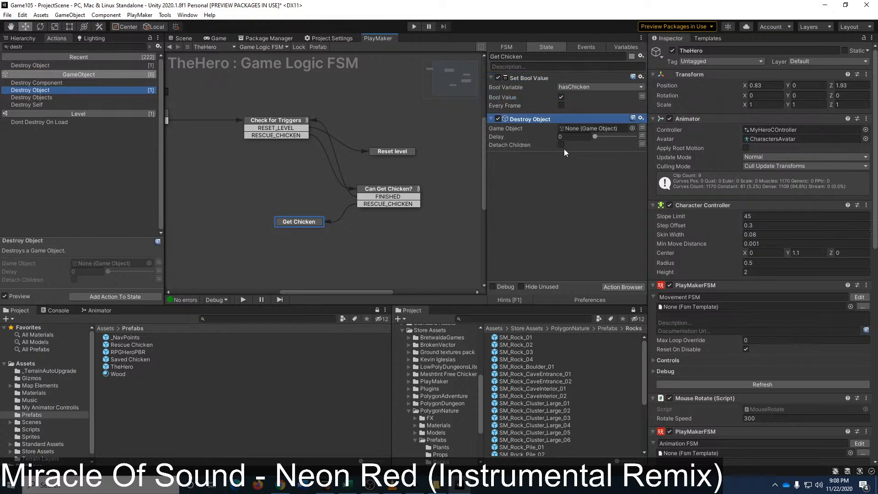
left_click(637, 127)
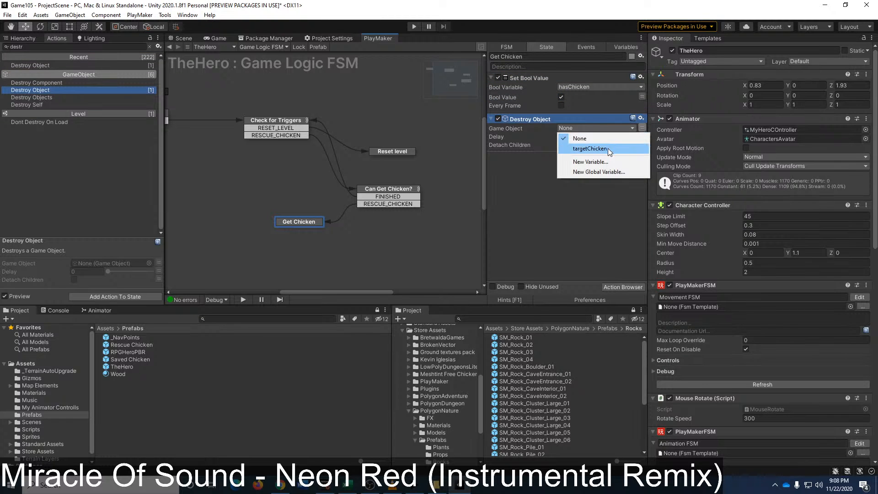
left_click(608, 148)
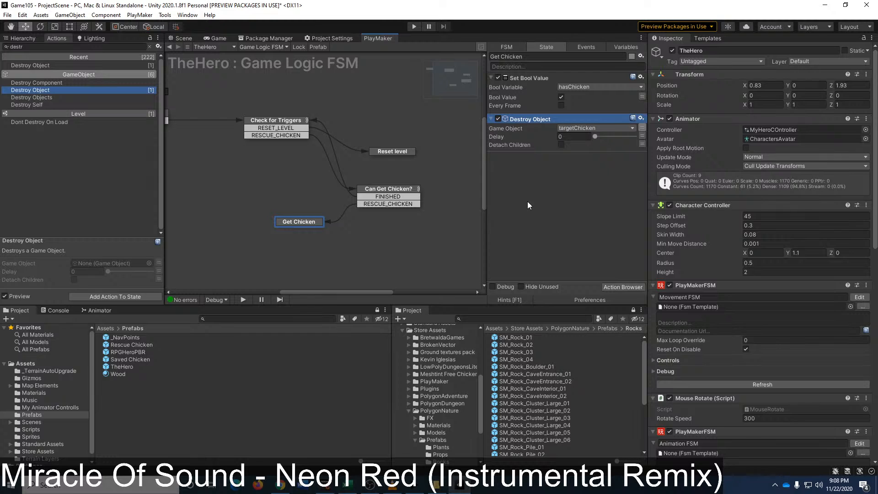
Step: Add a FINISHED transition from Get Chicken back to Check for Triggers and shift the Get Chicken state away from Can Get Chicken?
right_click(290, 221)
mouse_move(310, 228)
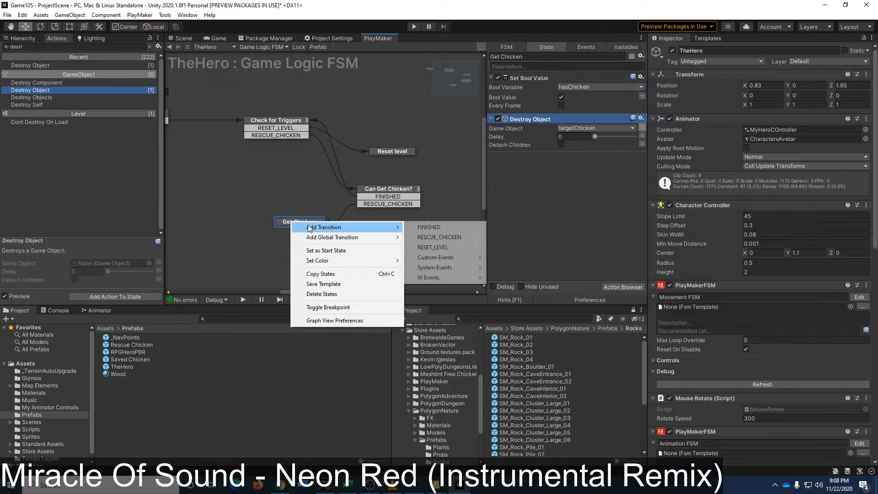
left_click(430, 231)
left_click_drag(312, 233, 258, 136)
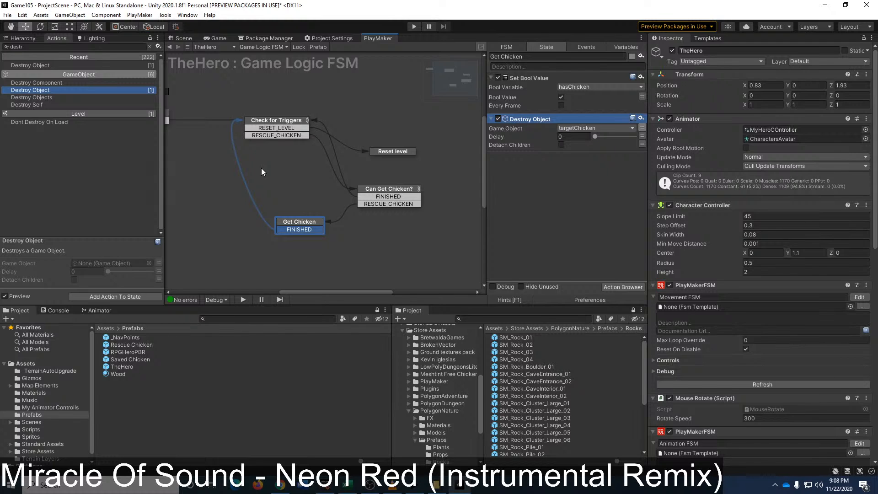
left_click_drag(311, 222, 288, 220)
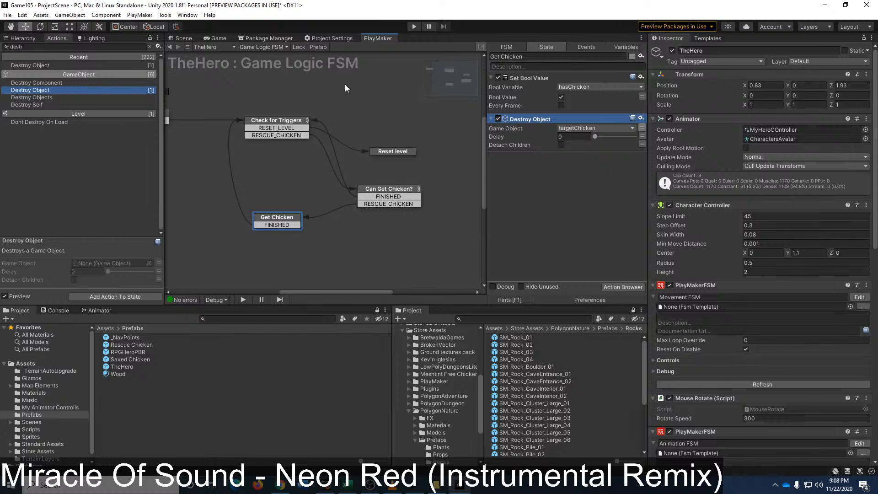
Step: Play the game briefly and stop it, and exit the hero prefab to return to the scene's object list
left_click(411, 24)
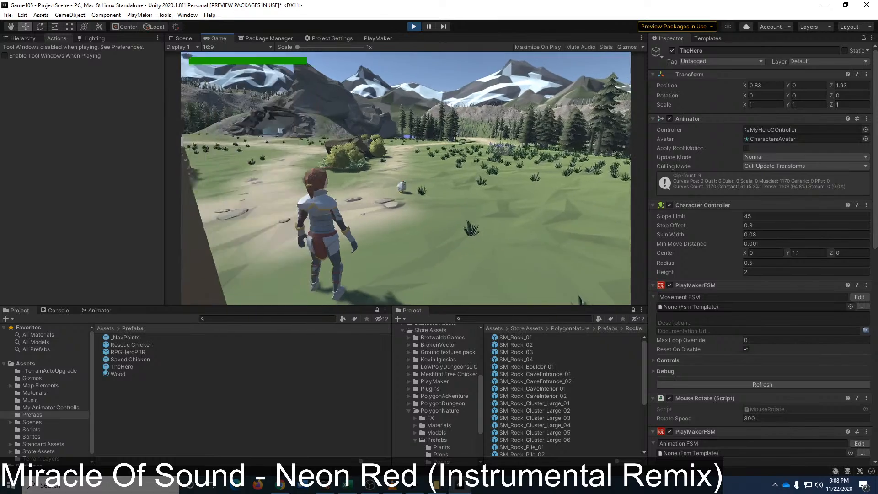
left_click(414, 26)
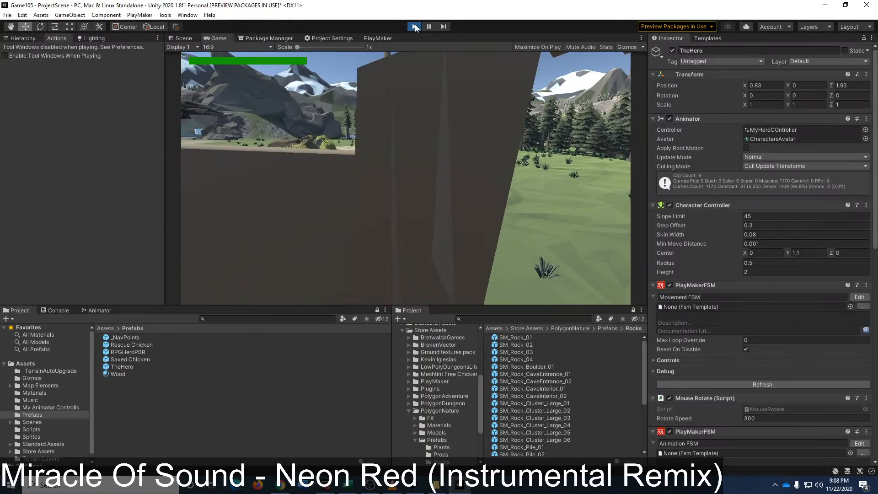
left_click(23, 38)
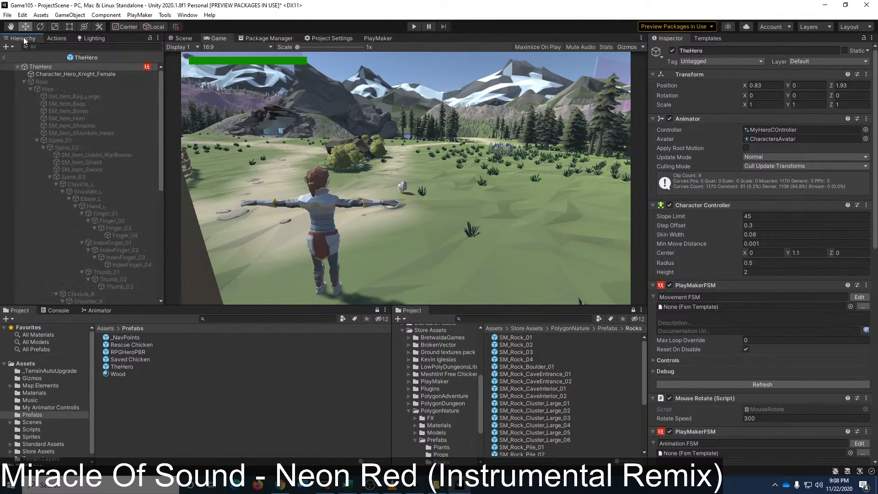
left_click(4, 57)
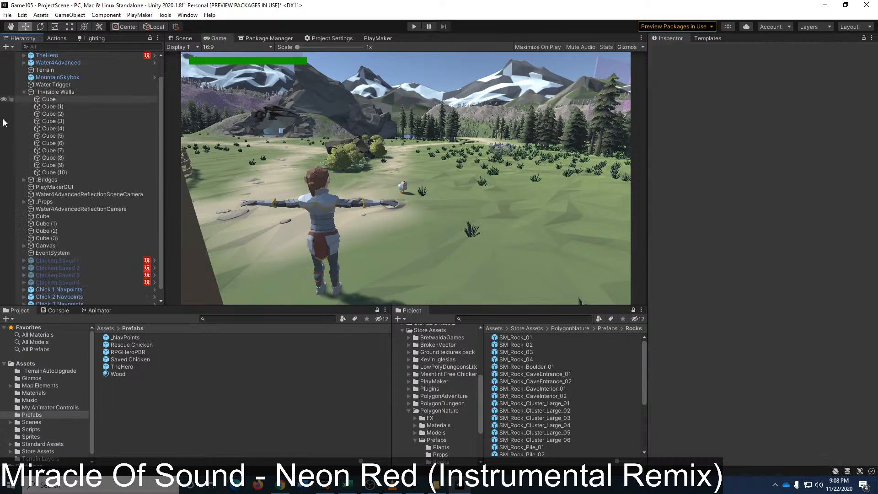
Step: Duplicate the Rescue Chicken in the scene and move the copy along X to about 351.3, beside the original
scroll(55, 270, "down", 2)
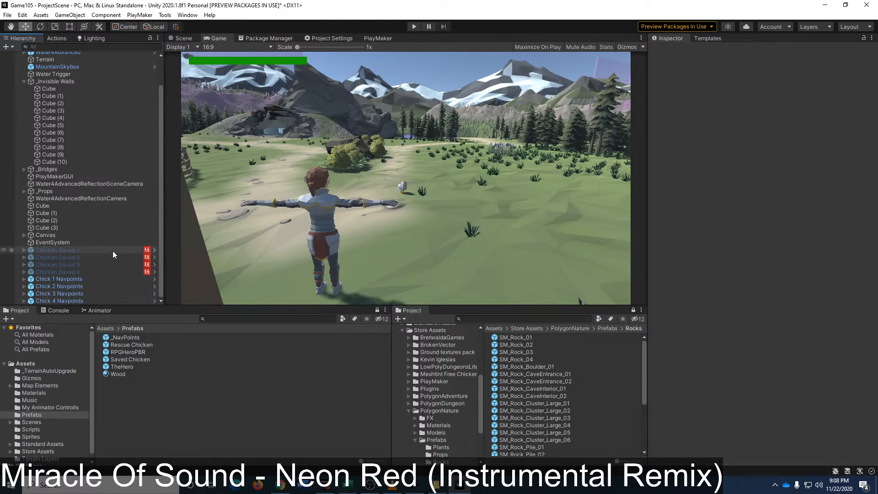
scroll(94, 257, "up", 3)
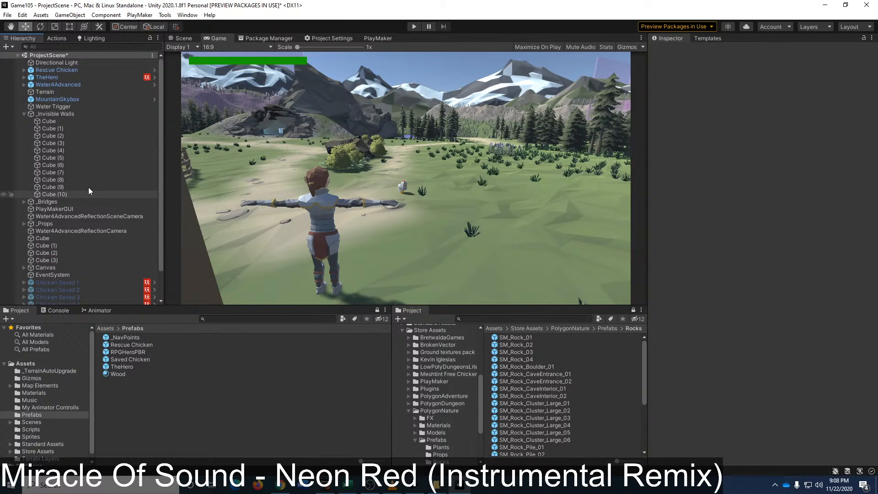
left_click(59, 69)
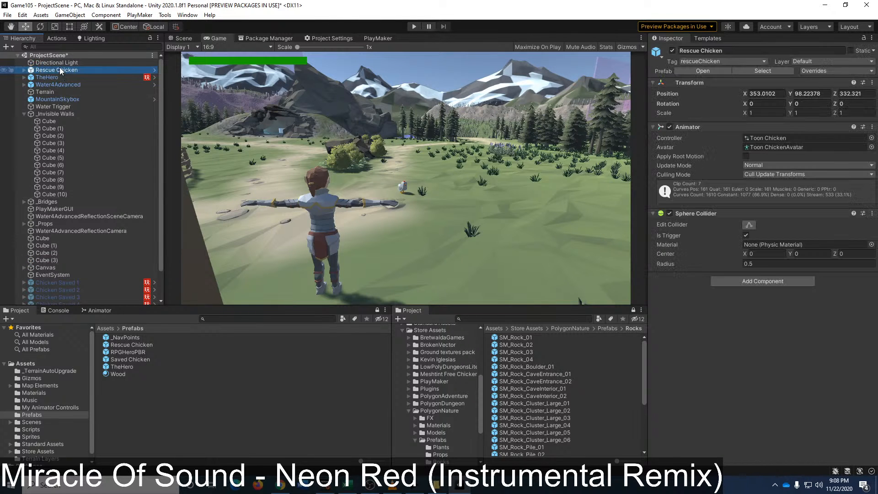
left_click(179, 38)
key("ctrl+d")
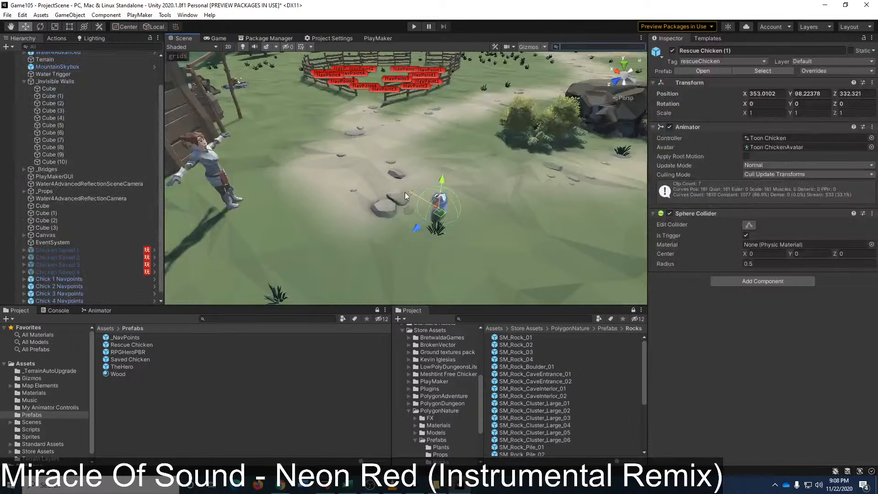
left_click_drag(408, 192, 479, 230)
Step: Play-test the chicken pickup by walking the hero into both rescue chickens, and stop the game
left_click(413, 26)
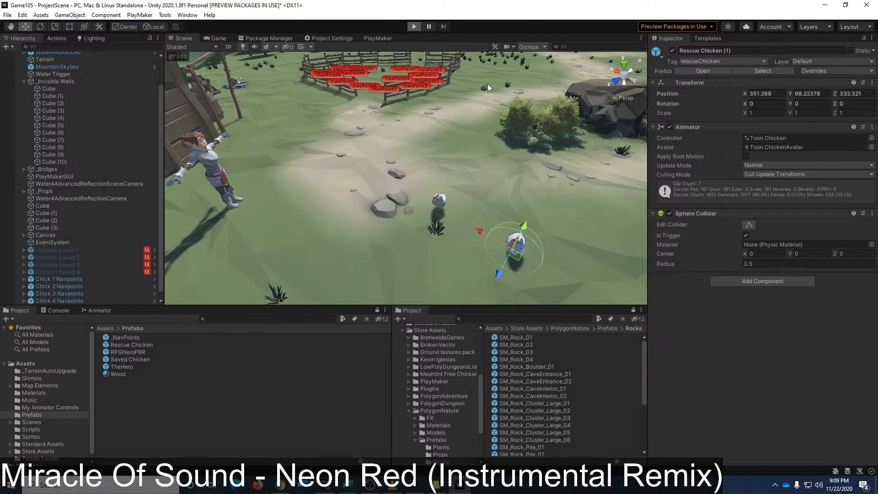
key("w")
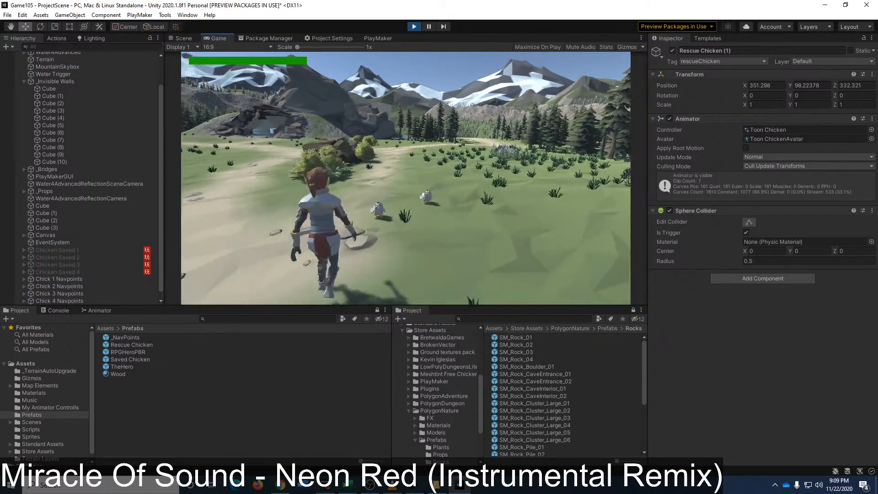
key("w")
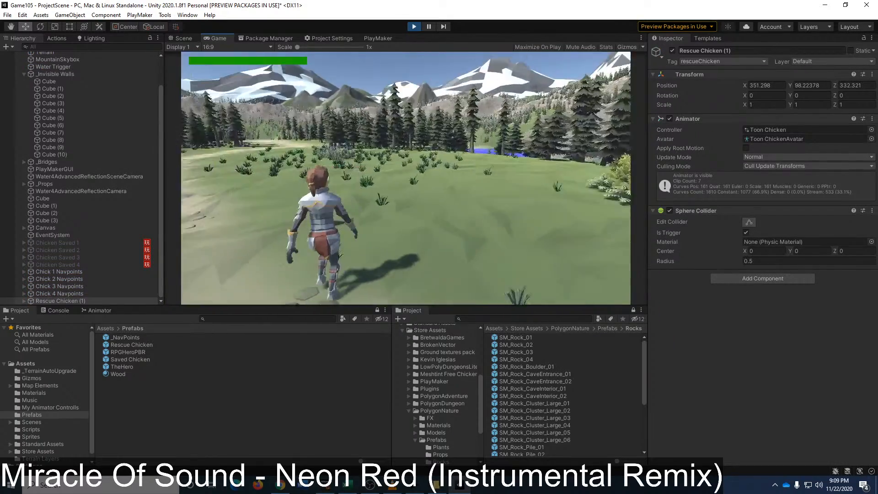
key("s")
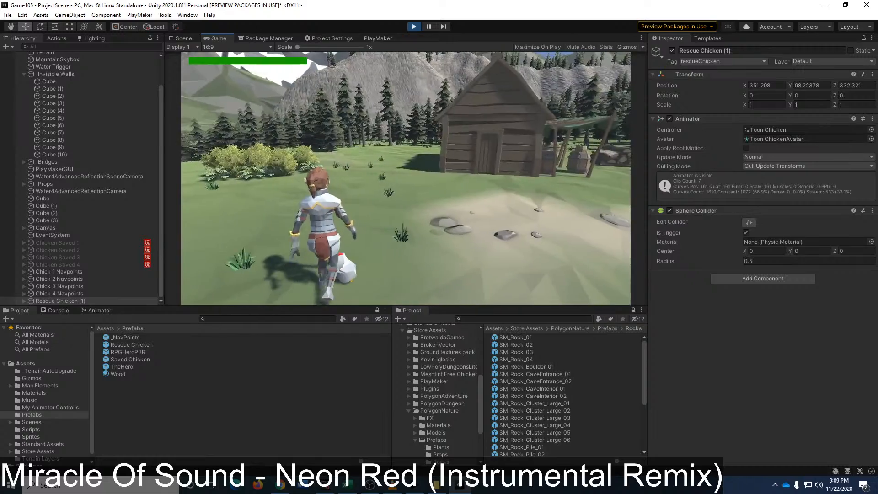
key("w")
key("w")
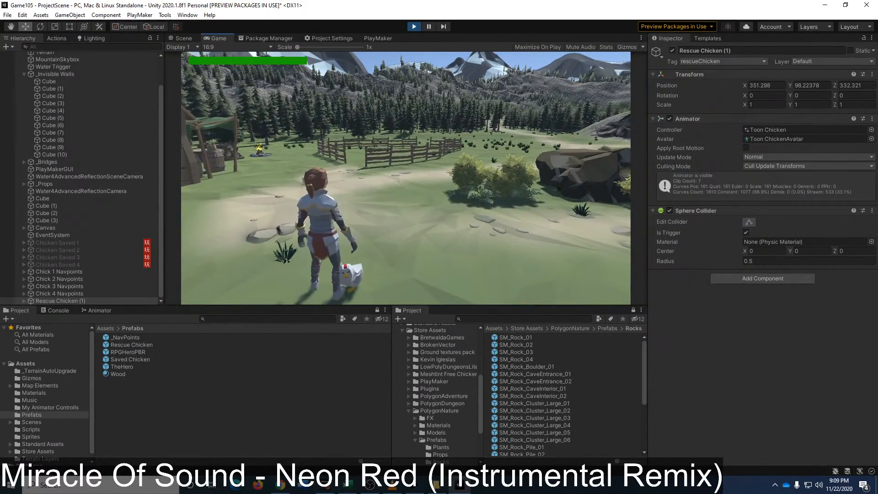
key("s")
key("w")
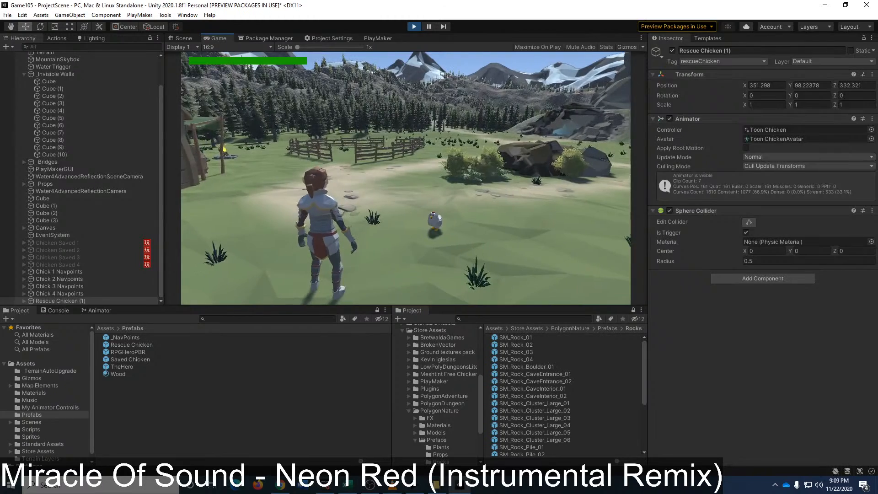
key("w")
key("Escape")
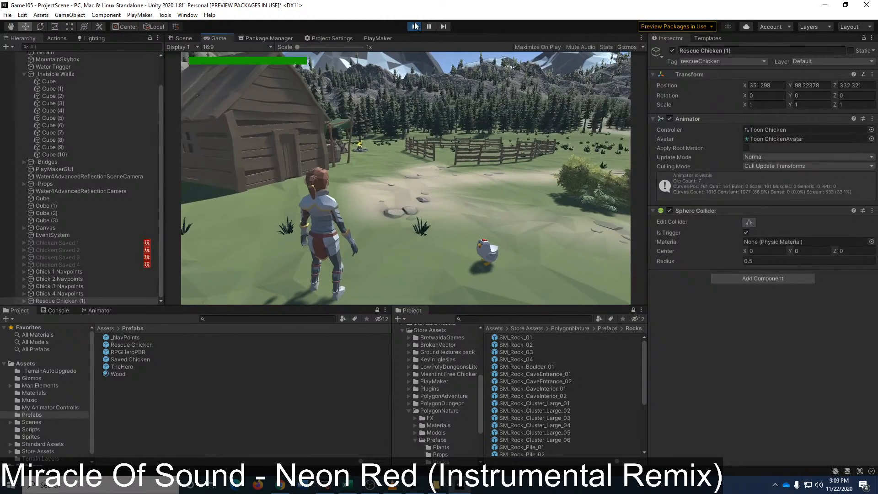
left_click(414, 26)
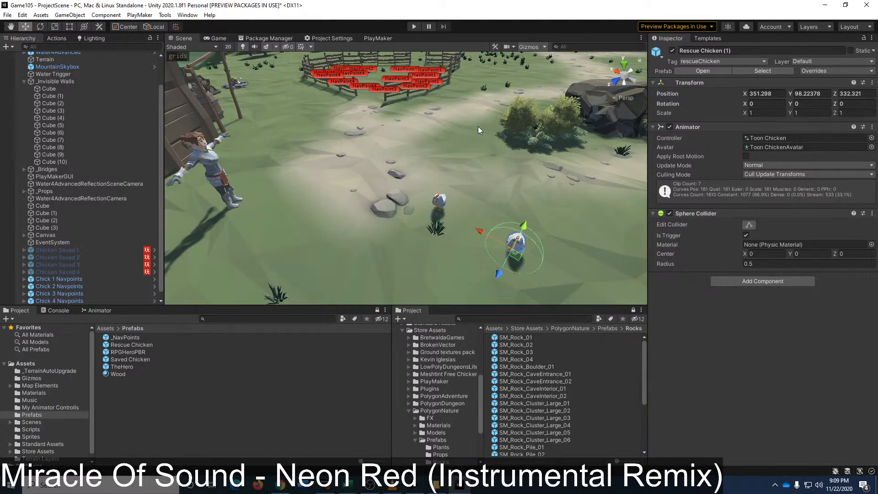
Step: Collapse the _Invisible Walls group, create an empty game object at the scene root and reset its transform
right_click_drag(473, 127, 410, 111)
key("s")
key("w")
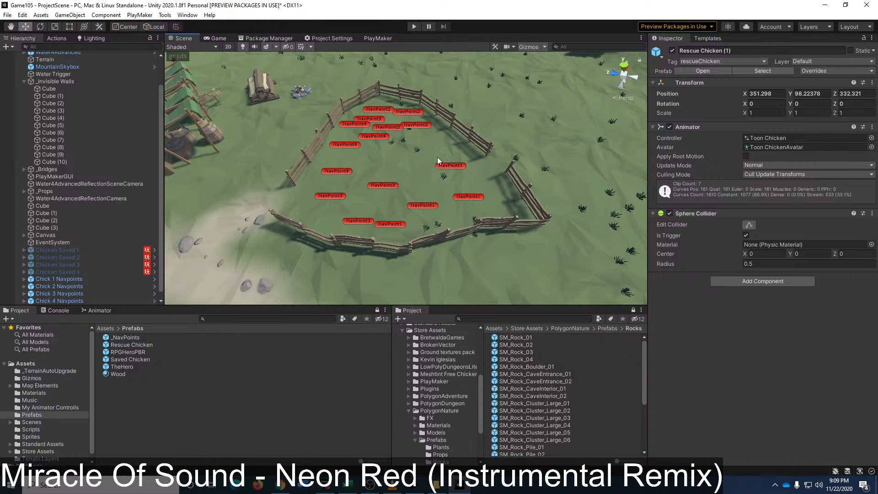
left_click(387, 162)
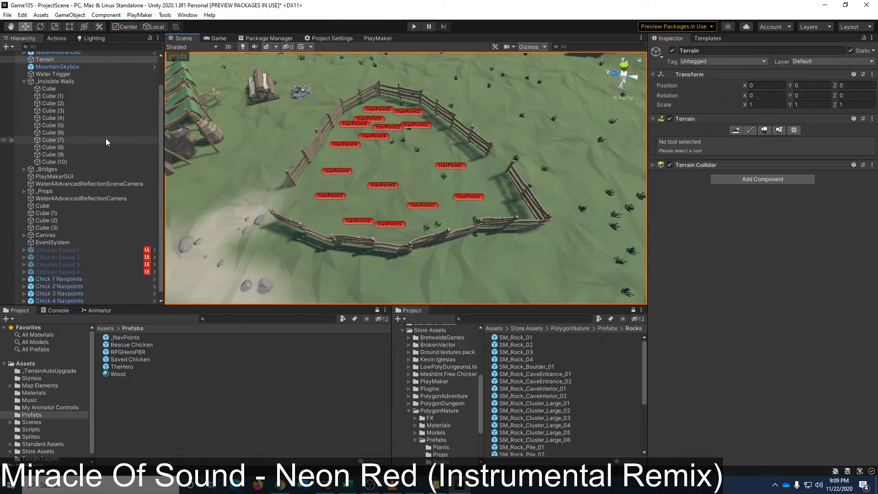
scroll(77, 99, "up", 2)
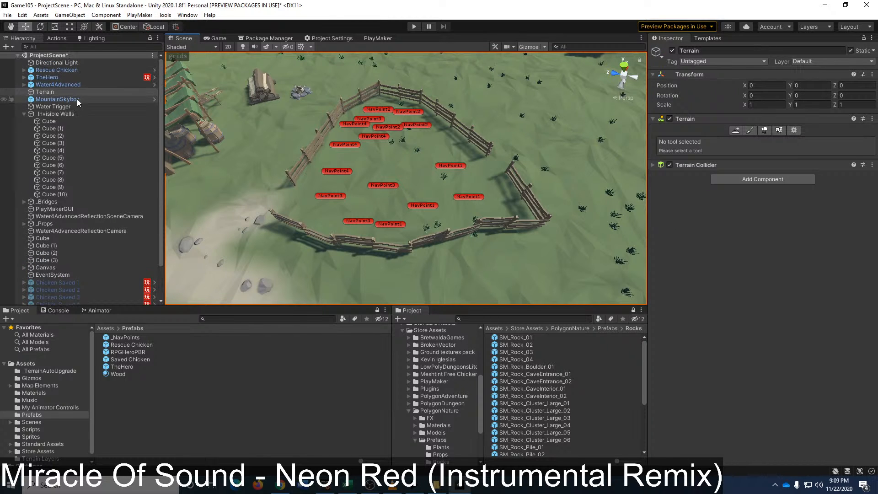
left_click(24, 114)
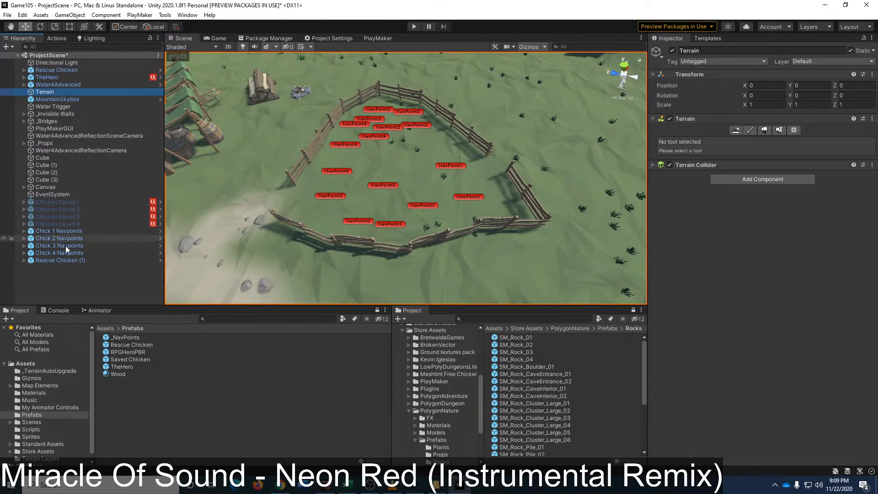
left_click(57, 280)
right_click(60, 283)
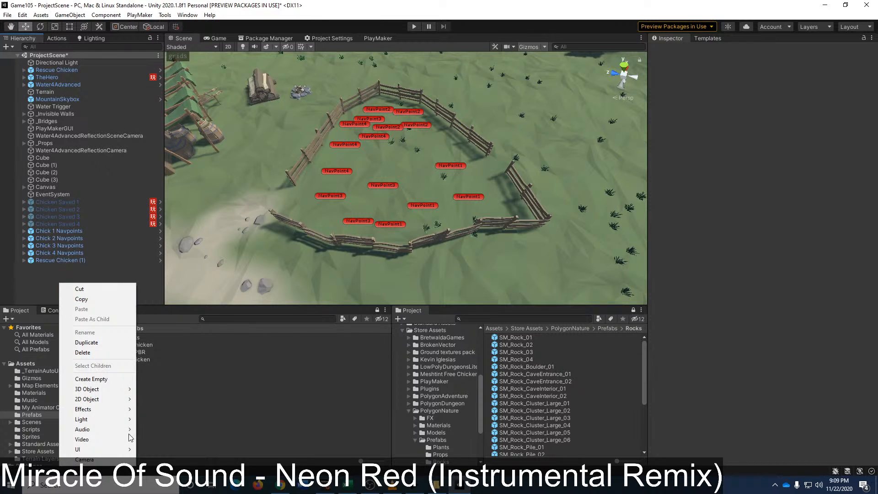
left_click(91, 379)
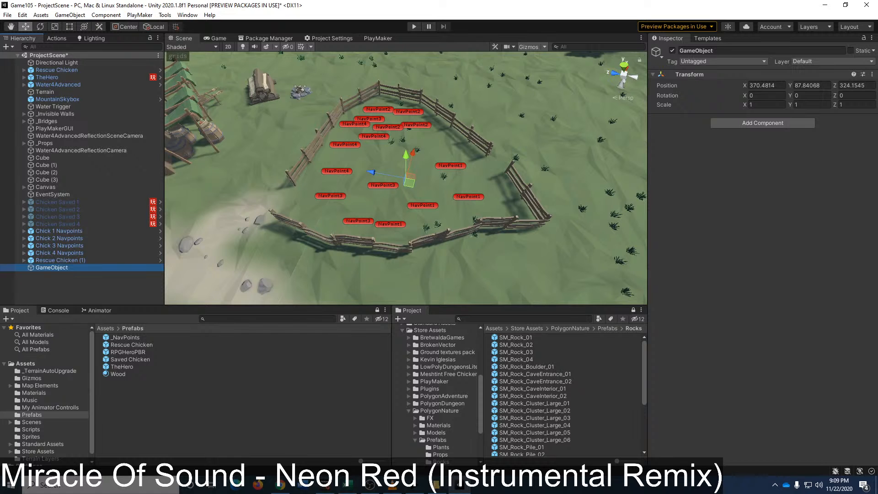
left_click(872, 75)
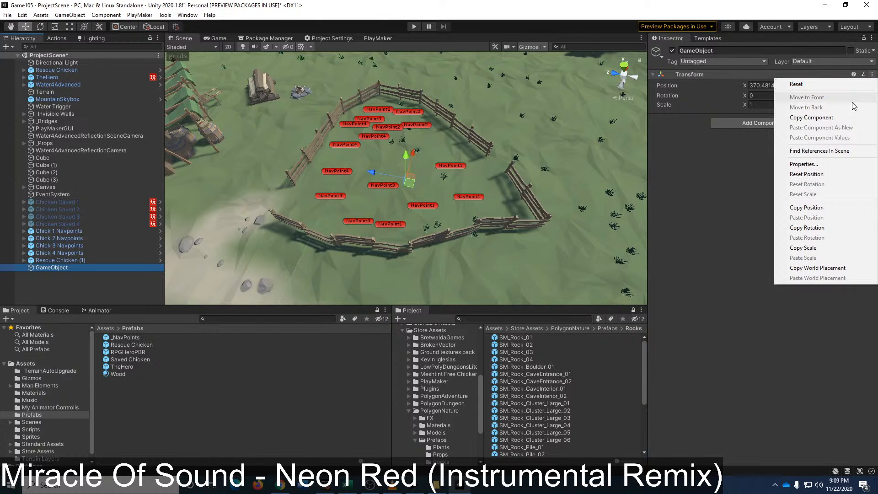
left_click(827, 85)
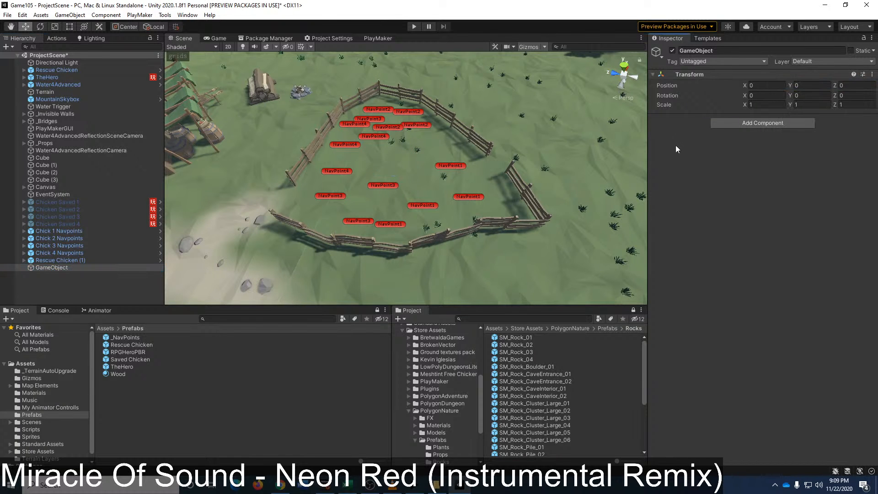
Step: Name the new empty game object _Chikens
left_click(724, 51)
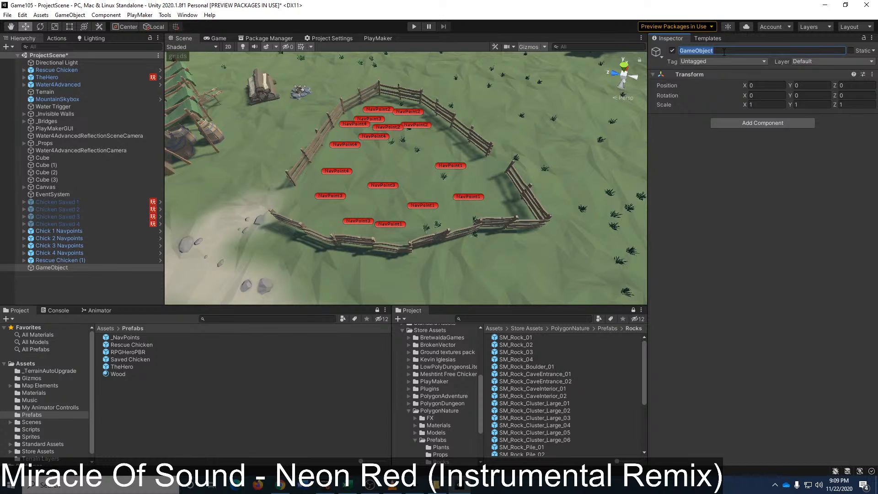
key("BackSpace")
key("BackSpace")
type("kens")
key("Return")
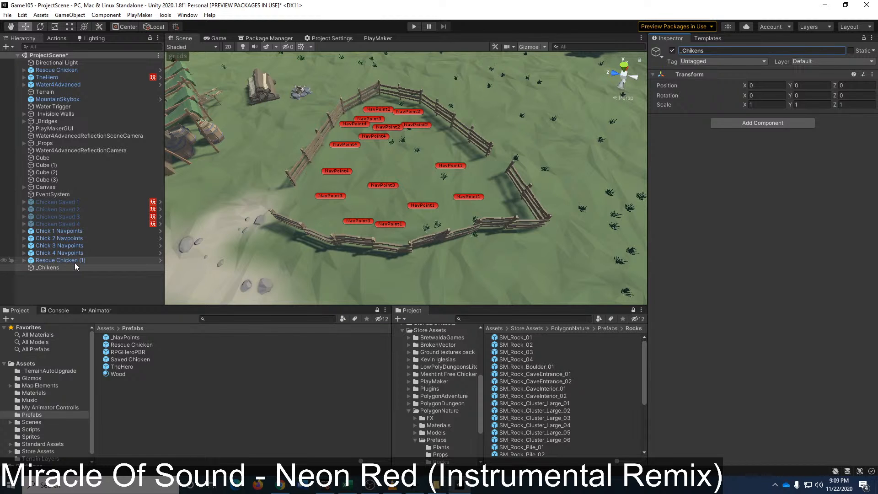
Step: Parent Chicken Saved 1 to 4 and Chick 1 to 4 Navpoints under the _Chikens object
left_click(66, 253)
left_click(64, 202, "shift")
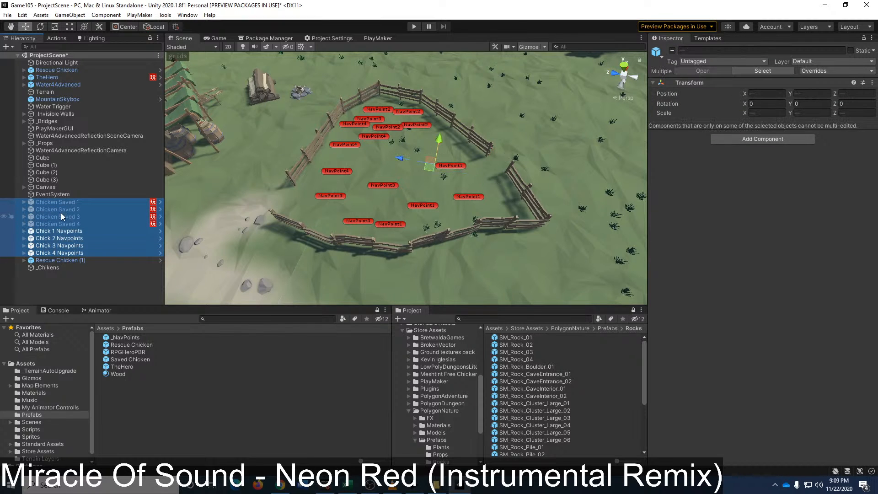
left_click_drag(50, 205, 51, 268)
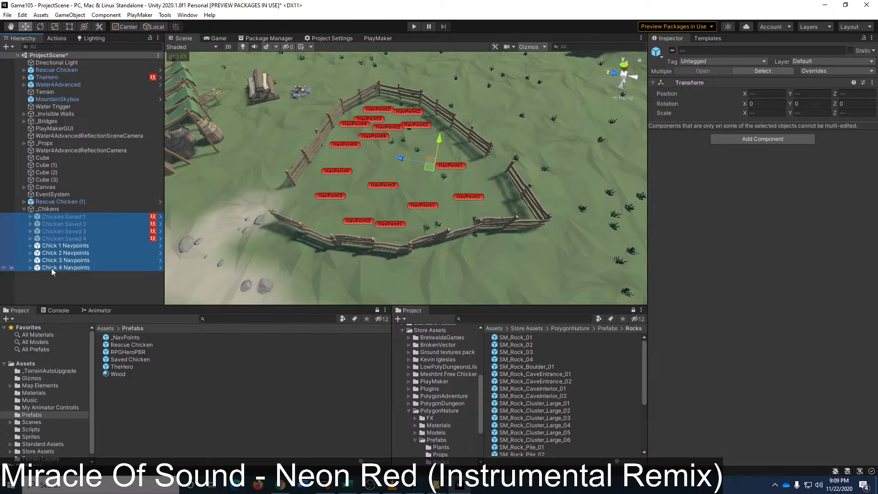
Step: Correct the parent object's name to _Chickens, collapse it, and reorder Rescue Chicken directly above Rescue Chicken (1) in the object list
left_click(47, 209)
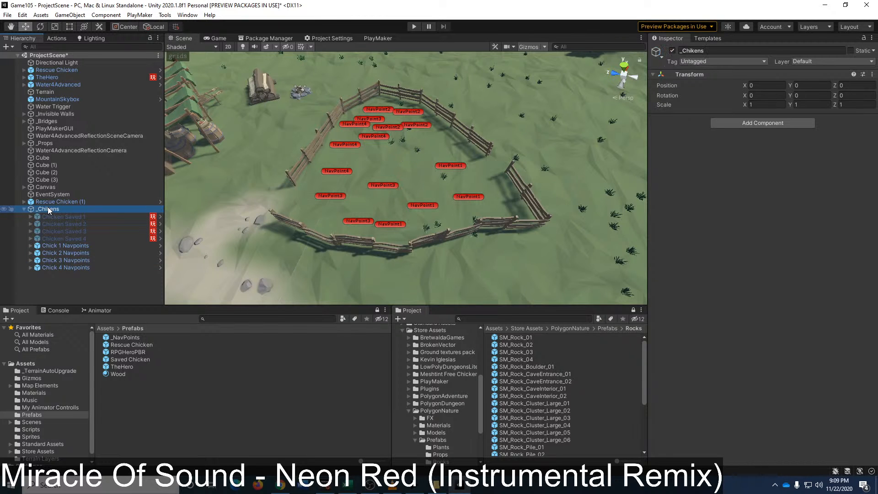
left_click(47, 209)
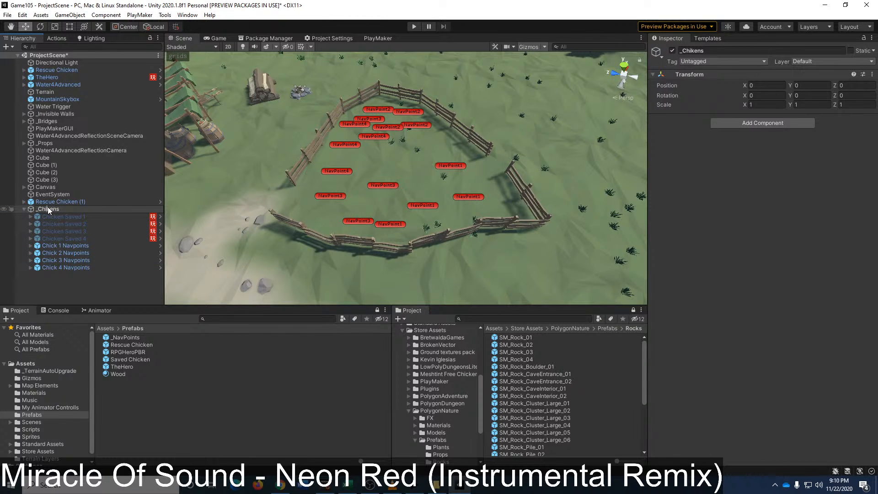
type("c")
key("Return")
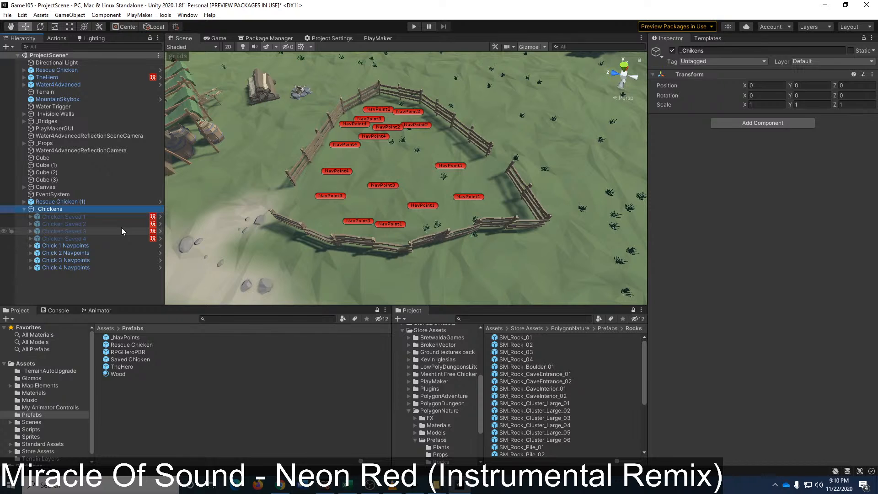
left_click(24, 209)
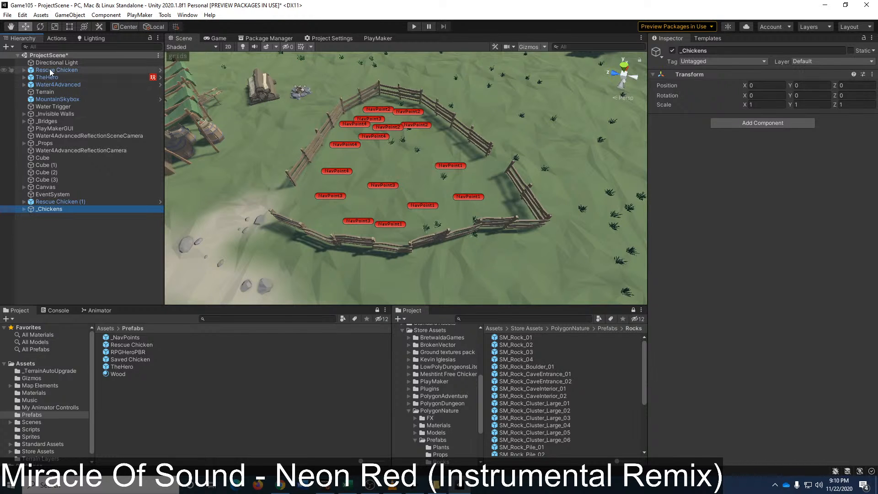
left_click_drag(53, 70, 64, 199)
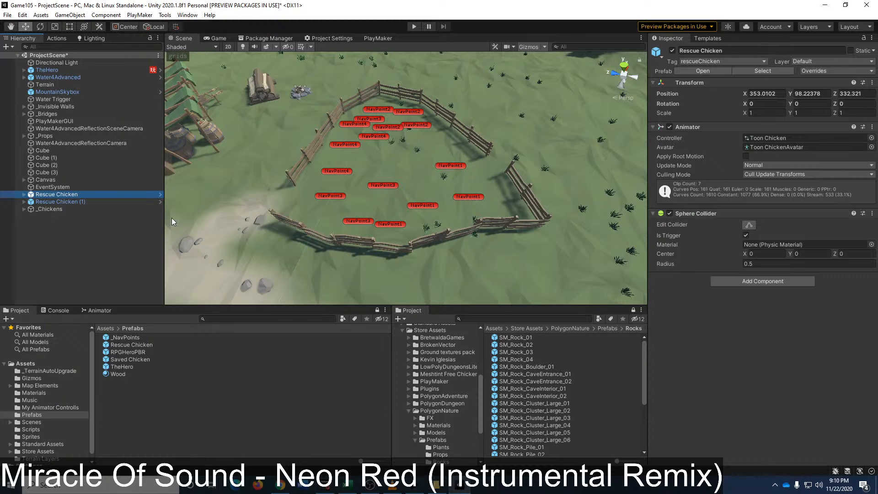
Step: Create another empty game object with a Sphere Collider and place it on the ground near the middle of the fenced pen
left_click(60, 248)
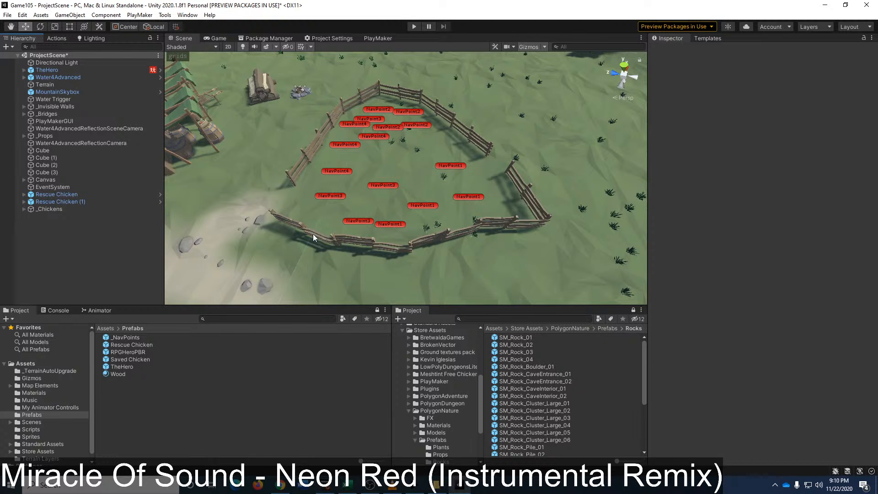
key("ctrl+shift+n")
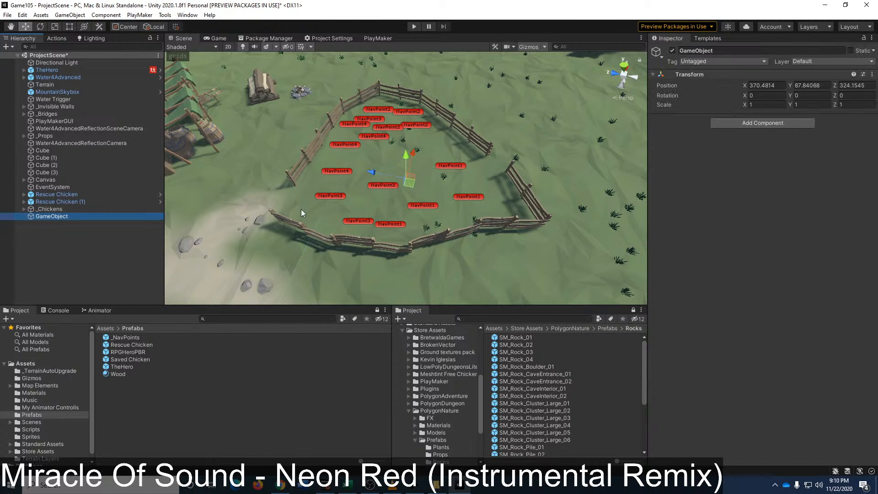
left_click(793, 125)
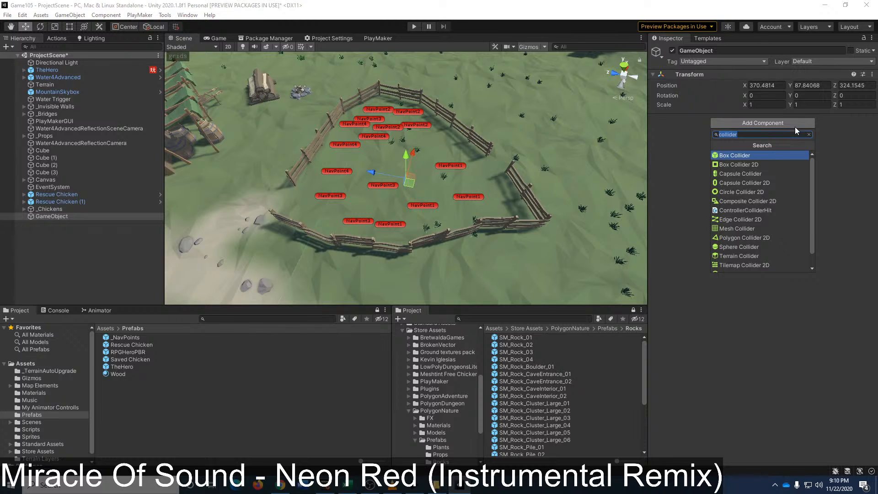
left_click(762, 247)
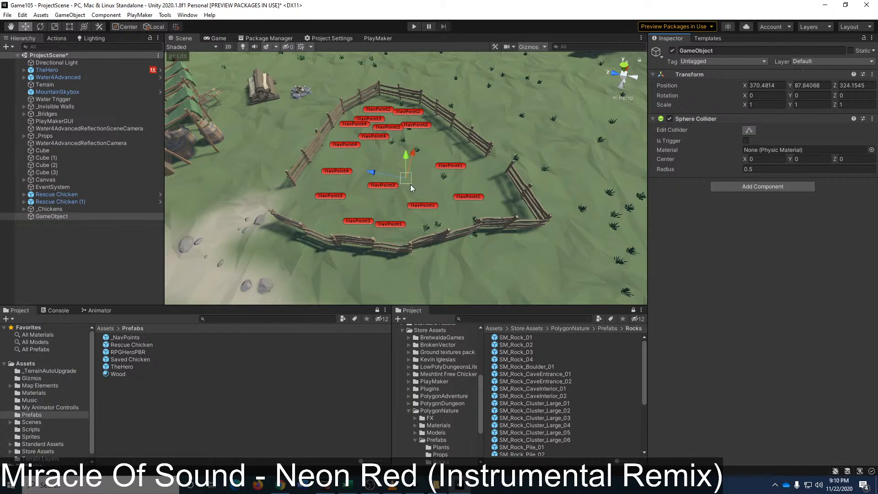
mouse_move(410, 185)
left_mouse_down()
mouse_move(388, 184)
mouse_move(399, 182)
left_mouse_up()
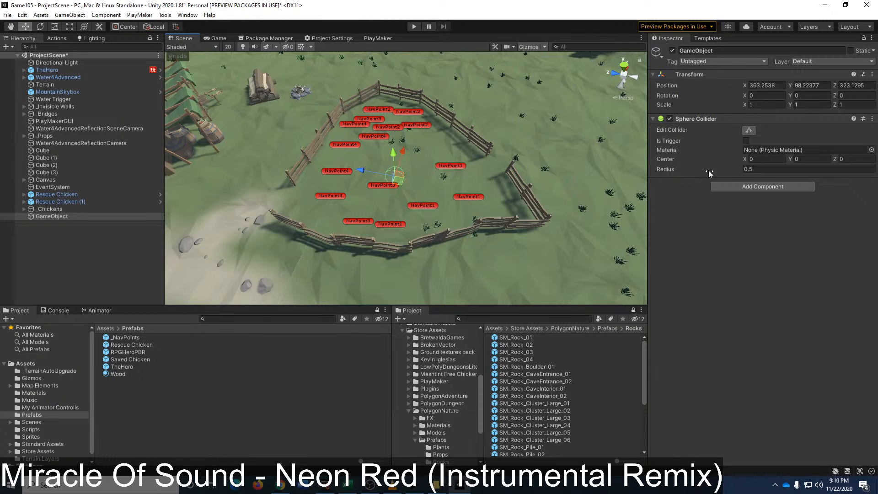
Step: Enlarge the Sphere Collider's radius to about 5.49 and check its coverage of the fenced pen
left_click_drag(701, 172, 794, 179)
right_click_drag(430, 199, 622, 196)
key("a")
key("w")
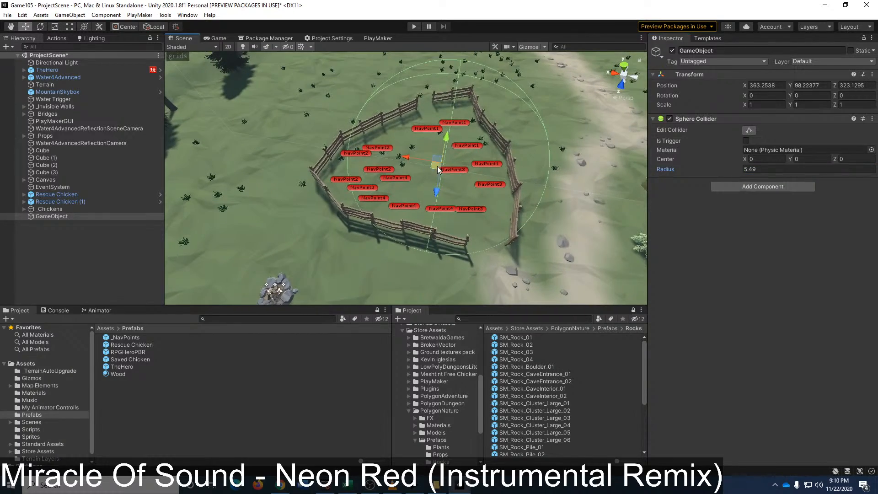
Step: Shift the Sphere Collider object sideways along the ground so that its sphere surrounds the fenced pen more evenly
left_click_drag(438, 169, 406, 168)
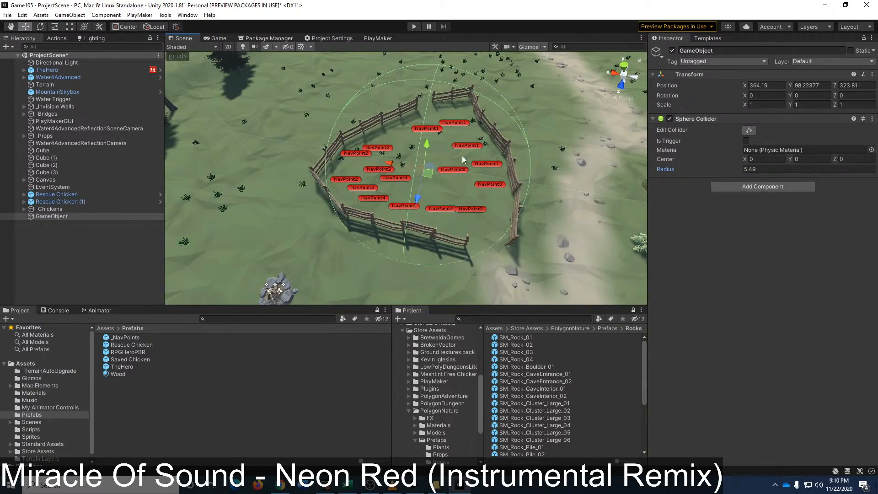
right_click_drag(407, 168, 365, 144)
Step: Rename the collider object Chicken Dropoff and make its Sphere Collider a trigger
left_click(719, 51)
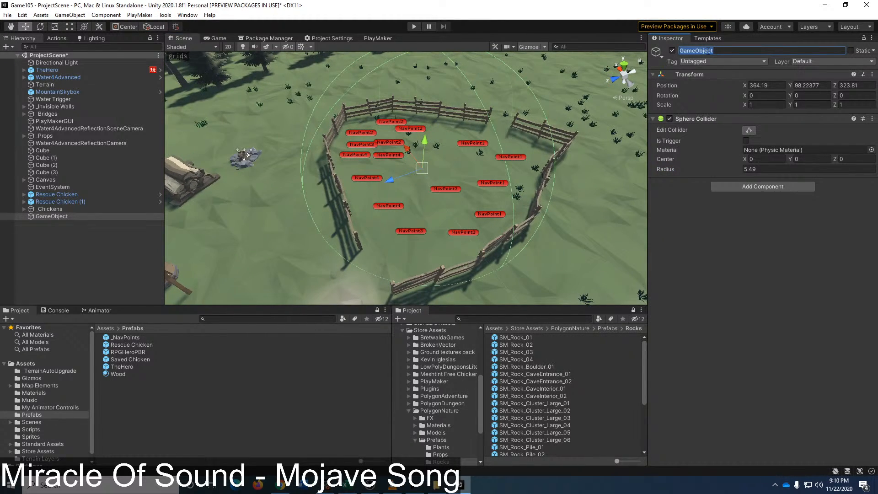
type("Chicken Dropoff")
key("Return")
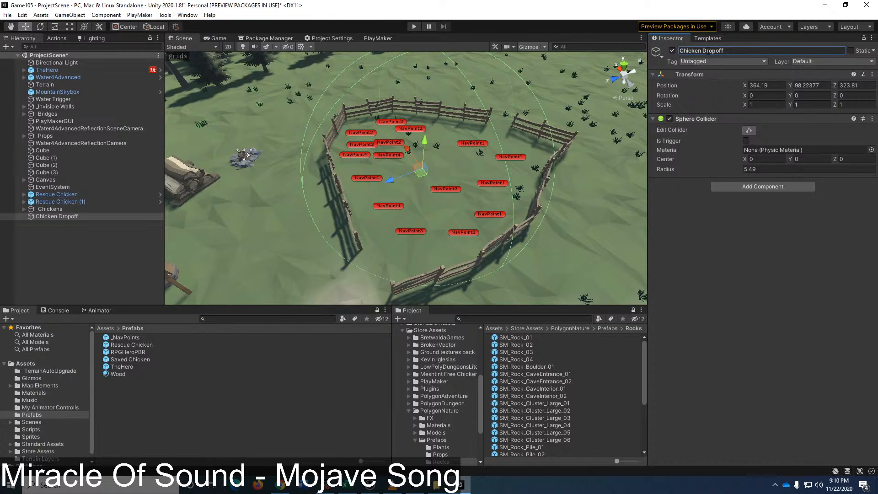
left_click(751, 141)
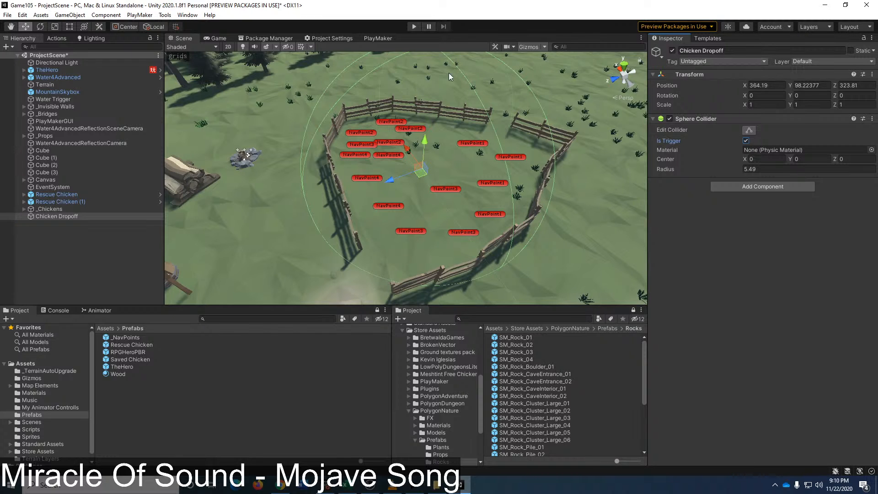
Step: Create a new tag named chickenDrop in the project's Tags and Layers settings
left_click(336, 36)
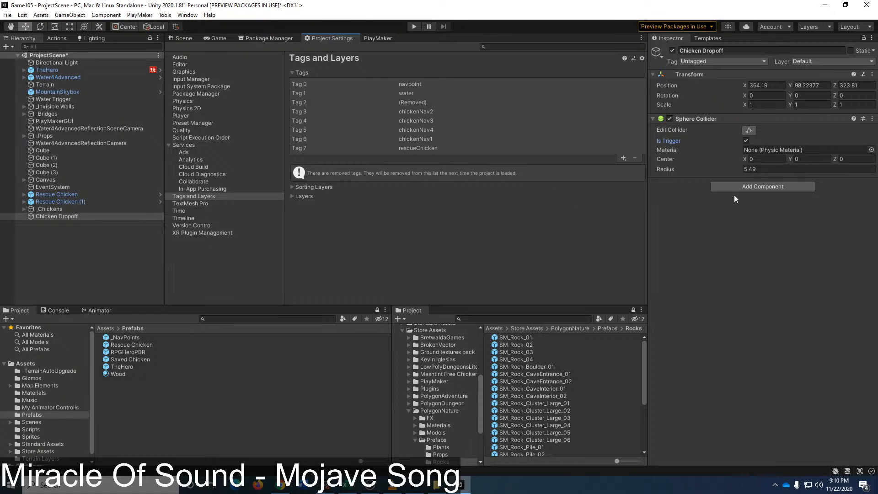
left_click(624, 158)
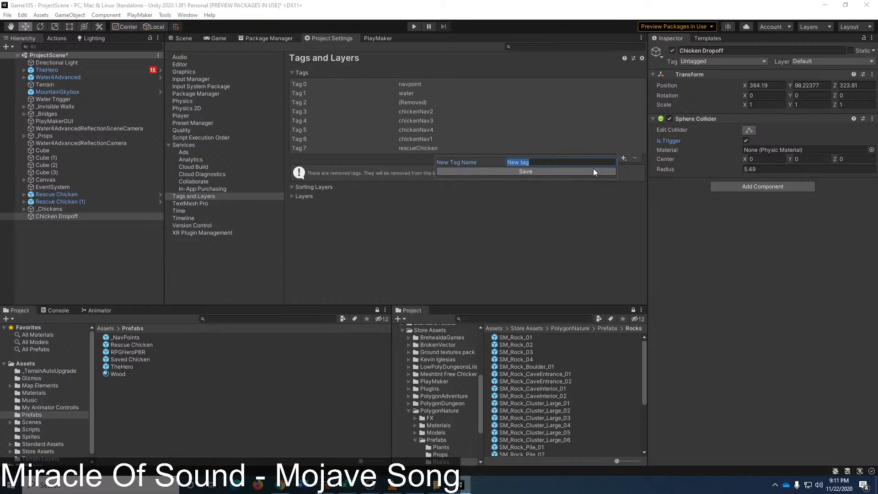
type("chickenDrop")
left_click(593, 170)
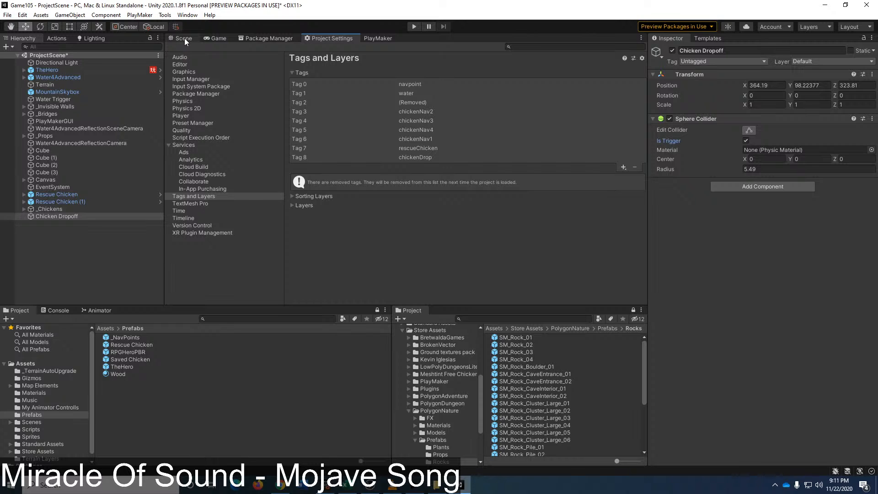
Step: Assign the chickenDrop tag to the Chicken Dropoff object and save the scene
left_click(704, 61)
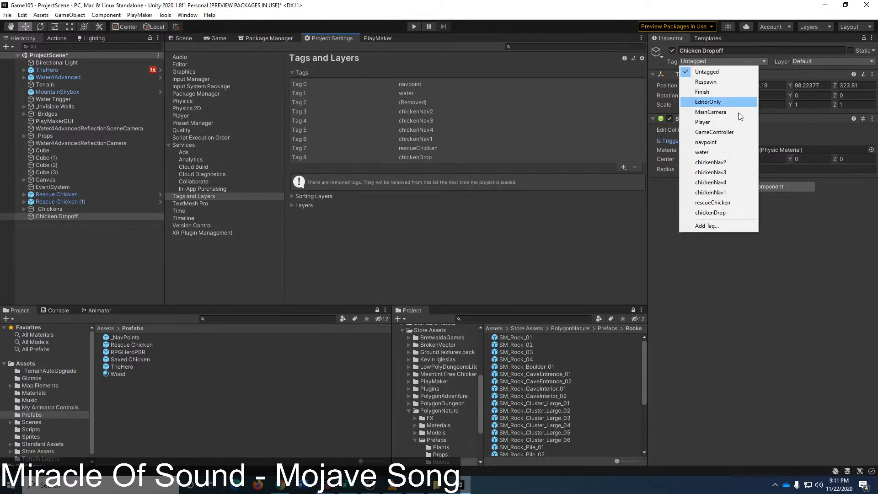
left_click(733, 212)
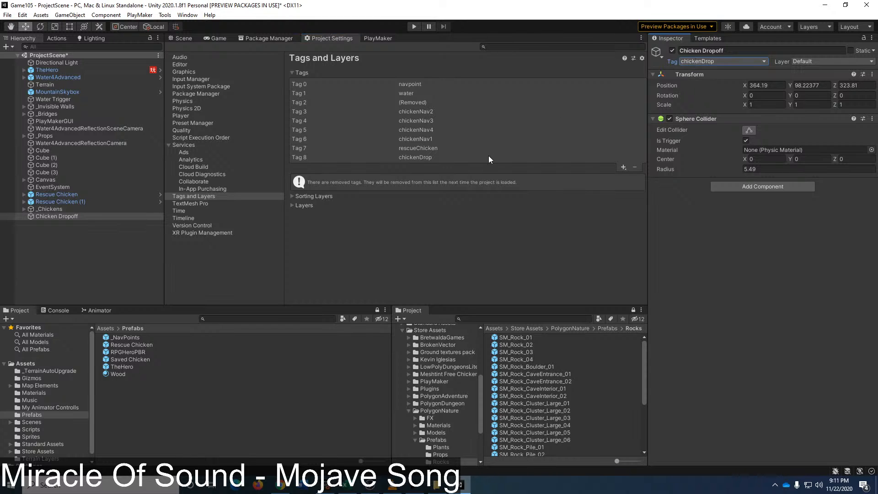
key("ctrl+s")
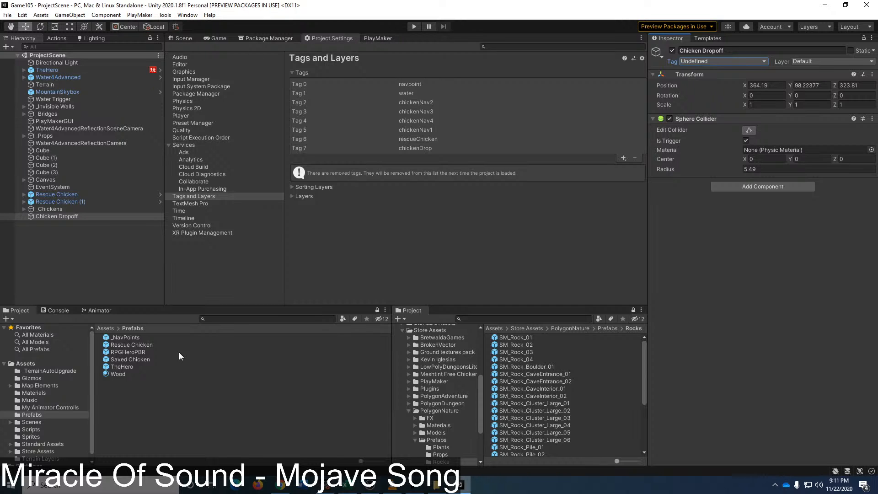
Step: Open TheHero prefab and bring up the Check for Triggers state of its Game Logic FSM in PlayMaker
double_click(124, 366)
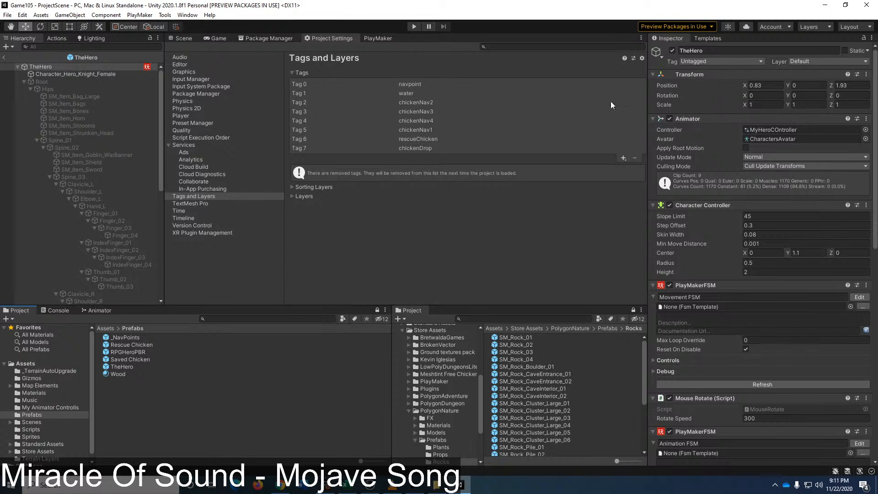
left_click(378, 38)
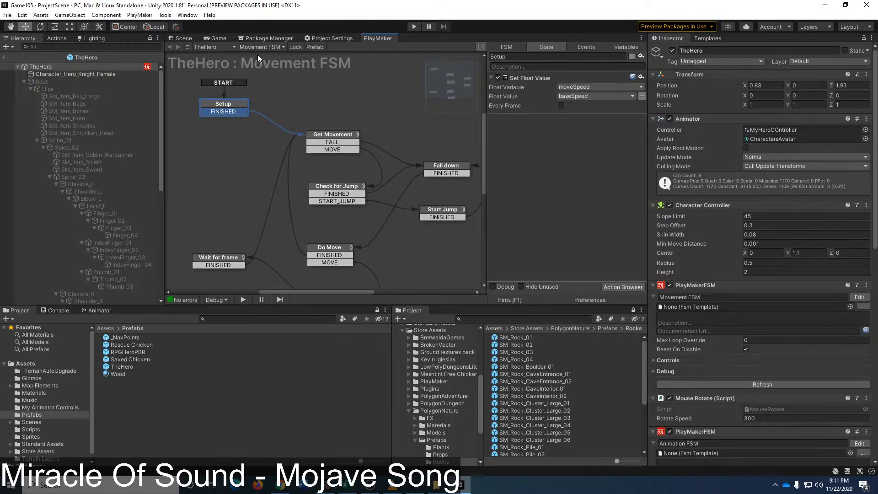
left_click(256, 46)
left_click(293, 63)
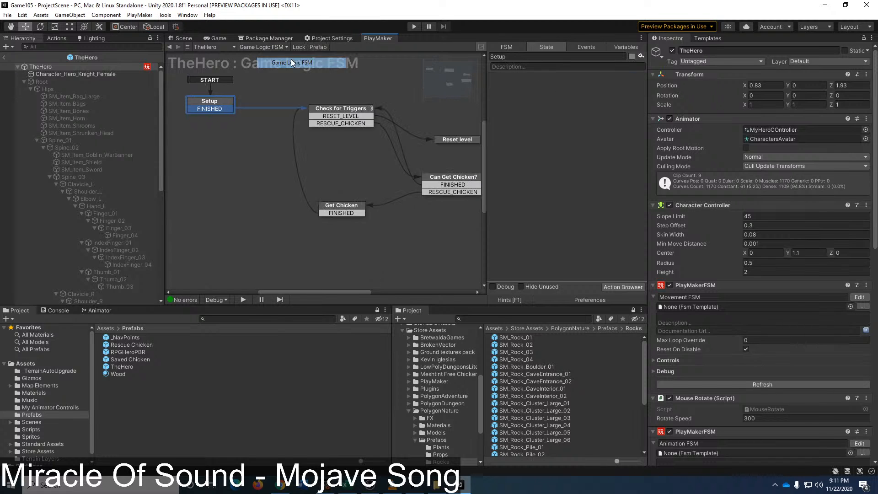
left_click(346, 115)
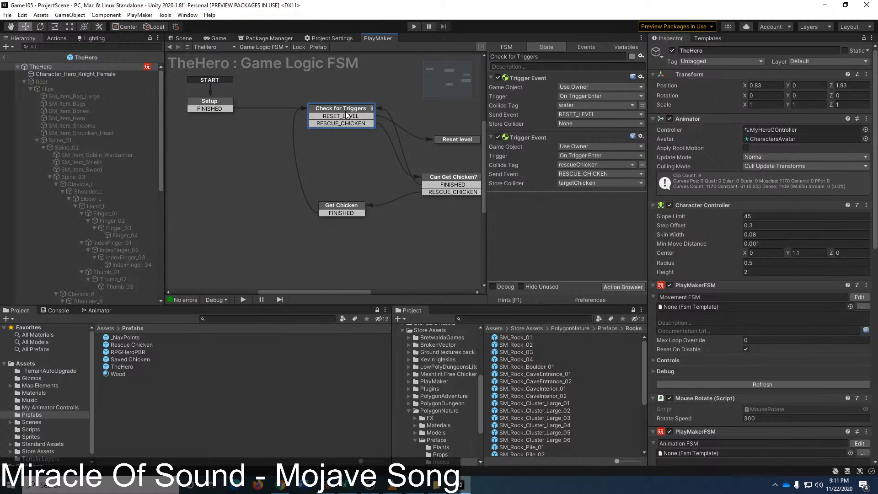
right_click(350, 110)
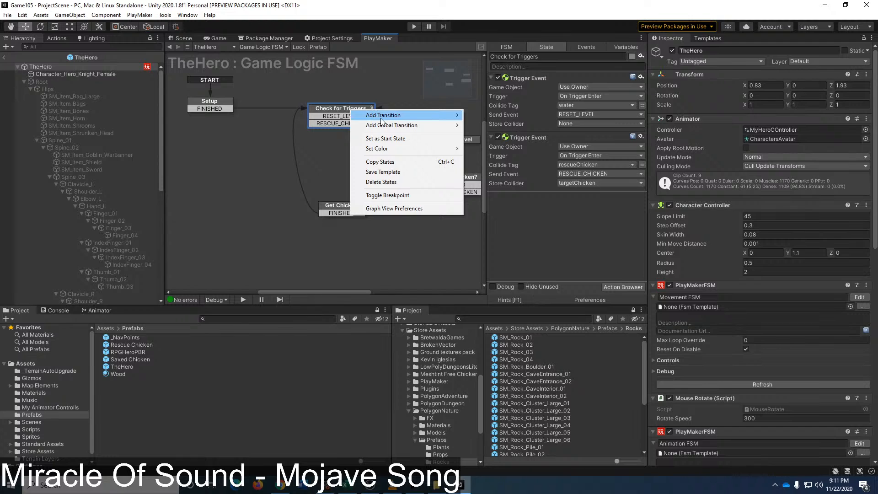
left_click(581, 259)
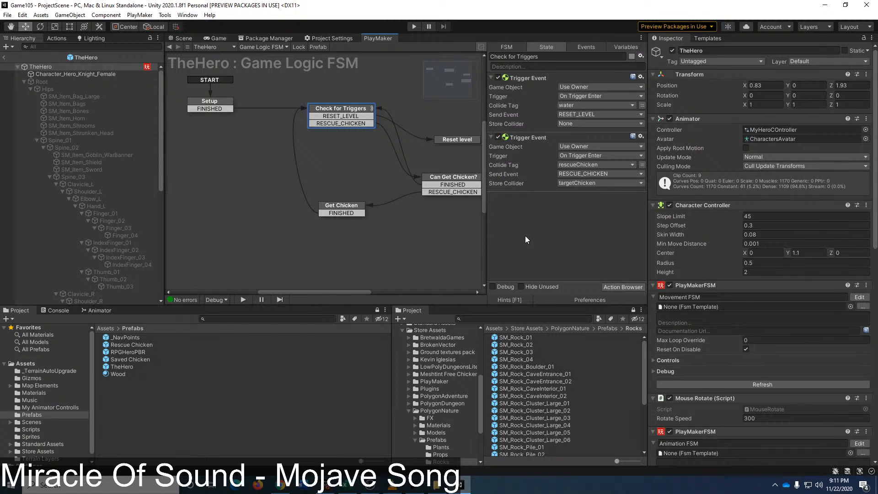
Step: Duplicate the rescueChicken Trigger Event in Check for Triggers, setting the copy's Collide Tag to chickenDrop and Store Collider to None
left_click(529, 139)
key("ctrl+c")
key("ctrl+v")
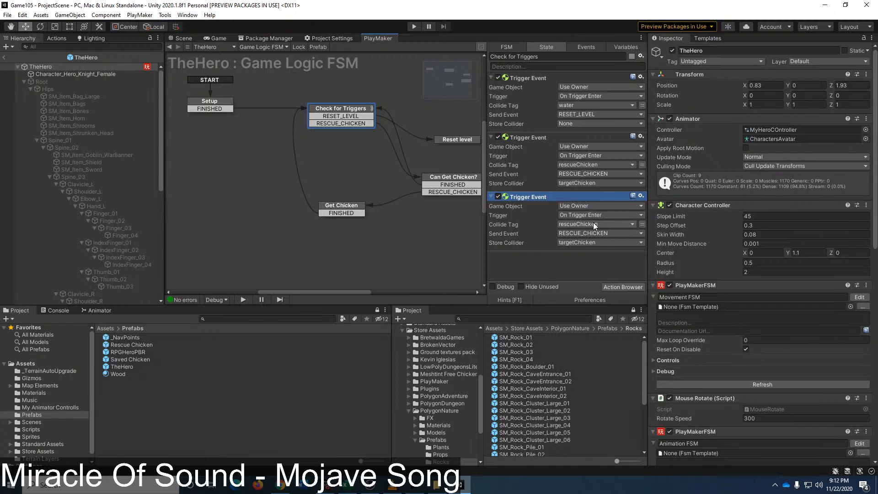
left_click(594, 223)
left_click(634, 380)
left_click(589, 243)
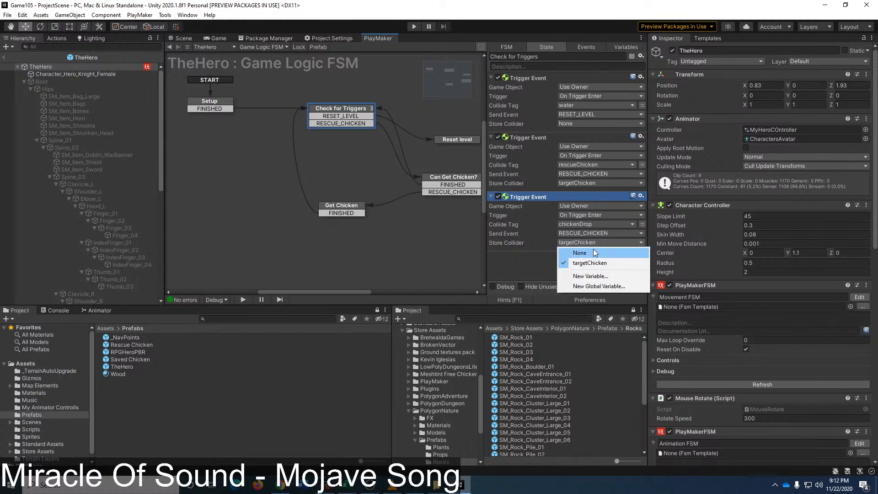
left_click(578, 251)
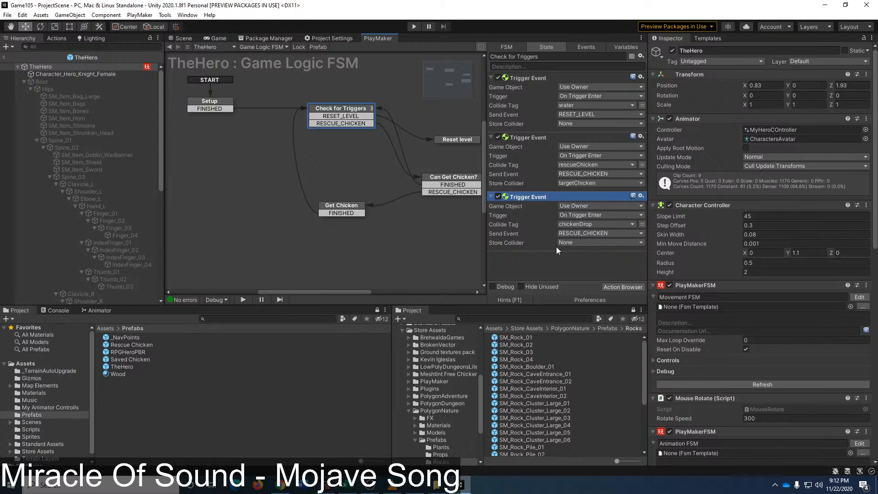
Step: Create a new event named DROPOFF_CHICKEN as the Send Event of the chickenDrop Trigger Event
left_click(586, 234)
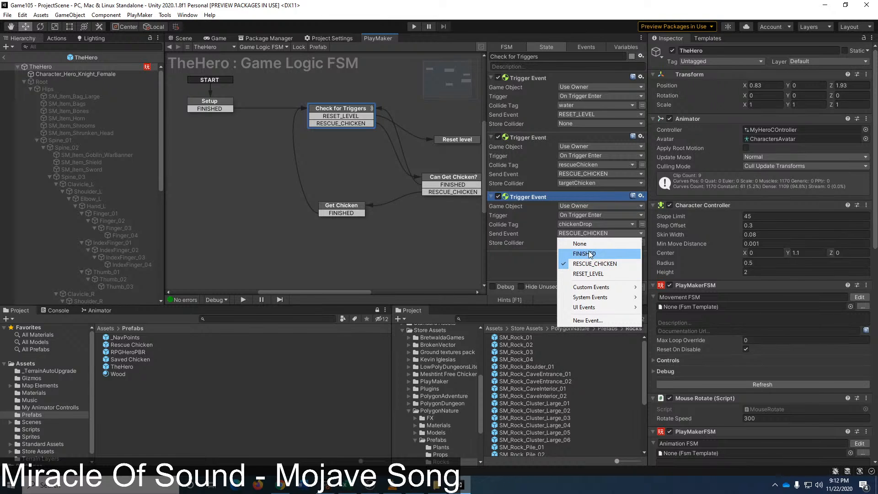
left_click(592, 321)
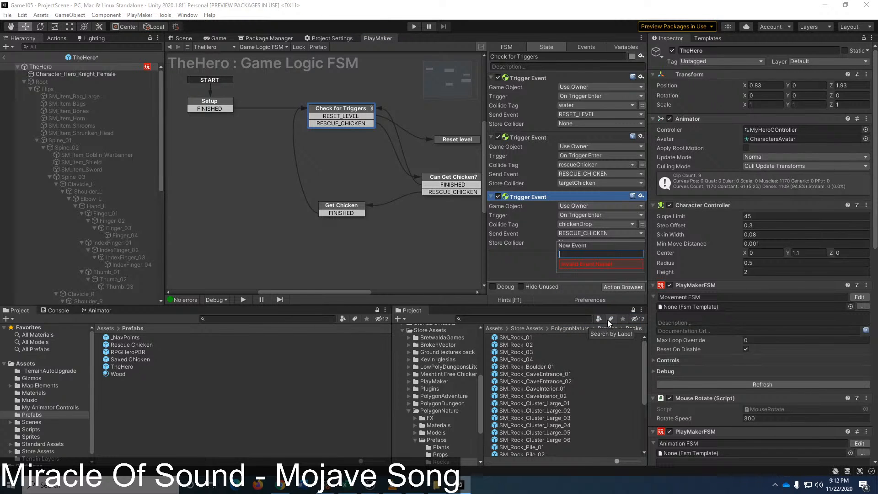
type("DROPOFF")
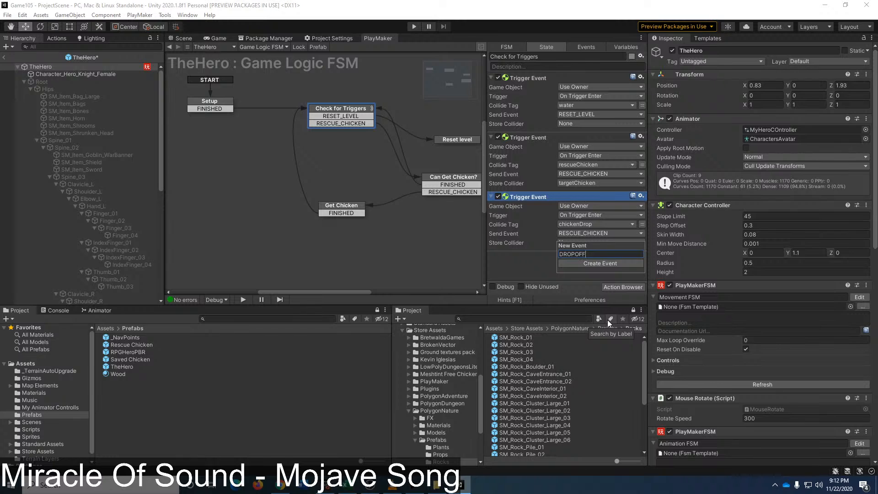
type("_CHICKEN")
key("Return")
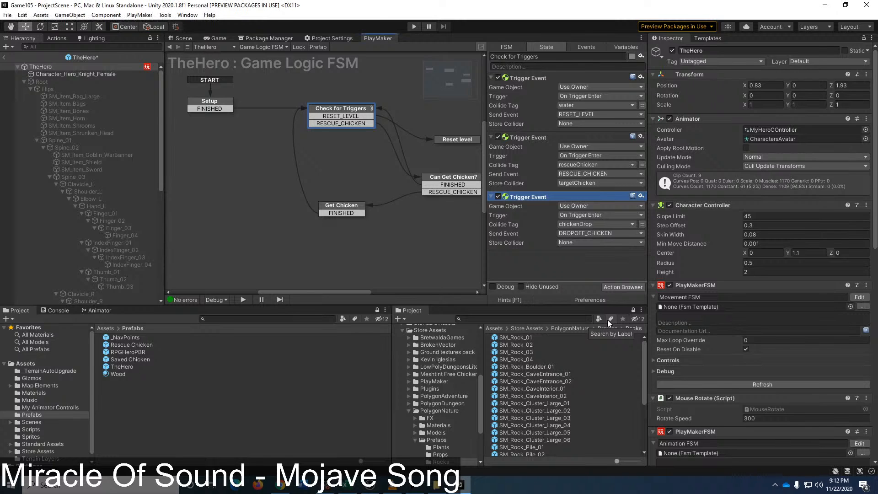
Step: Add a DROPOFF_CHICKEN transition to the Check for Triggers state
right_click(350, 112)
mouse_move(416, 119)
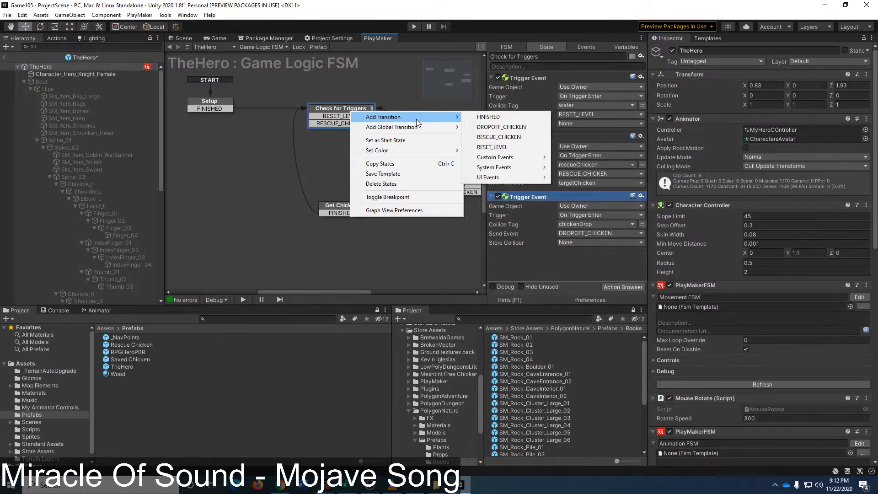
left_click(502, 127)
Step: Link the DROPOFF_CHICKEN transition to a new state above Reset level and name that state Can Dropoff Chicken?
middle_click_drag(375, 142, 309, 183)
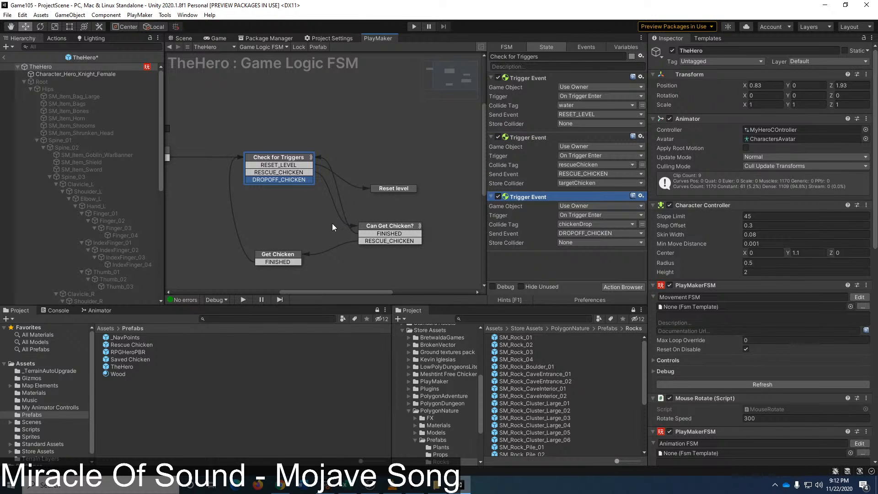
scroll(311, 249, "down", 2)
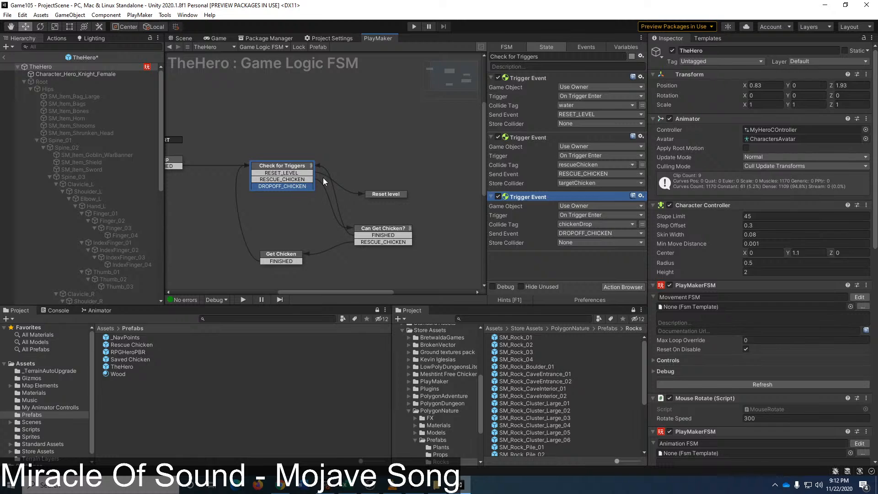
left_click_drag(323, 181, 359, 104)
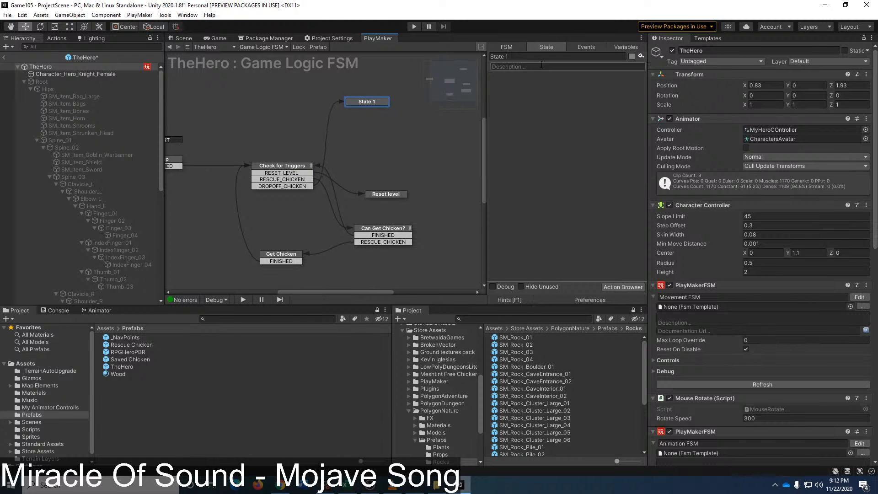
left_click(535, 57)
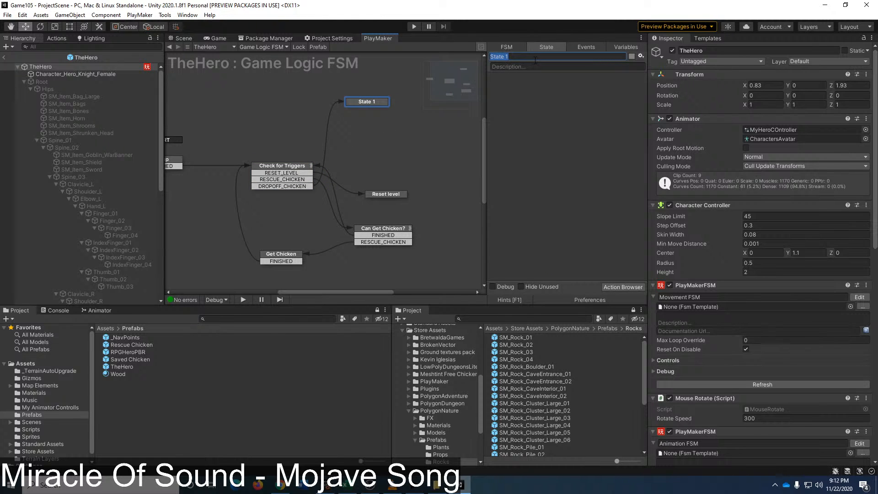
type("Can Dropoff Chicken?")
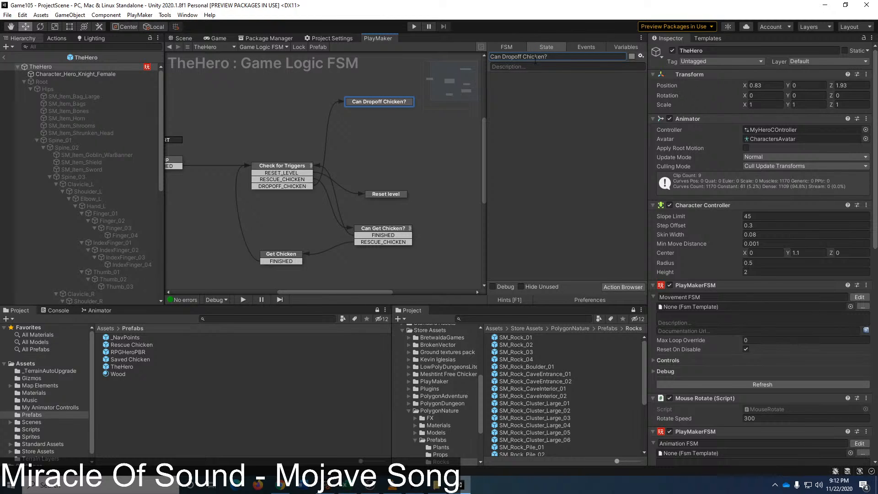
Step: Try to copy the Bool Test action from Can Get Chicken? into the Can Dropoff Chicken? state
left_click(386, 229)
left_click(528, 81)
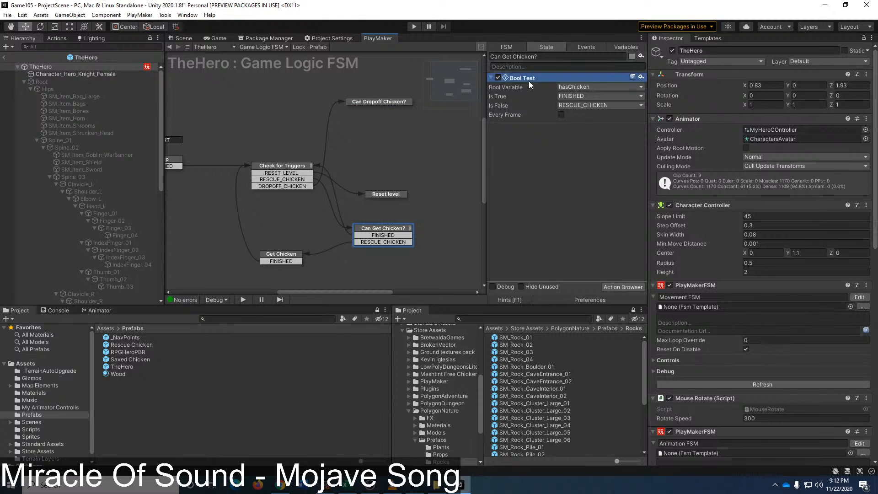
left_click(377, 103)
key("ctrl+v")
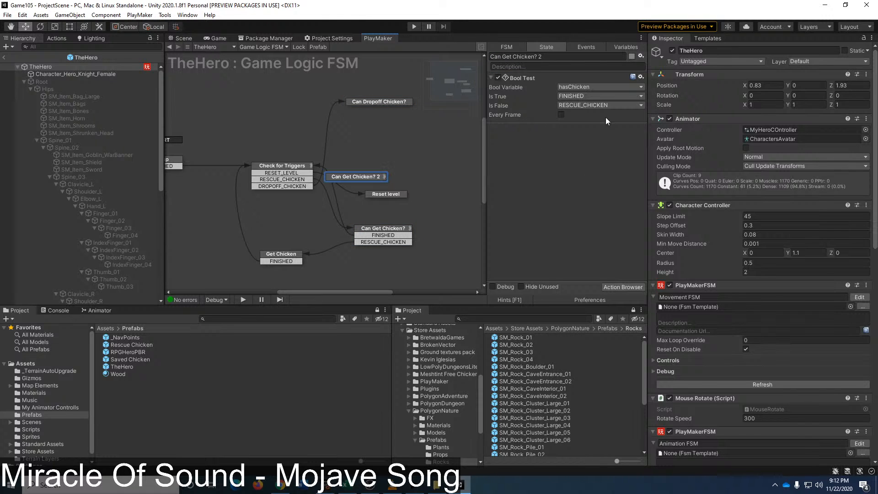
Step: Set the pasted Bool Test on hasChicken to send DROPOFF_CHICKEN when true and FINISHED when false
left_click(596, 105)
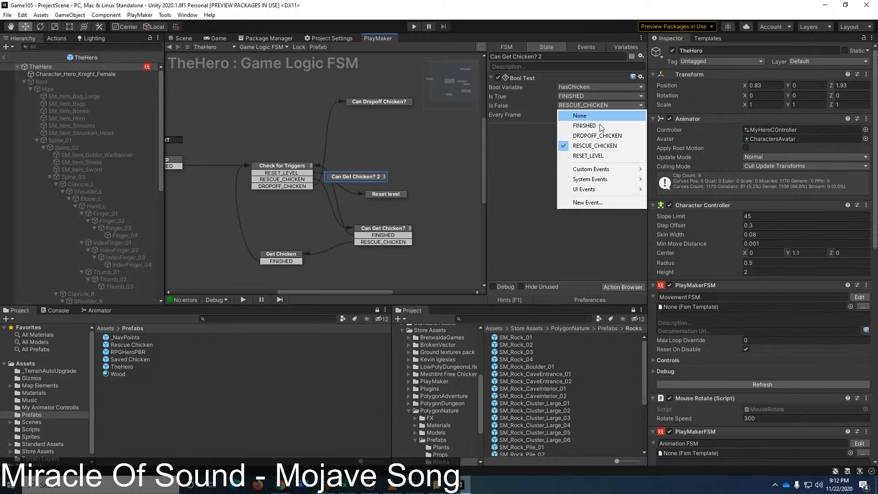
left_click(585, 121)
left_click(580, 97)
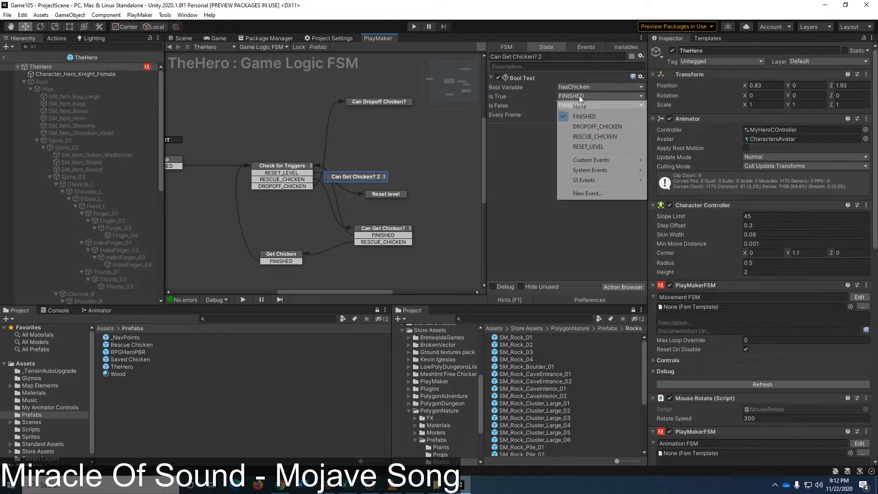
left_click(594, 126)
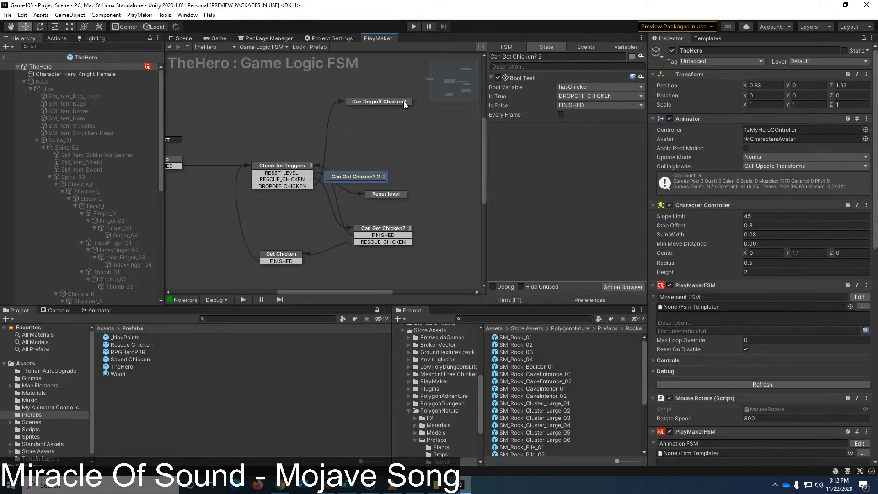
Step: Add FINISHED and DROPOFF_CHICKEN transitions to the Can Dropoff Chicken? state
right_click(391, 104)
key("Escape")
left_click(391, 103)
right_click(392, 103)
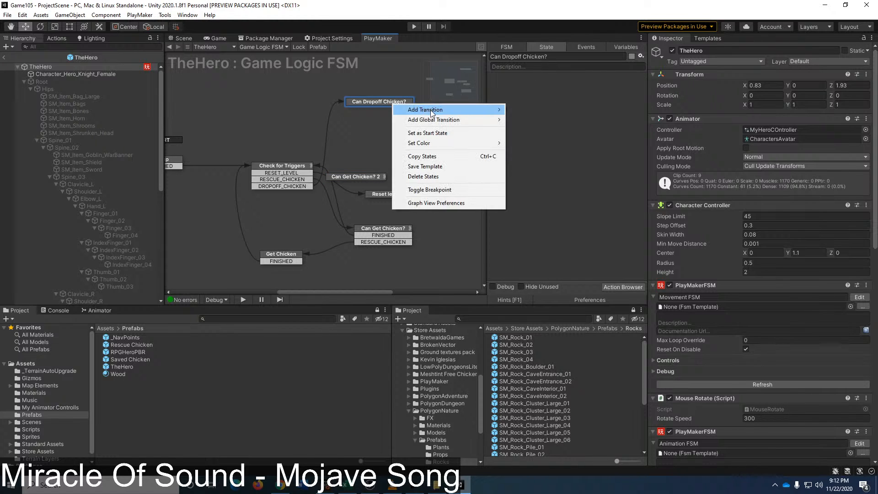
mouse_move(422, 108)
left_click(538, 111)
right_click(406, 99)
mouse_move(474, 106)
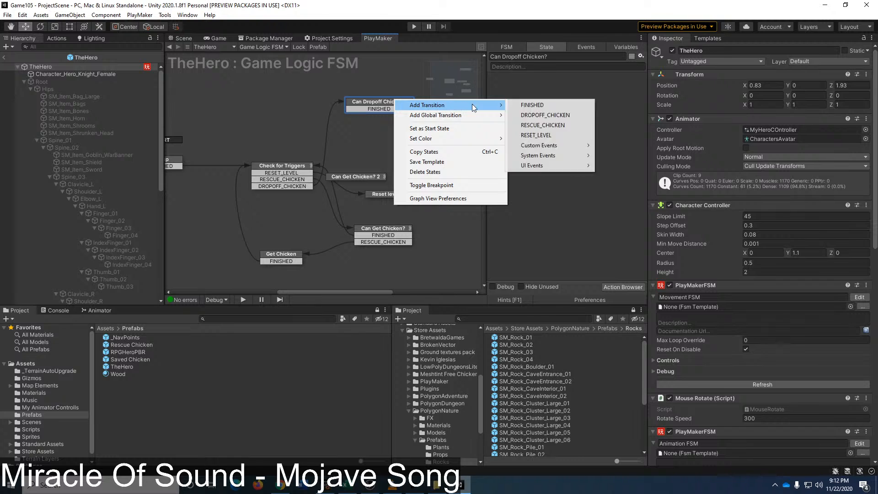
left_click(542, 112)
Step: Link Can Dropoff Chicken?'s FINISHED transition to Check for Triggers and its DROPOFF_CHICKEN transition to a new state above Check for Triggers
left_click(393, 109)
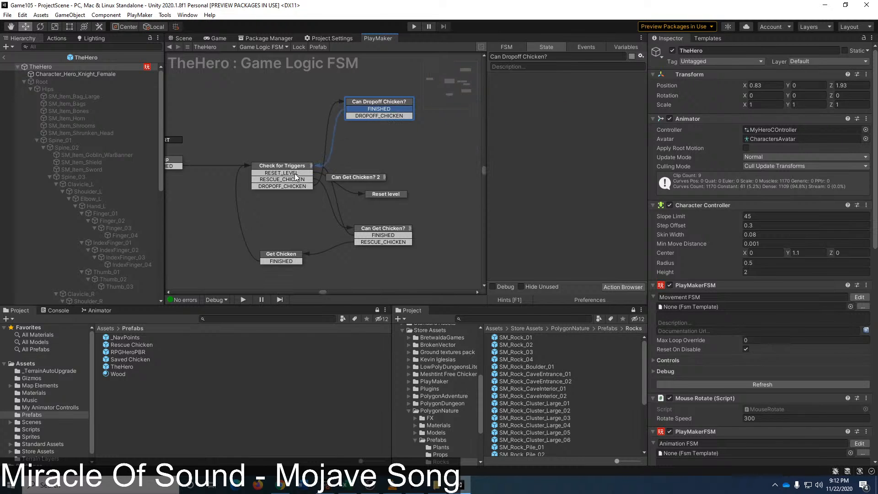
left_click_drag(389, 104, 277, 78)
left_click(383, 120)
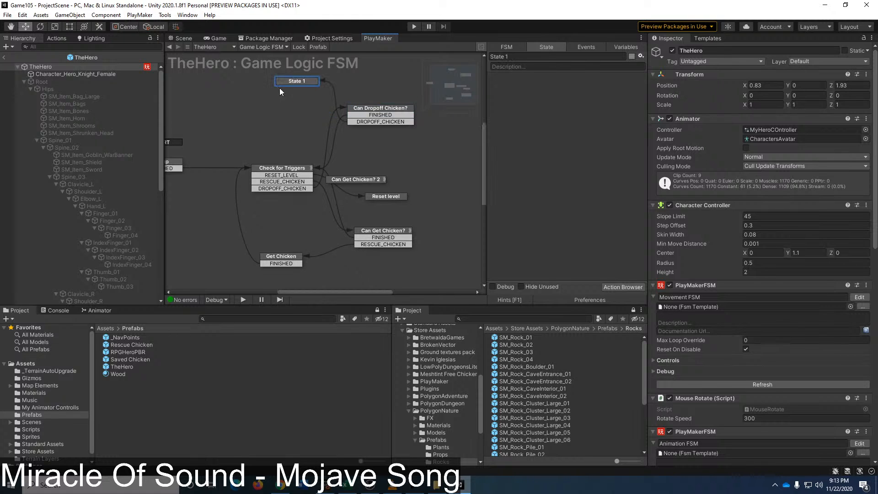
middle_click_drag(297, 107, 353, 143)
left_click_drag(371, 113, 345, 116)
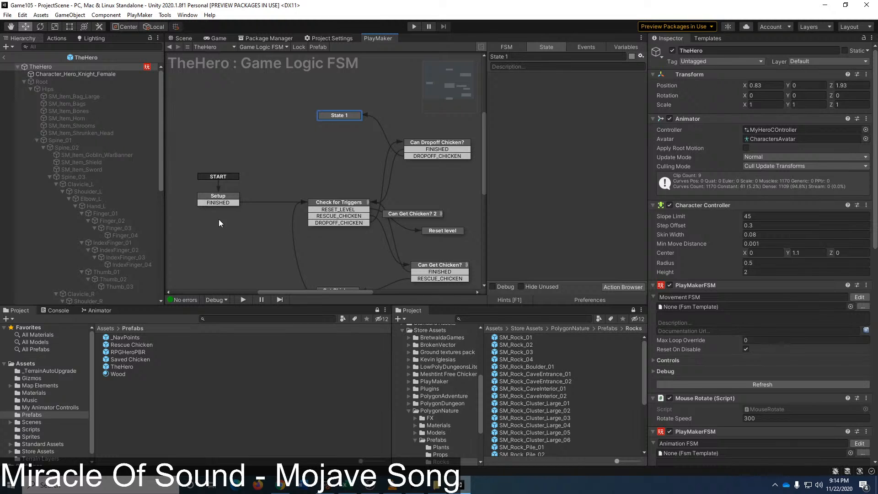
Step: Create an Int variable named chickenCount in the Game Logic FSM
left_click(640, 47)
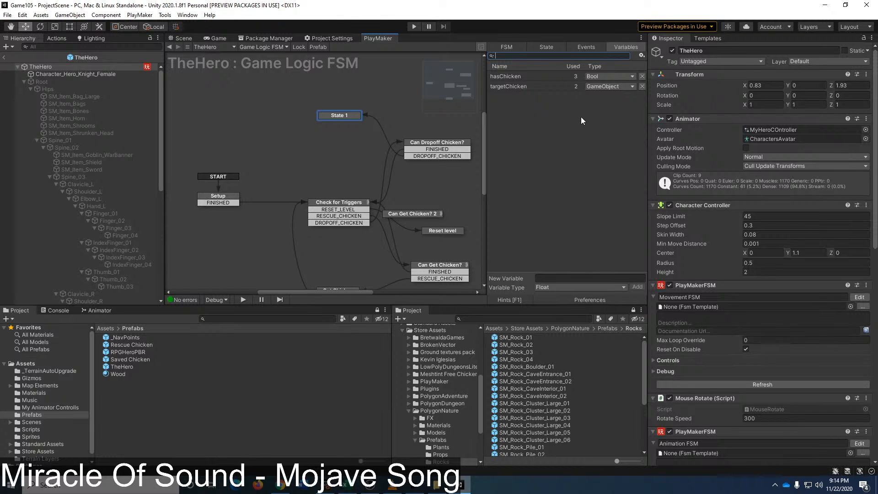
left_click(602, 277)
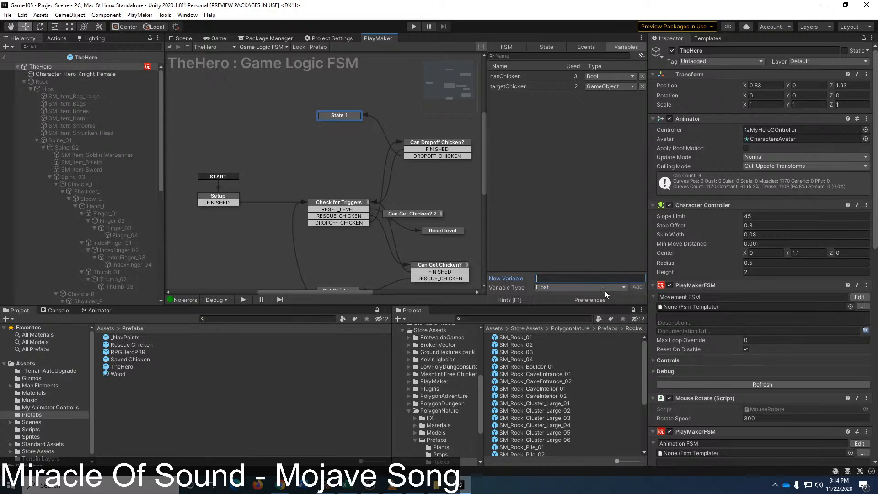
left_click(605, 290)
left_click(633, 309)
type("ci")
type("hickenCount")
key("Return")
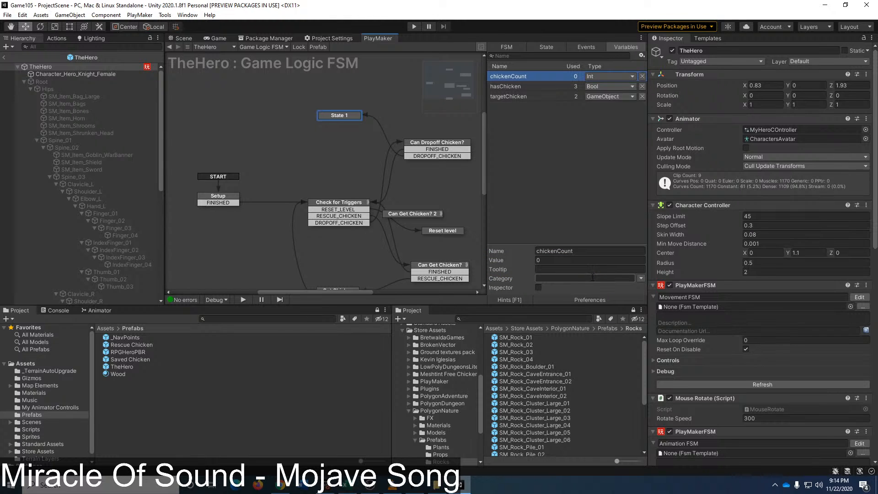
Step: Create an Array variable named chickenList in the Game Logic FSM
left_click(536, 201)
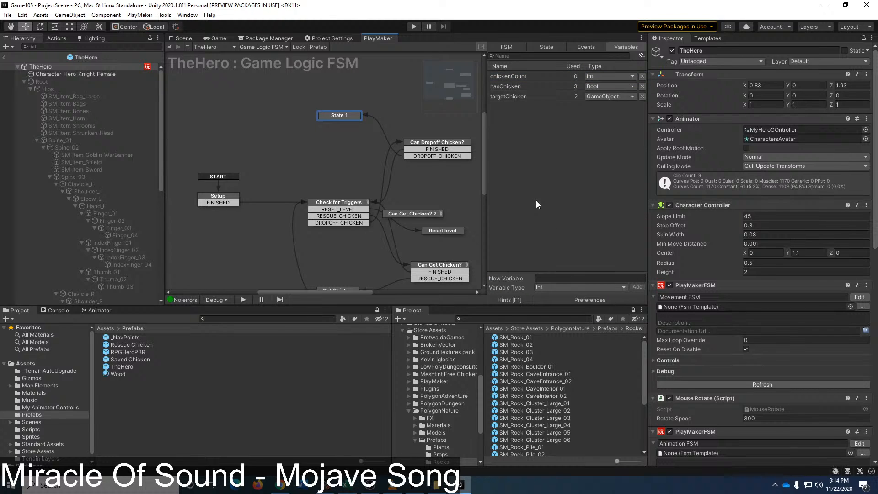
left_click(589, 287)
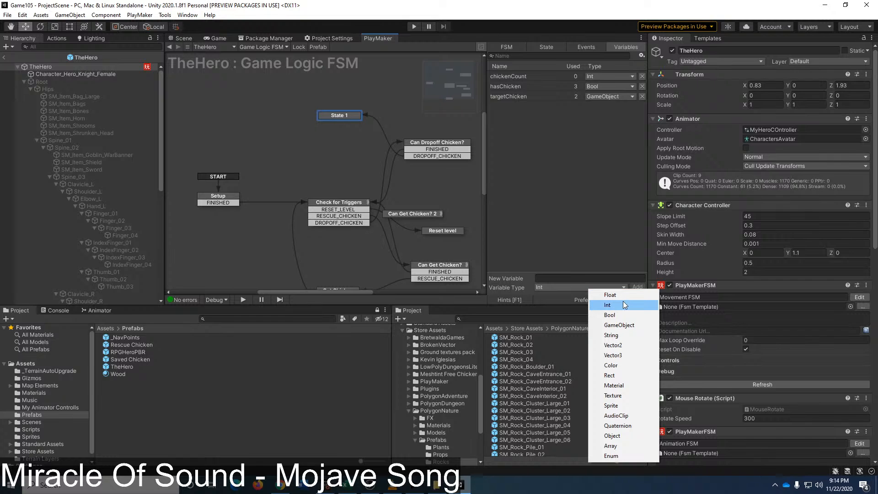
left_click(633, 446)
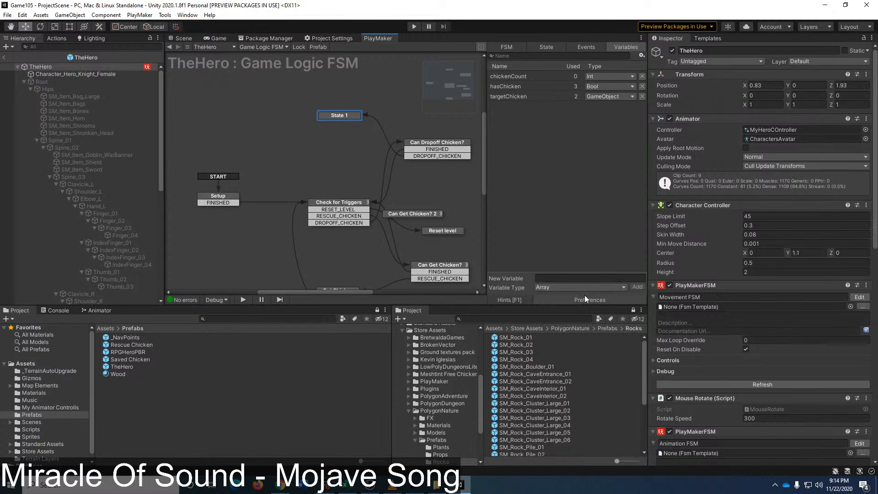
left_click(577, 279)
type("chickenList")
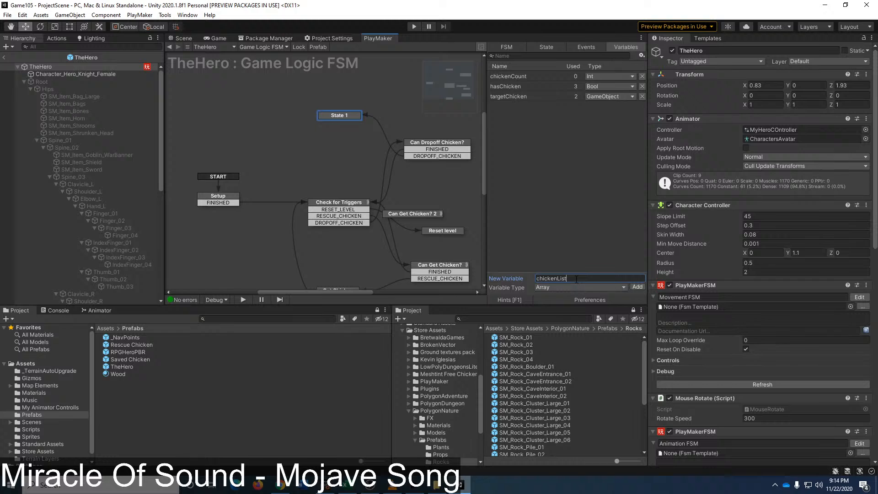
key("Return")
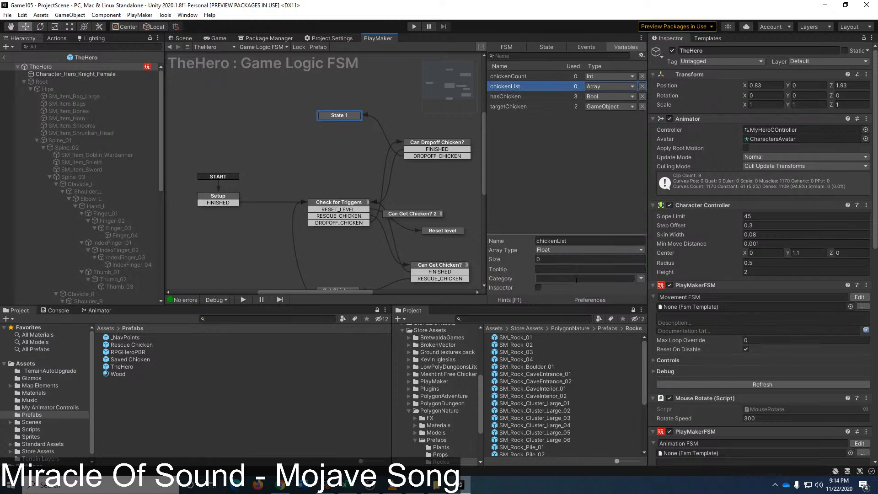
Step: Set chickenList's array type to Game Object with size 4 and expose the variable in the Inspector
left_click(622, 251)
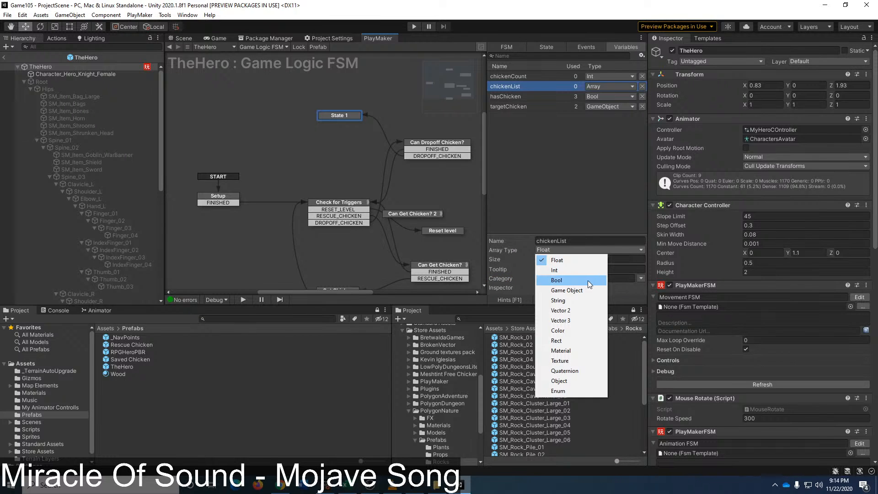
left_click(575, 290)
left_click(542, 259)
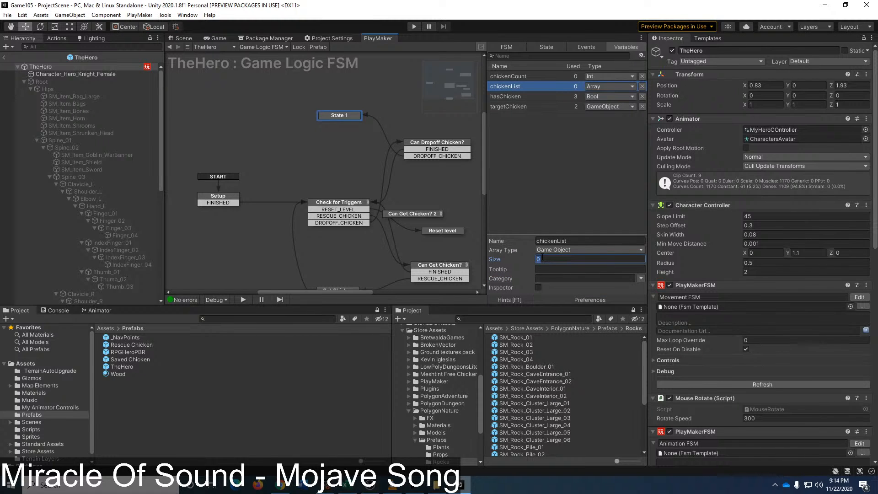
type("4")
key("Return")
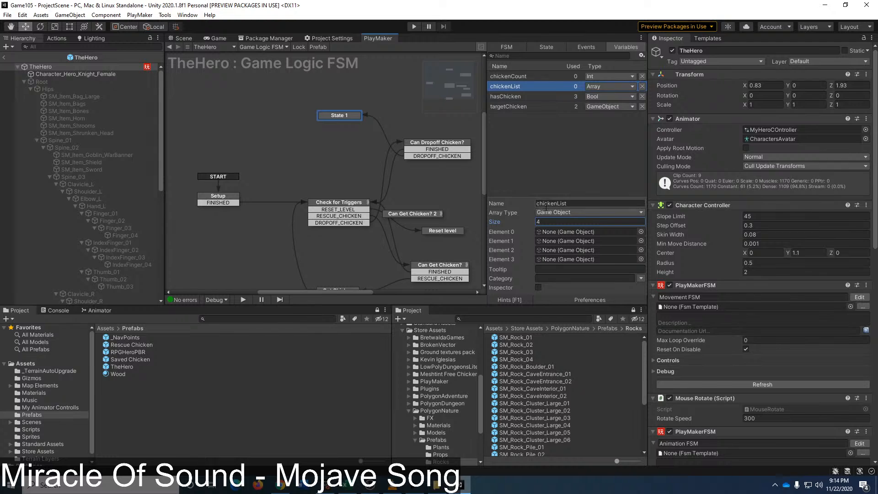
left_click(538, 287)
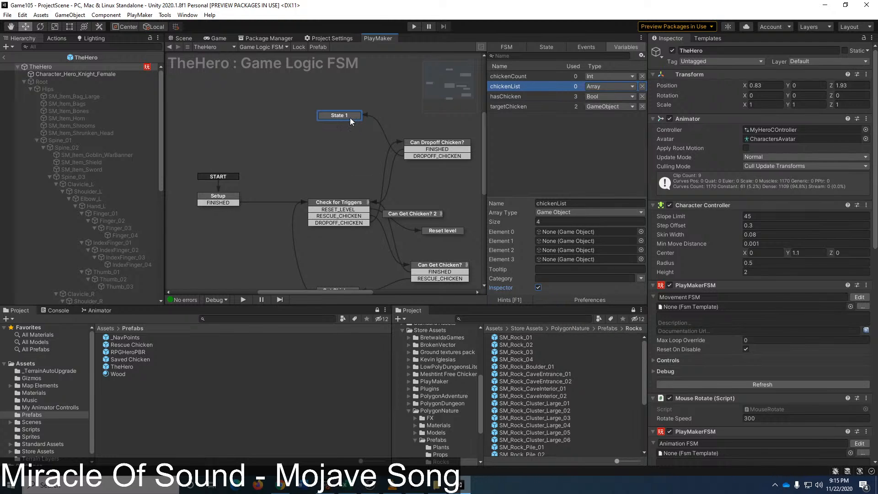
Step: Rename State 1 as Dropoff Chicken
left_click_drag(350, 118, 331, 112)
left_click(338, 116)
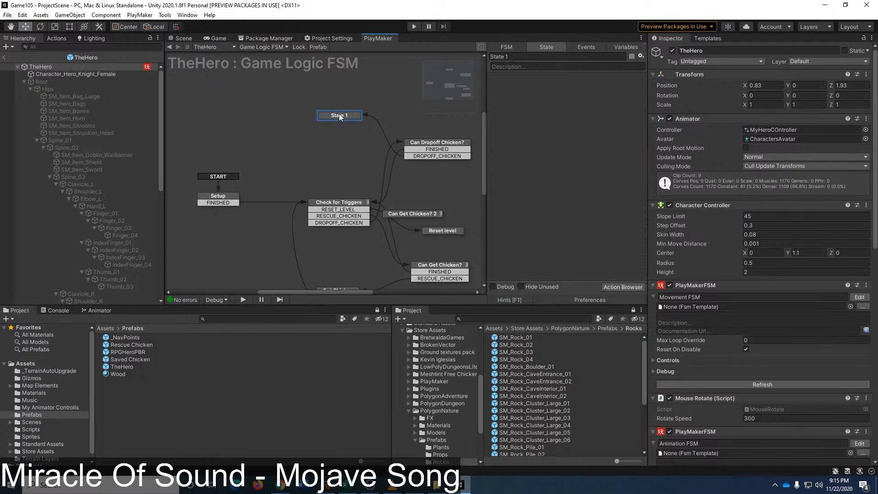
left_click(519, 57)
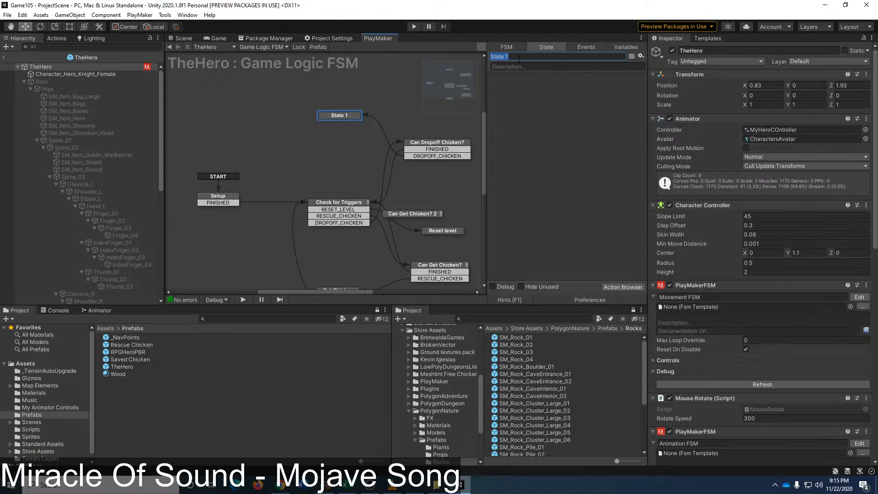
type("Dropoff Chick")
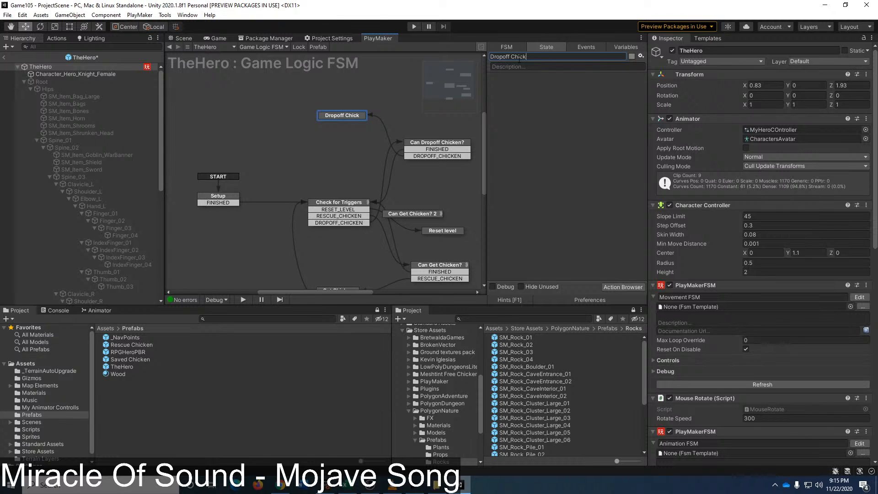
type("en")
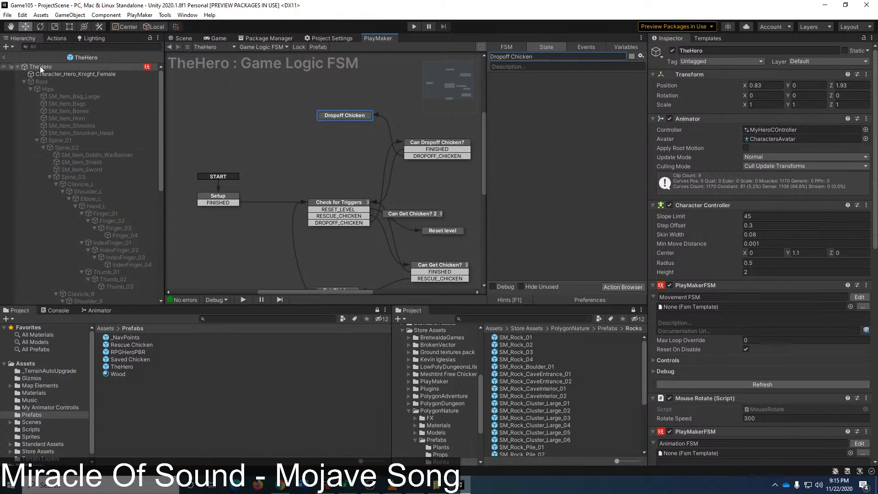
Step: Add a Set Bool Value action to the Dropoff Chicken state that sets hasChicken to false
left_click(53, 38)
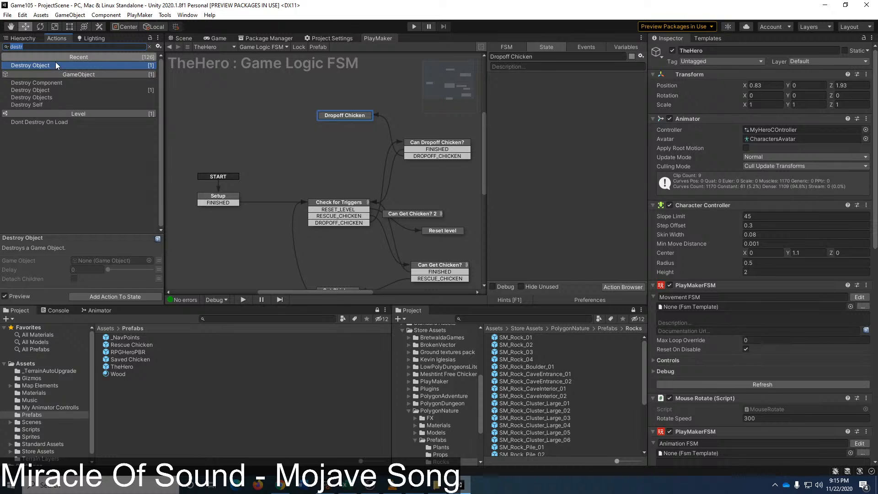
type("set boo")
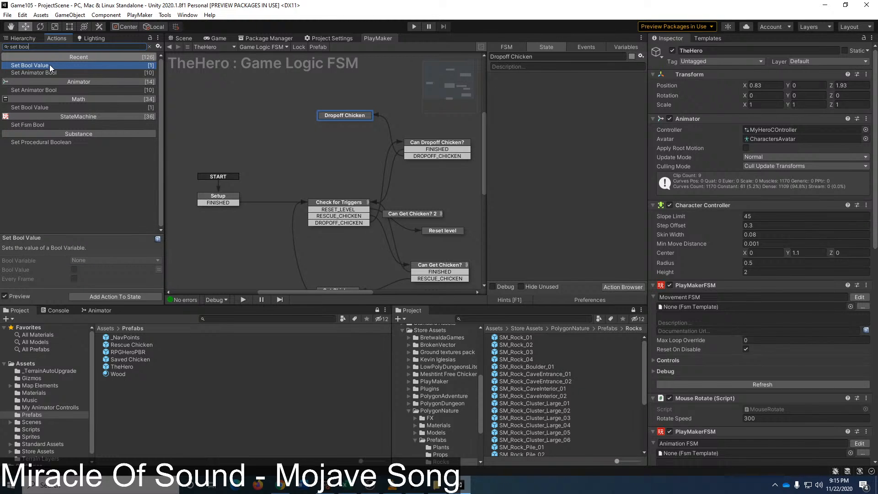
left_click_drag(50, 65, 541, 84)
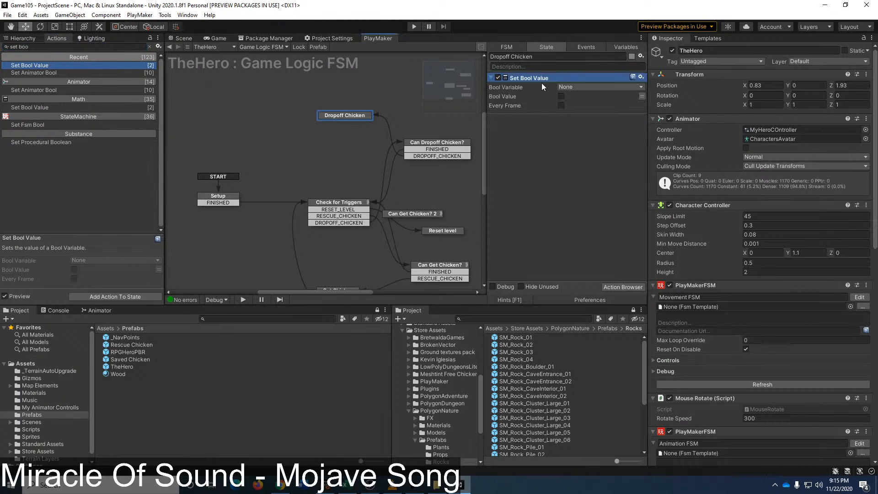
left_click(603, 86)
left_click(604, 108)
Step: Add an Array Get action to Dropoff Chicken that reads the chickenList array at index chickenCount
left_click(40, 46)
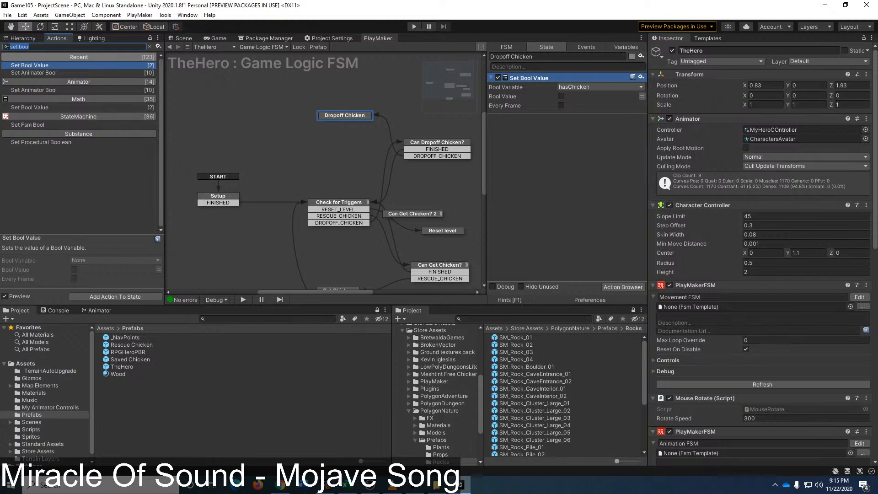
type("array")
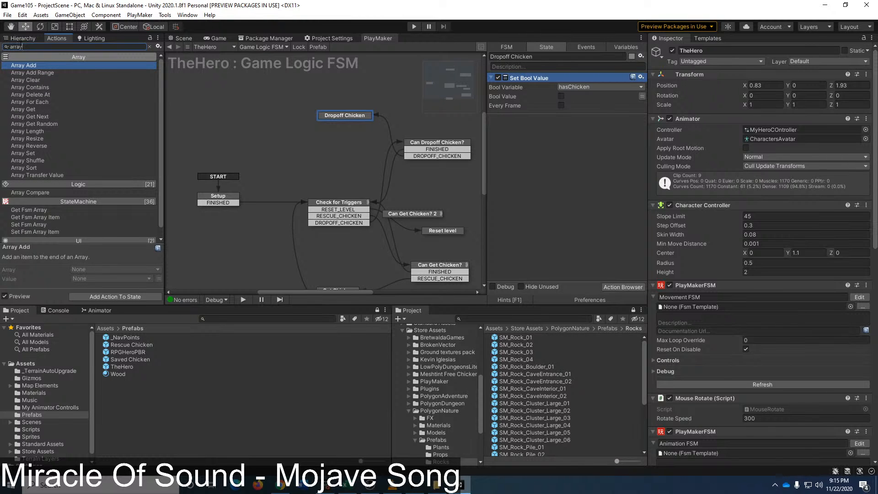
left_click_drag(26, 109, 511, 144)
left_click(605, 128)
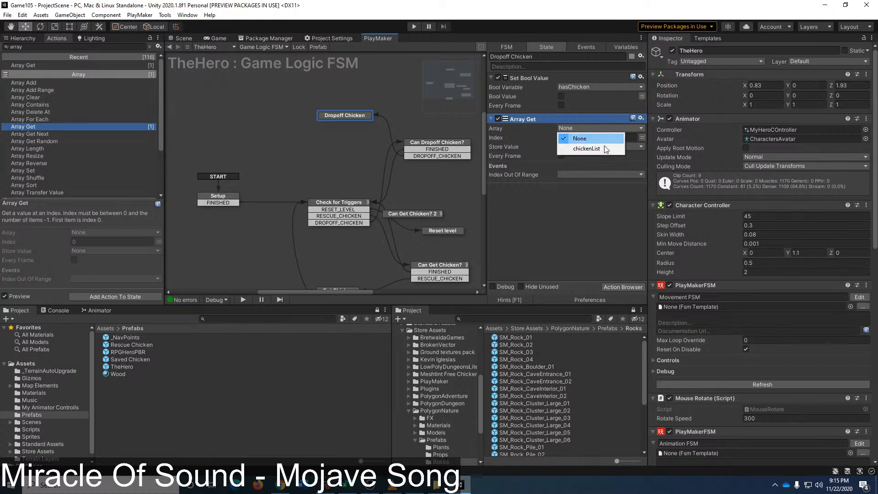
left_click(606, 149)
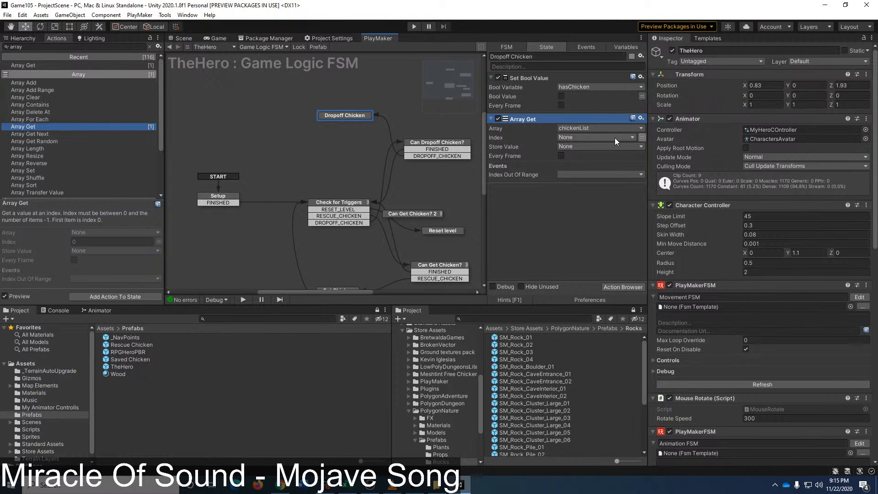
left_click(614, 137)
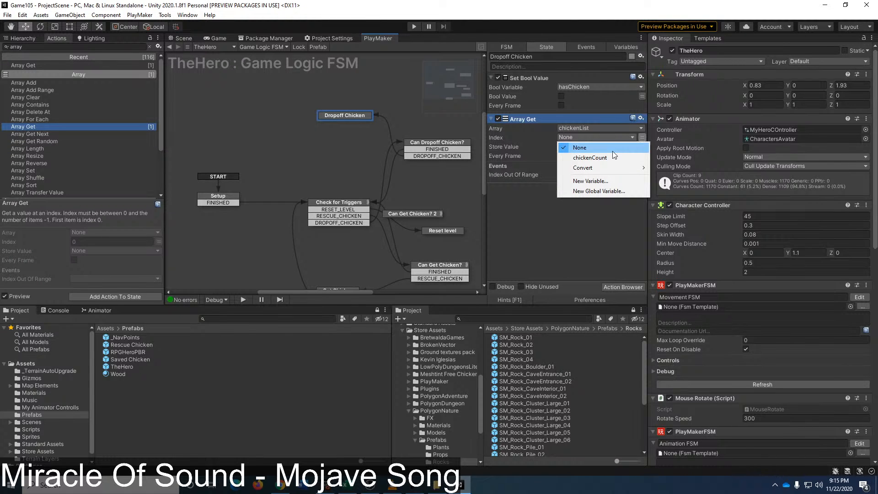
left_click(612, 157)
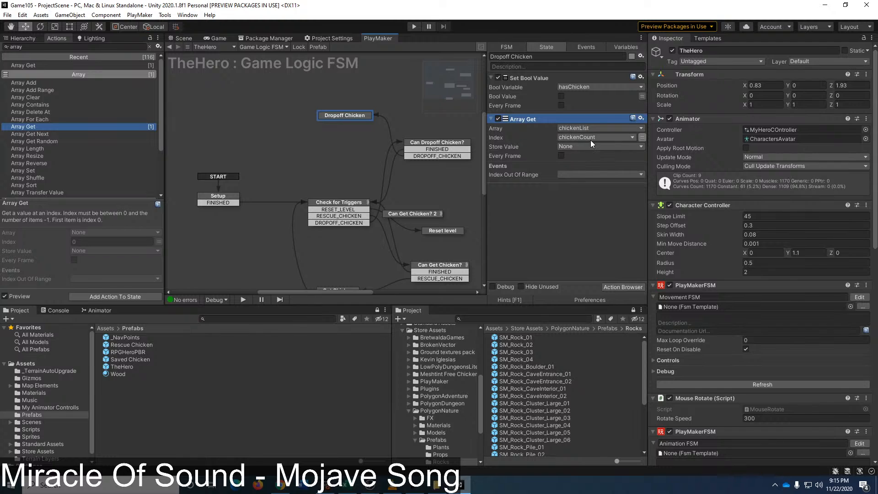
Step: Rename the chickenCount variable as chickenIndex
left_click(620, 47)
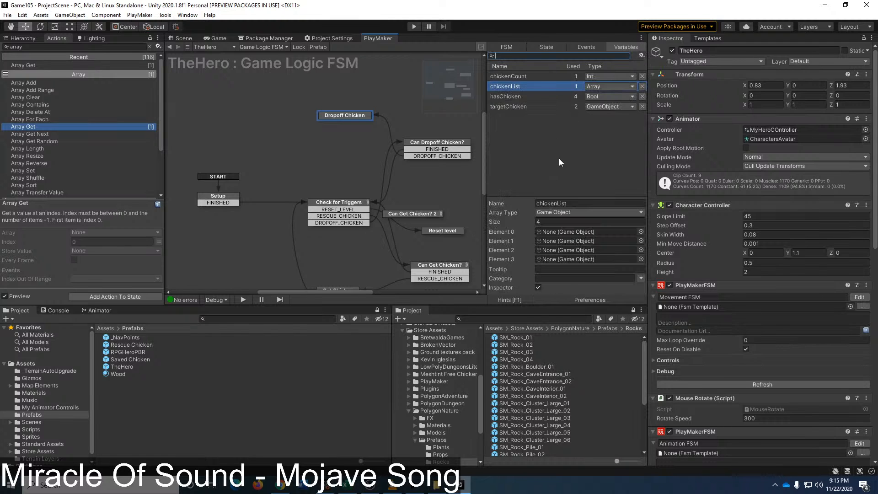
left_click(514, 106)
left_click(513, 79)
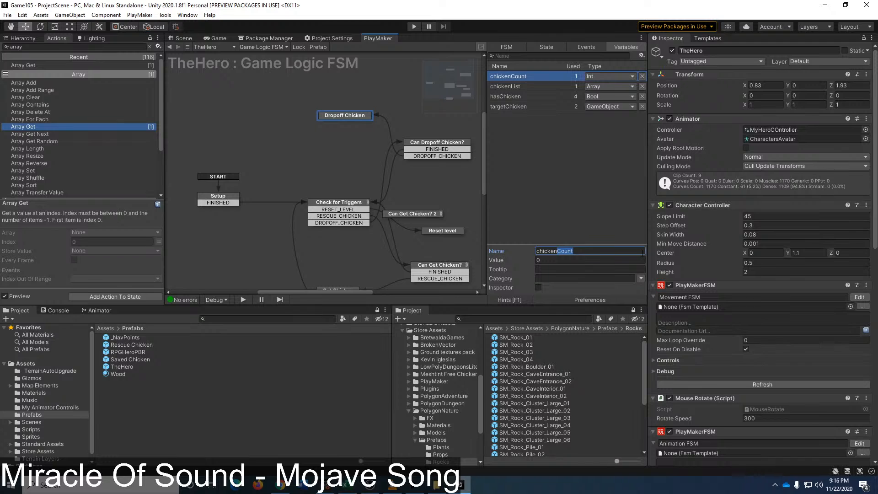
type("Index")
key("Return")
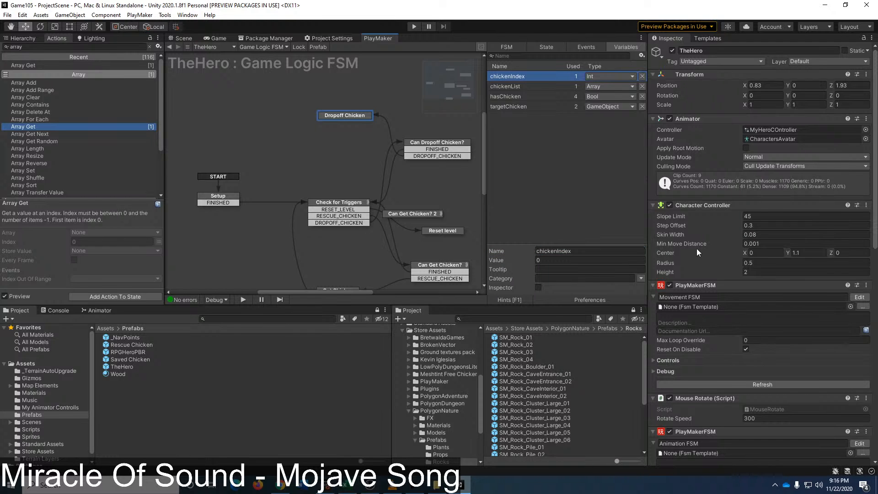
Step: Store the Array Get result of the Dropoff Chicken state in the targetChicken variable
left_click(546, 46)
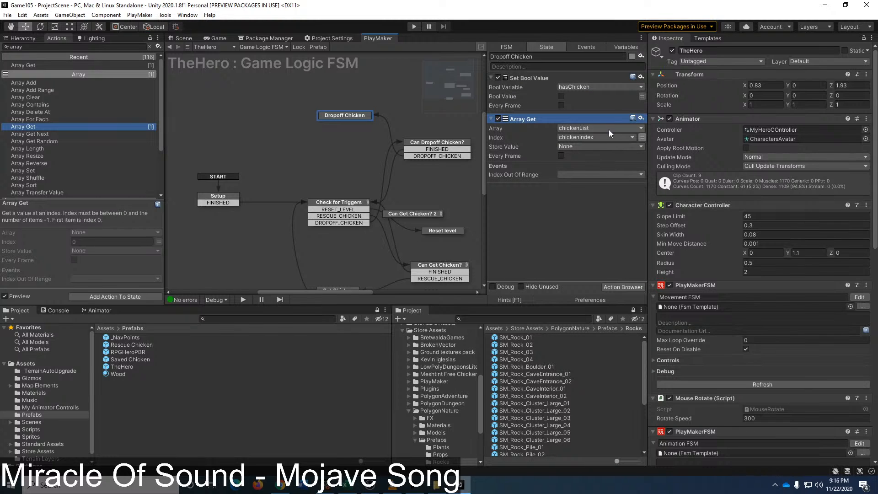
left_click(567, 146)
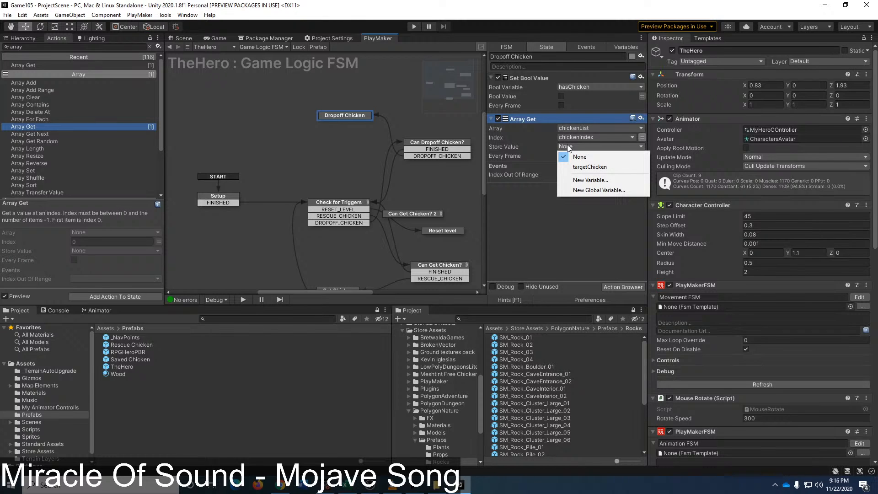
left_click(588, 167)
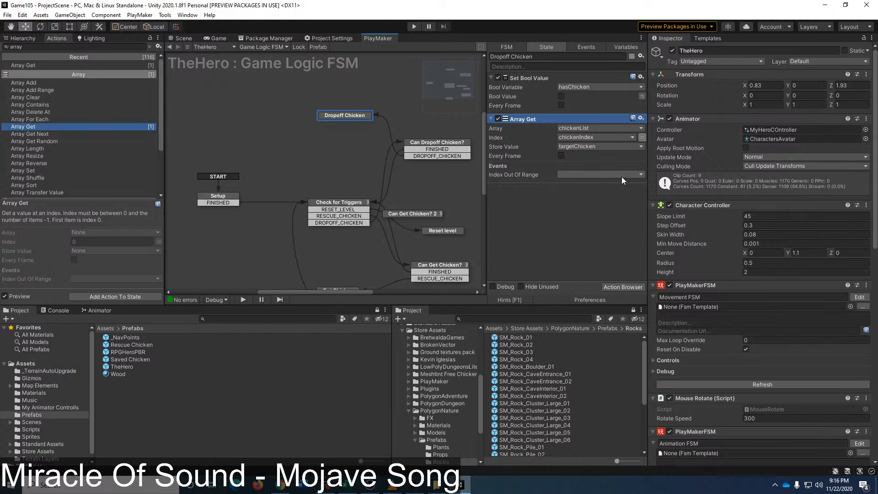
Step: Add an Activate Game Object action to Dropoff Chicken that activates targetChicken, with Recursive switched off
left_click(539, 222)
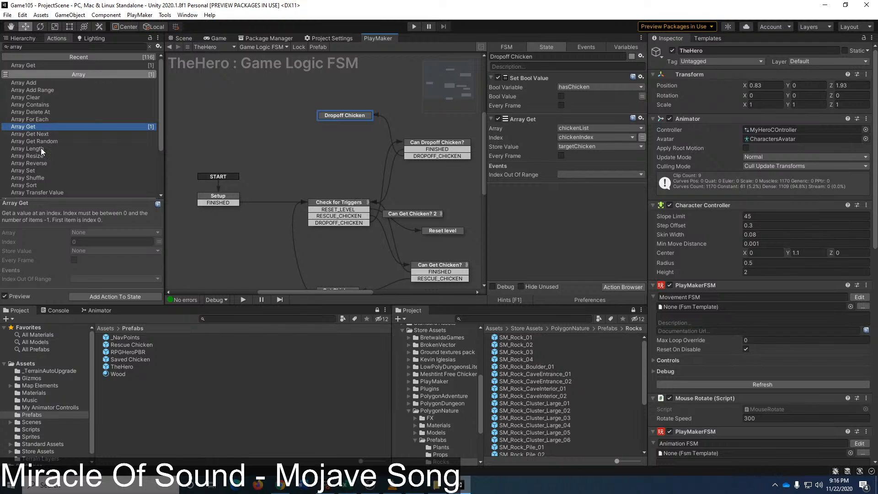
left_click(150, 46)
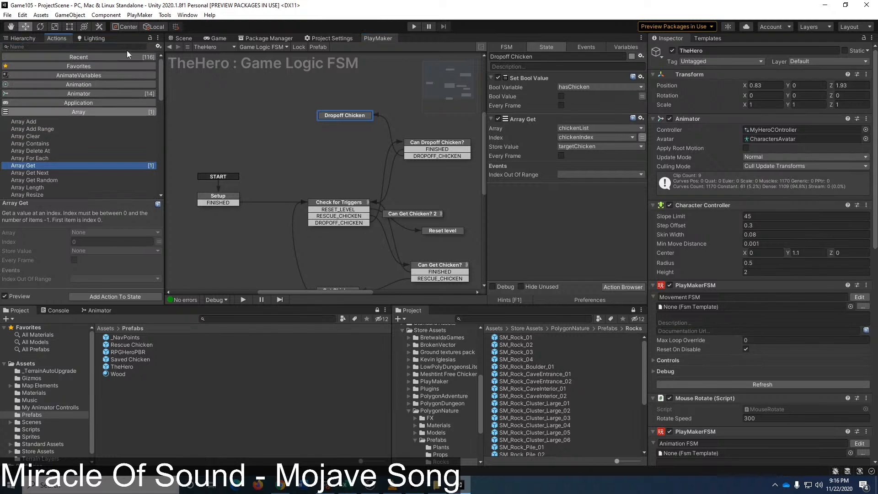
left_click(59, 112)
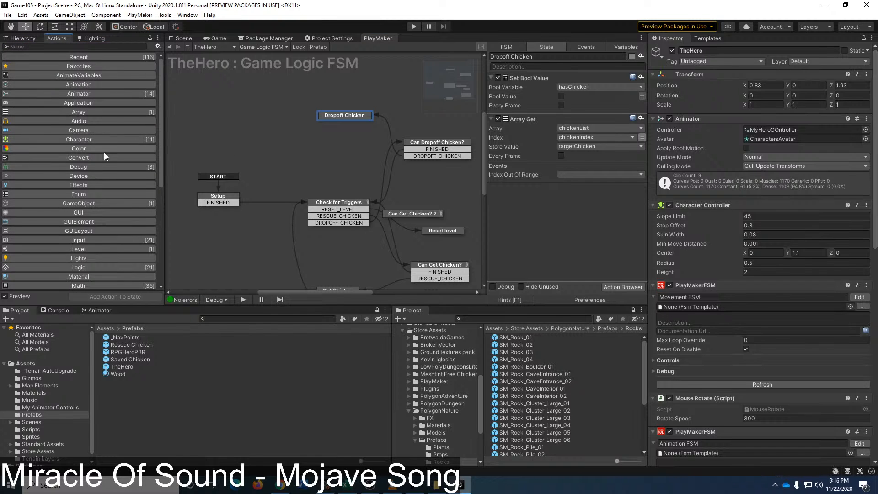
left_click(103, 203)
scroll(101, 185, "down", 3)
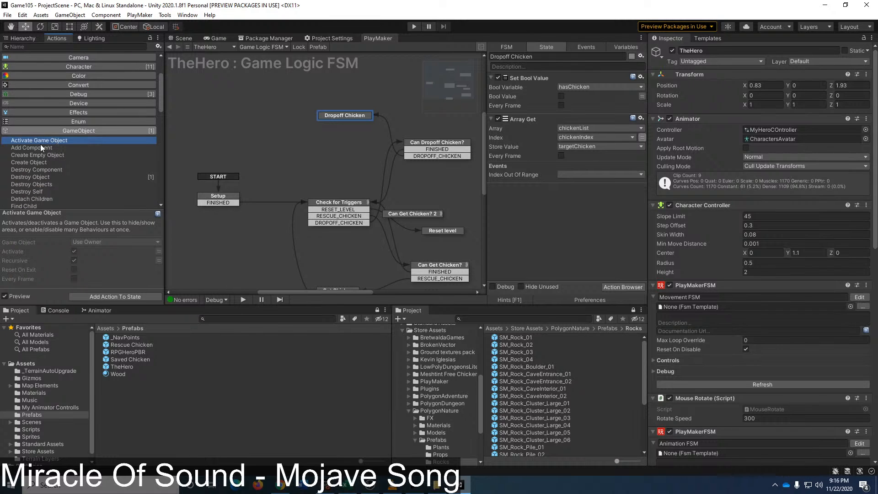
left_click_drag(52, 146, 537, 207)
left_click(588, 197)
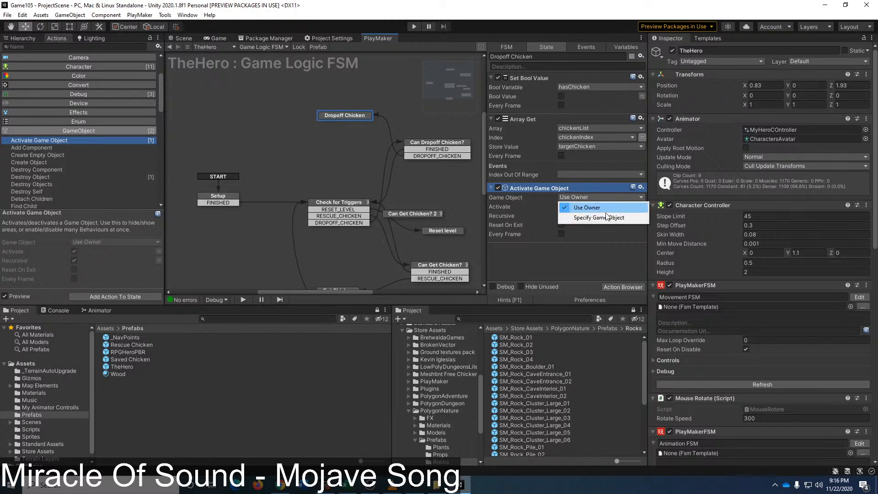
left_click(602, 216)
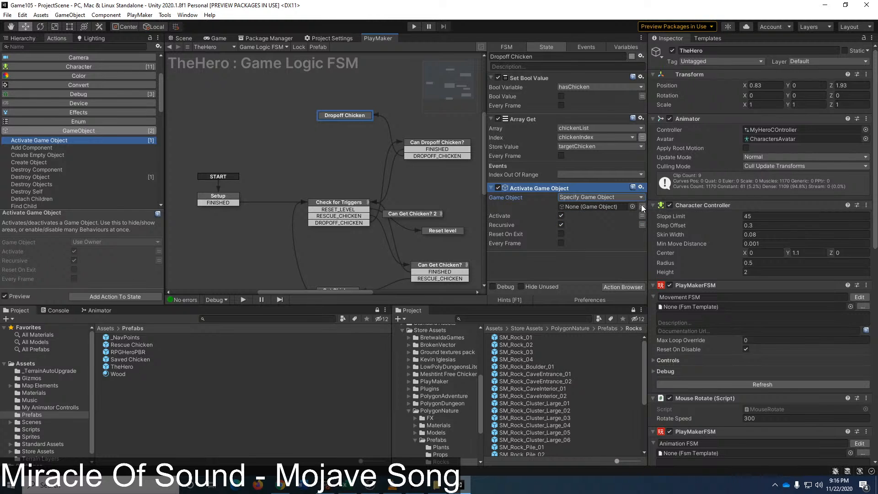
left_click(642, 207)
left_click(619, 206)
left_click(590, 226)
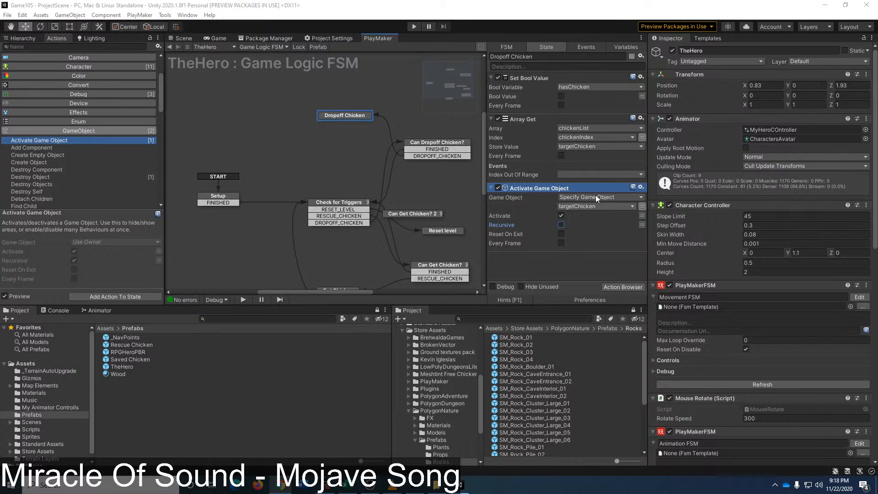
Step: Add an Int Add action to Dropoff Chicken that adds 1 to chickenIndex
left_click(81, 46)
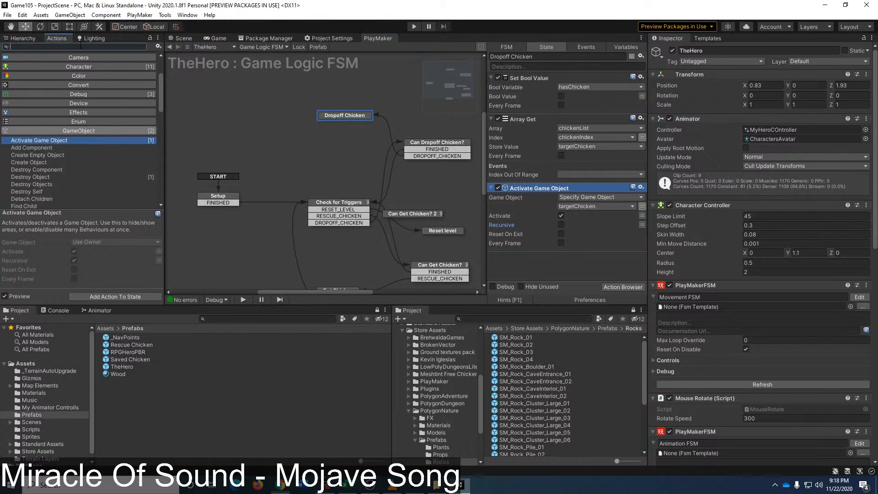
type("int add")
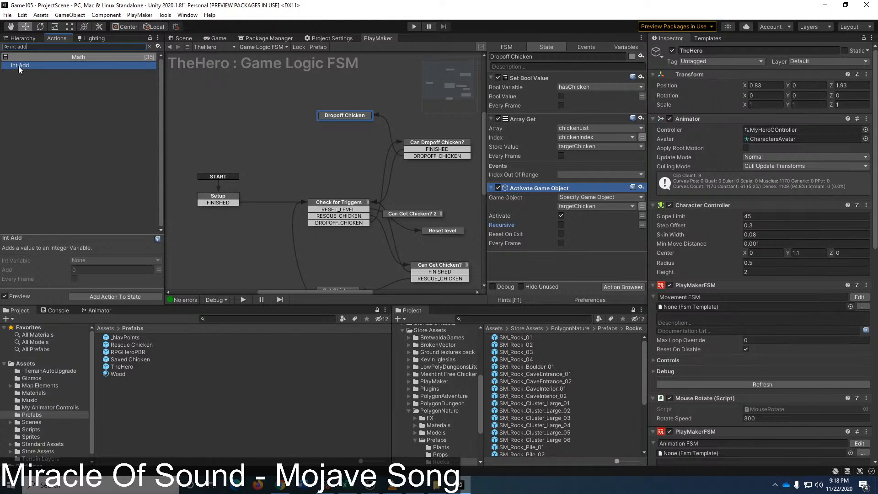
left_click_drag(20, 66, 529, 265)
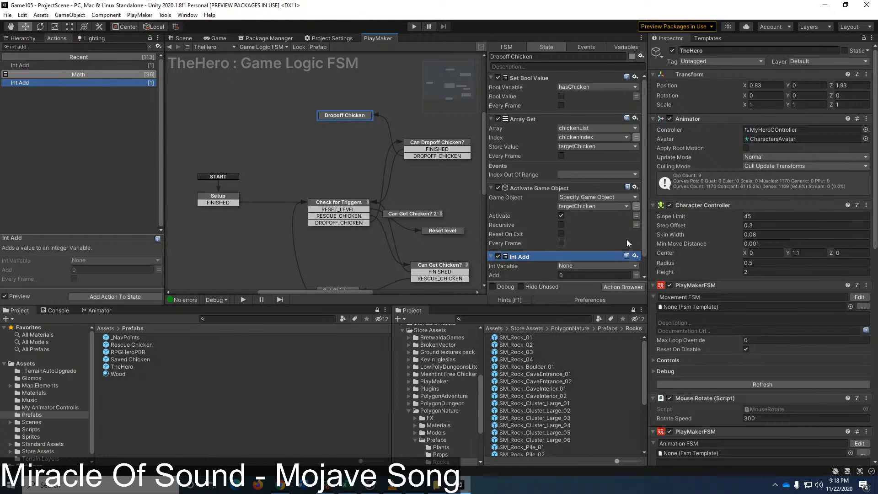
scroll(629, 243, "down", 1)
left_click(587, 246)
left_click(605, 268)
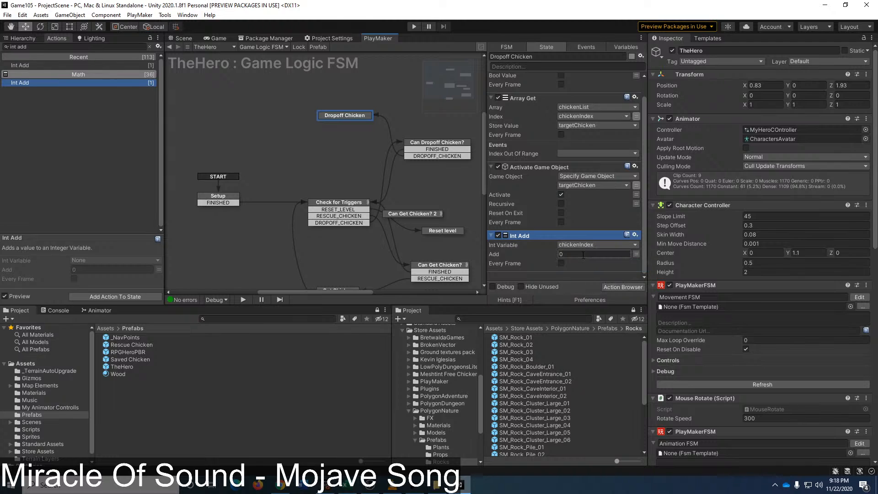
left_click(583, 256)
Step: Give Dropoff Chicken a FINISHED transition and link it back to the Check for Triggers state
right_click(333, 114)
mouse_move(378, 122)
left_click(503, 121)
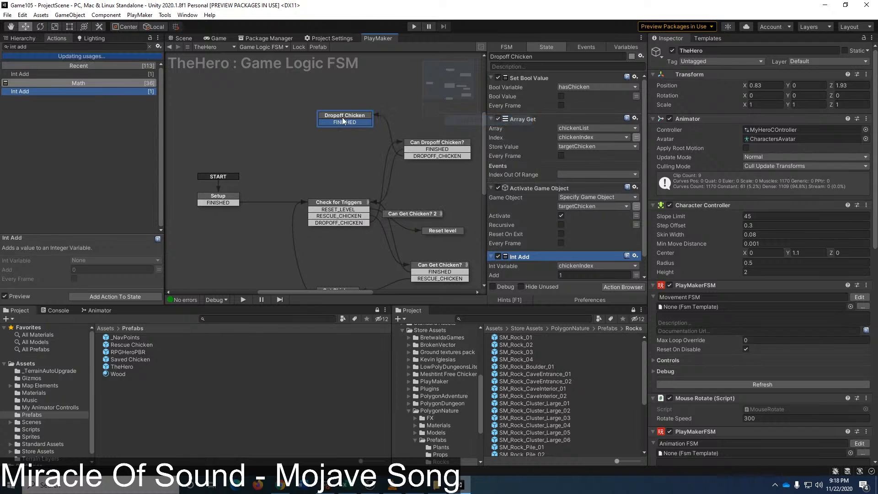
left_click_drag(341, 122, 334, 209)
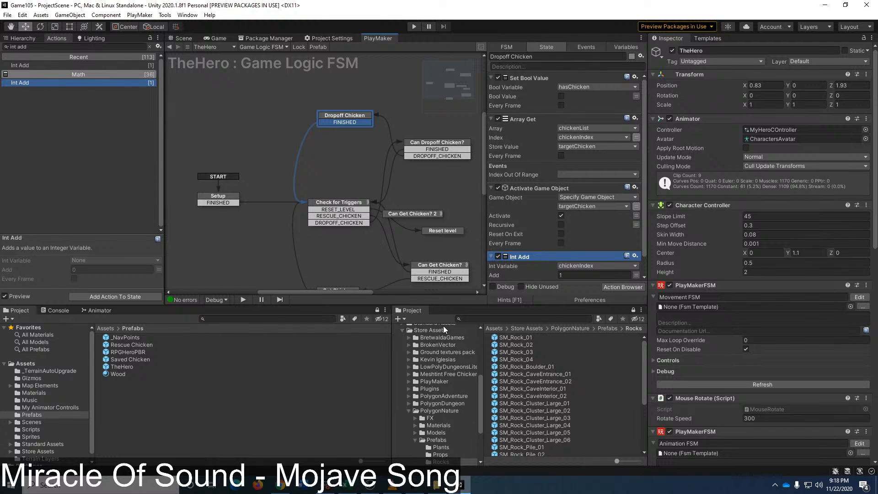
Step: Play-test the scene by picking up a chicken and walking the hero to and around the fenced pen
left_click(414, 26)
key("w")
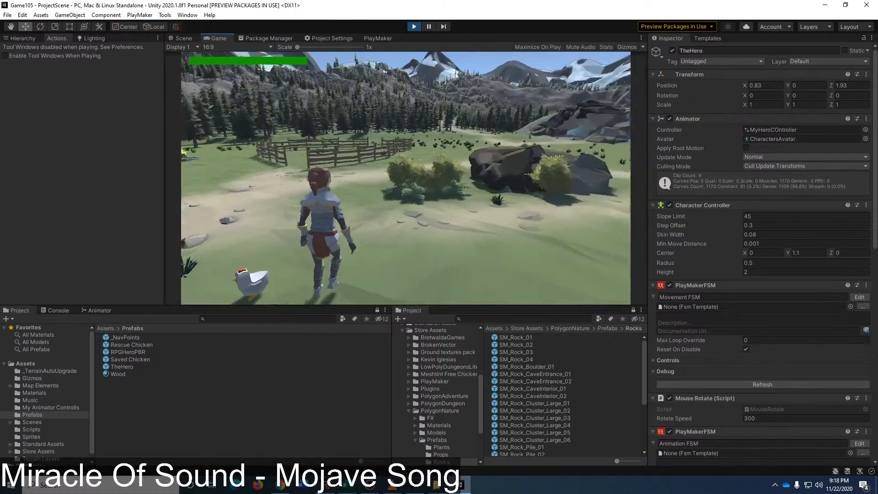
key("w")
key("w")
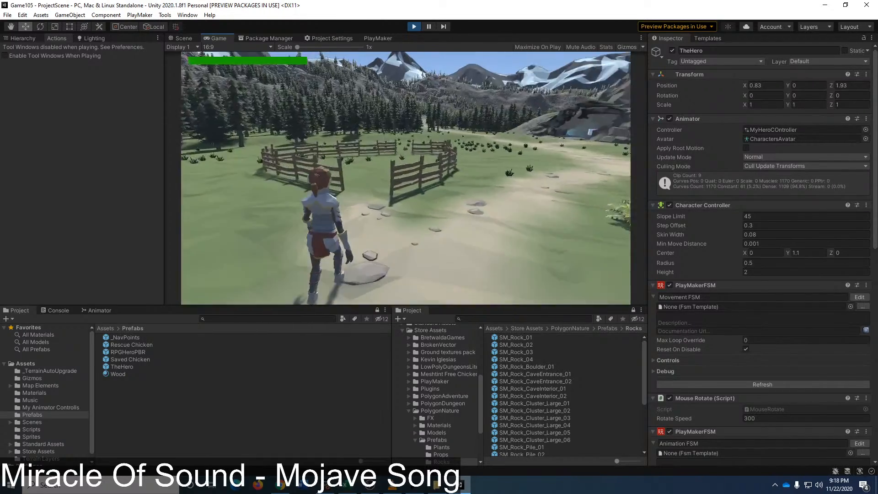
key("w")
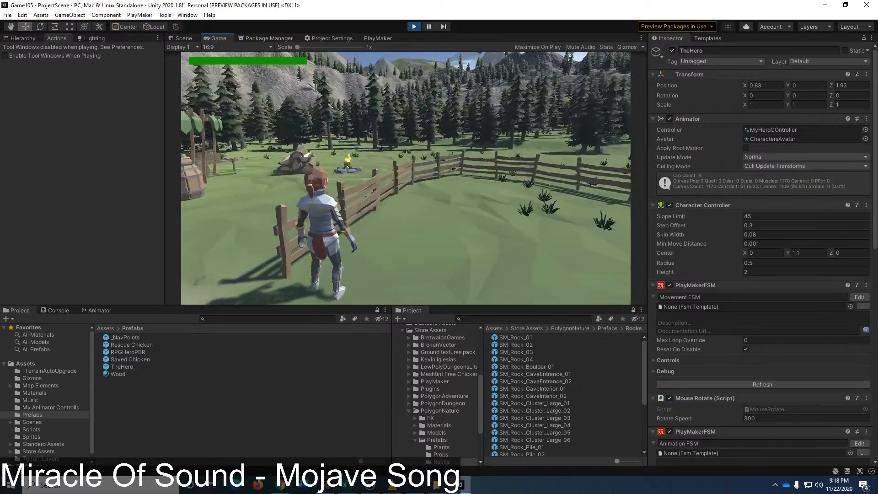
key("w")
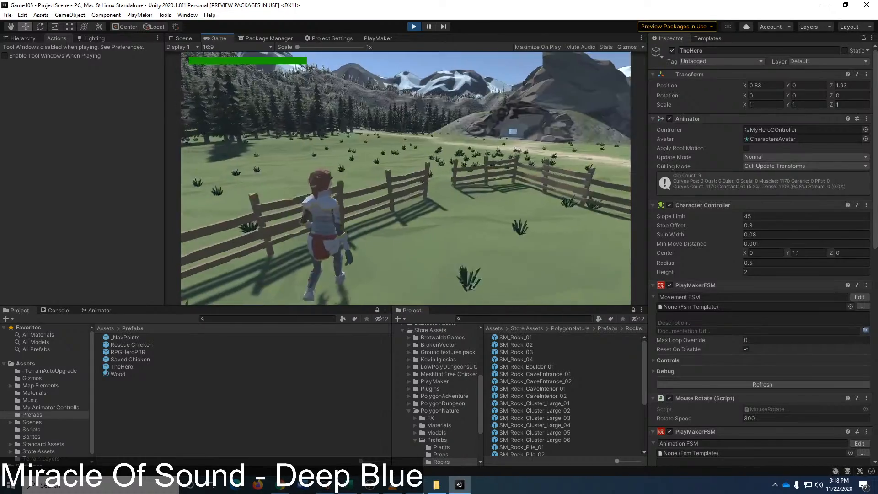
key("w")
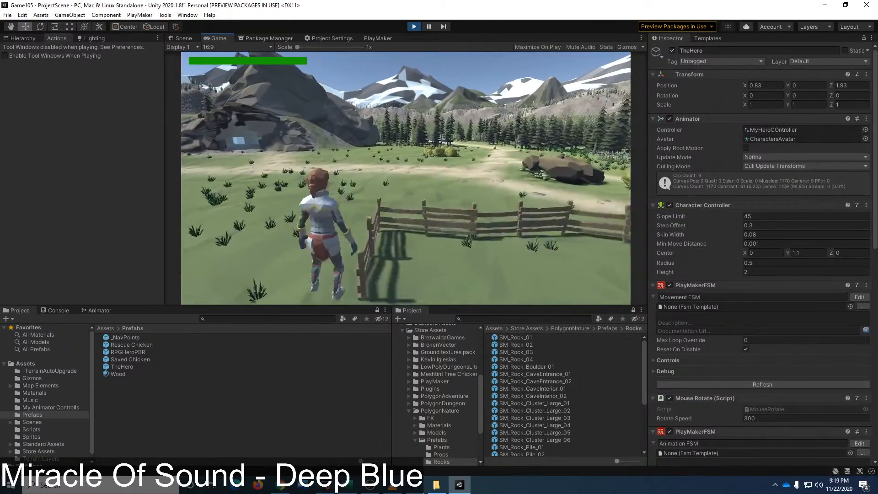
key("w")
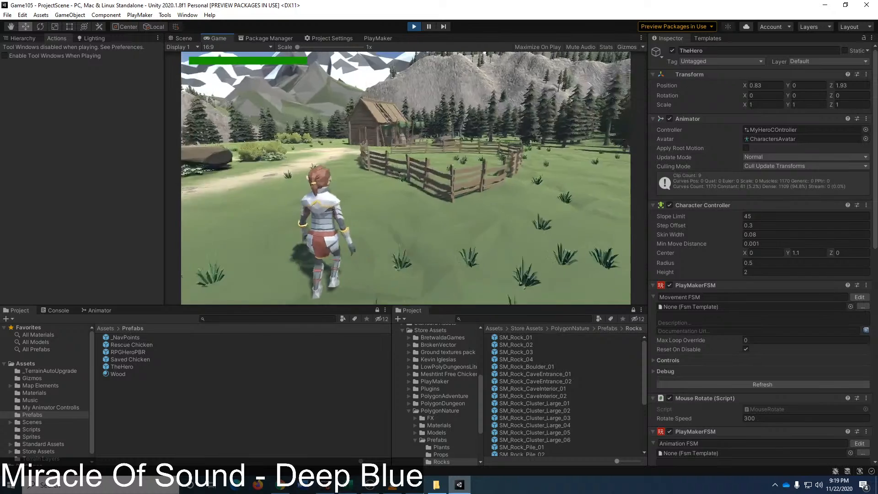
key("Escape")
Step: Check the variables of TheHero's Game Logic FSM while the game runs, and stop play mode
left_click(379, 38)
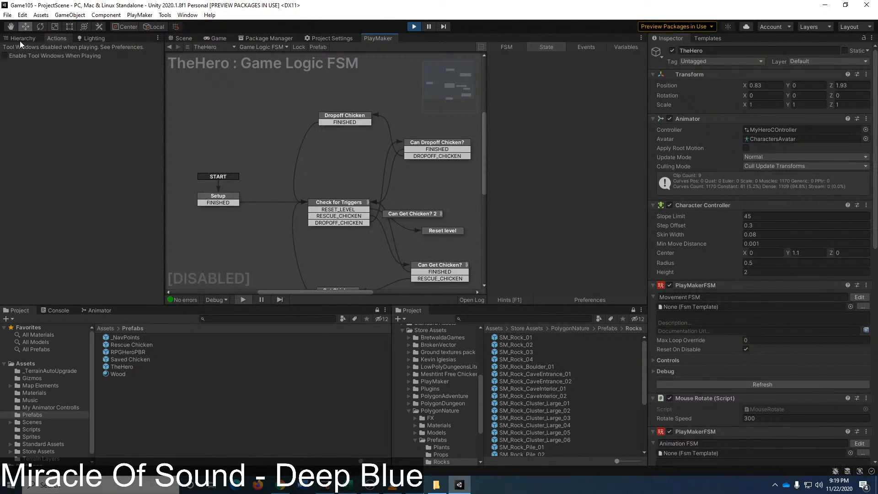
left_click(6, 55)
left_click(45, 78)
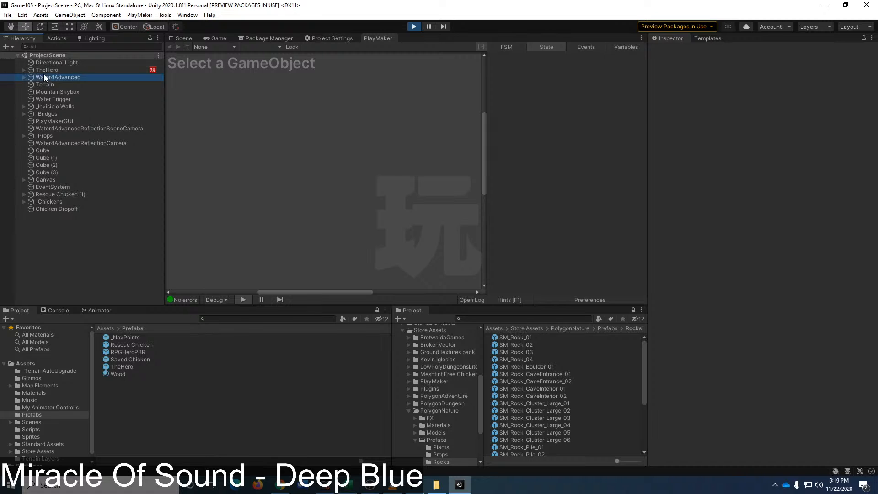
left_click(43, 69)
left_click(261, 46)
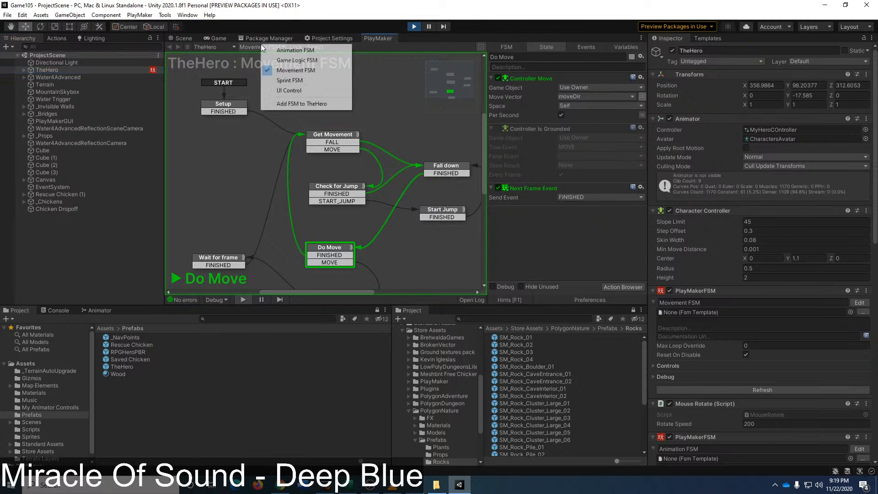
left_click(296, 60)
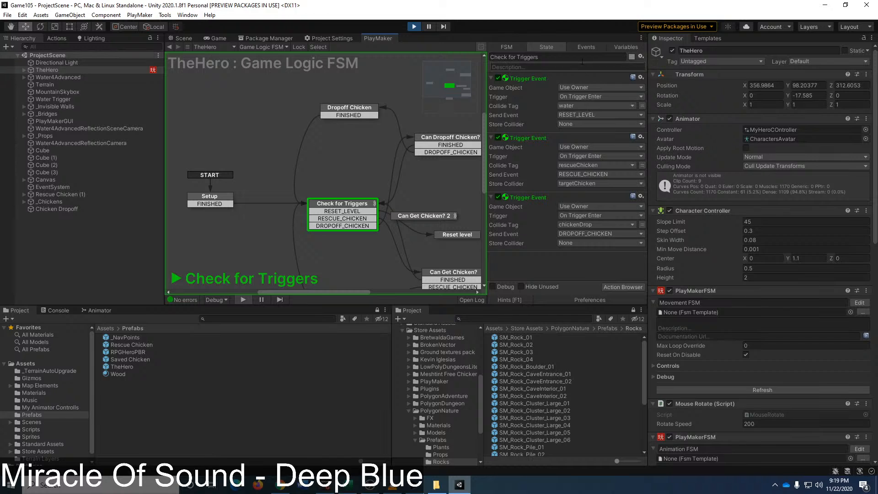
left_click(626, 47)
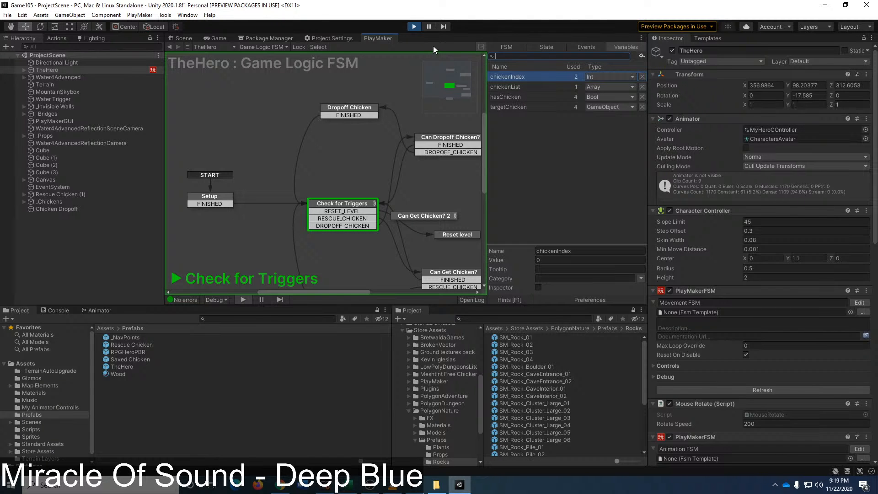
left_click(414, 26)
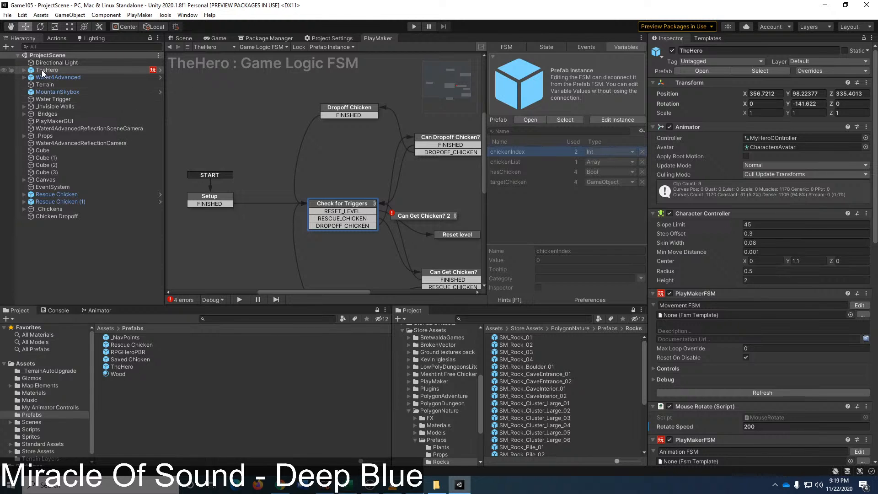
Step: Collapse the Sprint FSM details on TheHero and expand the Game Logic FSM's controls to expose the chickenList array
scroll(713, 283, "down", 10)
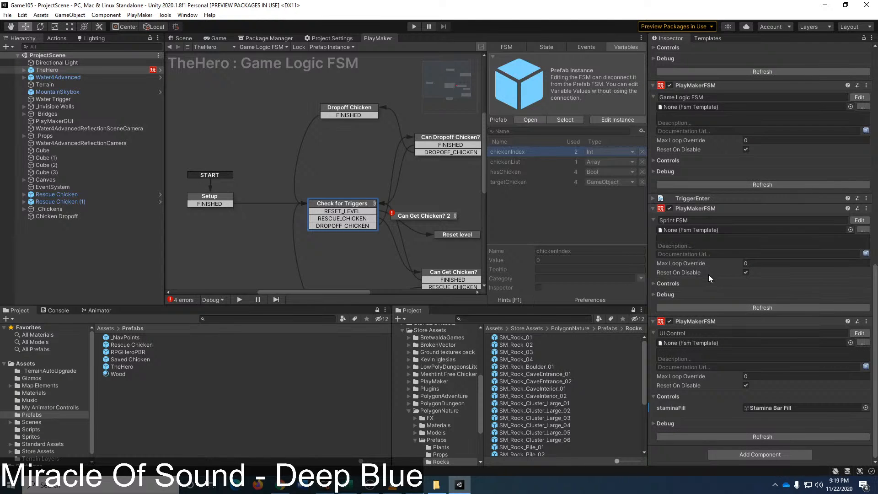
left_click(654, 284)
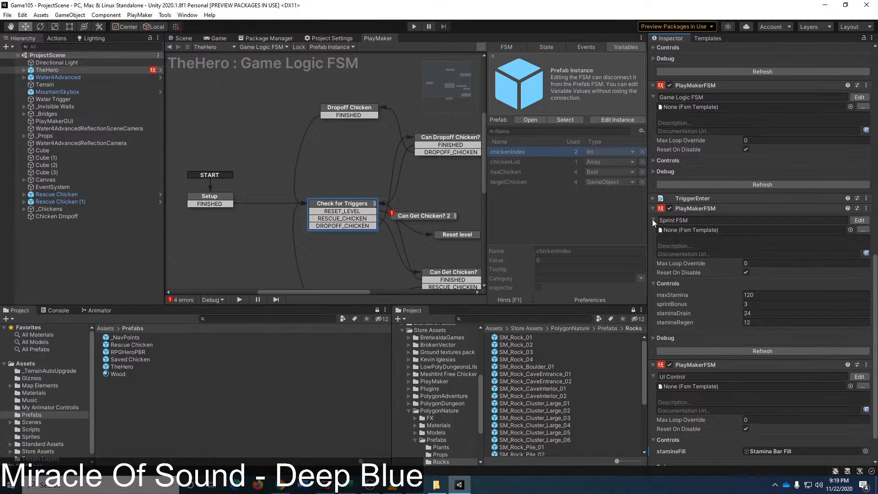
left_click(653, 220)
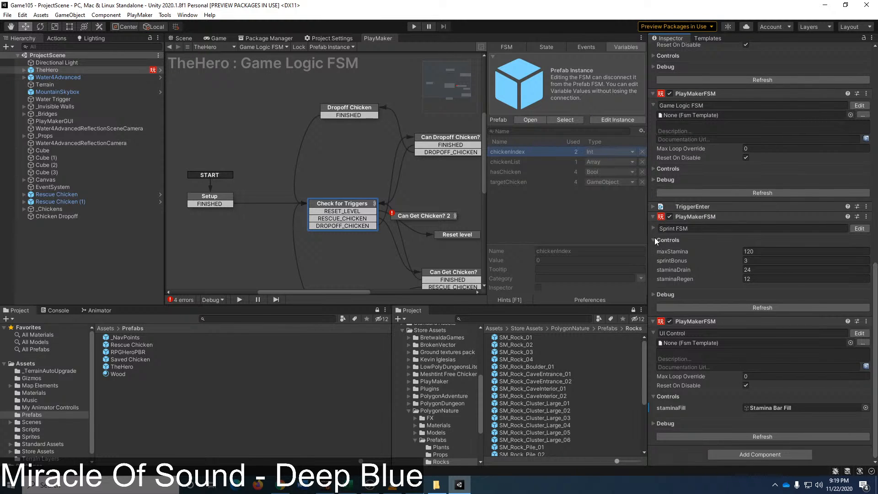
left_click(653, 240)
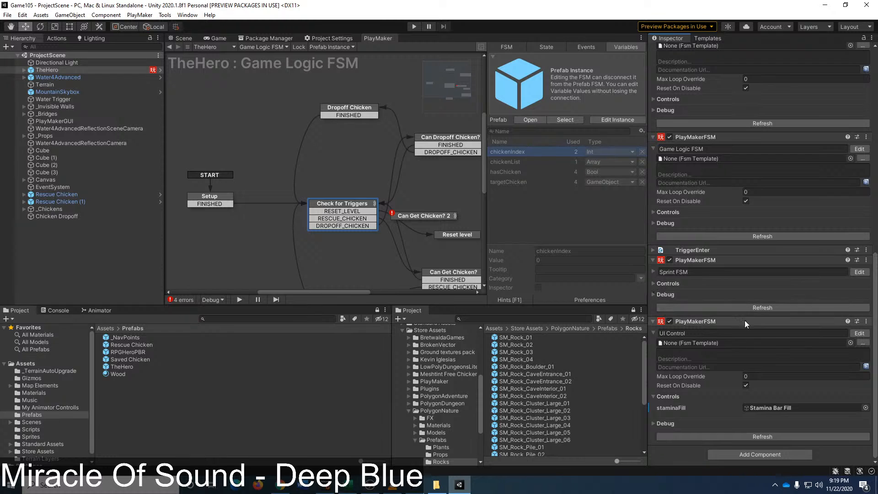
scroll(679, 378, "up", 3)
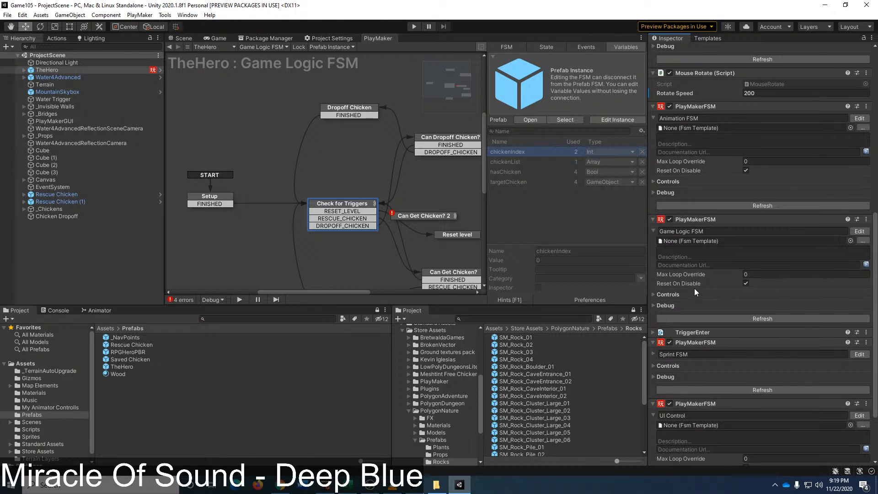
left_click(654, 295)
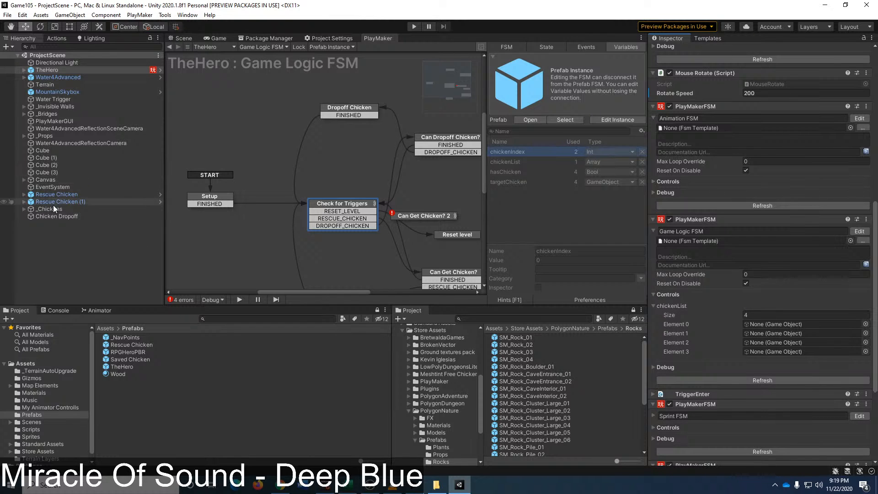
Step: Assign Chicken Saved 1 to Chicken Saved 4 from the _Chickens group to Elements 0 to 3 of TheHero's chickenList
left_click(23, 209)
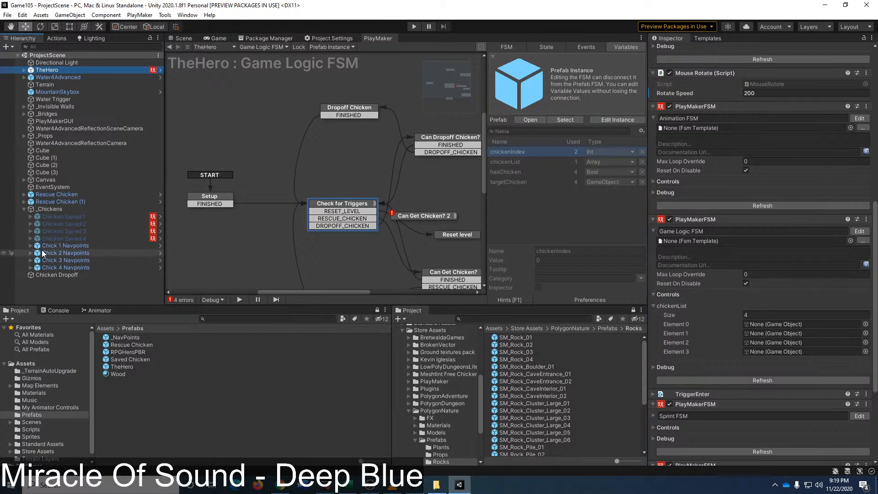
left_click_drag(76, 218, 753, 327)
left_click(62, 226)
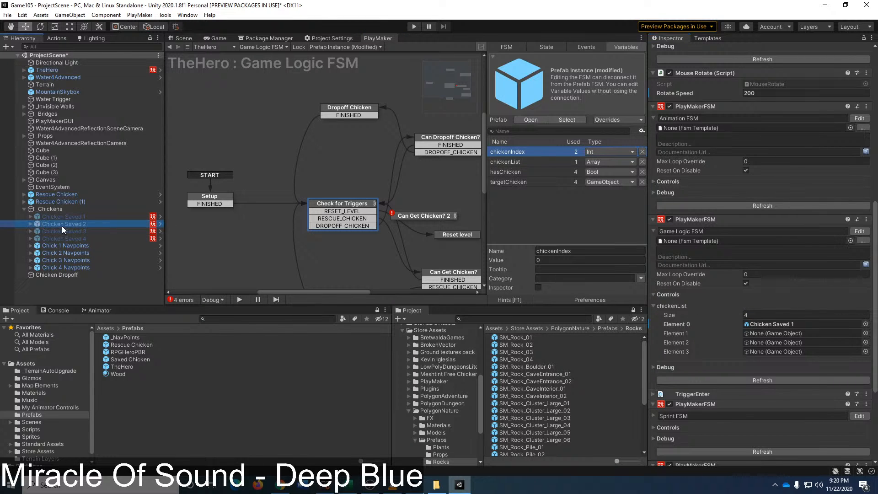
left_click_drag(61, 226, 773, 334)
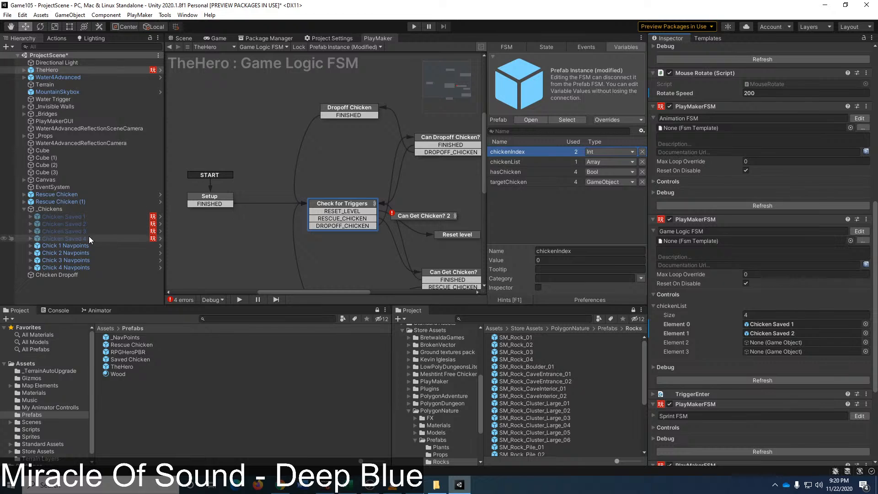
left_click_drag(76, 231, 773, 343)
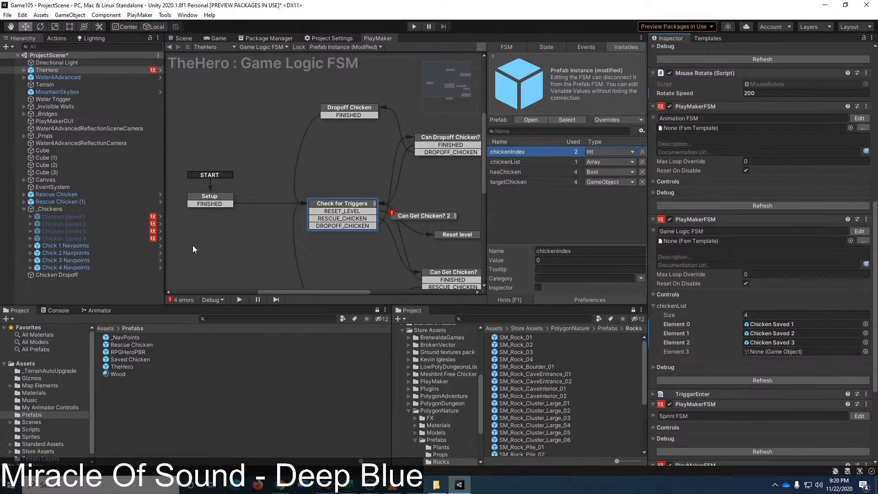
left_click(62, 238)
left_click_drag(62, 238, 766, 353)
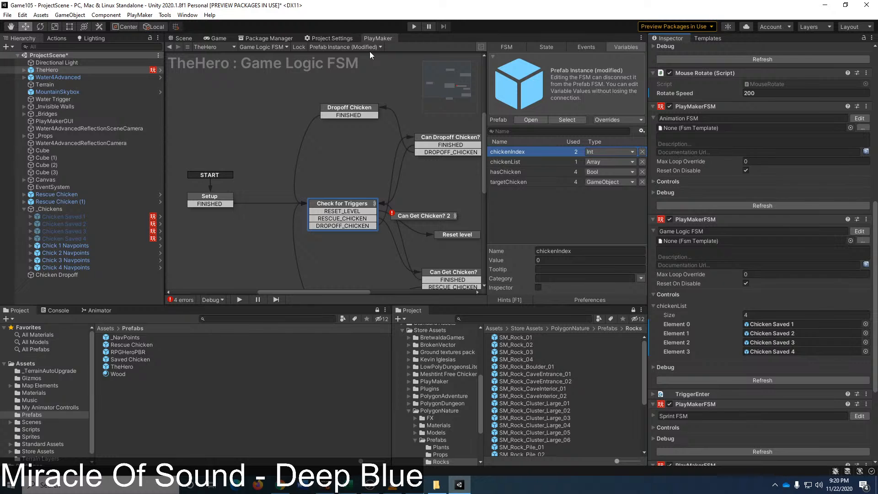
Step: Play-test the scene by collecting a rescue chicken and running the hero into the fenced pen and back out
left_click(413, 29)
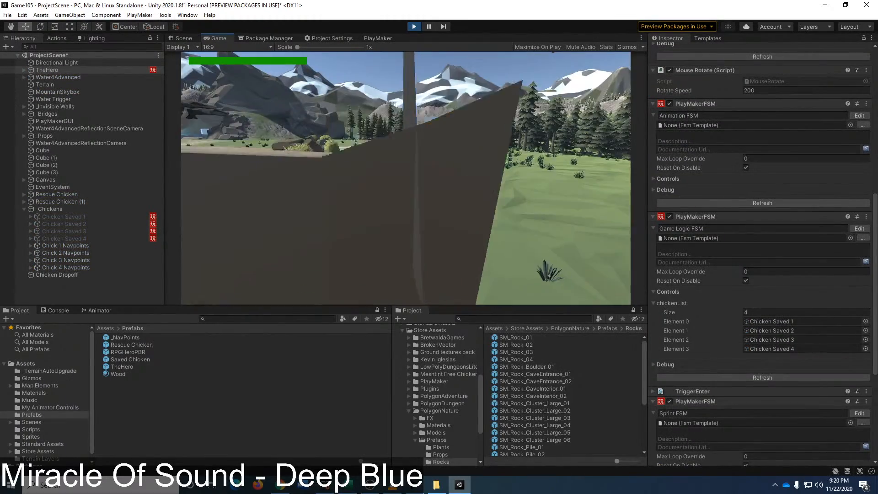
key("w")
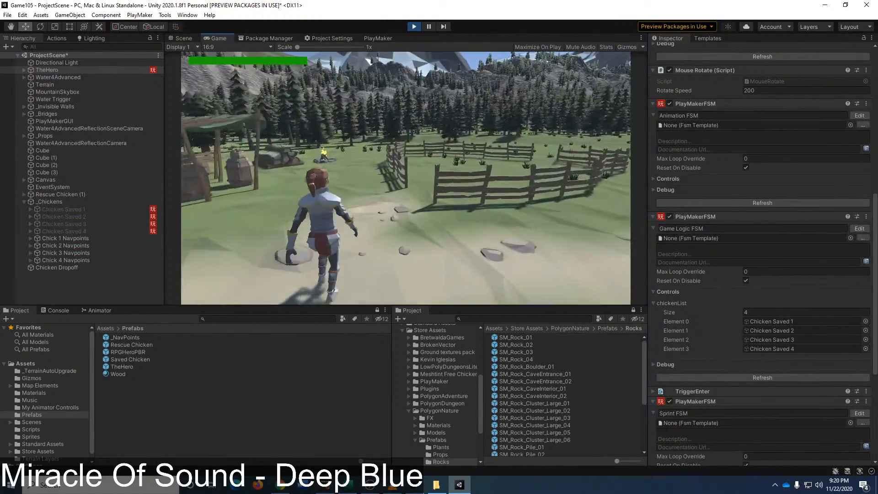
key("w")
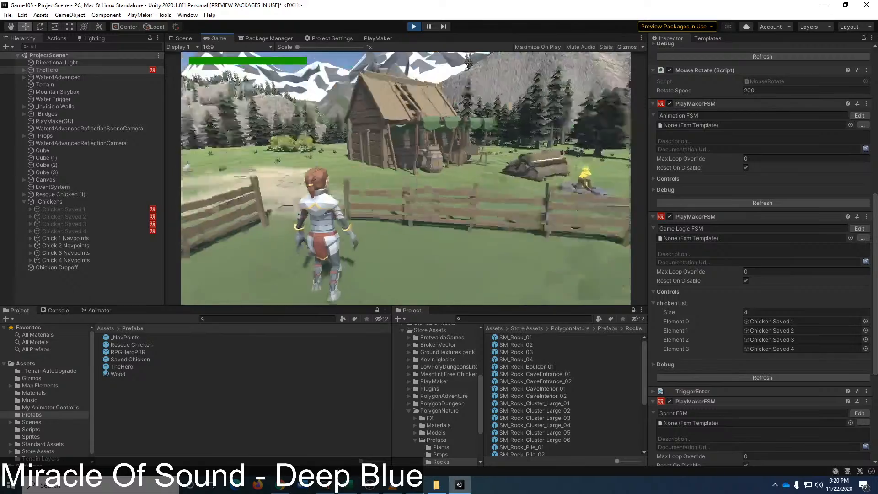
key("w")
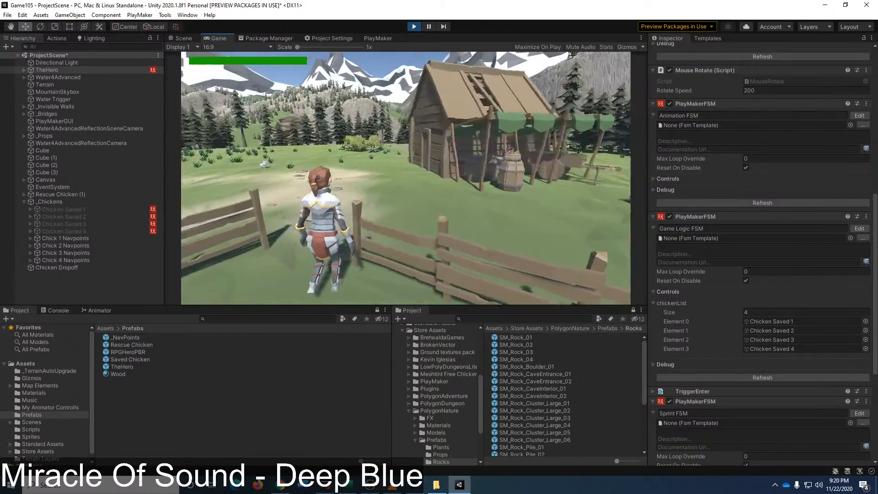
key("w")
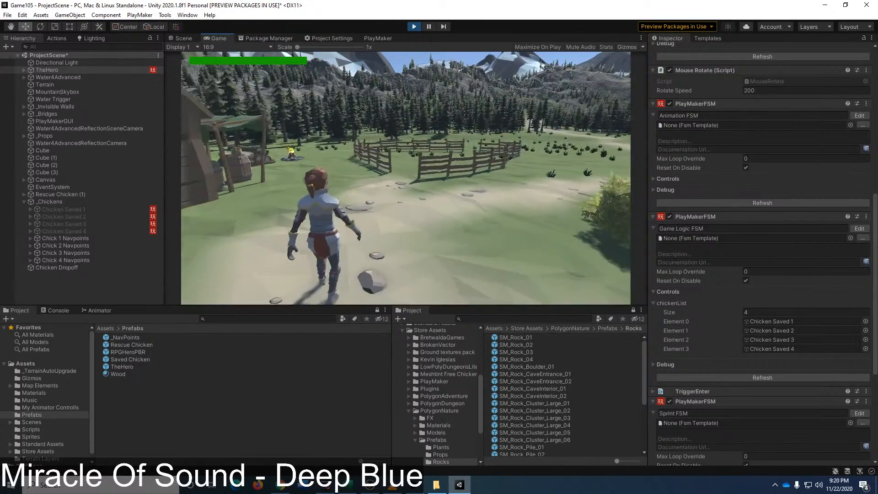
key("w")
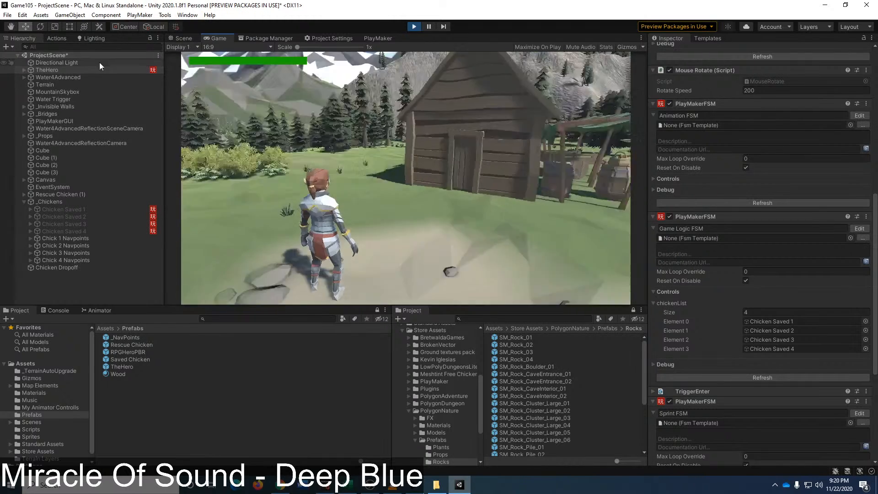
Step: Inspect the chickenList and hasChicken variables of TheHero's Game Logic FSM while the game runs
left_click(73, 69)
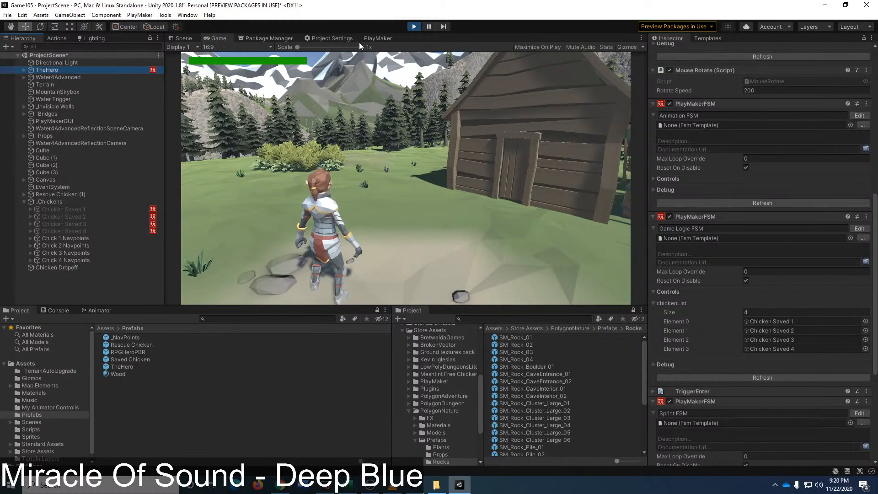
left_click(378, 38)
left_click(254, 47)
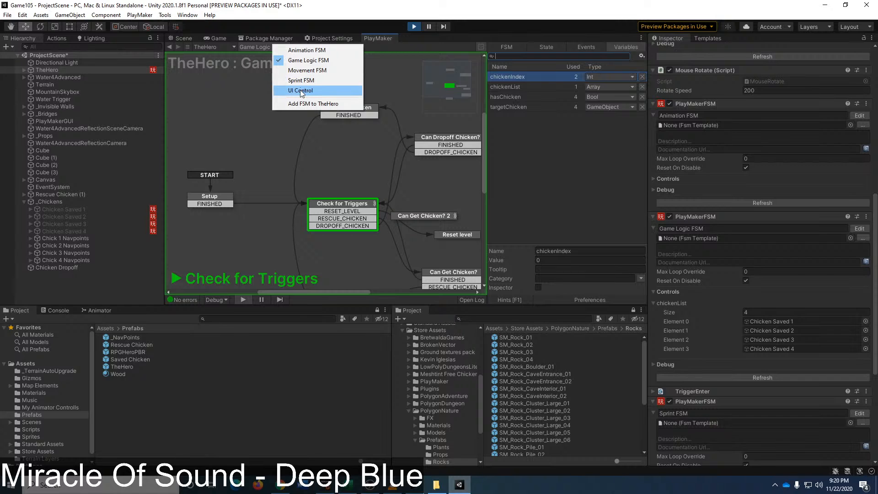
left_click(309, 60)
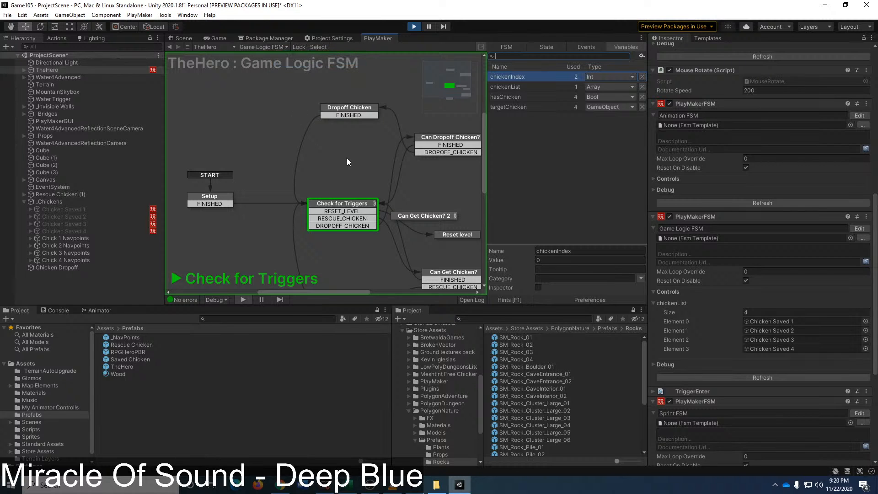
left_click(508, 107)
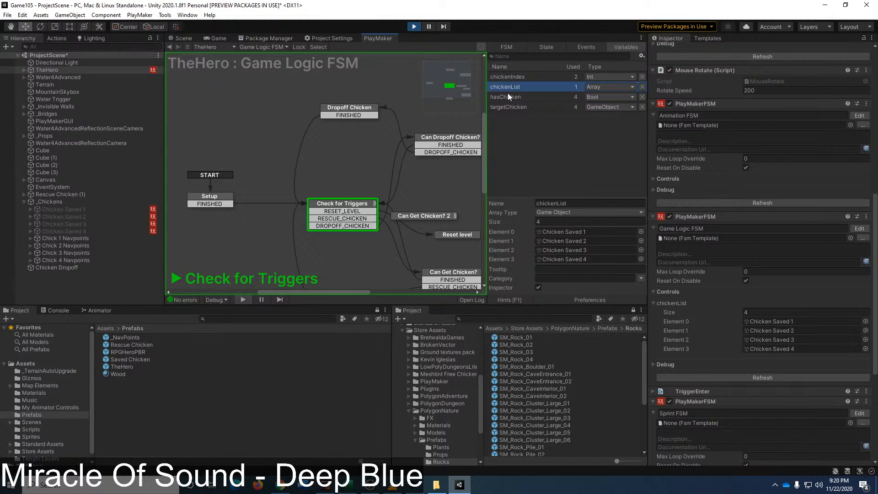
left_click(506, 97)
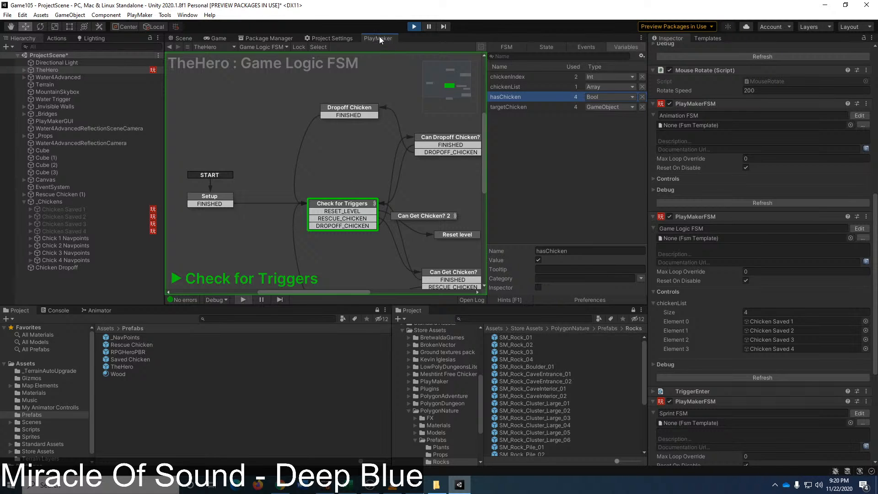
Step: Dock the PlayMaker editor with the Project and Console windows and fit the whole Game Logic FSM graph in it
left_click_drag(380, 38, 308, 317)
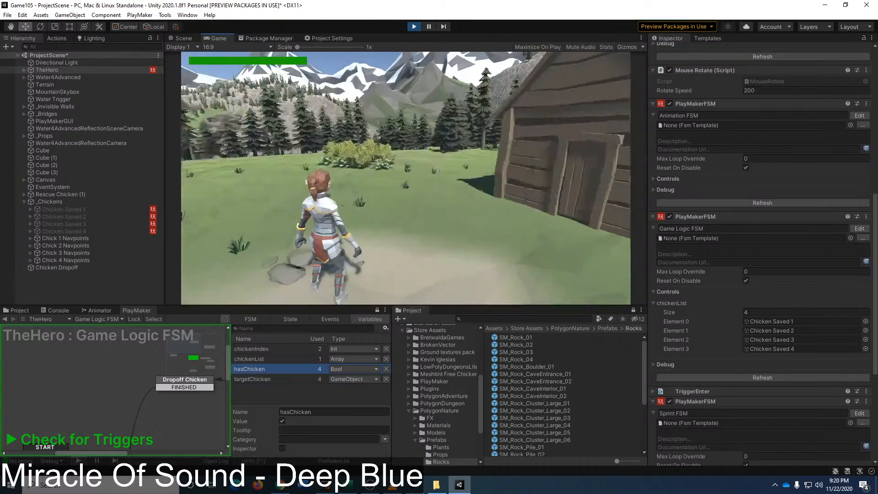
key("Escape")
scroll(98, 407, "down", 4)
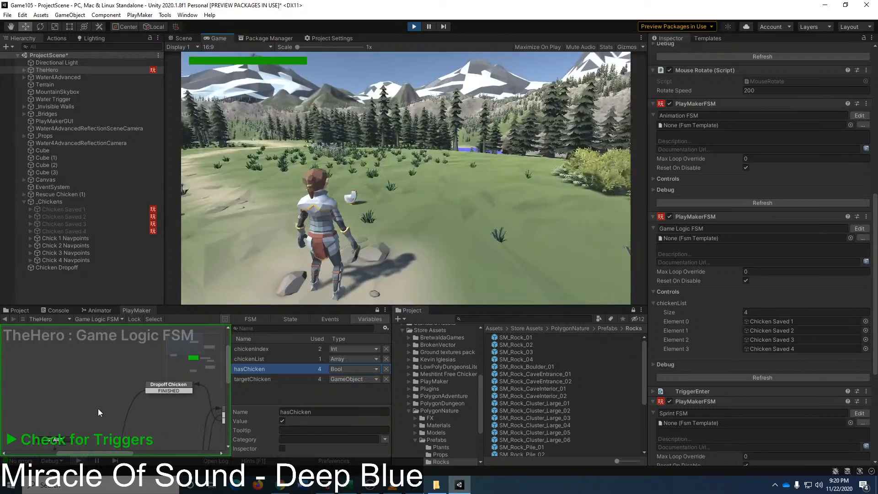
scroll(112, 400, "down", 3)
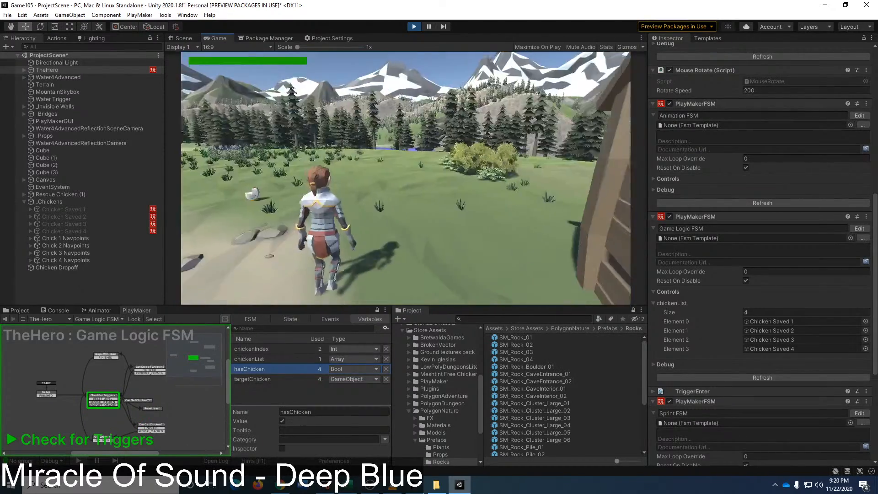
Step: Walk the hero in and out of the fenced pen while watching the Game Logic FSM's state changes
key("w")
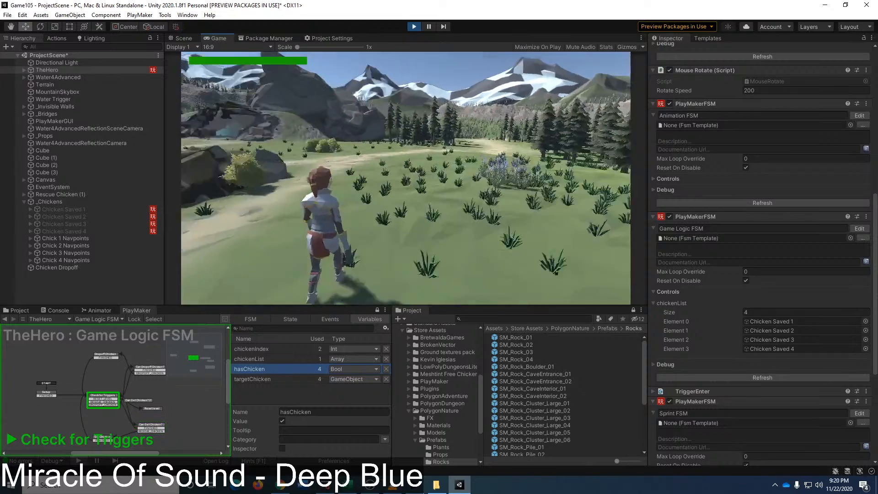
key("w")
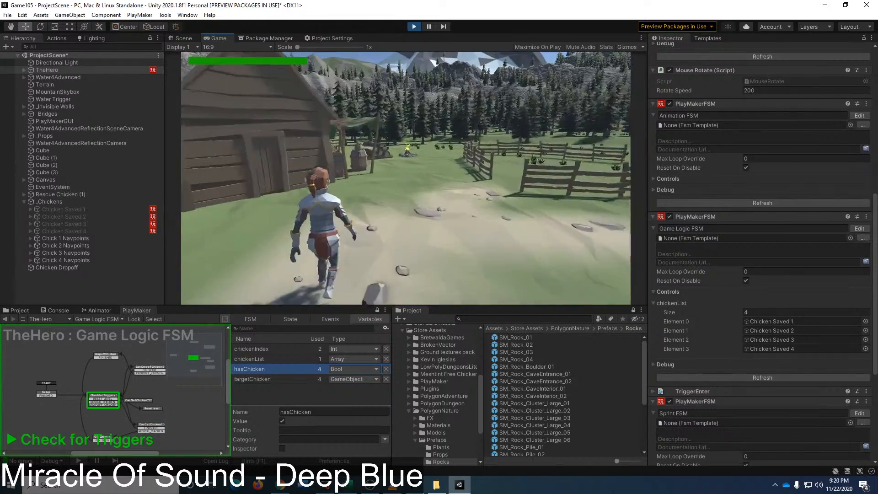
key("w")
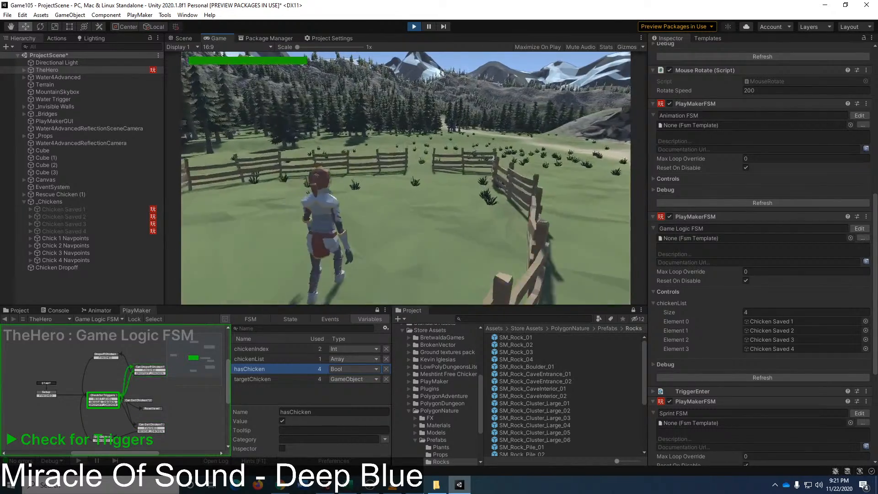
key("w")
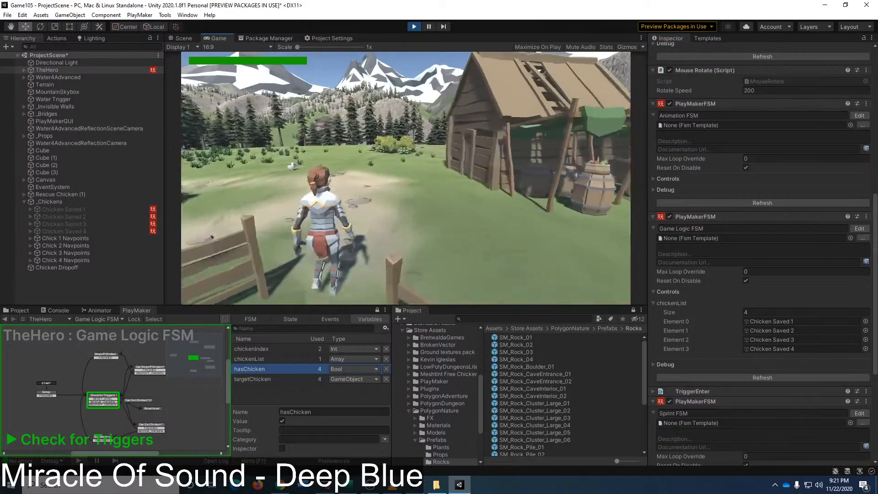
key("w")
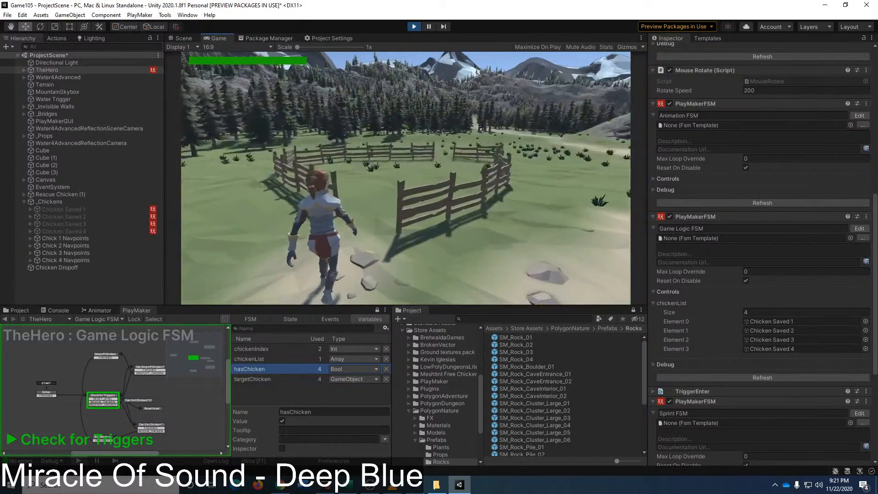
key("w")
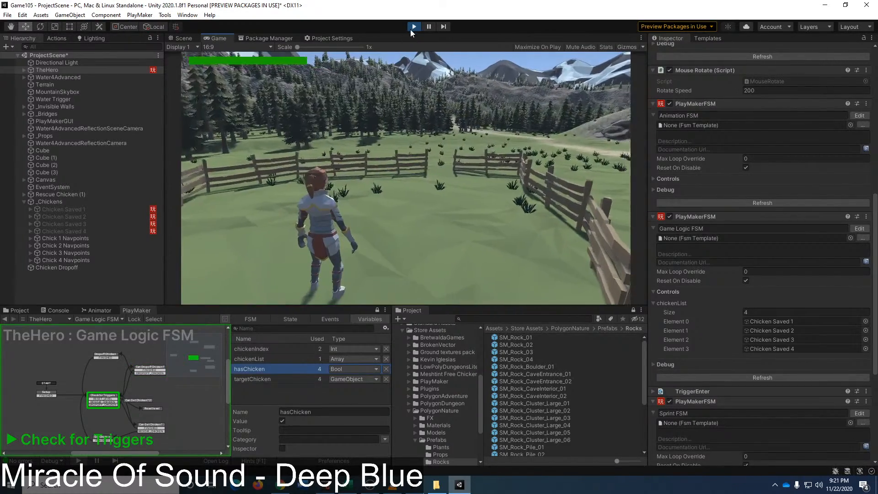
Step: Stop play mode and dock the PlayMaker editor back alongside the Scene and Game views
left_click(413, 28)
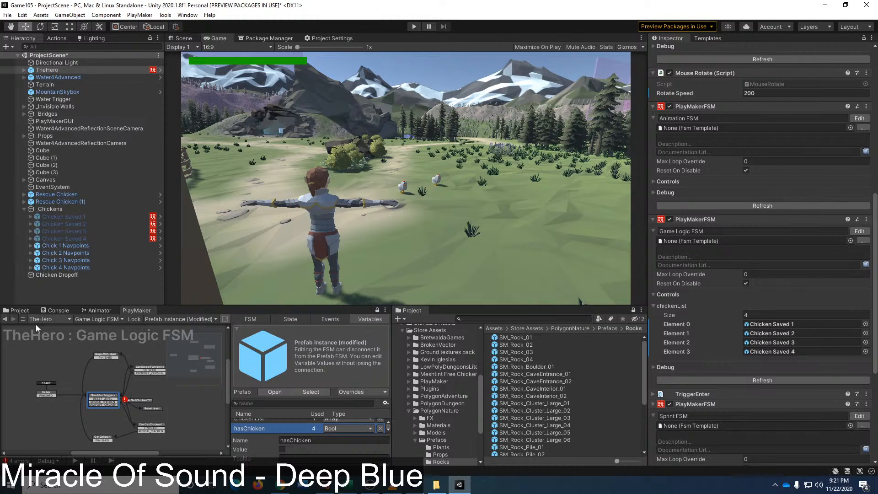
left_click_drag(135, 310, 424, 37)
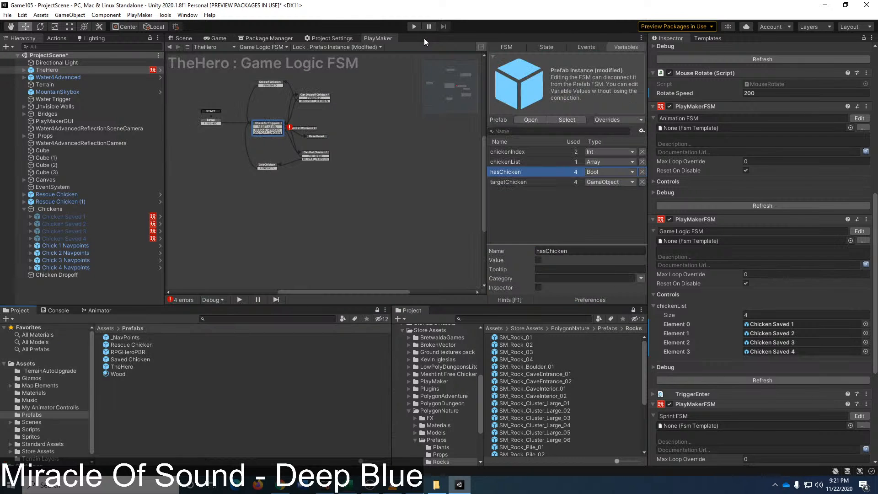
scroll(305, 108, "up", 5)
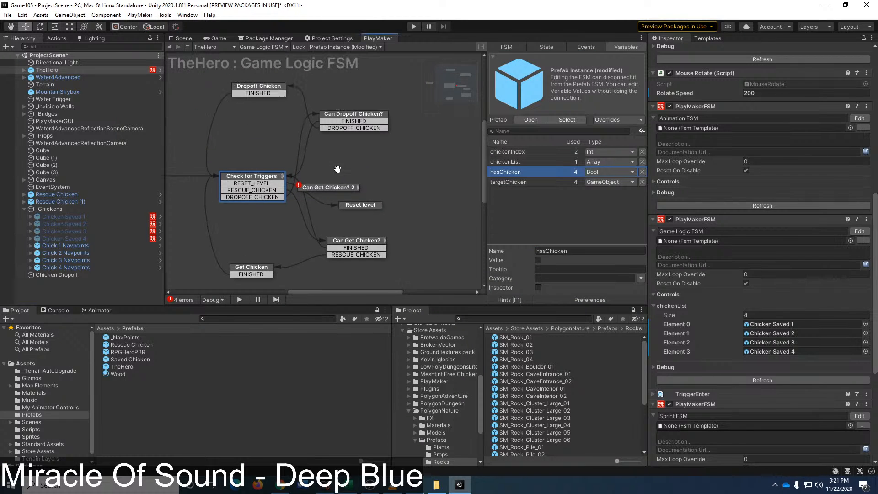
left_click_drag(329, 201, 397, 185)
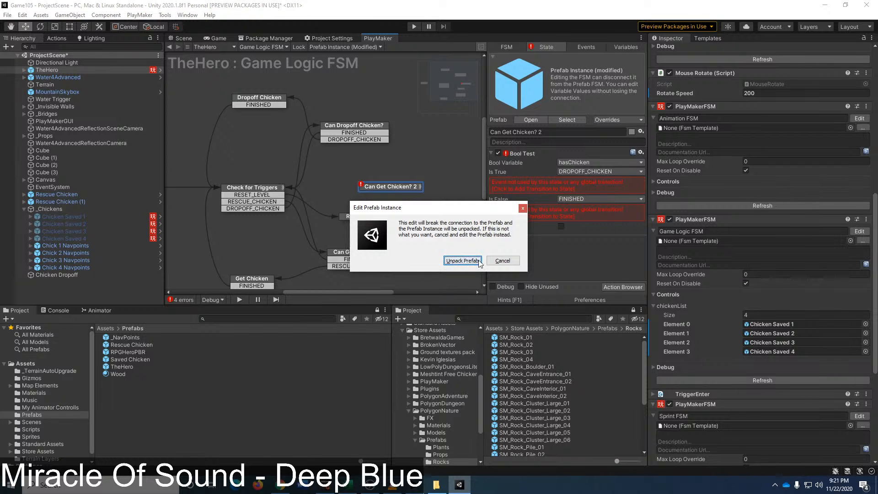
left_click(498, 263)
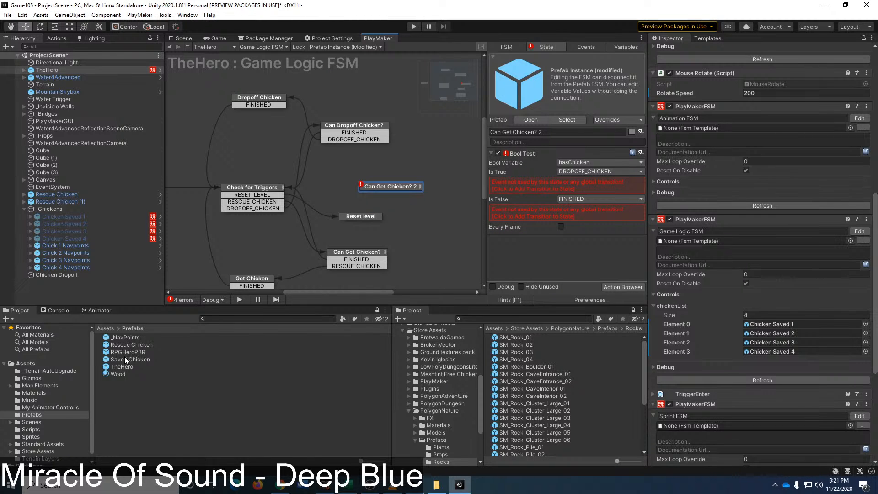
Step: Open TheHero prefab for editing and display its Game Logic FSM
double_click(117, 366)
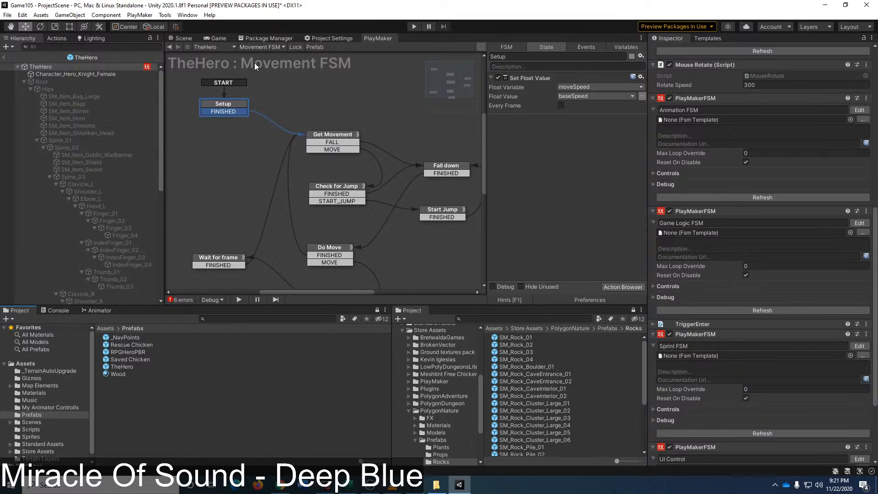
left_click(270, 47)
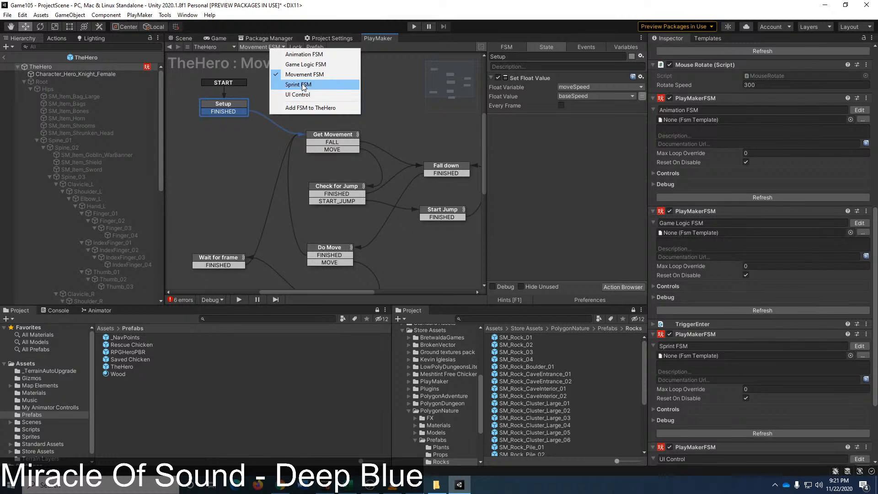
left_click(306, 64)
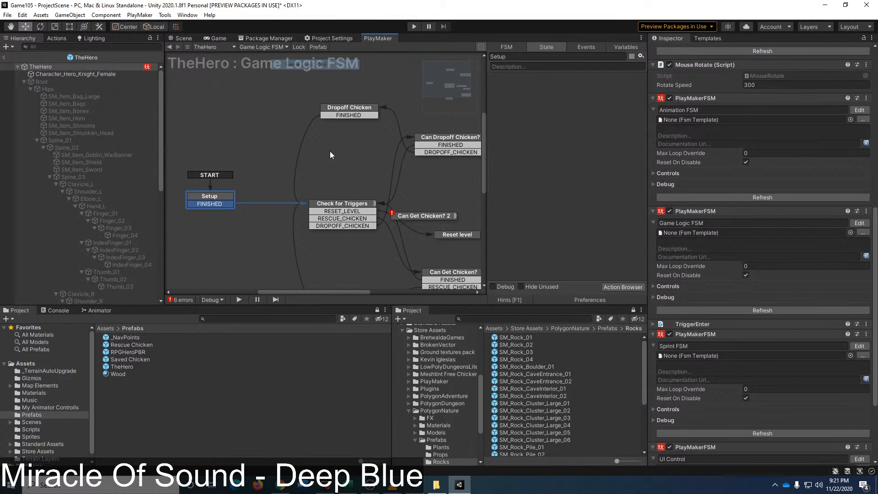
Step: Delete the Can Get Chicken? 2 state from the prefab's Game Logic FSM
left_click(416, 214)
key("Delete")
middle_click_drag(427, 191, 370, 174)
Step: Examine the actions and transitions of the Can Dropoff Chicken?, Check for Triggers and Dropoff Chicken states
left_click(403, 120)
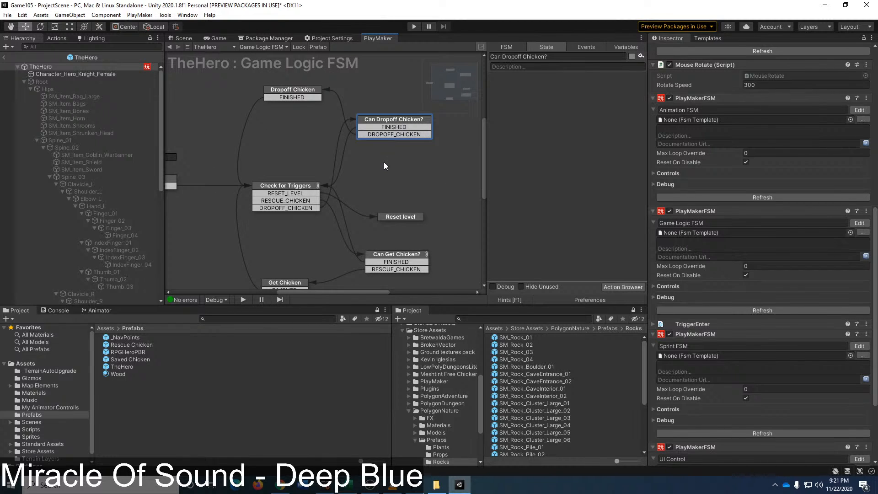
middle_click_drag(384, 166, 387, 184)
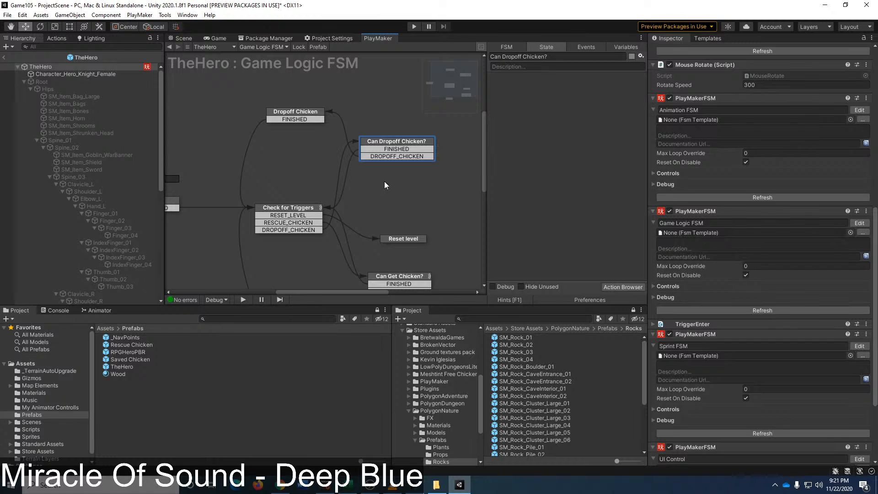
left_click(297, 215)
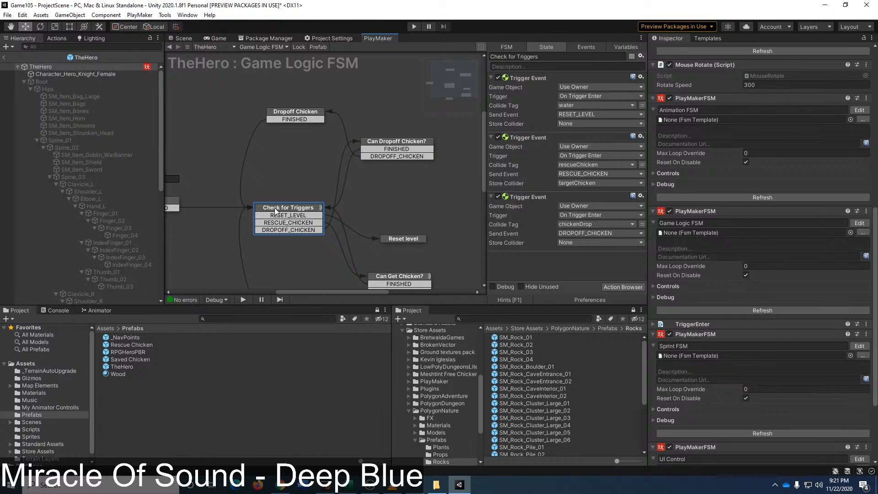
left_click(383, 153)
left_click(392, 157)
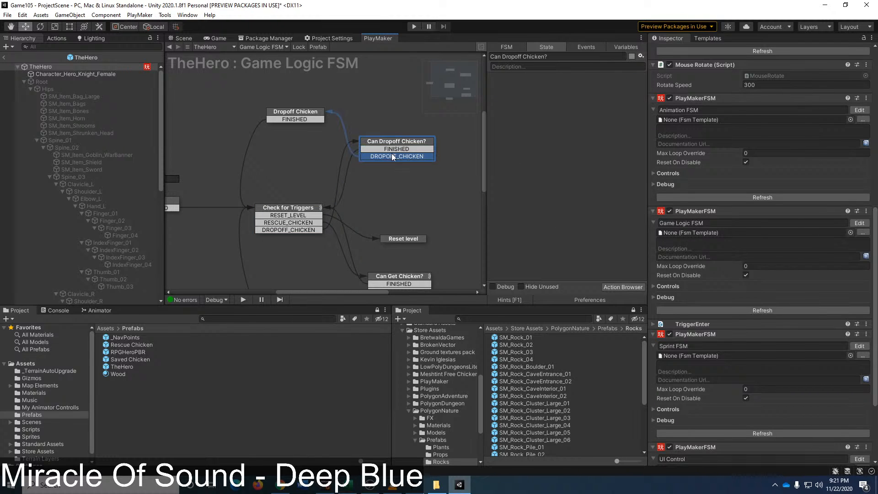
left_click(284, 204)
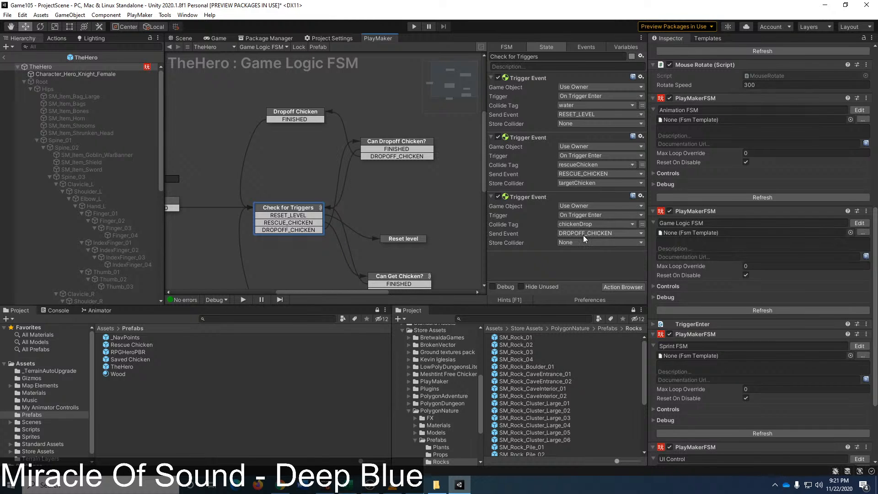
left_click(404, 144)
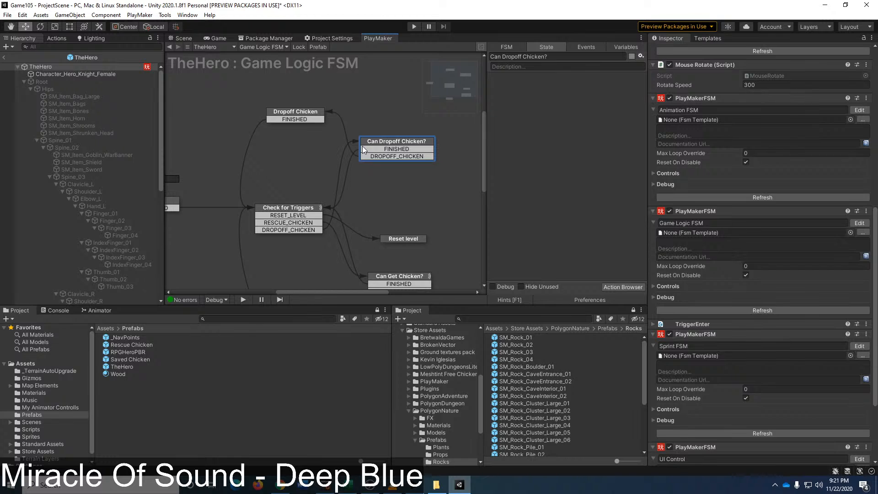
left_click_drag(300, 112, 295, 114)
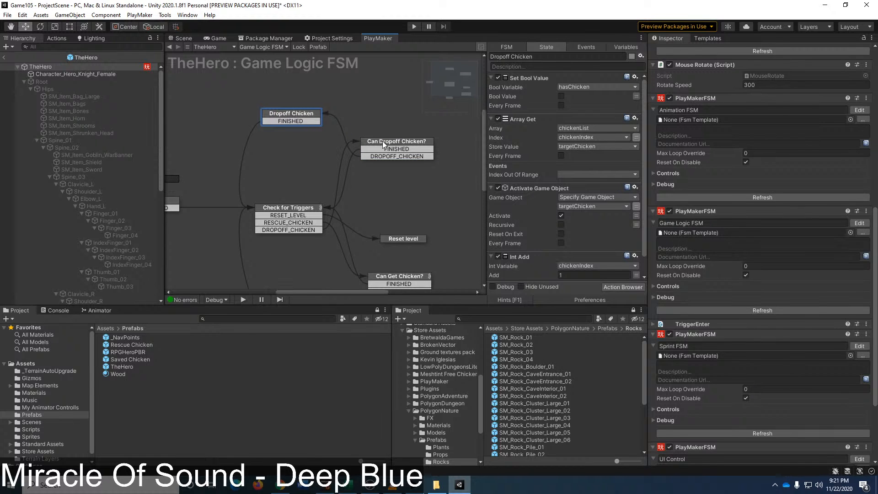
left_click(391, 146)
left_click(409, 206)
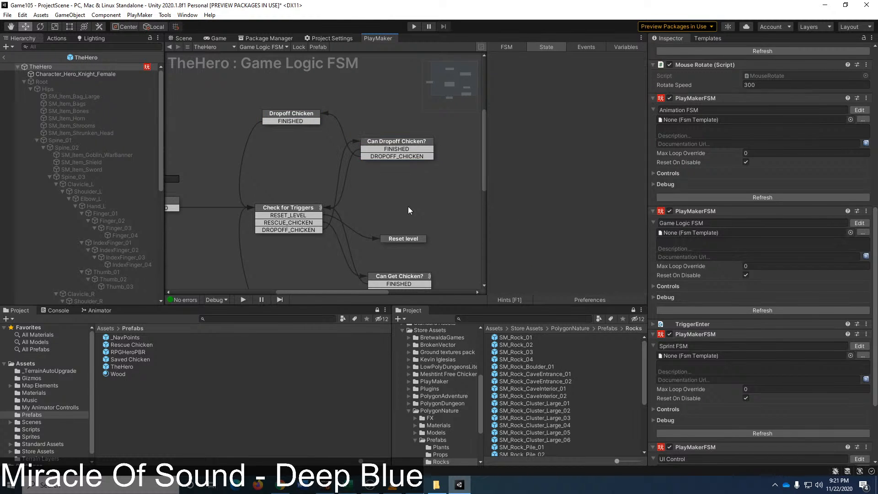
Step: Restore the deleted Can Get Chicken? 2 state and place it in the free space between Can Dropoff Chicken? and Reset level
key("ctrl+v")
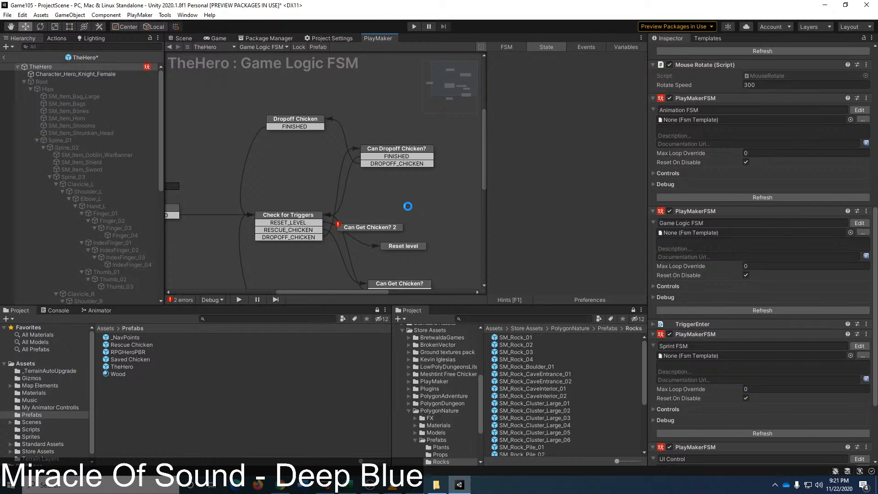
left_click_drag(389, 227, 416, 206)
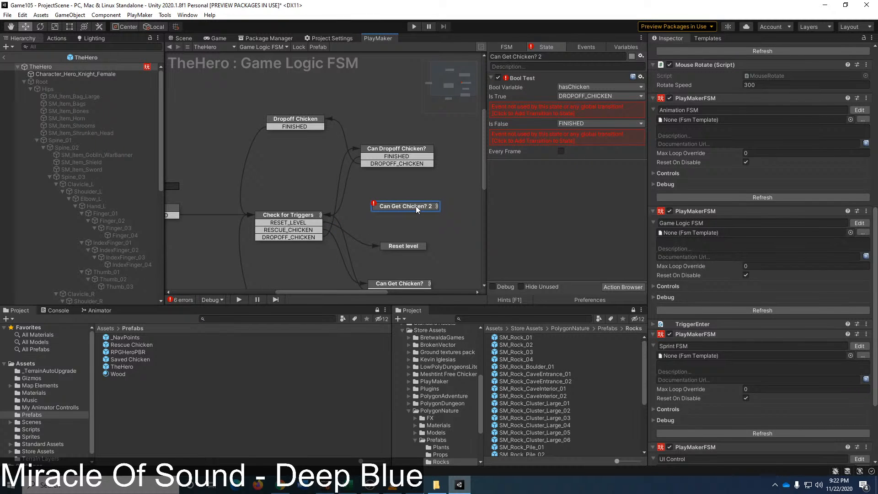
scroll(416, 206, "down", 3)
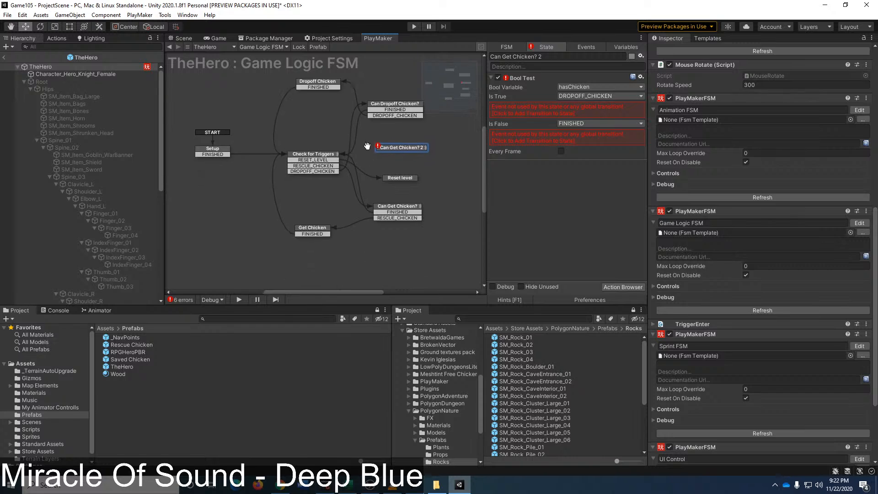
middle_click_drag(374, 202, 353, 214)
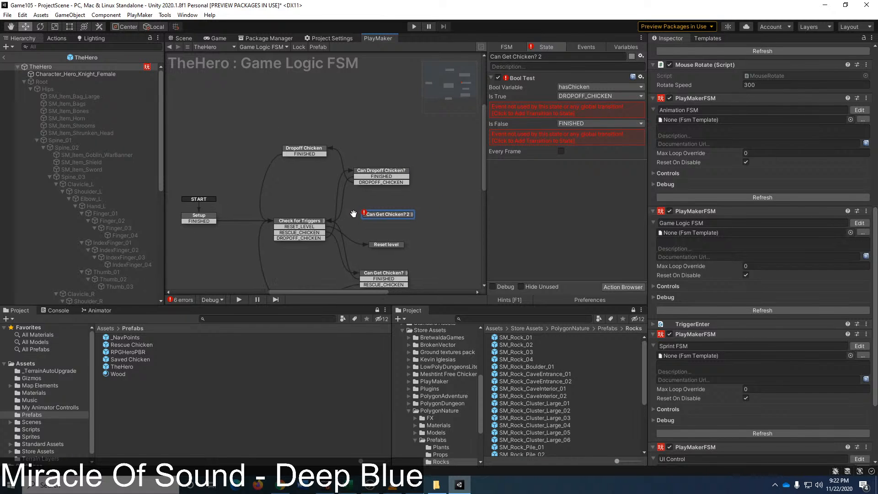
left_click_drag(387, 216, 390, 212)
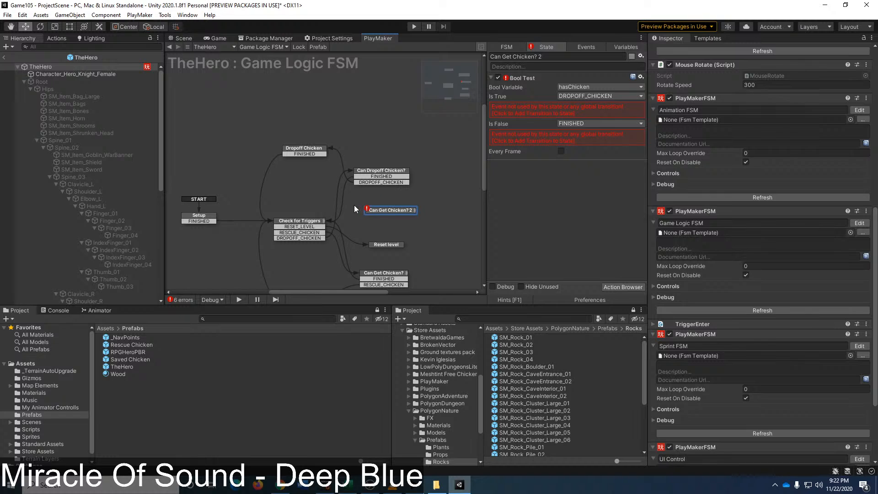
Step: Link Check for Triggers' DROPOFF_CHICKEN transition to Can Get Chicken? 2 and delete the empty Can Dropoff Chicken? state
left_click_drag(308, 237, 376, 212)
left_click_drag(382, 178, 383, 180)
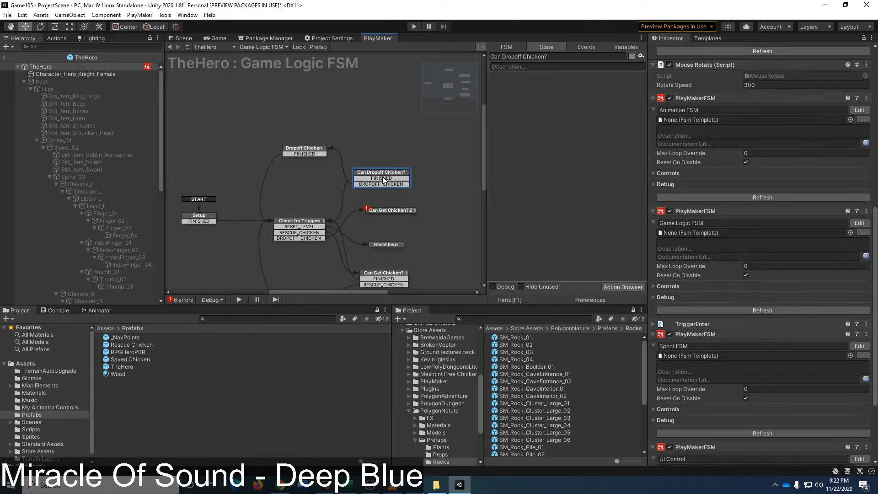
key("Delete")
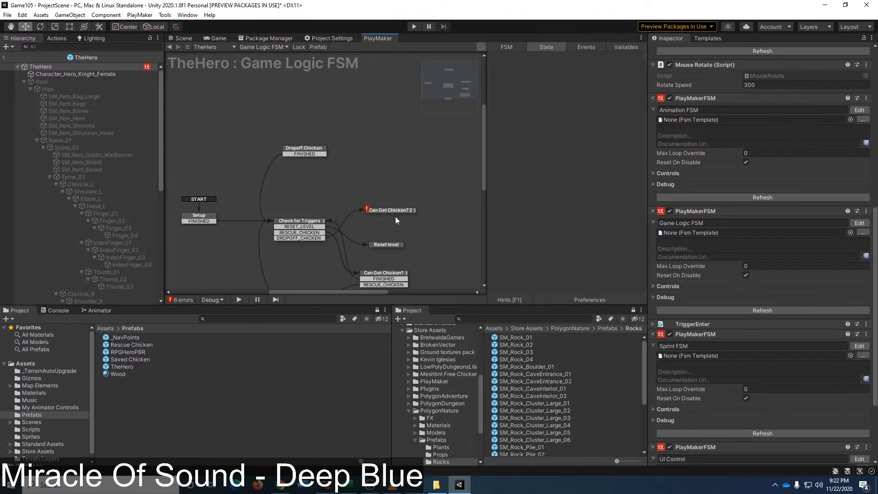
Step: Move Can Get Chicken? 2 up into the deleted state's place and rename it Can Dropoff Chicken
left_click_drag(393, 211, 392, 179)
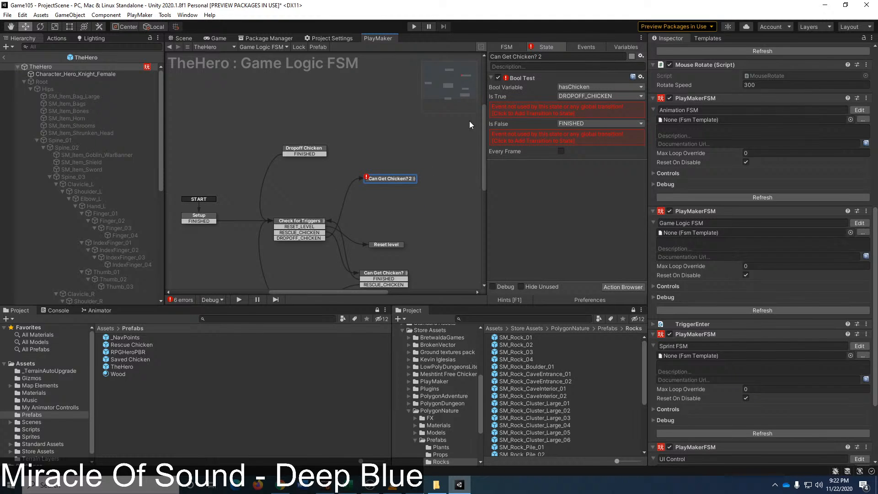
left_click(558, 55)
type("Can")
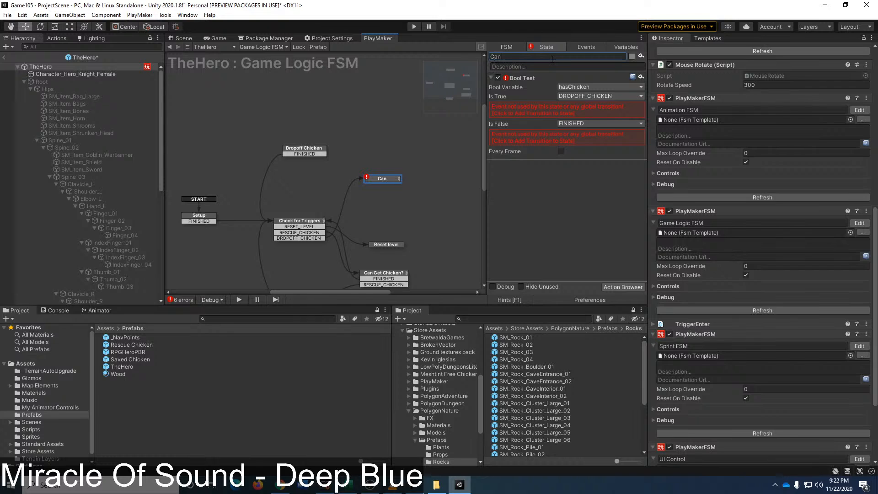
type(" Dropoff CHiuck")
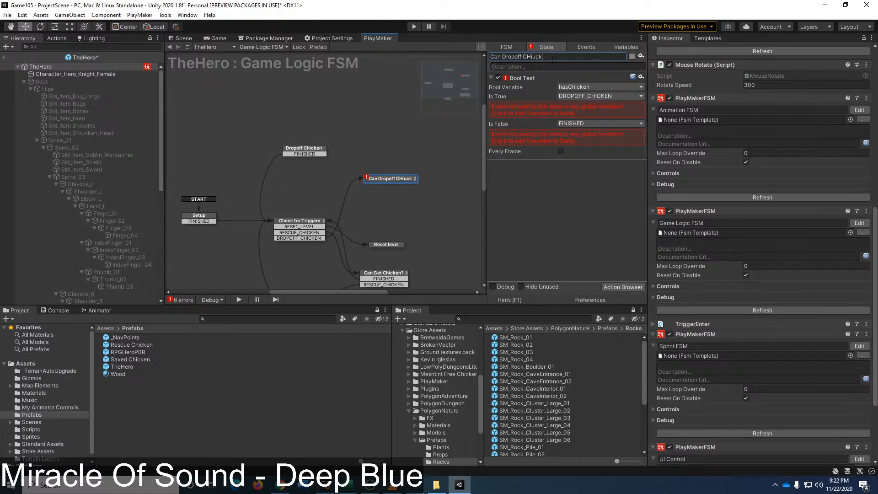
key("BackSpace")
key("BackSpace")
key("BackSpace")
type("hicken")
Step: Add DROPOFF_CHICKEN and FINISHED transitions to Can Dropoff Chicken, linking them to Dropoff Chicken and Check for Triggers respectively
left_click(539, 115)
left_click(540, 127)
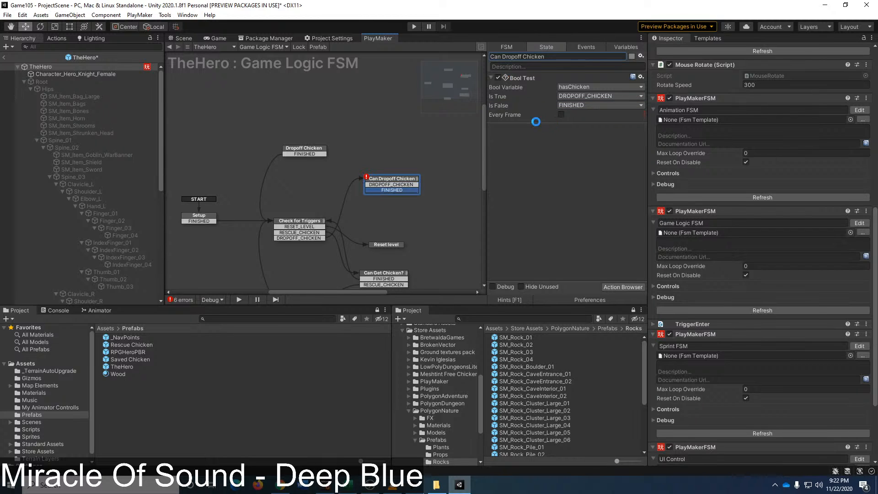
left_click_drag(402, 175, 413, 151)
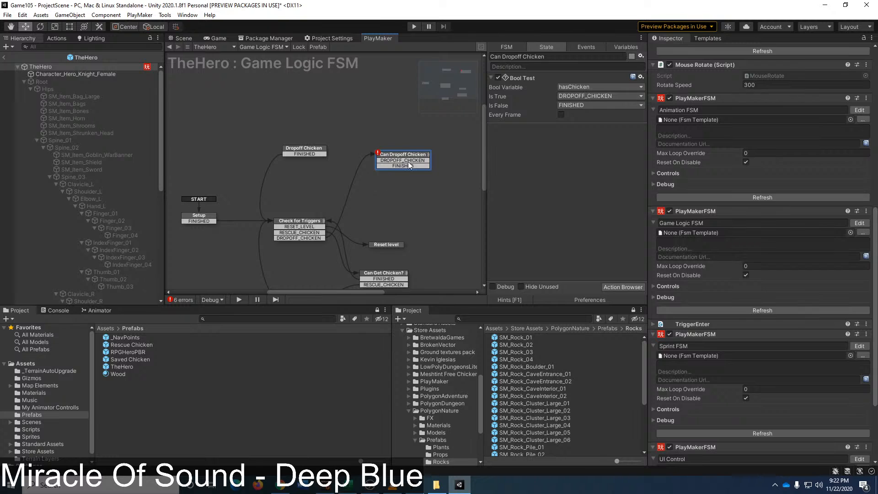
left_click_drag(402, 160, 319, 150)
left_click_drag(403, 165, 329, 222)
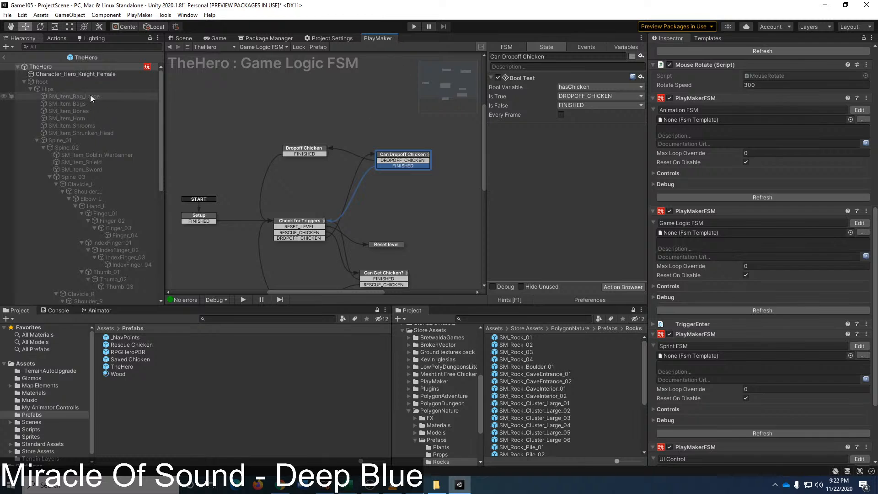
Step: Exit prefab editing, select TheHero in the scene and dock its PlayMaker graph with the enlarged Project and Console windows
left_click(5, 58)
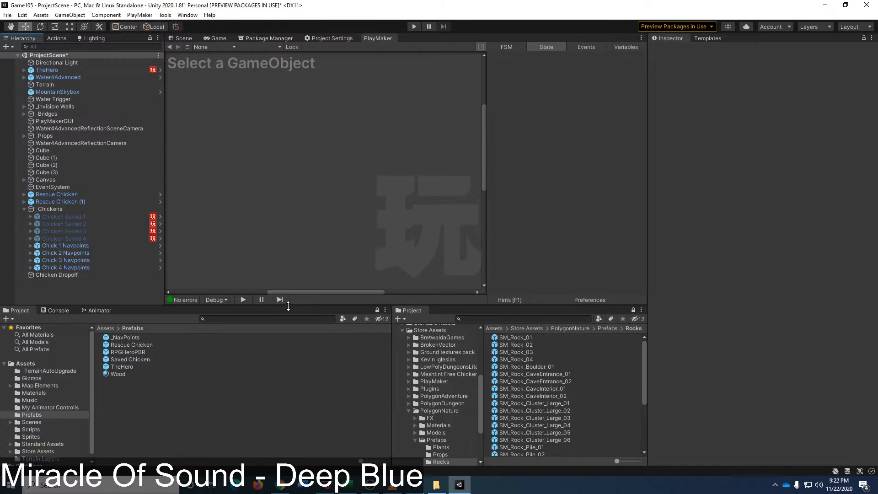
left_click_drag(288, 306, 288, 250)
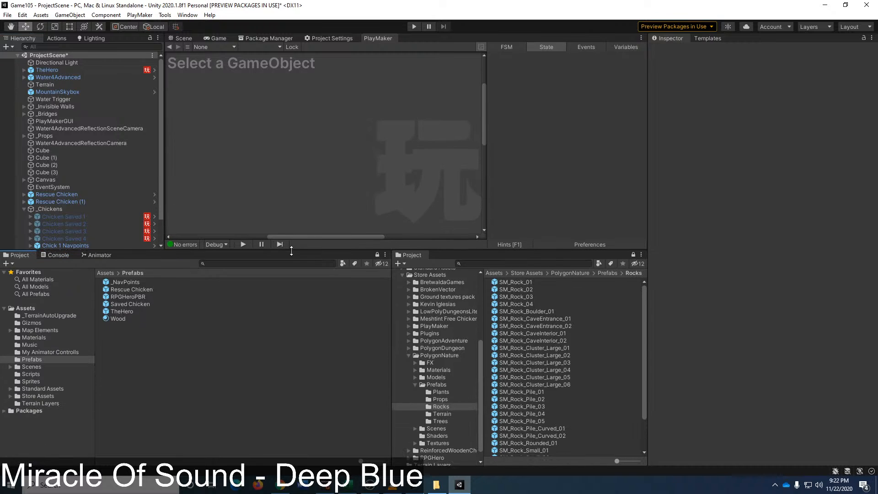
left_click(50, 70)
left_click_drag(377, 38, 216, 260)
scroll(150, 358, "down", 6)
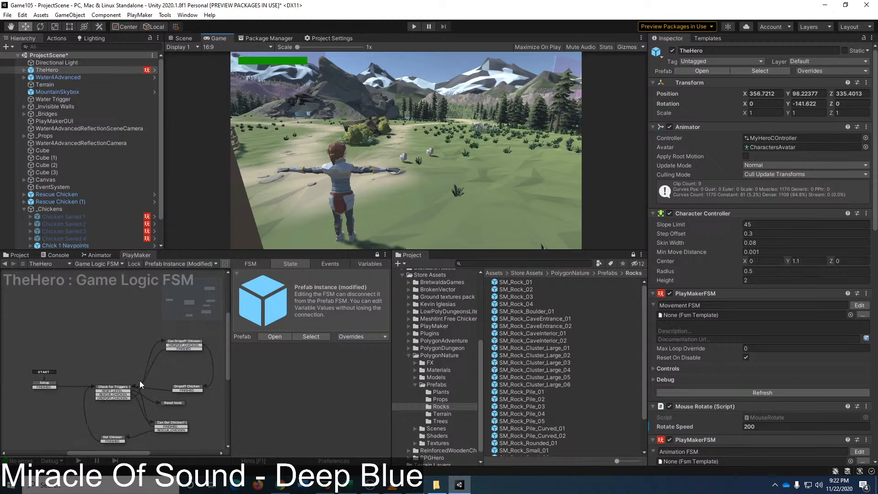
scroll(88, 367, "up", 2)
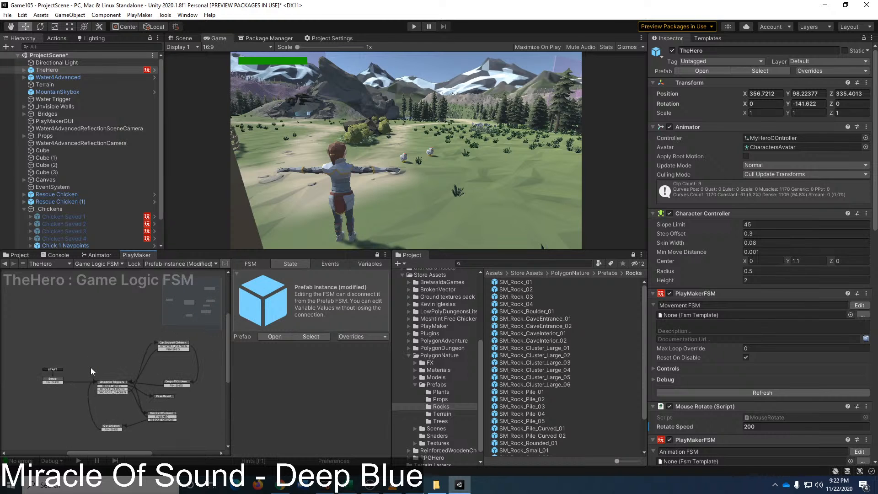
Step: Play-test the scene by running the hero to the loose chickens and dropping them off one at a time in the fenced pen, and end the test
left_click(415, 26)
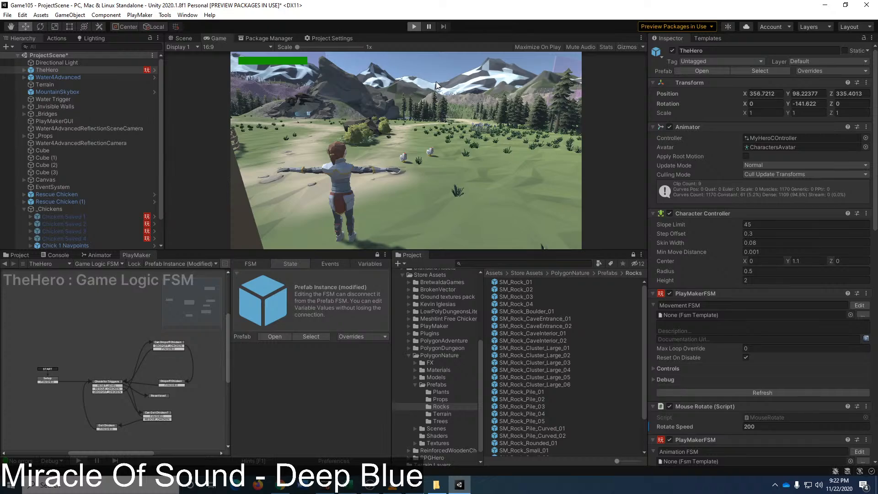
key("w")
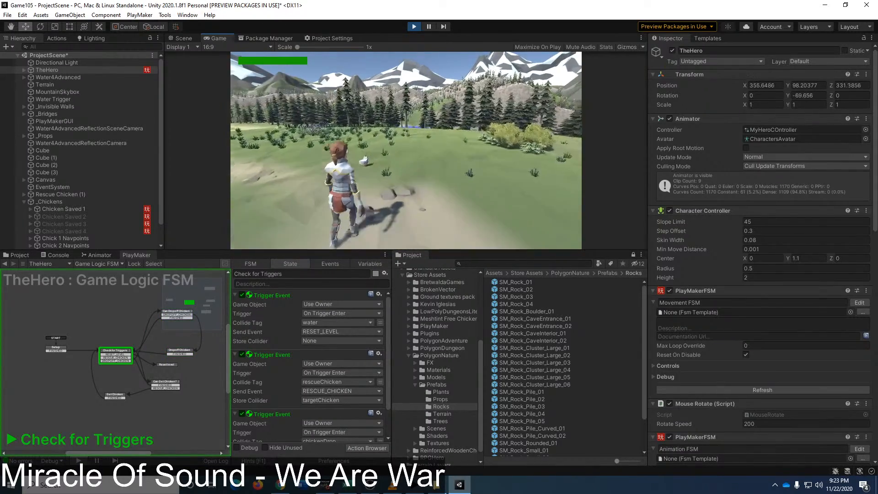
key("w")
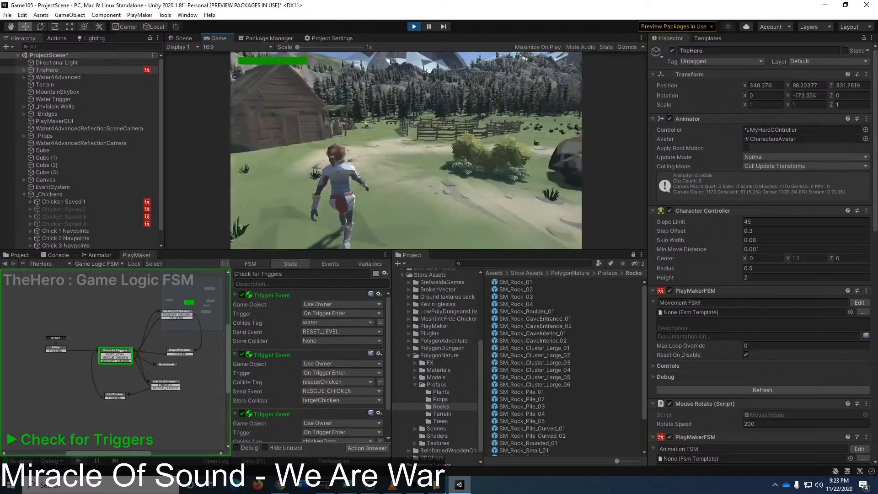
key("w")
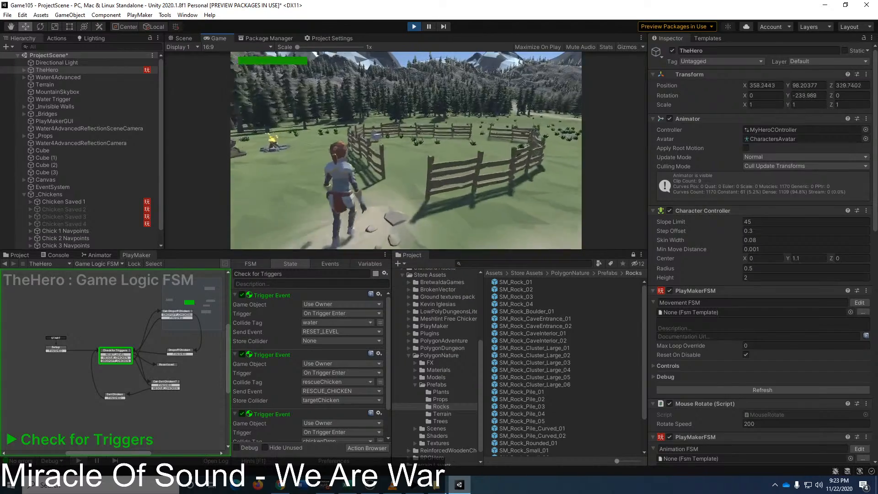
key("w")
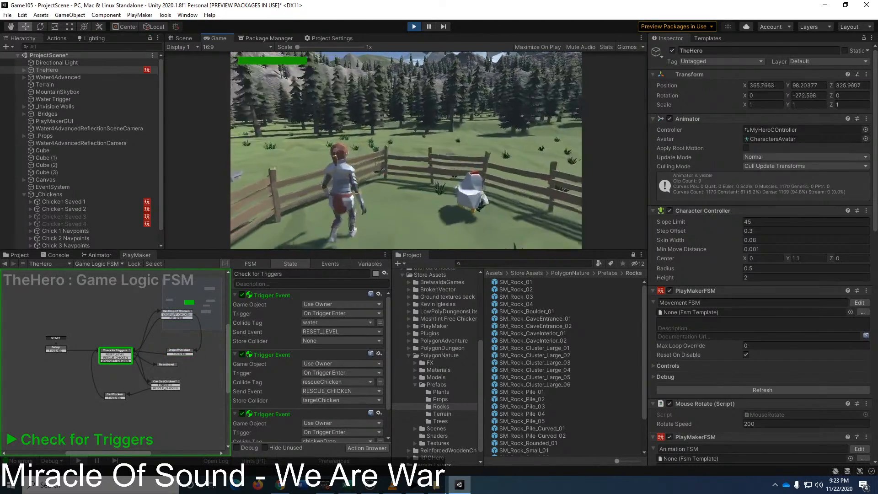
key("w")
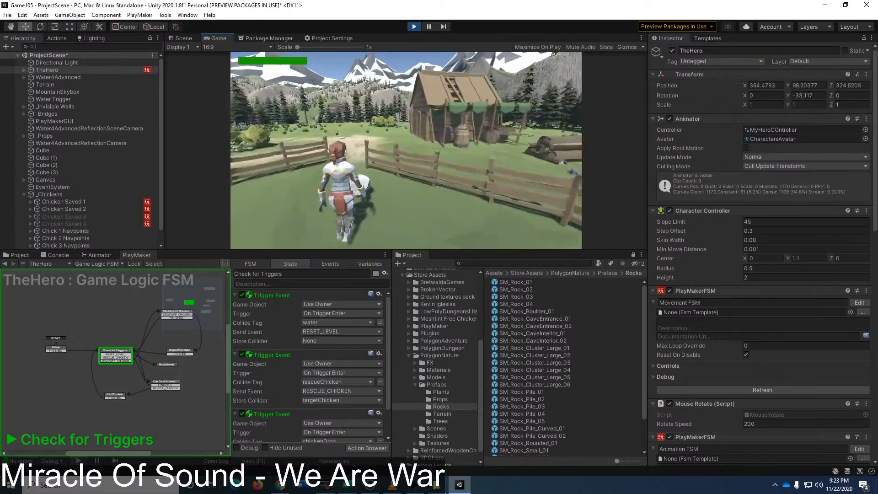
key("w")
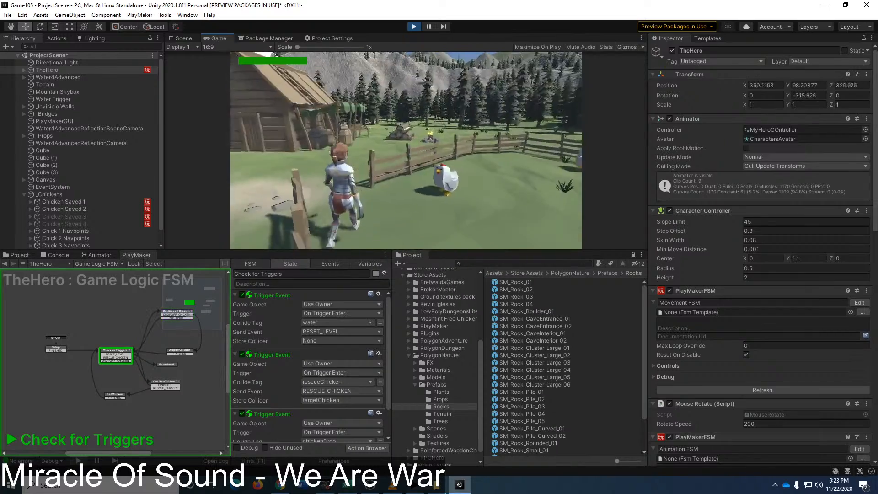
key("w")
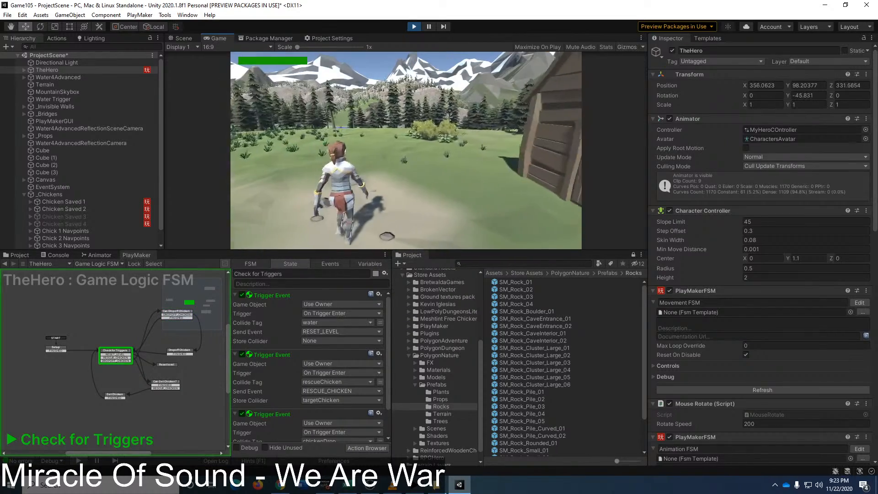
left_click(412, 28)
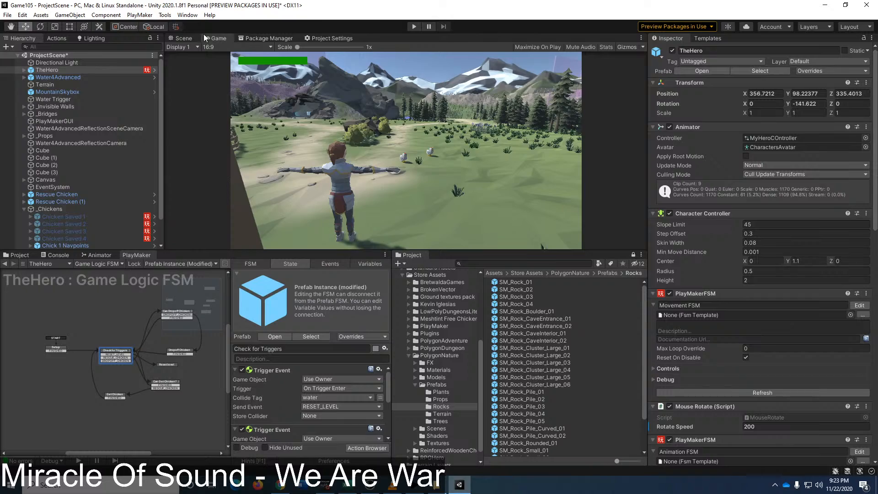
Step: Return to the Scene view and fly over the terrain around the chicken pen and the forking paths
left_click(183, 39)
right_click_drag(439, 115, 674, 114)
key("w")
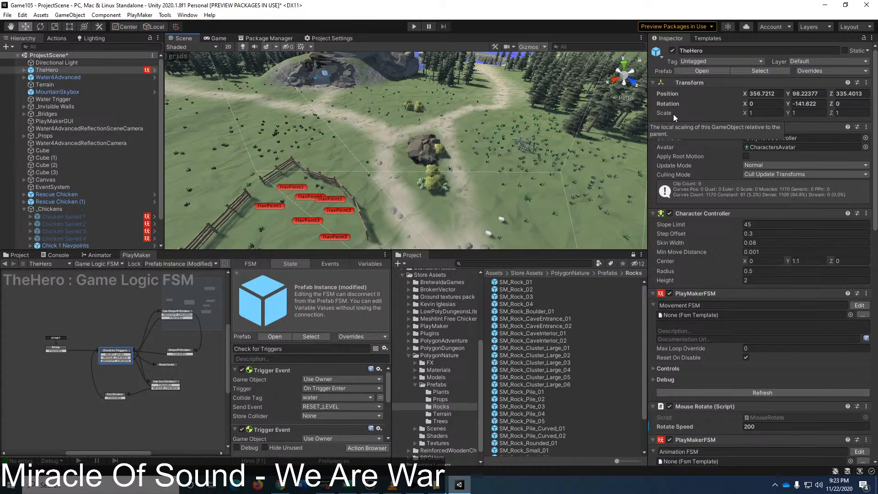